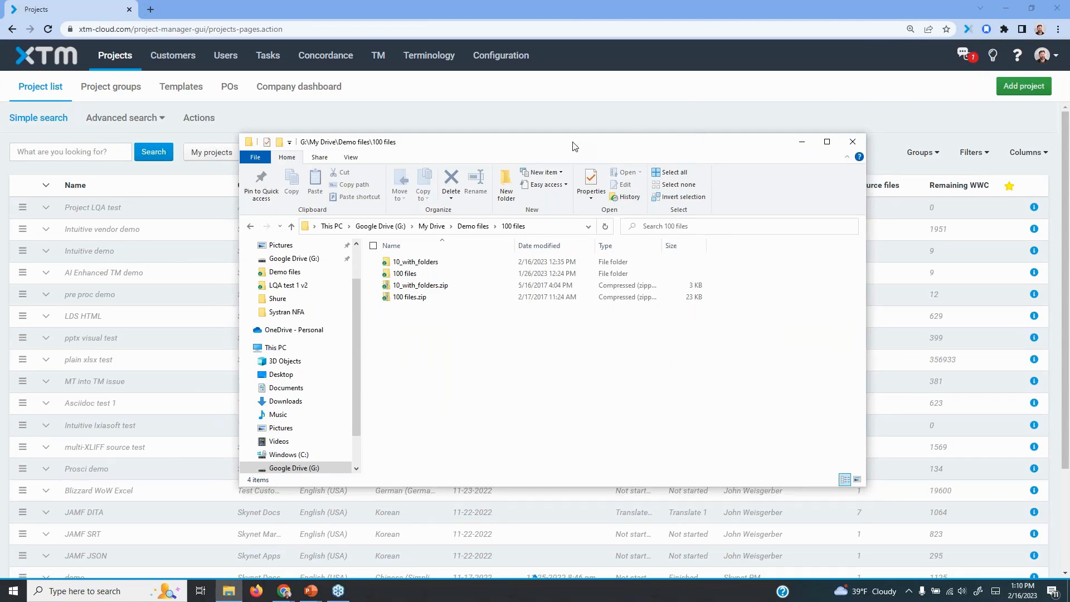
Open the inner 100 files folder in Demo files and look through its list of XML files
left_click_drag(573, 143, 580, 100)
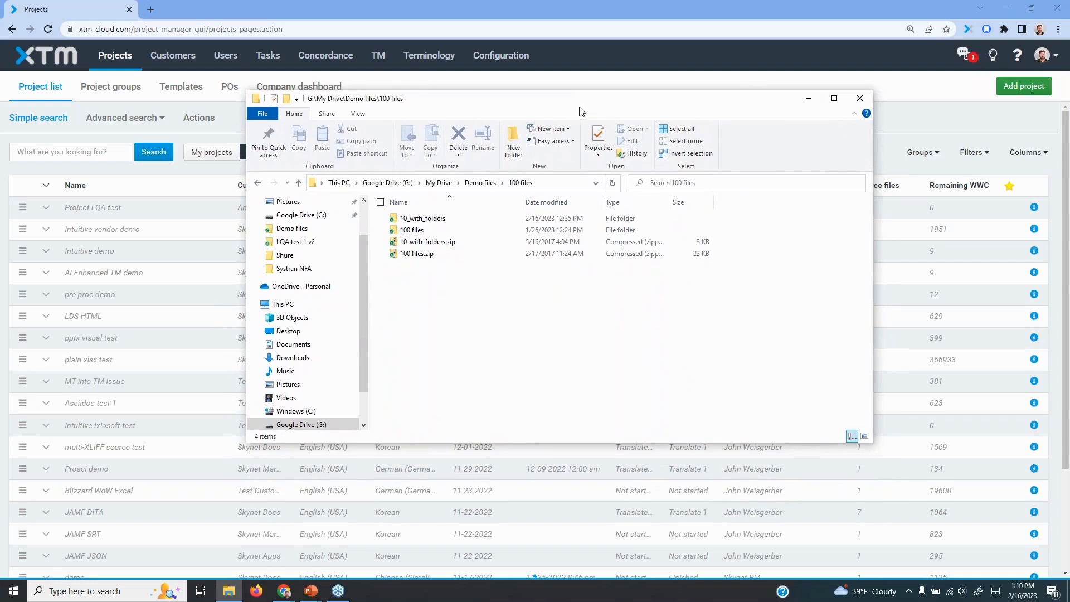
double_click(406, 230)
scroll(415, 312, "down", 10)
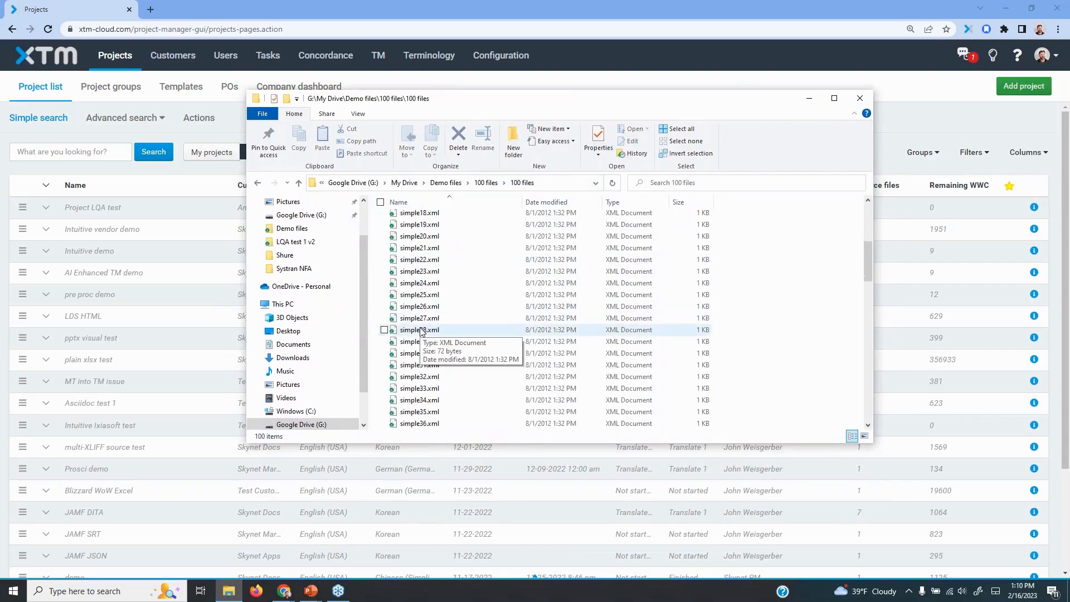
left_click_drag(868, 293, 871, 380)
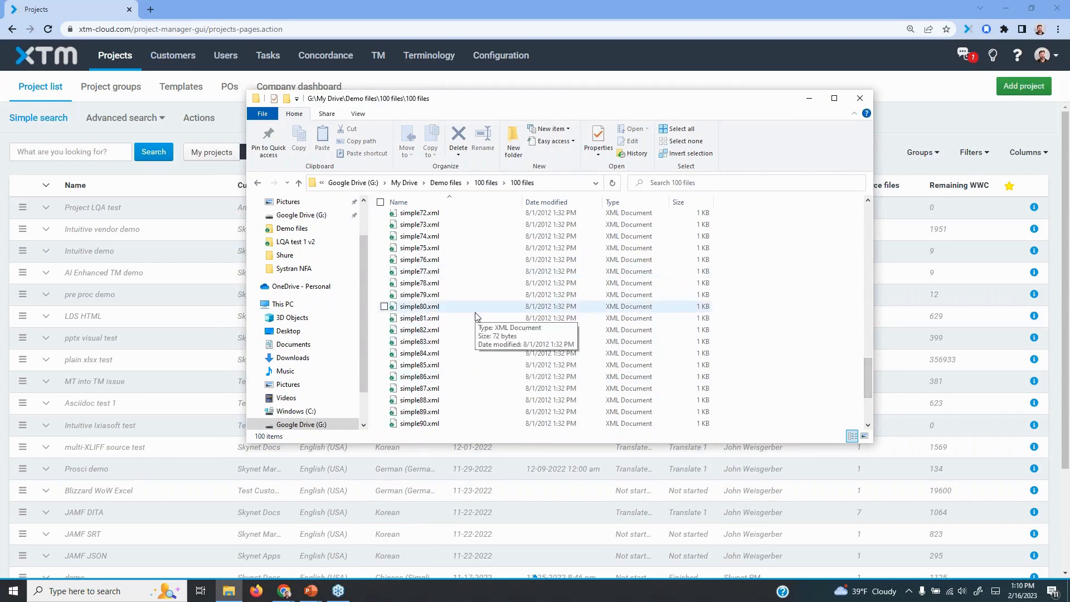
scroll(473, 311, "up", 20)
scroll(506, 286, "up", 1)
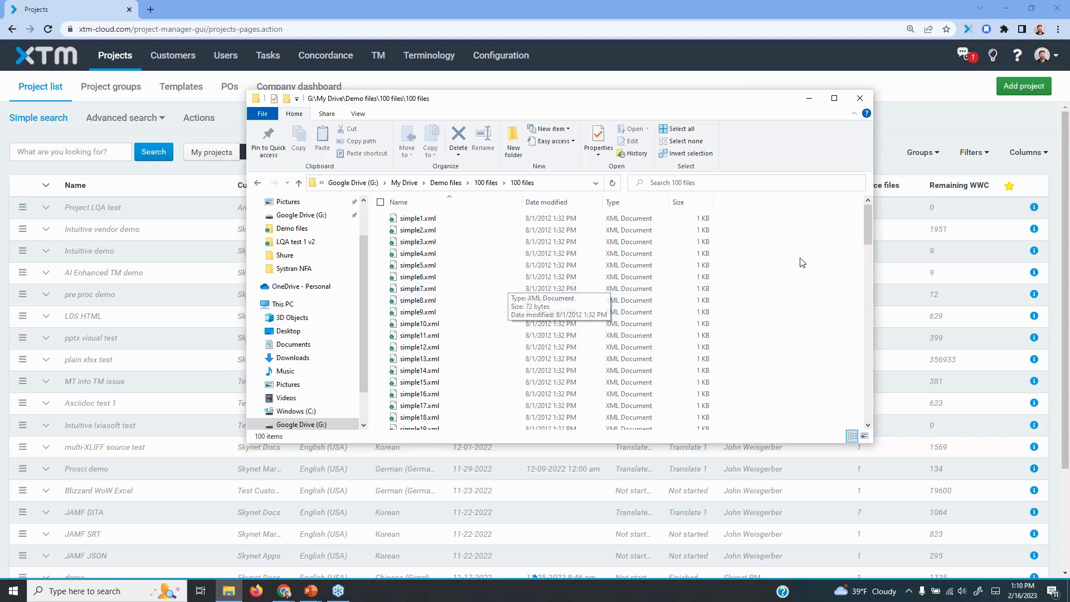
Open simple1.xml in Notepad++ and make Notepad++ the default application for .xml files
double_click(417, 219)
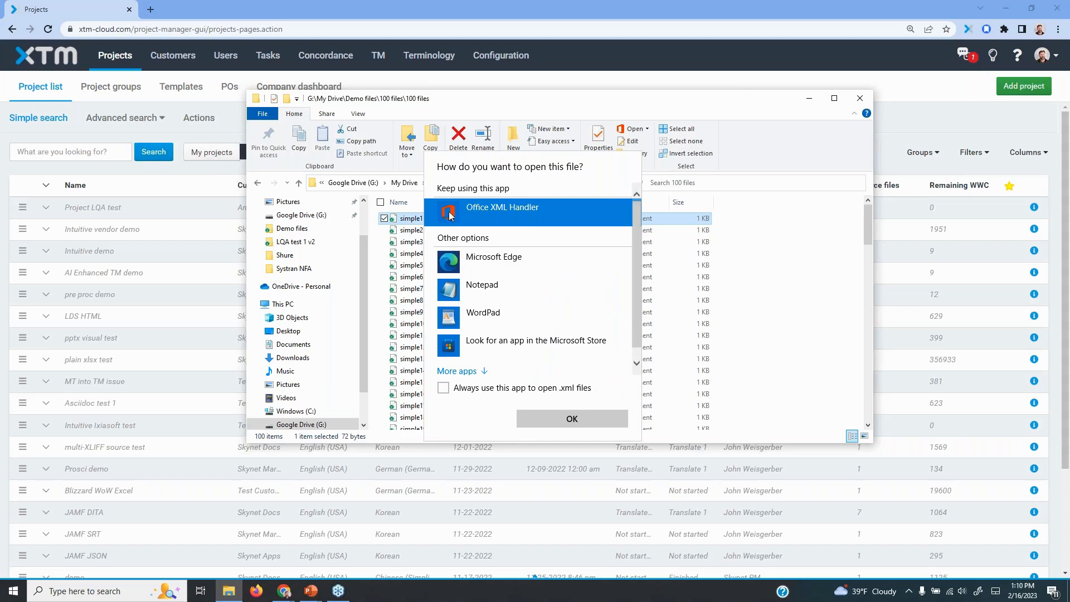
scroll(557, 346, "down", 1)
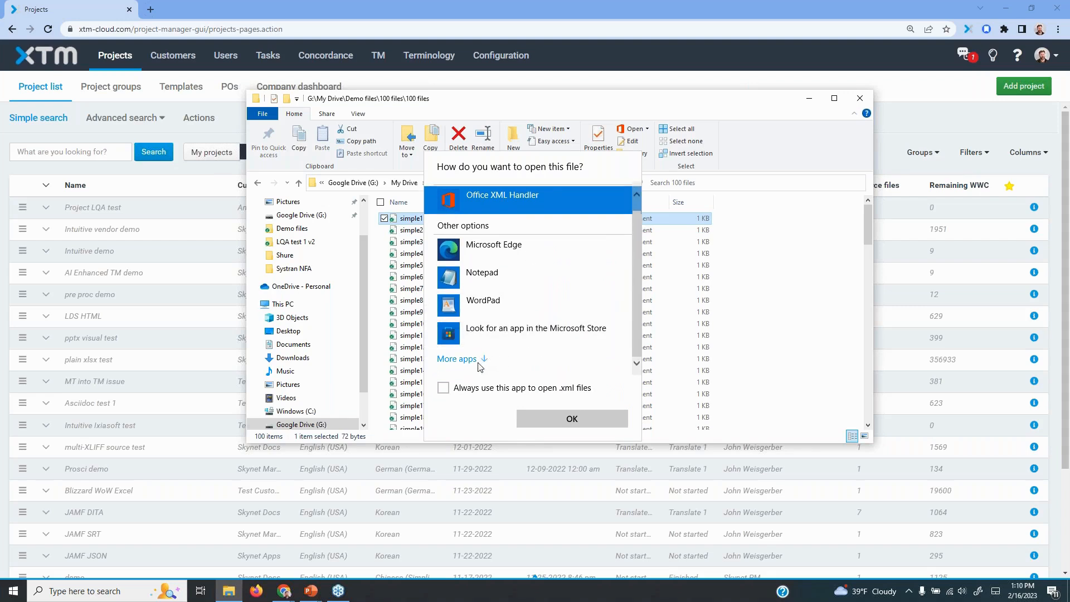
left_click(463, 360)
scroll(532, 294, "down", 3)
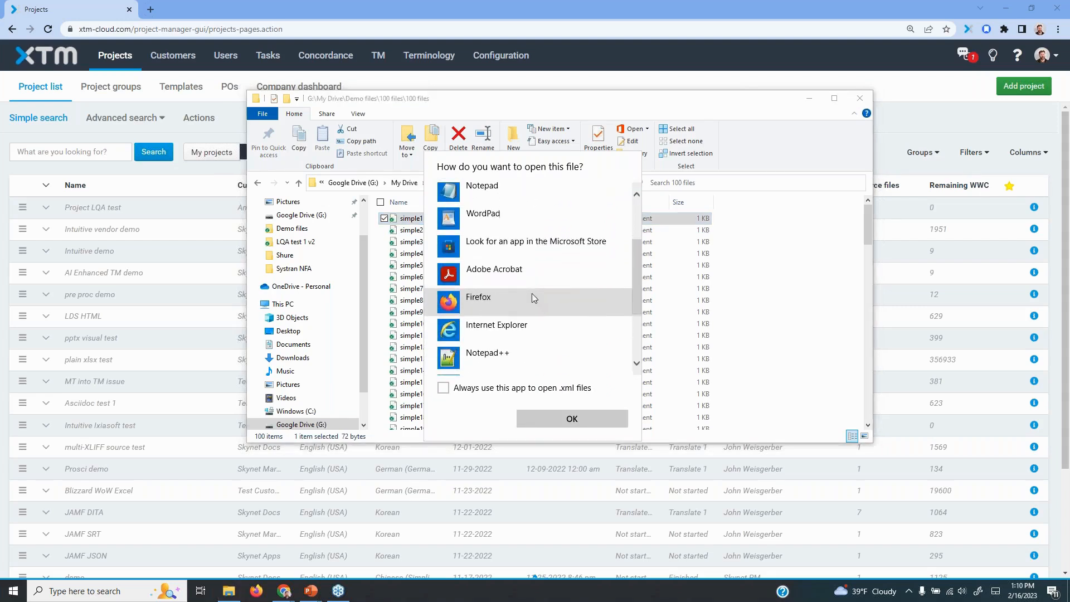
left_click(510, 357)
left_click(444, 388)
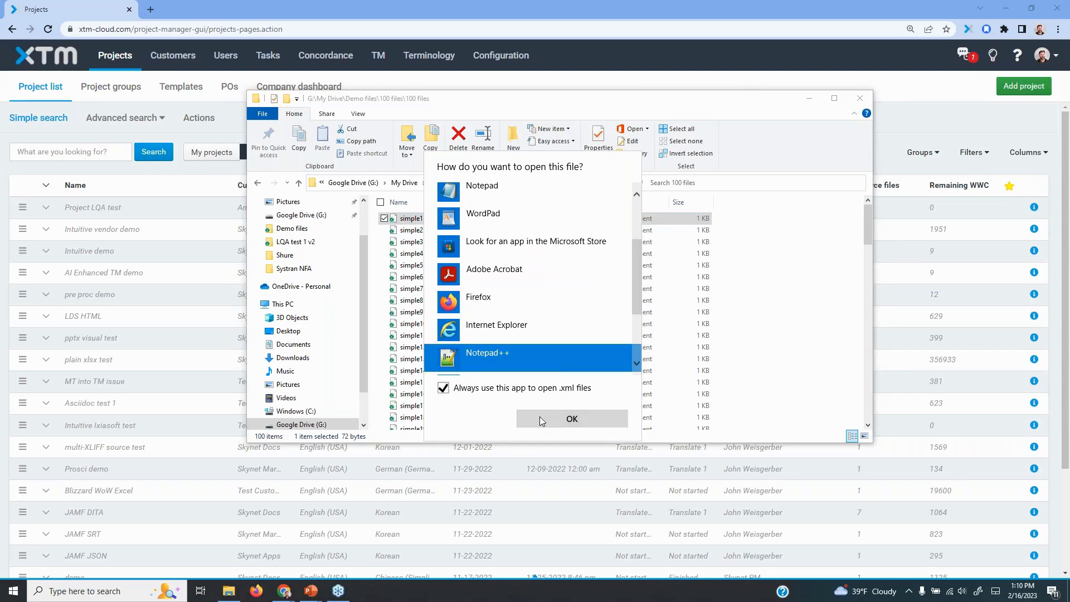
left_click(540, 419)
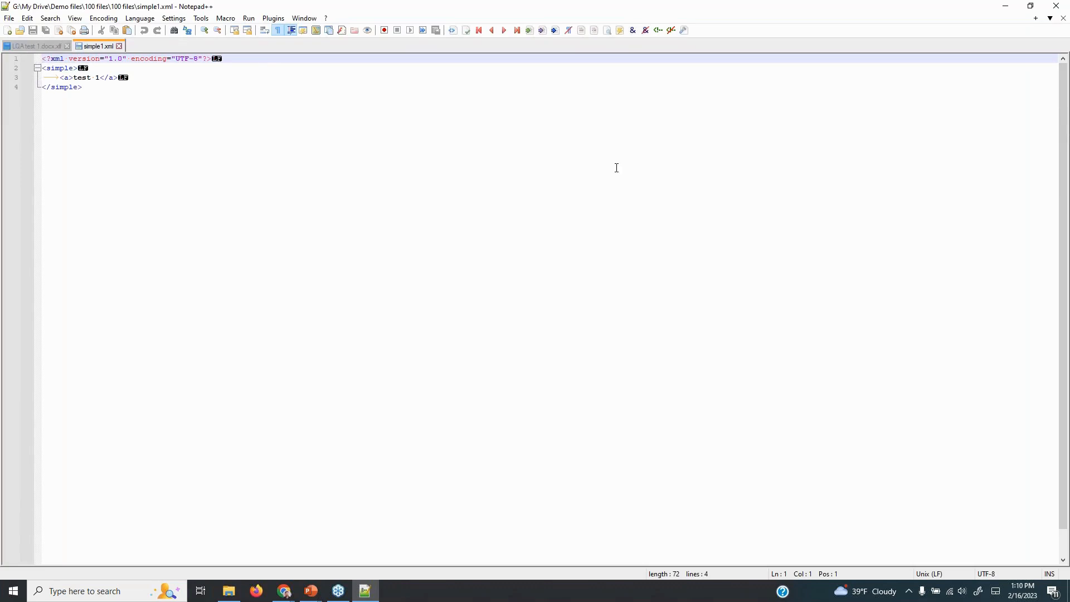
Highlight the text "test 1" in simple1.xml, then close the file and return to File Explorer
left_click_drag(74, 81, 100, 81)
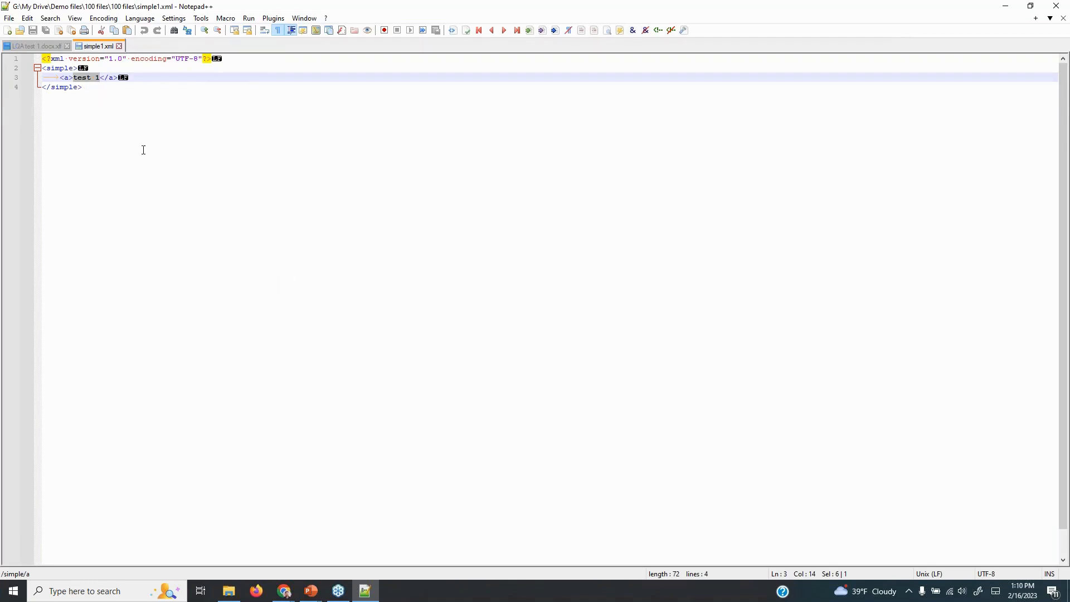
left_click(118, 46)
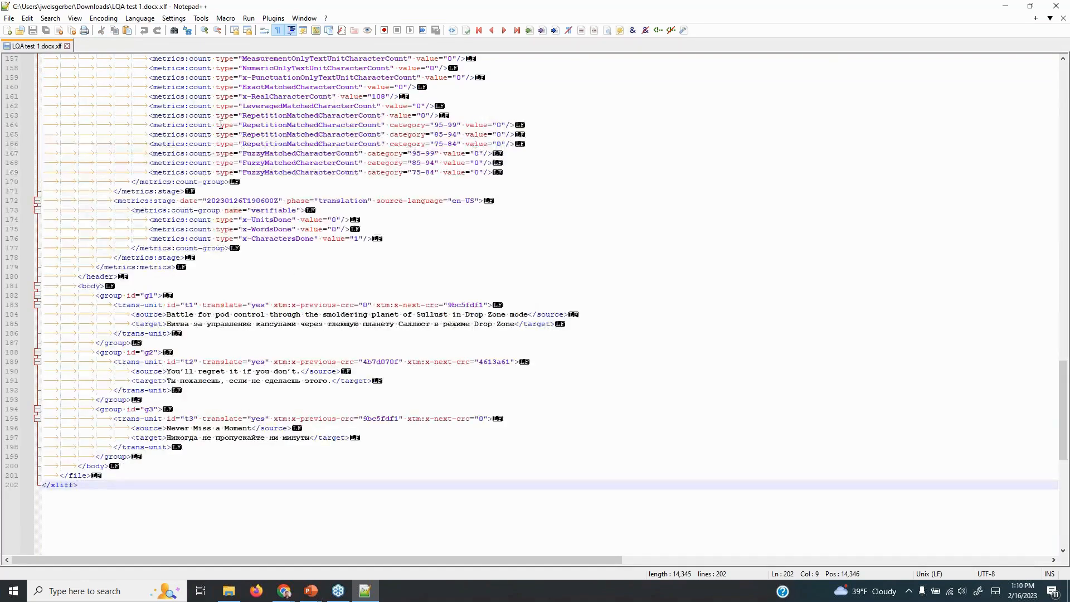
key("alt+Tab")
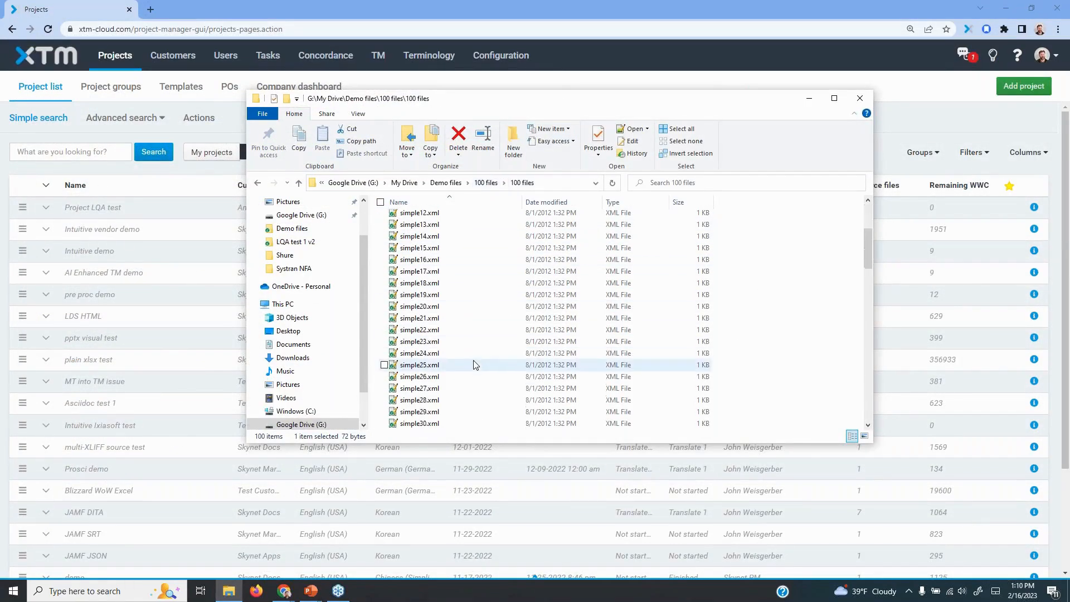
Inspect the 10_with_folders folder down through Level 2 files and Level 3 files, then return to the parent 100 files folder
left_click(491, 183)
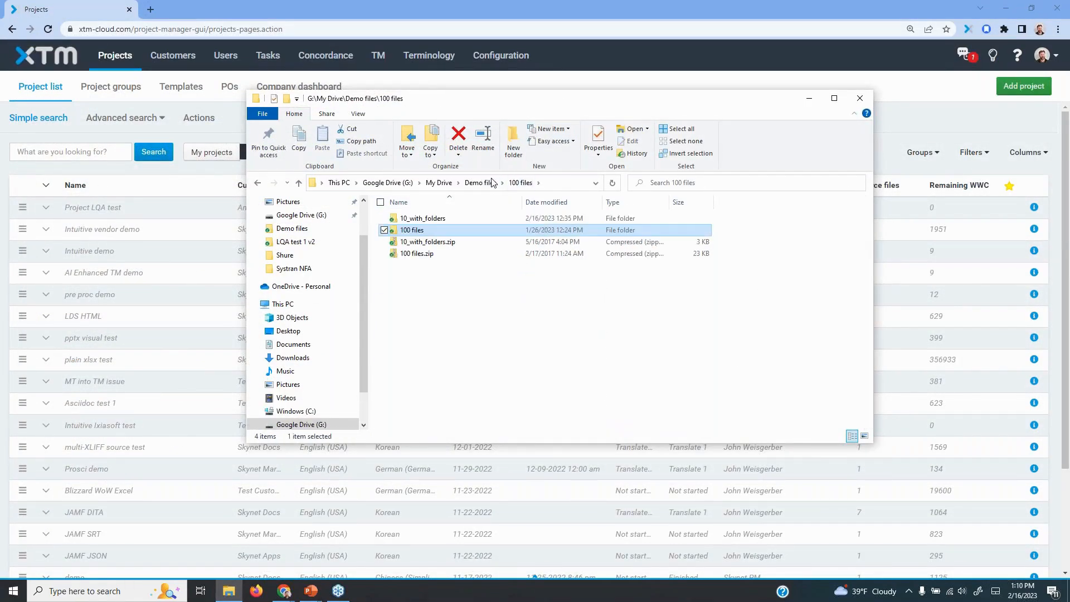
double_click(409, 219)
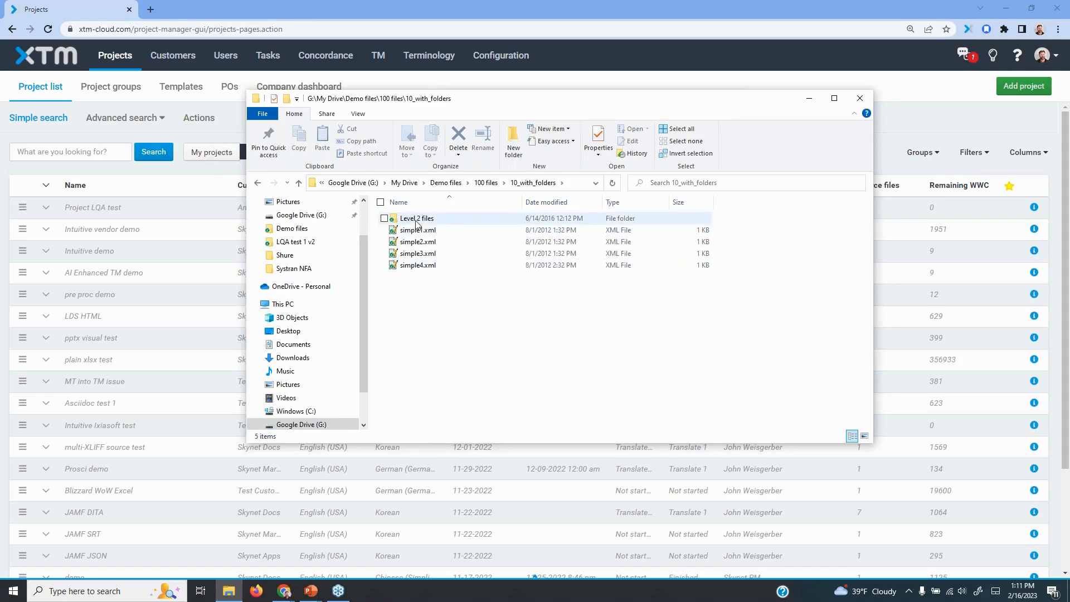
double_click(416, 219)
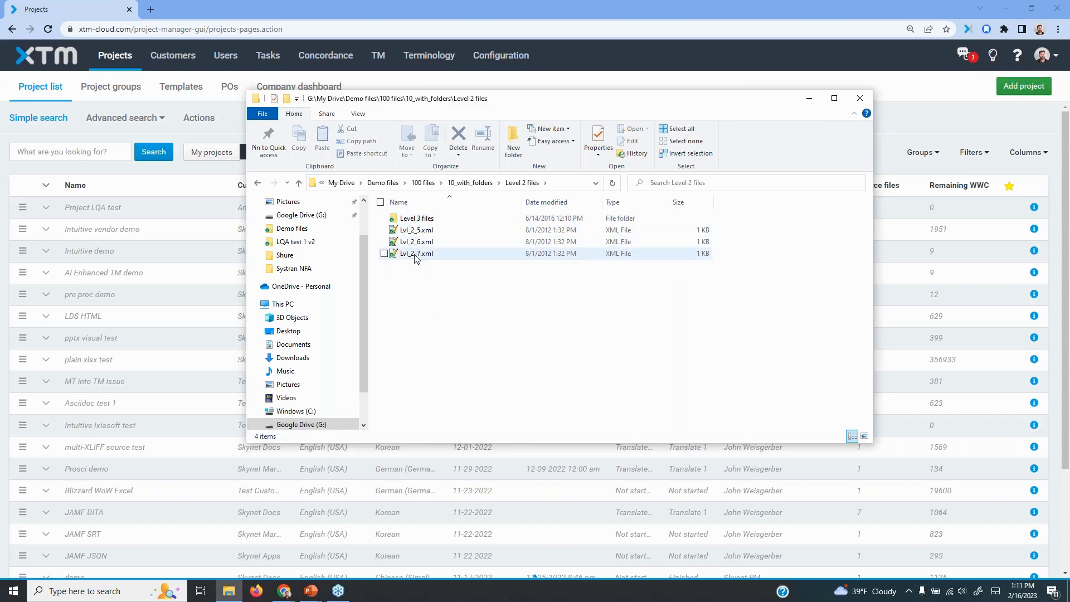
double_click(417, 218)
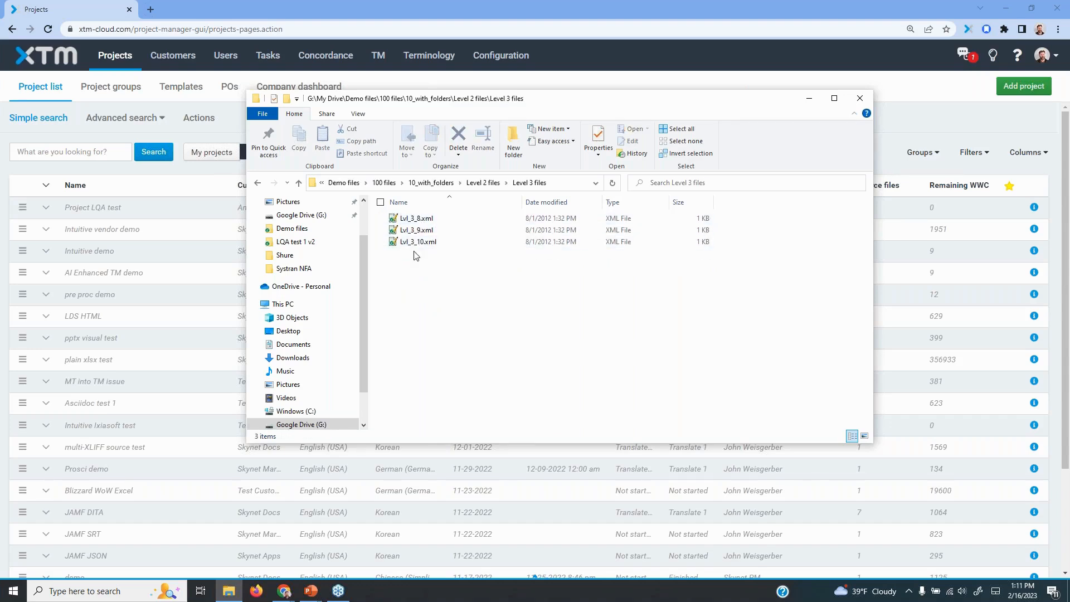
left_click(427, 183)
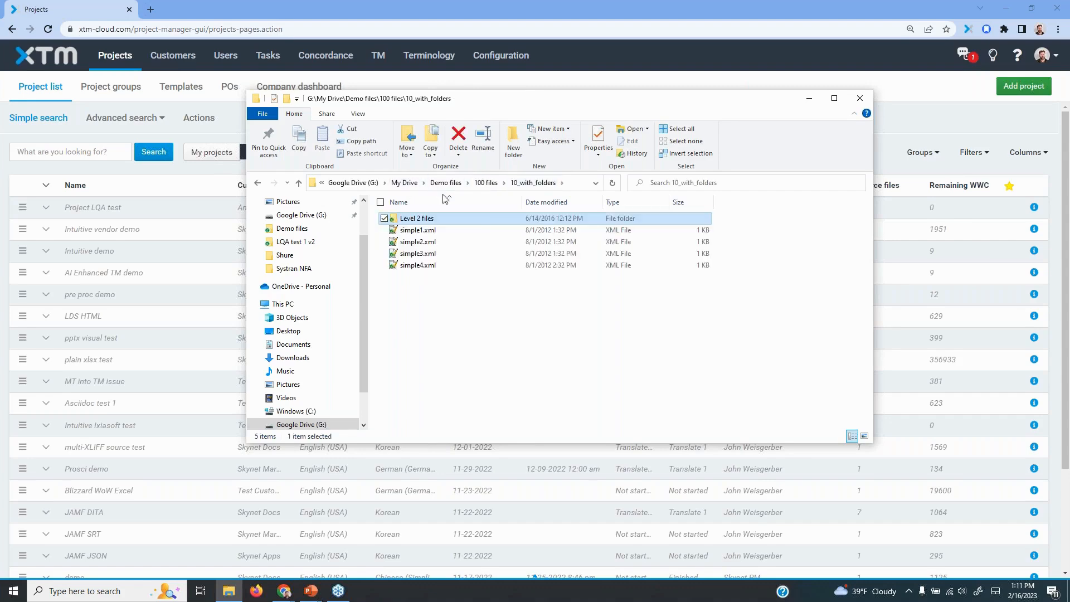
left_click(486, 183)
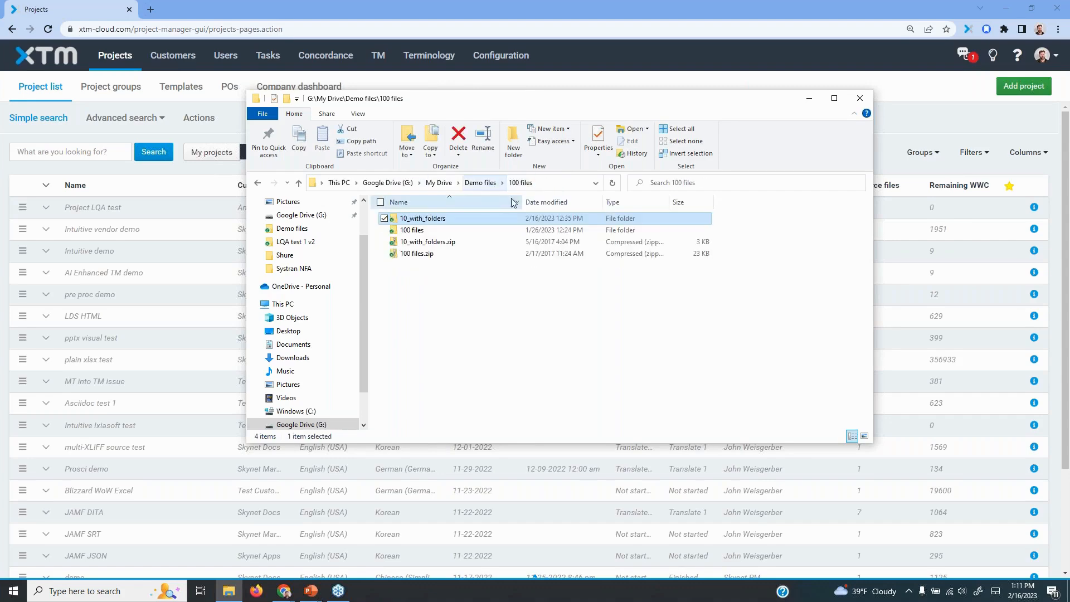
Switch to XTM and view the general info of Project LQA test and Intuitive Ixiasoft test, closing each project editor
left_click(931, 111)
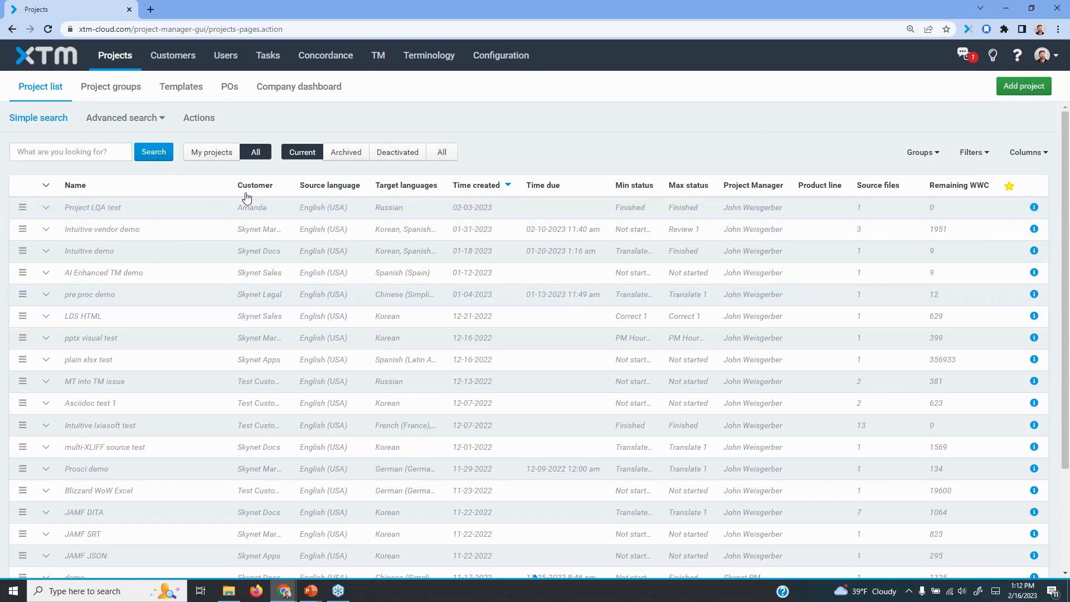
left_click(94, 211)
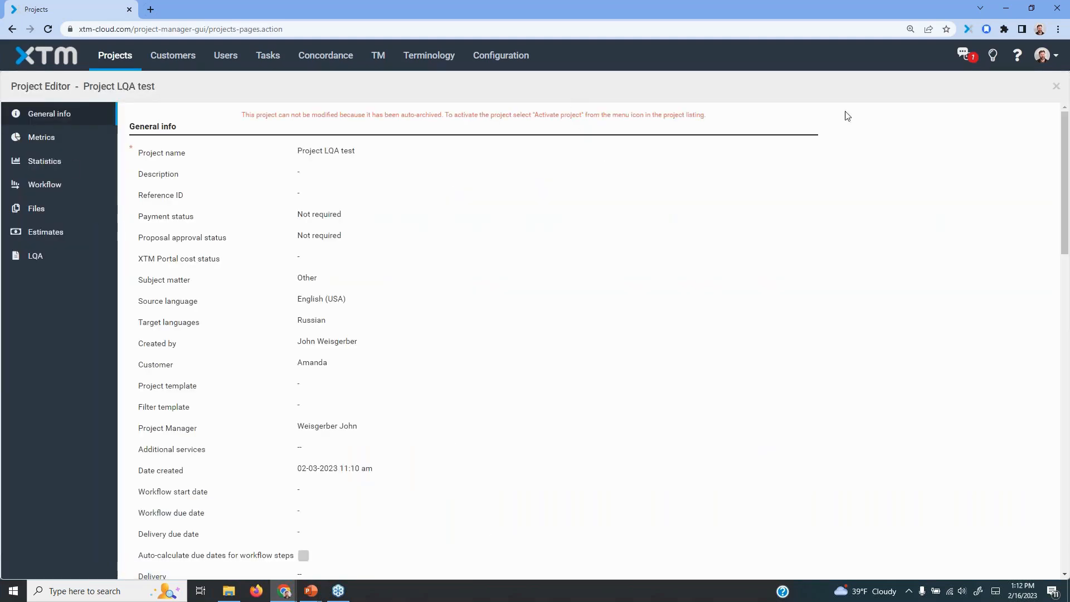
left_click(1056, 87)
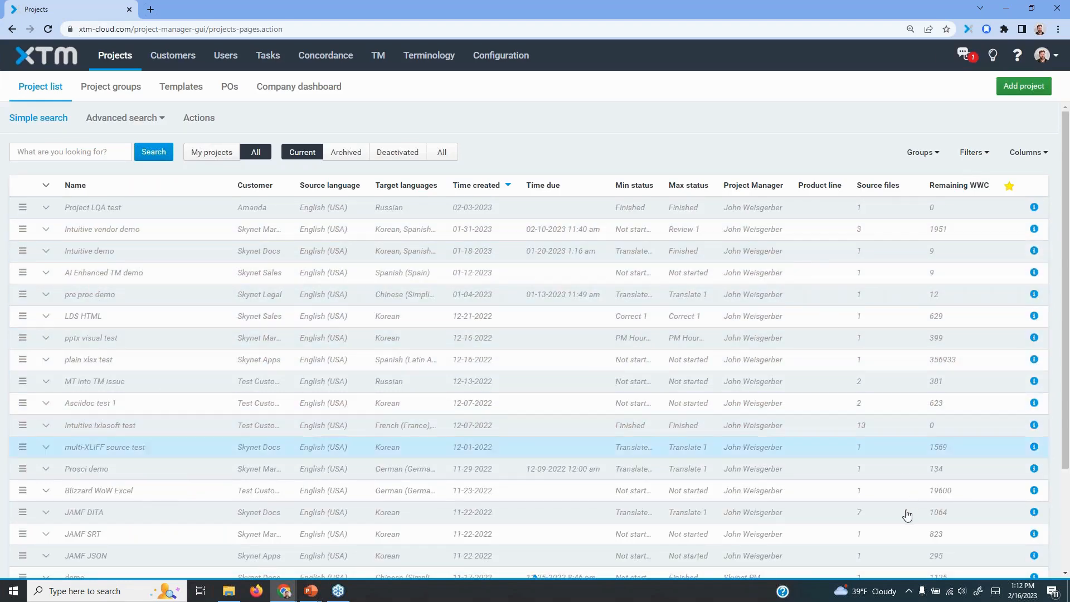
left_click(84, 426)
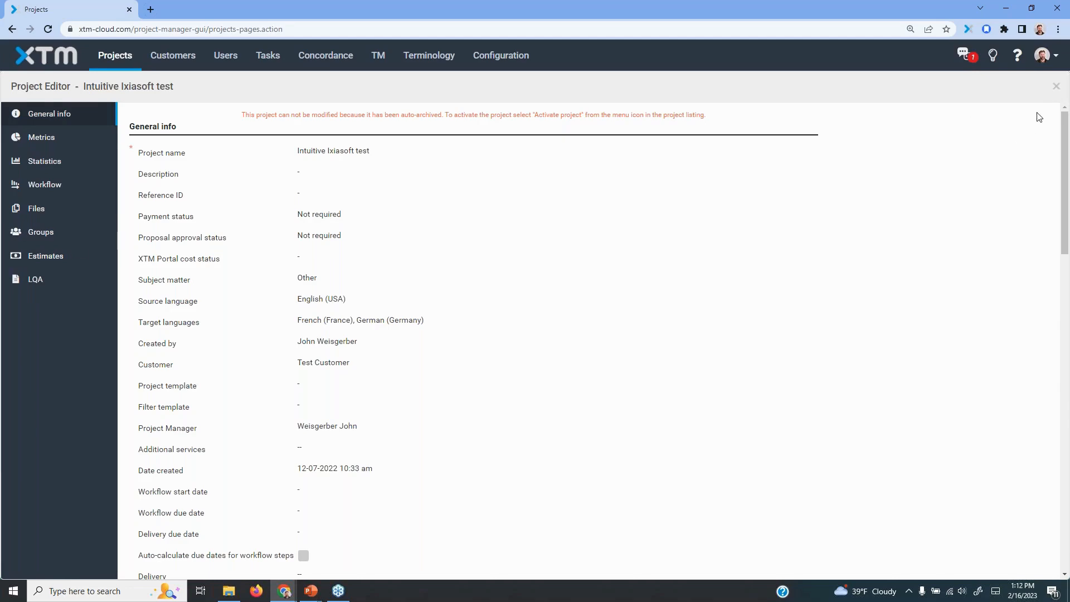
left_click(1057, 87)
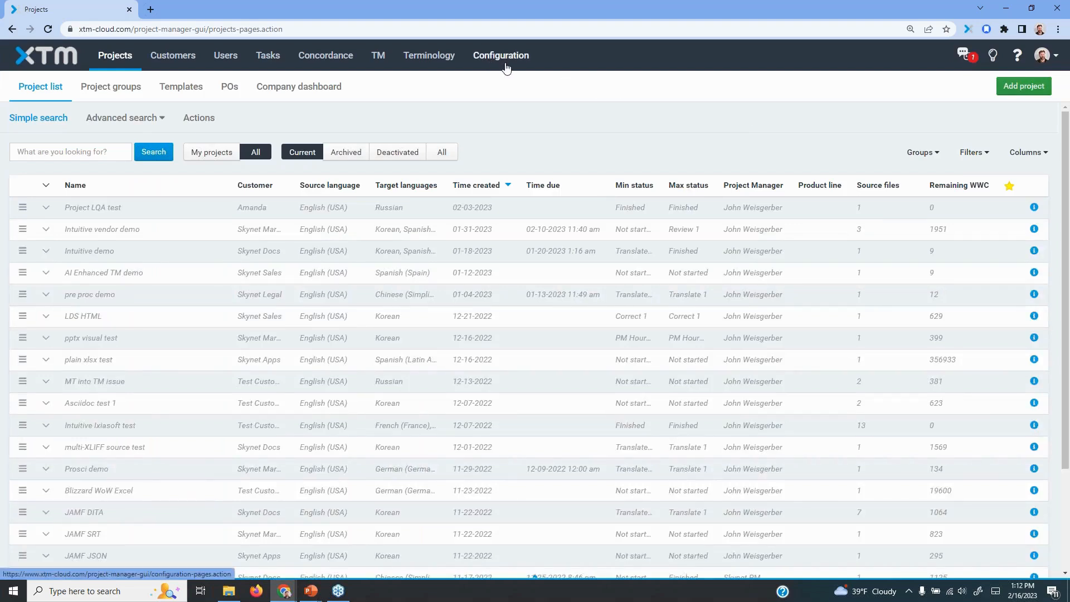
Open the Projects settings in the XTM configuration and highlight the project views rule for showing grouping by number of files
left_click(506, 67)
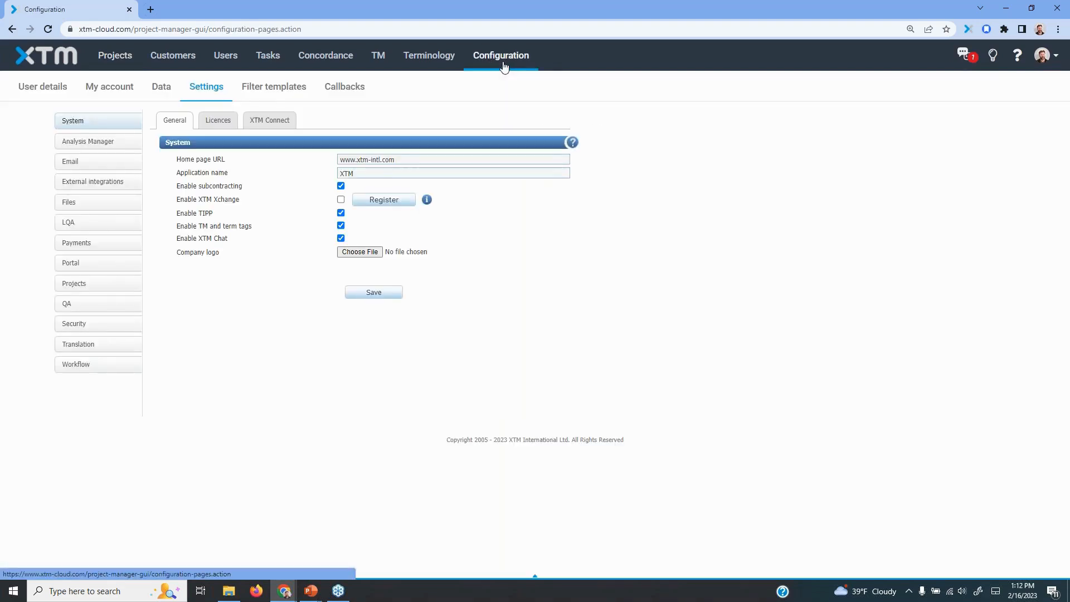
left_click(87, 284)
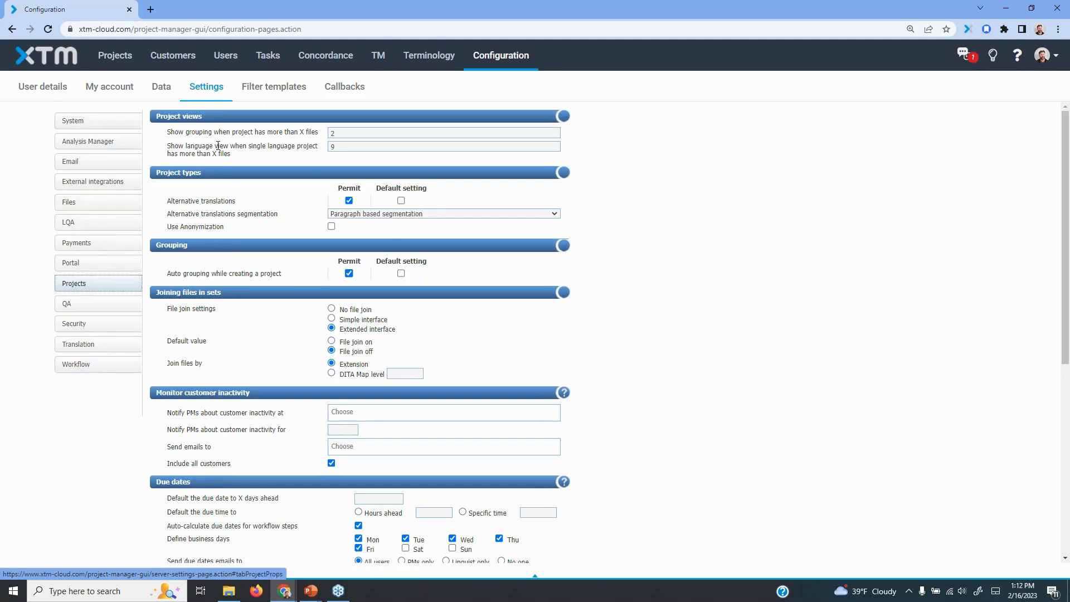
left_click_drag(158, 116, 202, 116)
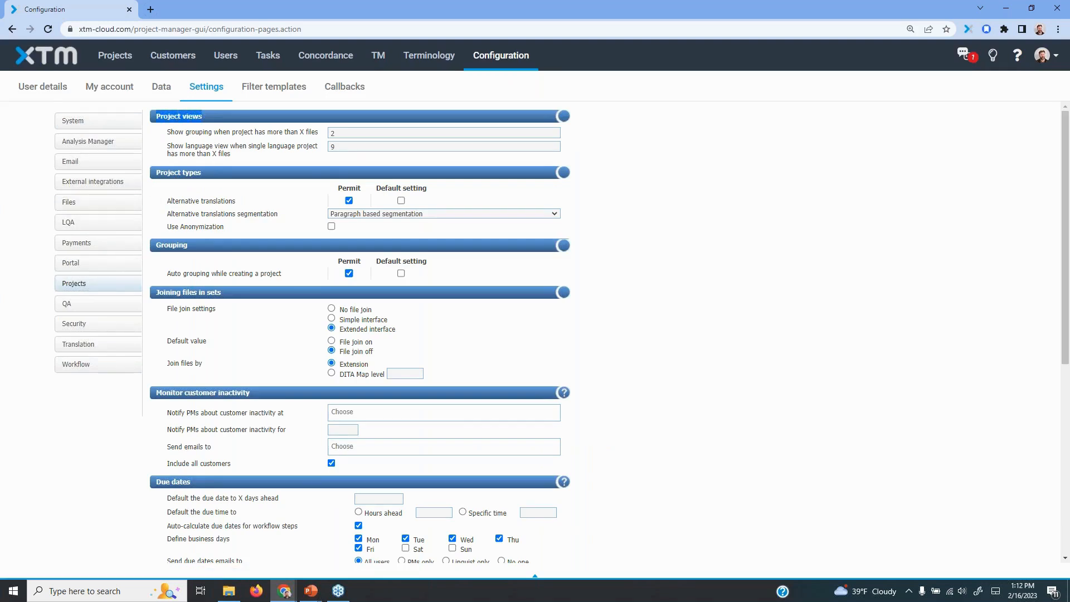
left_click(202, 134)
left_click_drag(176, 133, 321, 136)
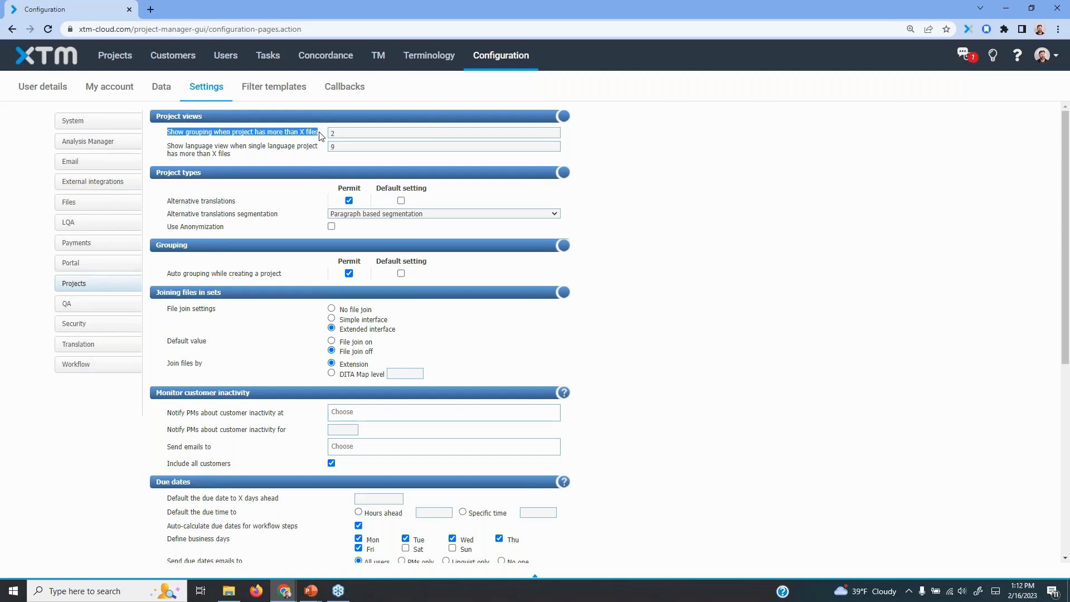
left_click(315, 134)
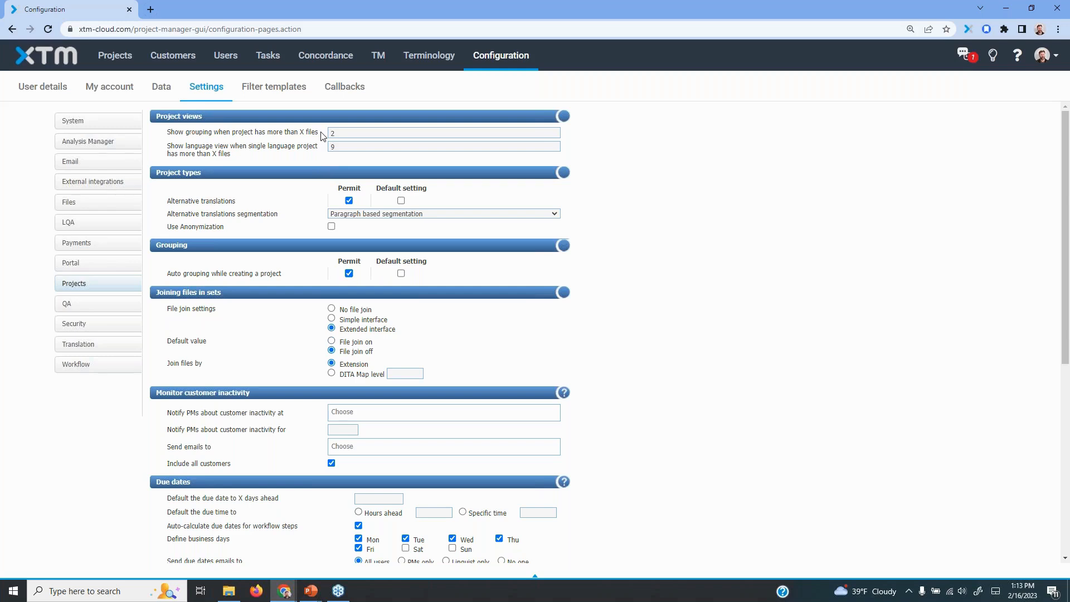
Select the file-count threshold for showing grouping in the project views and save the project settings
double_click(331, 133)
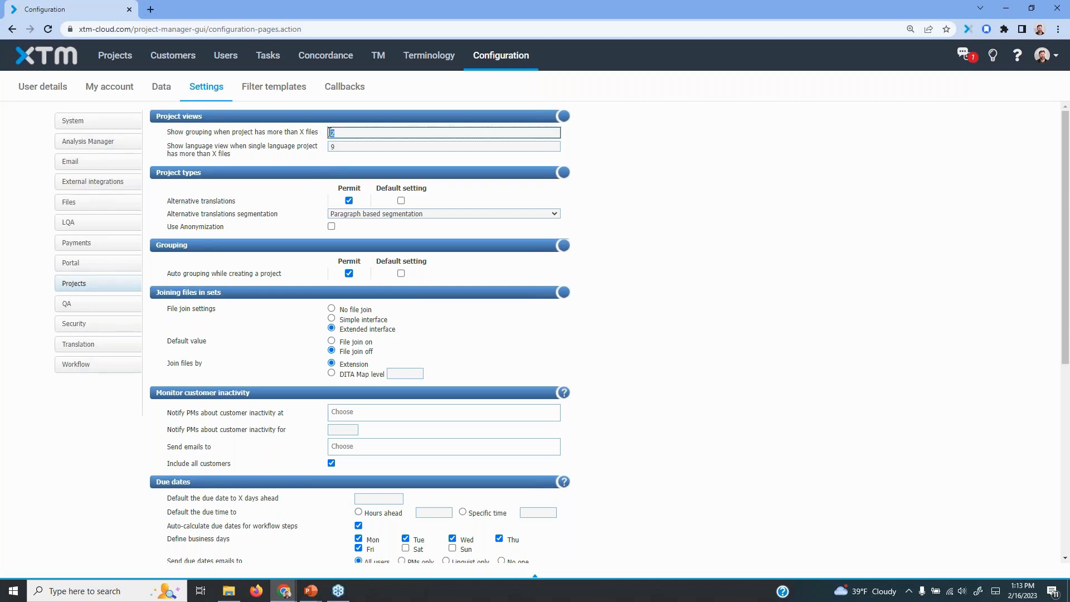
type("100")
left_click(673, 224)
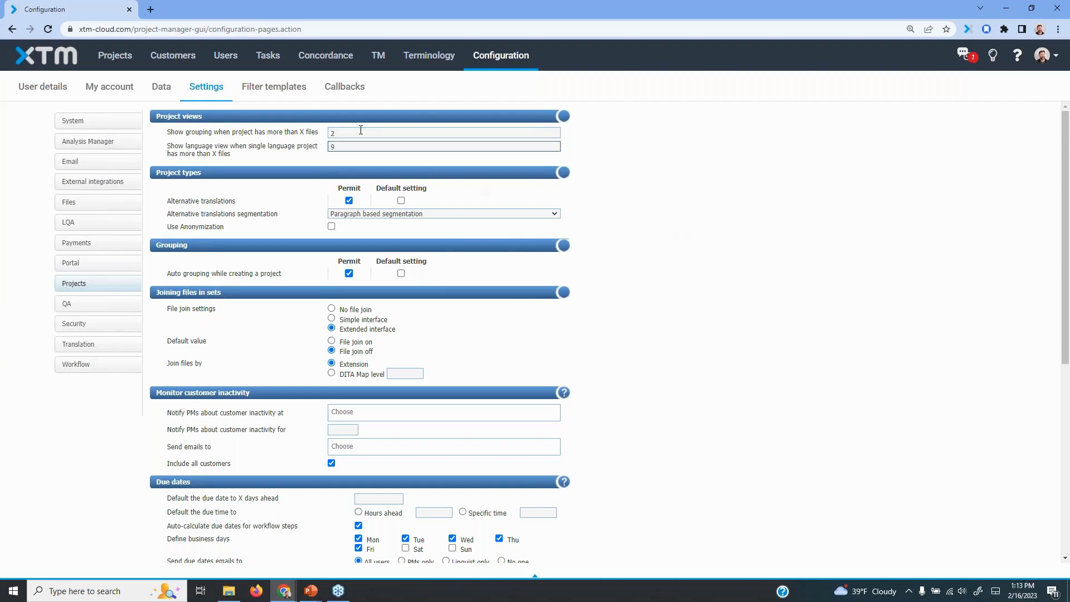
left_click(338, 136)
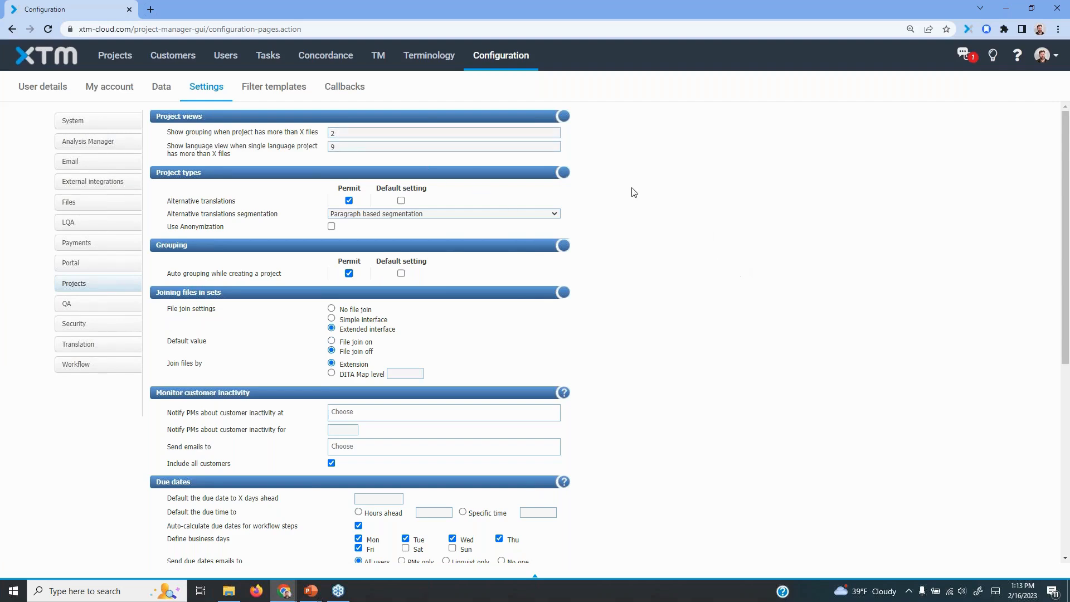
key("BackSpace")
scroll(736, 279, "down", 6)
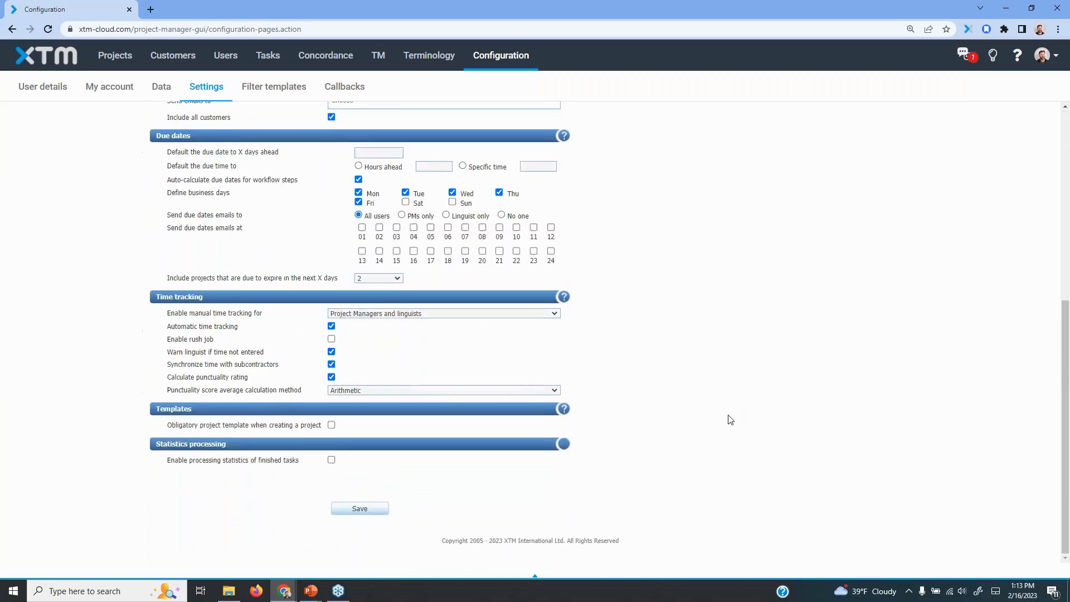
left_click(352, 509)
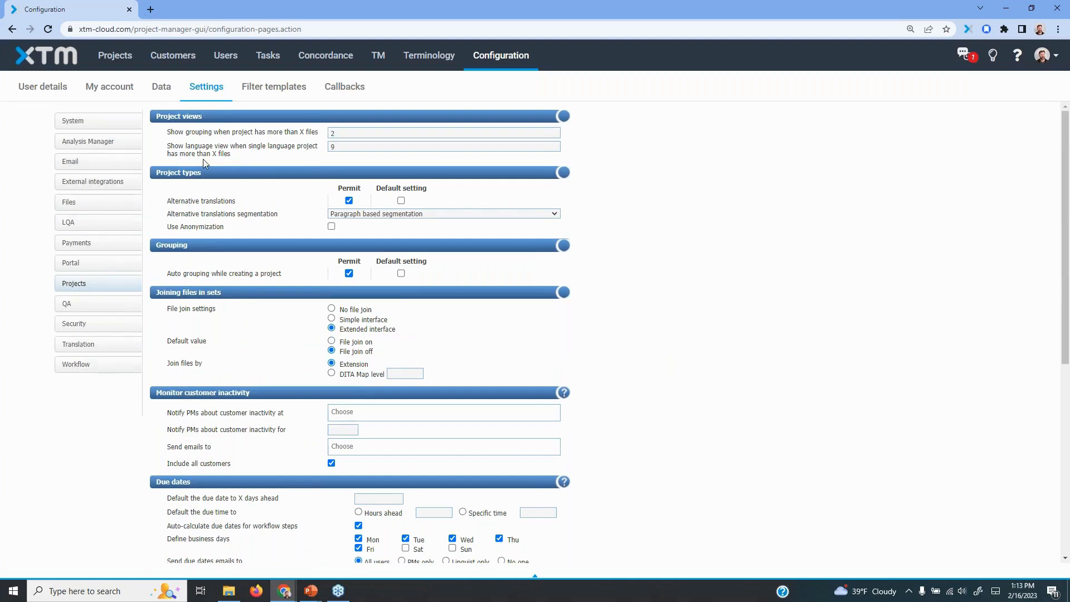
Highlight the rule for showing the language view in single-language projects, then return to the project list
left_click_drag(166, 147, 230, 153)
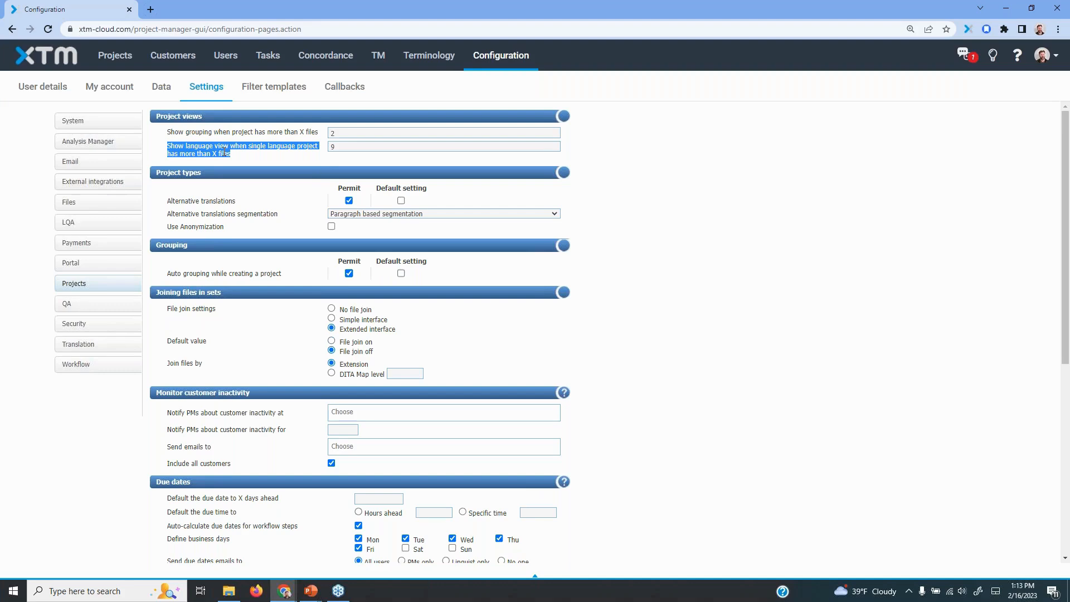
left_click(108, 60)
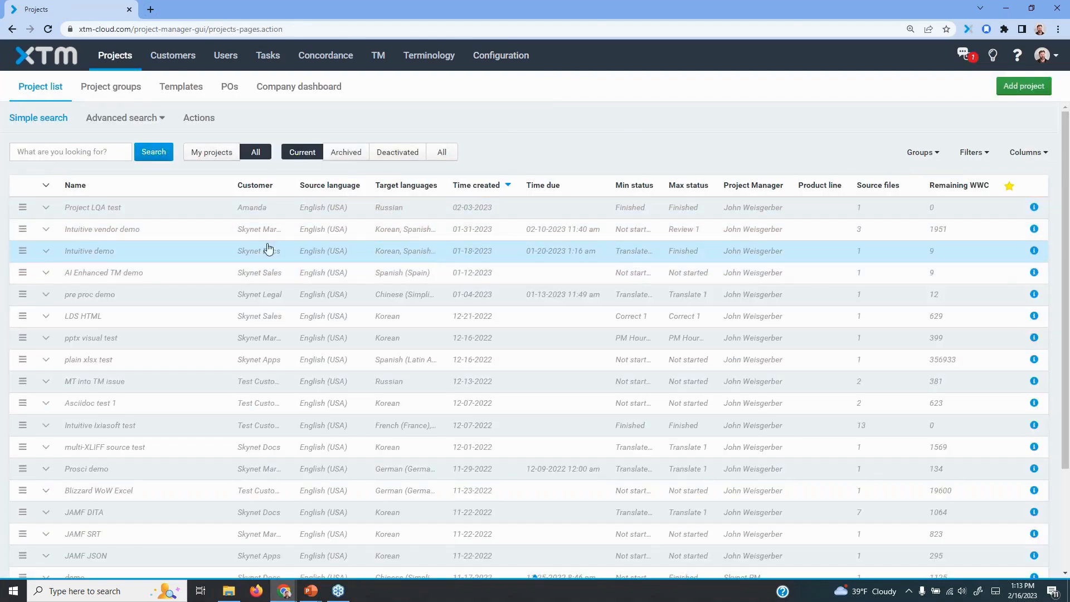
View the workflow of the Intuitive demo project for Korean and for Spanish (Spain), then close the project editor
left_click(107, 251)
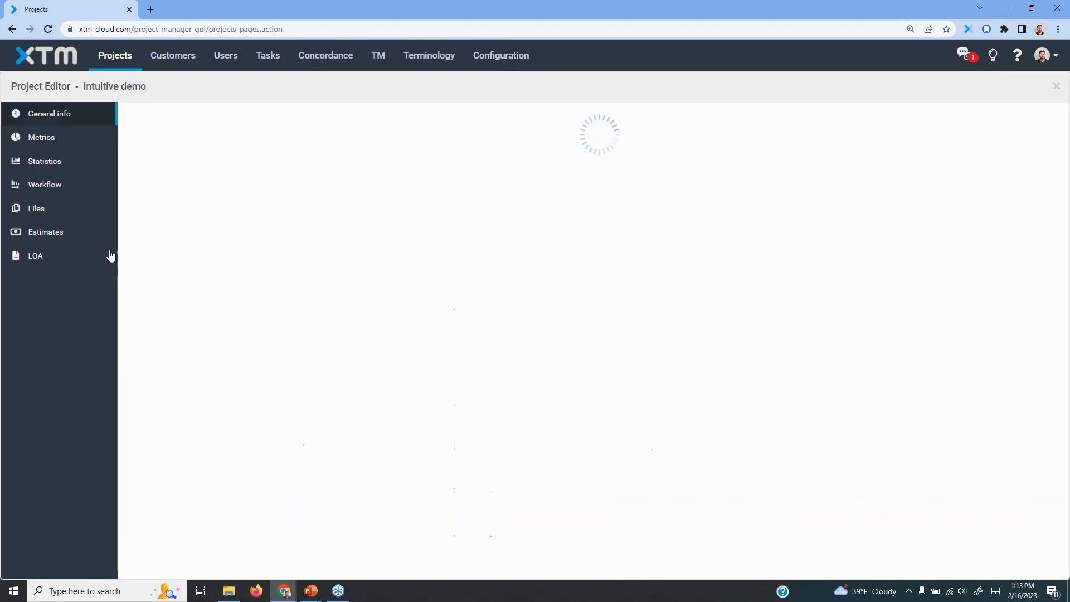
left_click(42, 186)
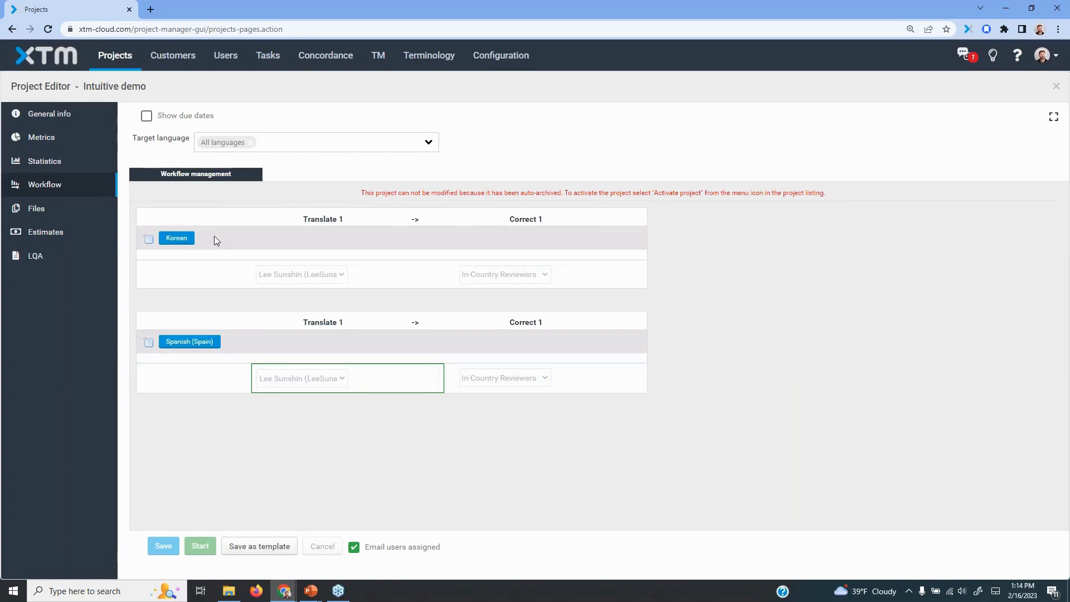
left_click(176, 242)
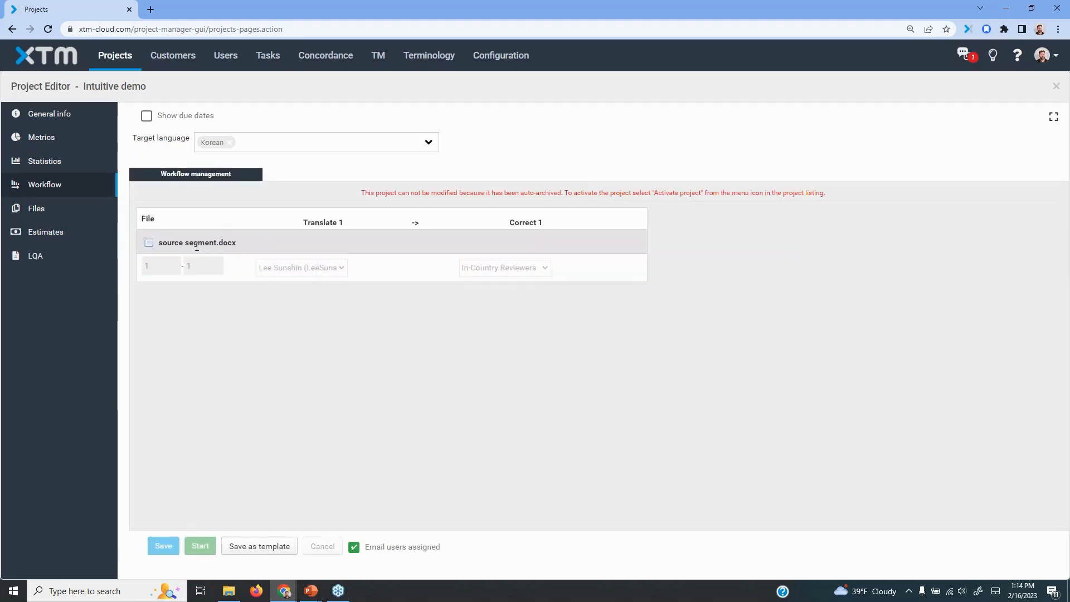
left_click(229, 143)
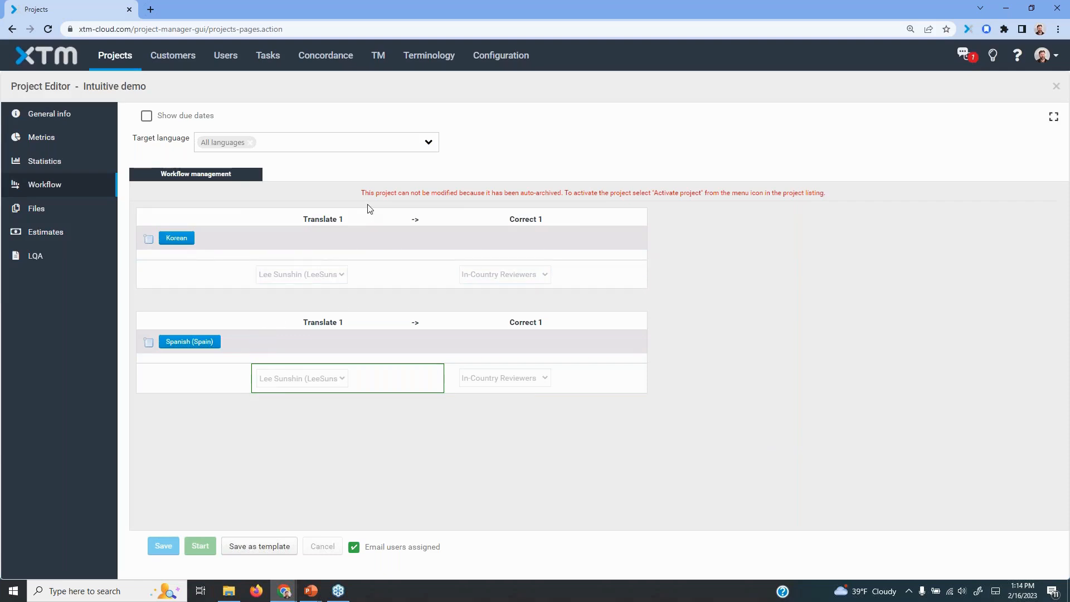
left_click(202, 342)
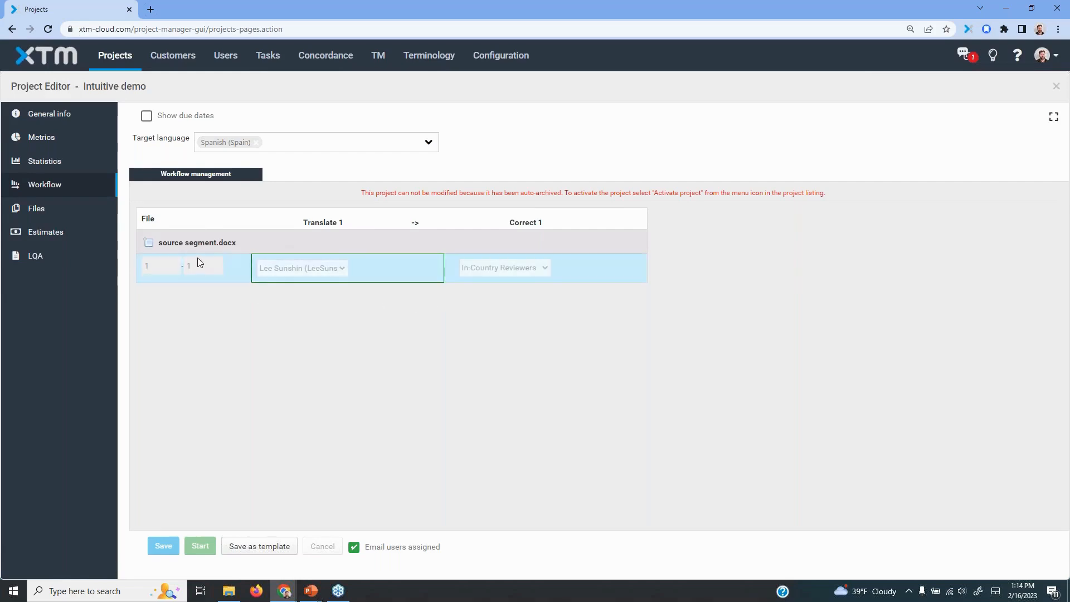
left_click(1056, 87)
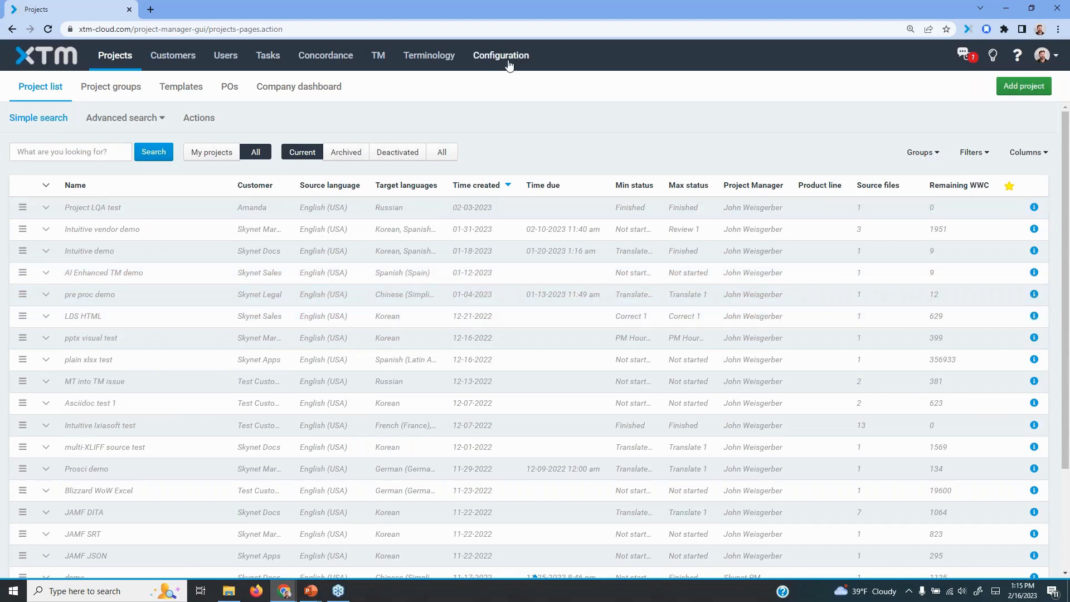
Open the Projects settings in the configuration and highlight the Grouping section
left_click(510, 58)
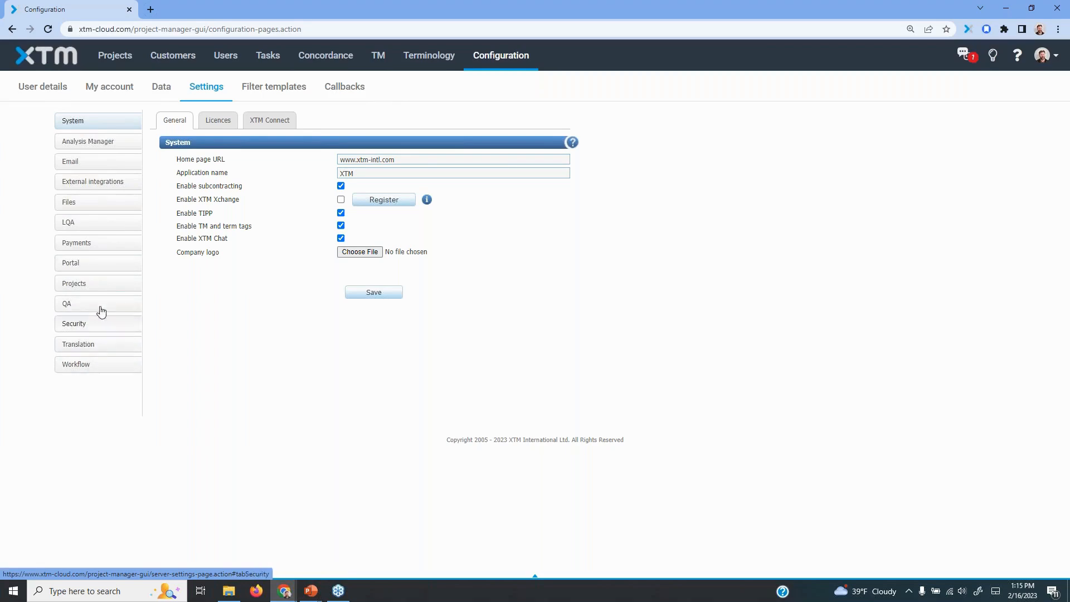
left_click(96, 285)
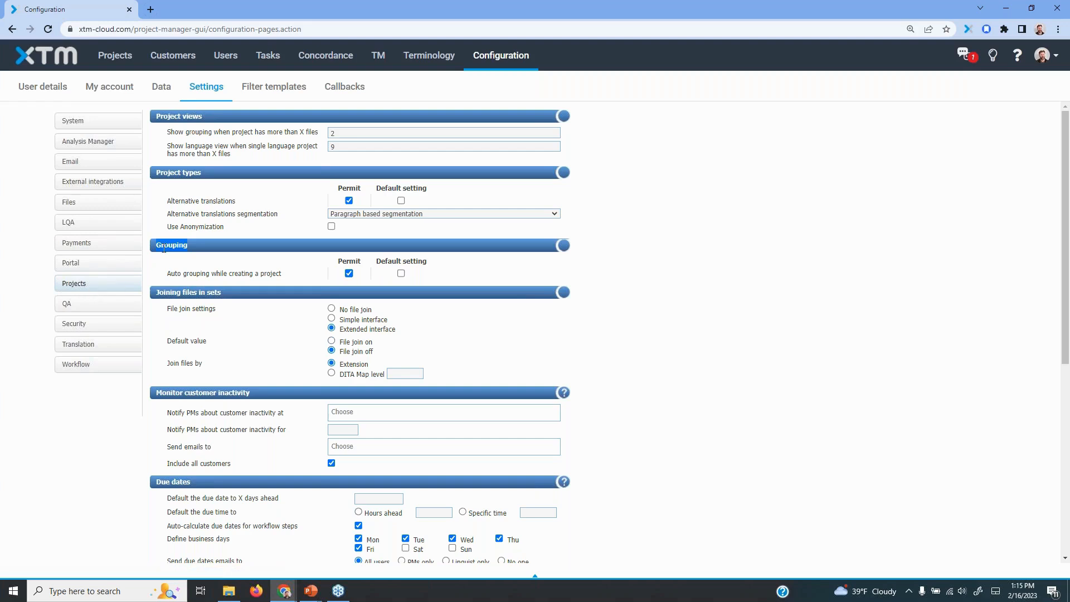
left_click(214, 270)
Turn on the default setting for auto grouping, highlight its Extension and DITA Map level options, and turn the default off again
left_click(401, 274)
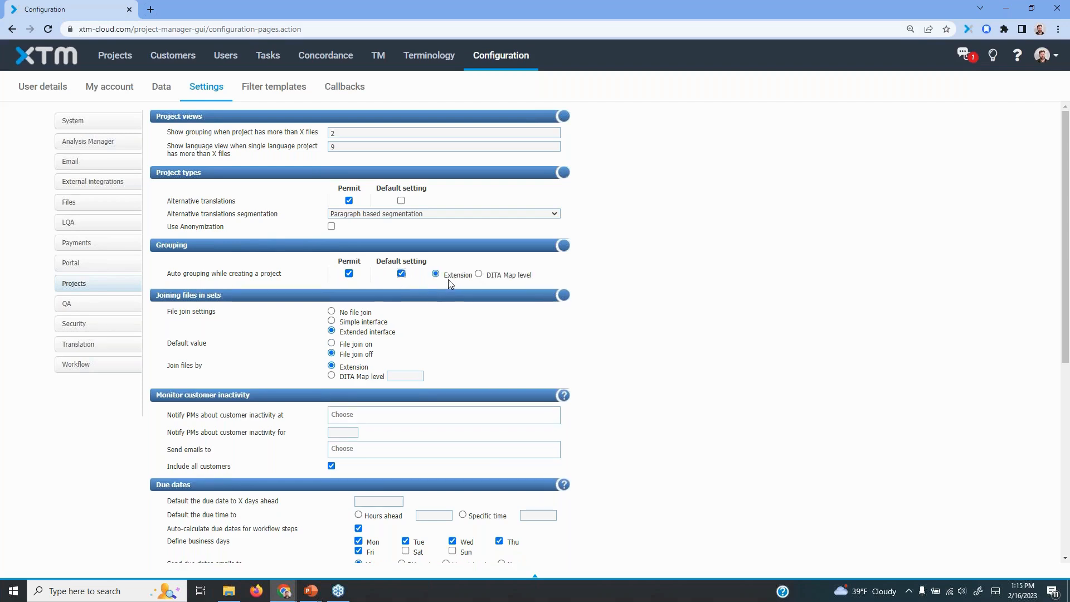
left_click_drag(444, 275, 478, 279)
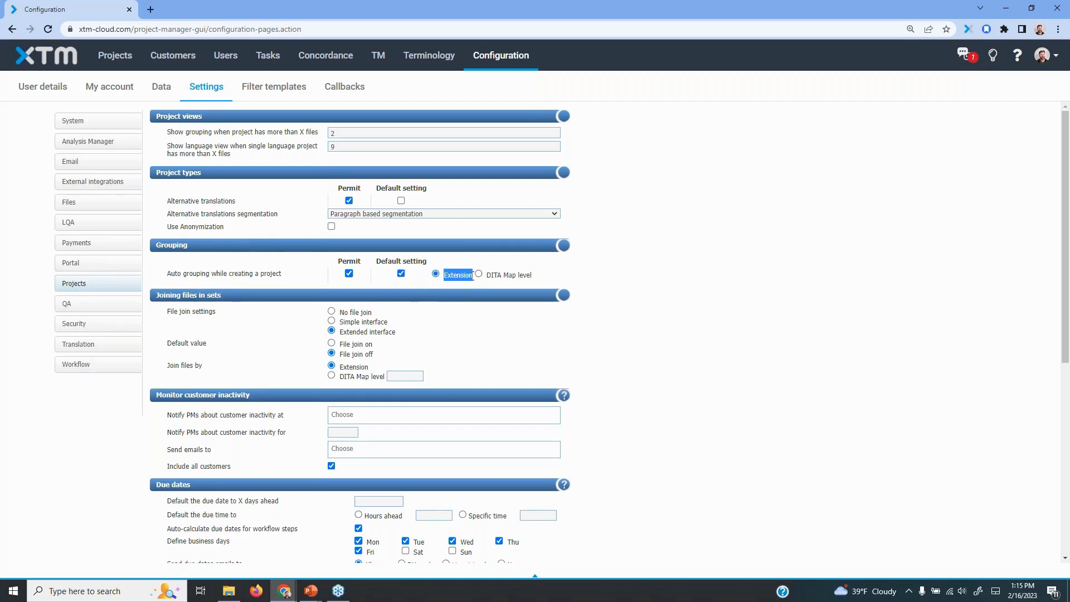
double_click(491, 275)
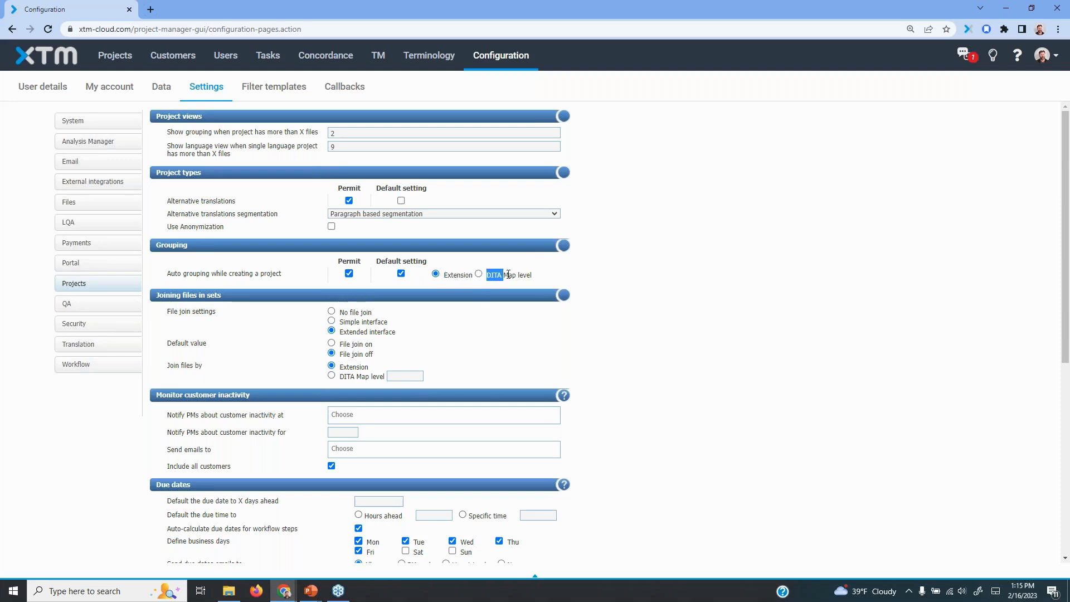
left_click_drag(509, 275, 533, 275)
left_click(452, 275)
left_click(401, 273)
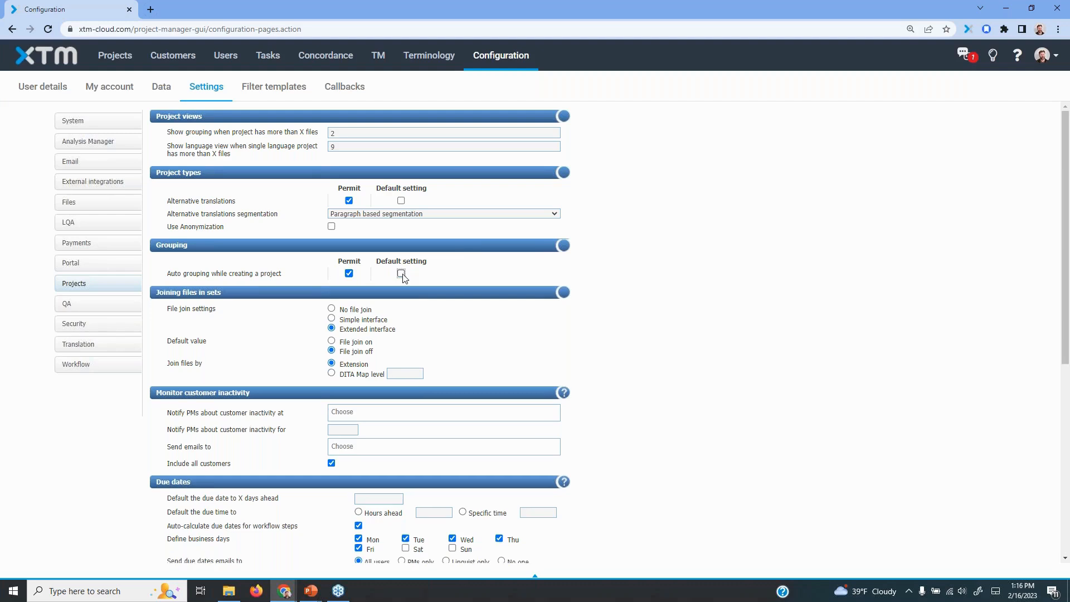
Highlight the Permit option for auto grouping, keep it permitted with the default setting off, and save the project settings
left_click(349, 273)
left_click_drag(339, 261, 367, 264)
left_click(642, 257)
left_click(401, 274)
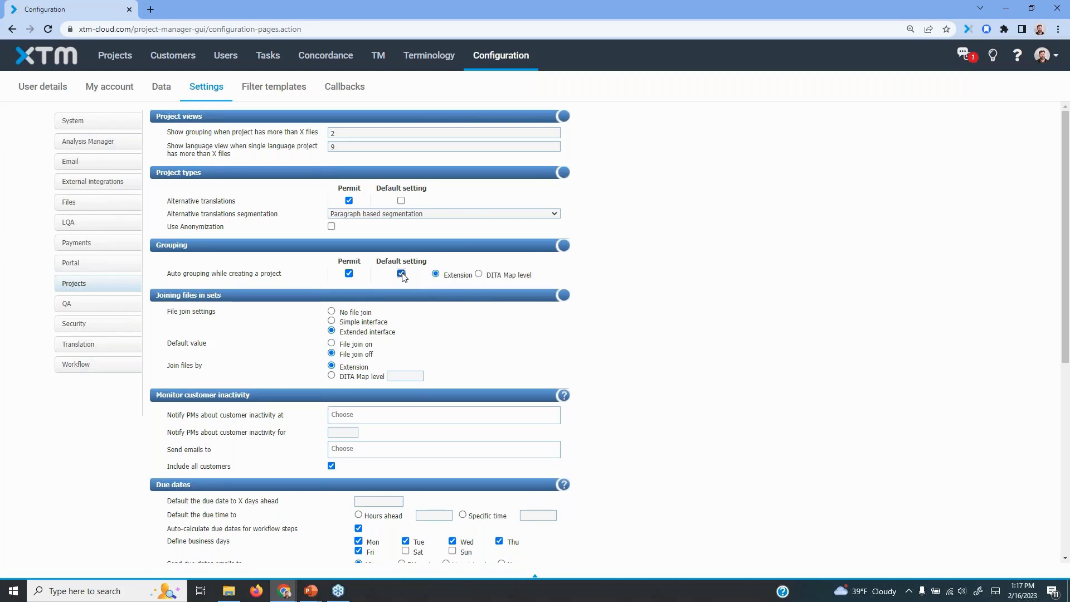
scroll(691, 346, "down", 6)
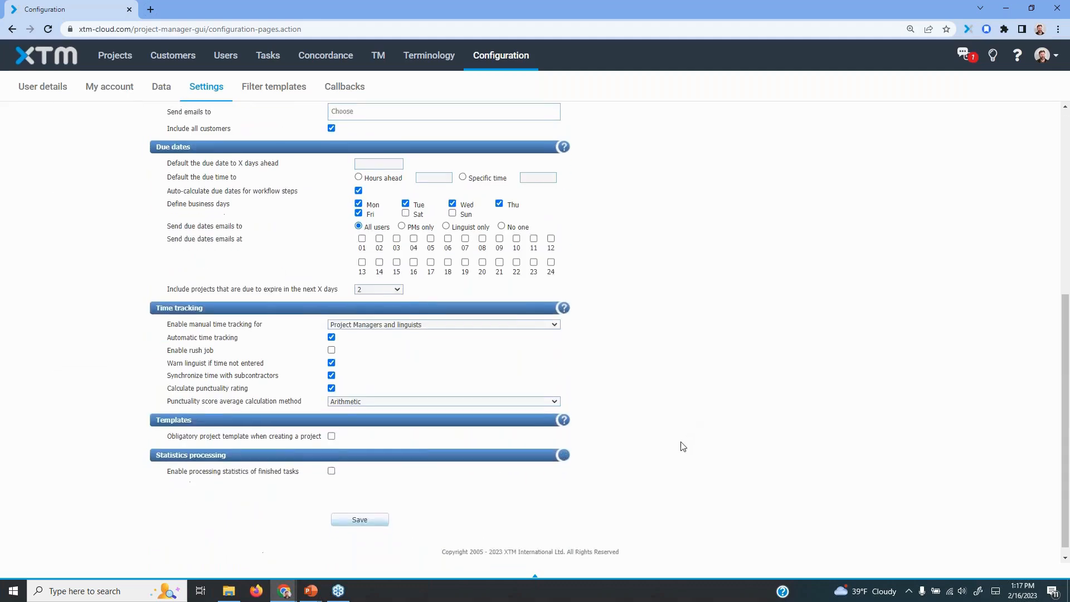
left_click(360, 509)
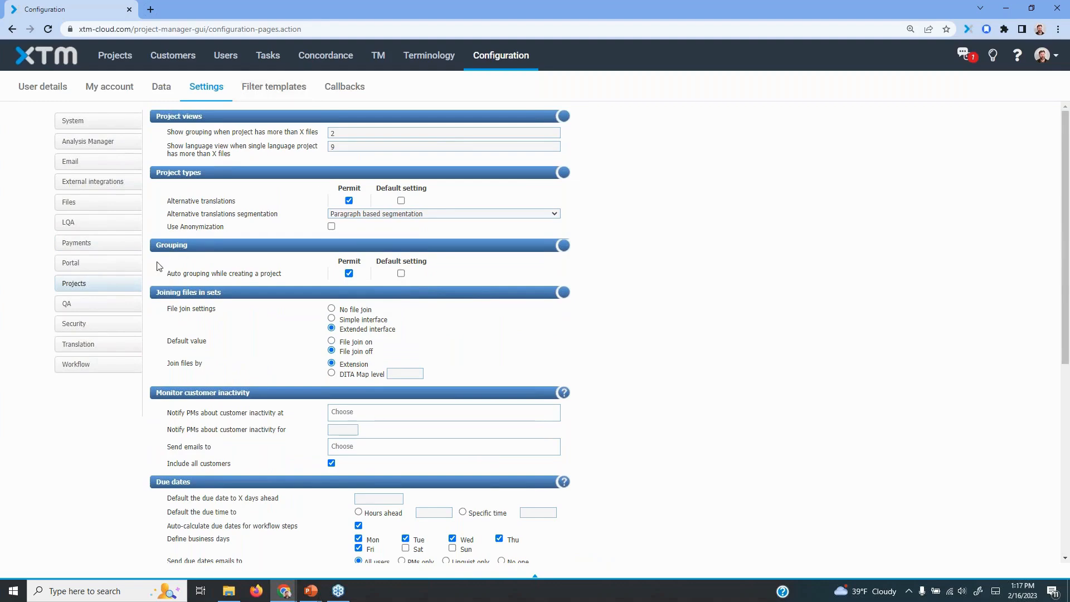
Add a new project for the customer Skynet Docs and name it File grouping demo, without choosing a template
left_click(115, 56)
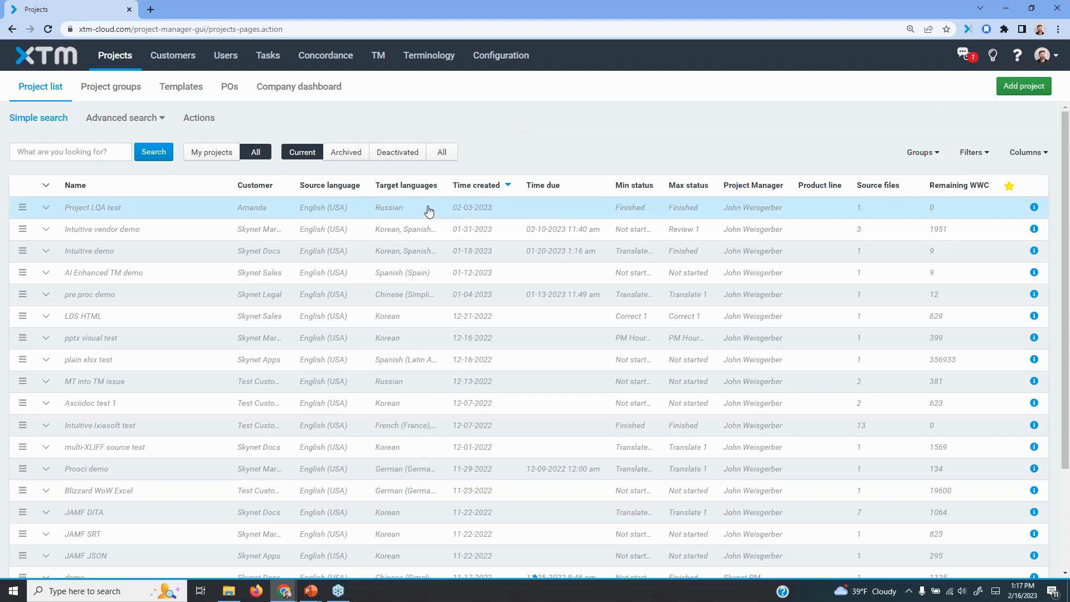
left_click(1020, 89)
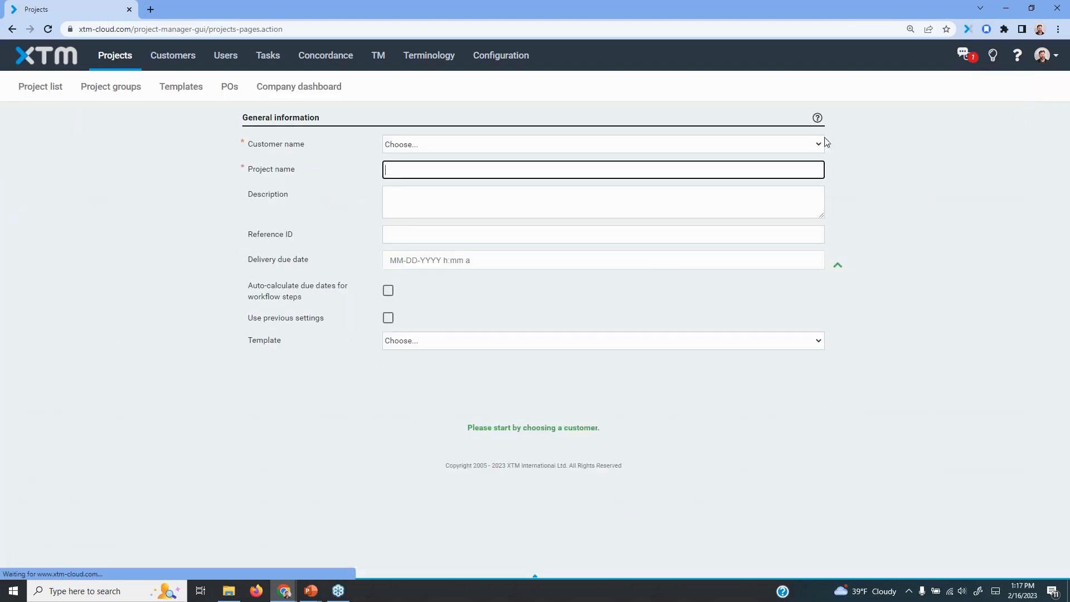
left_click(580, 145)
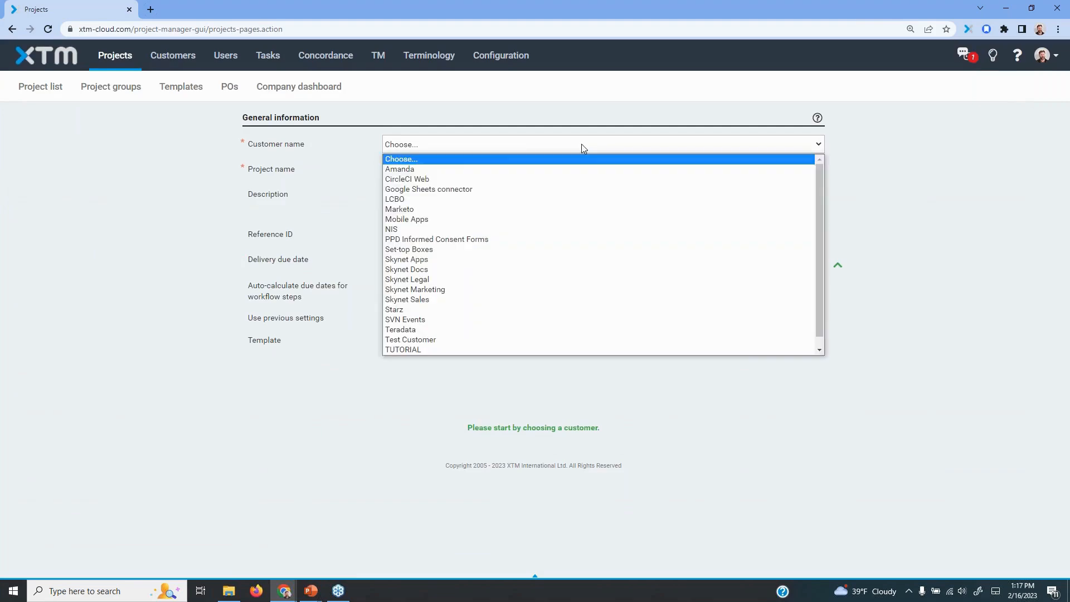
left_click(480, 269)
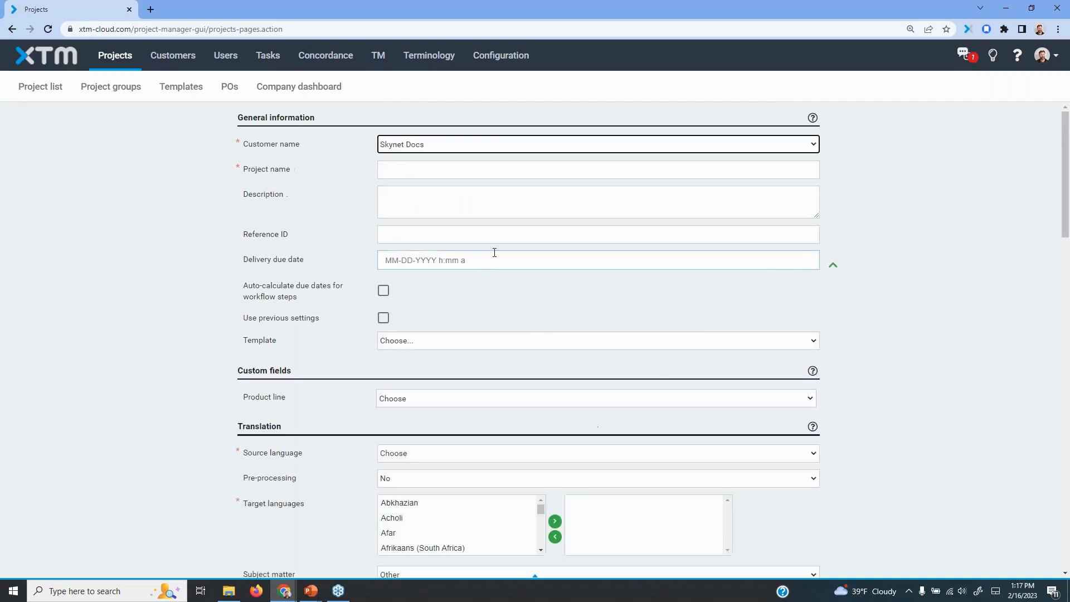
left_click(422, 169)
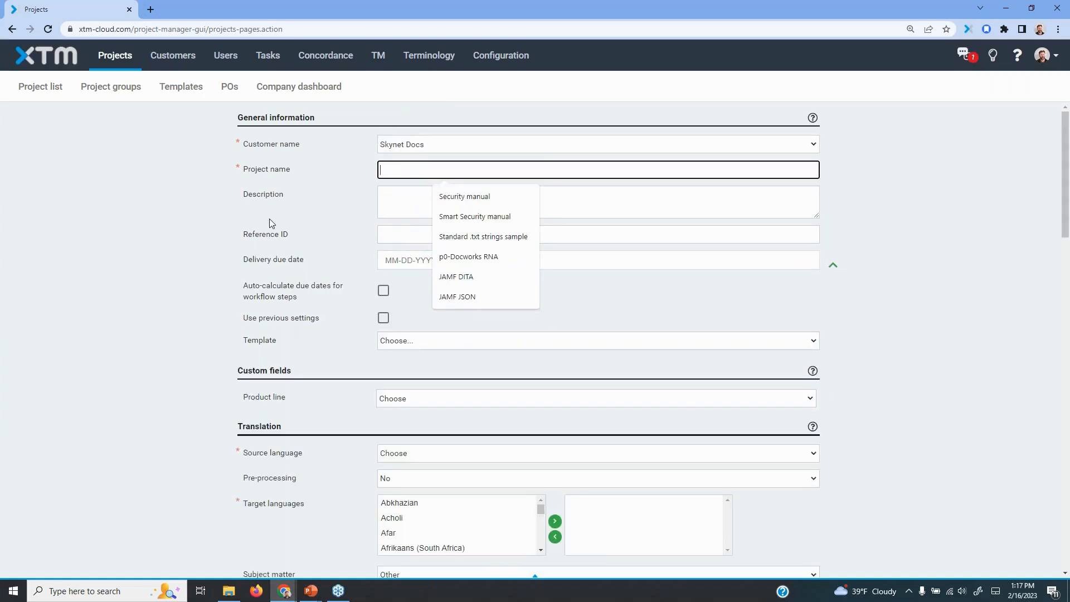
type("File grouping demo")
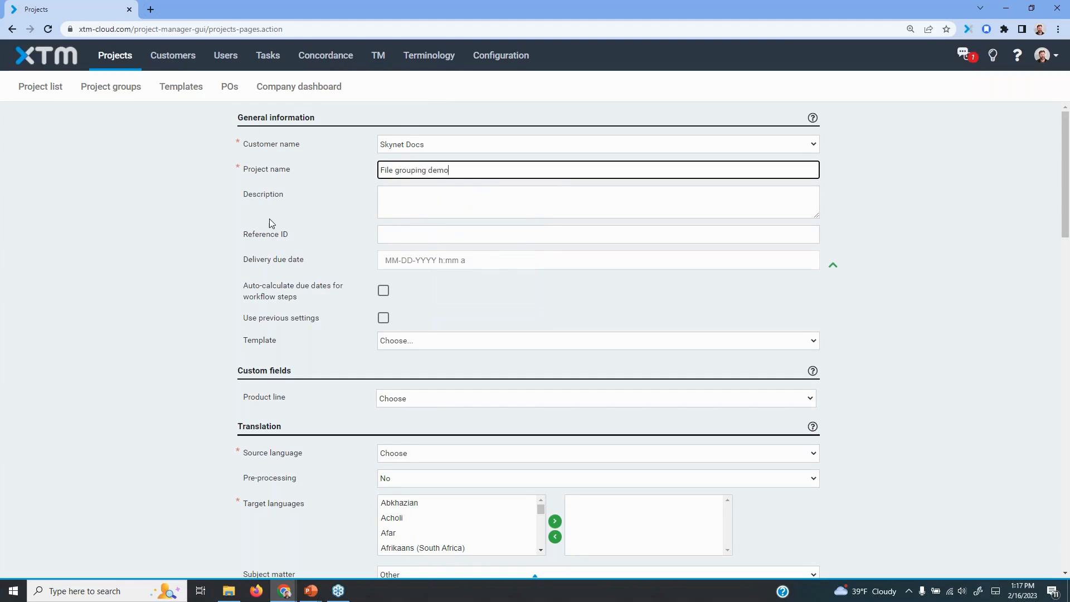
left_click(179, 350)
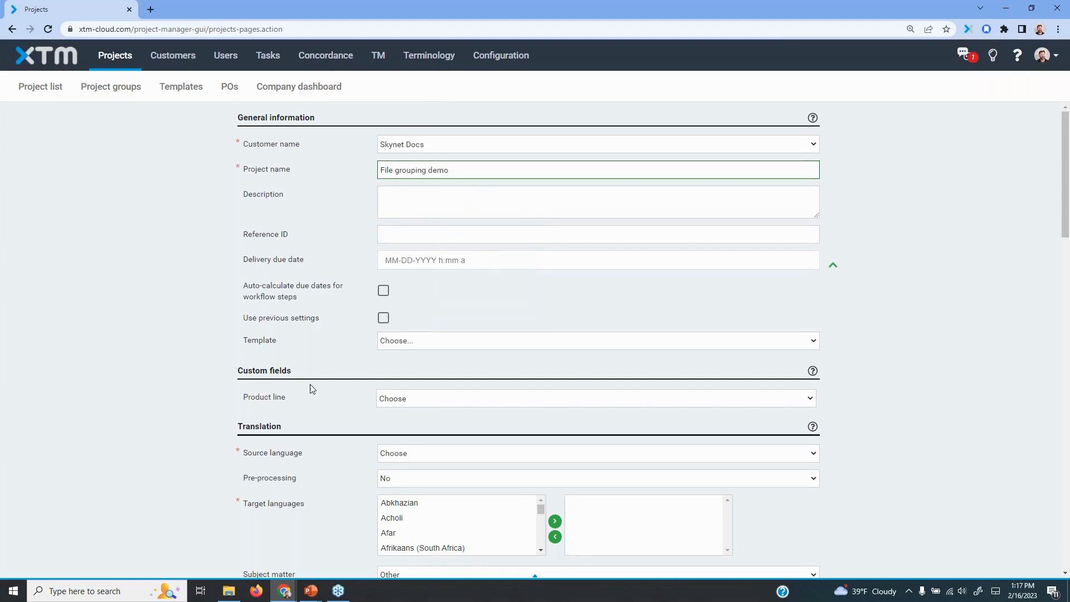
left_click(415, 342)
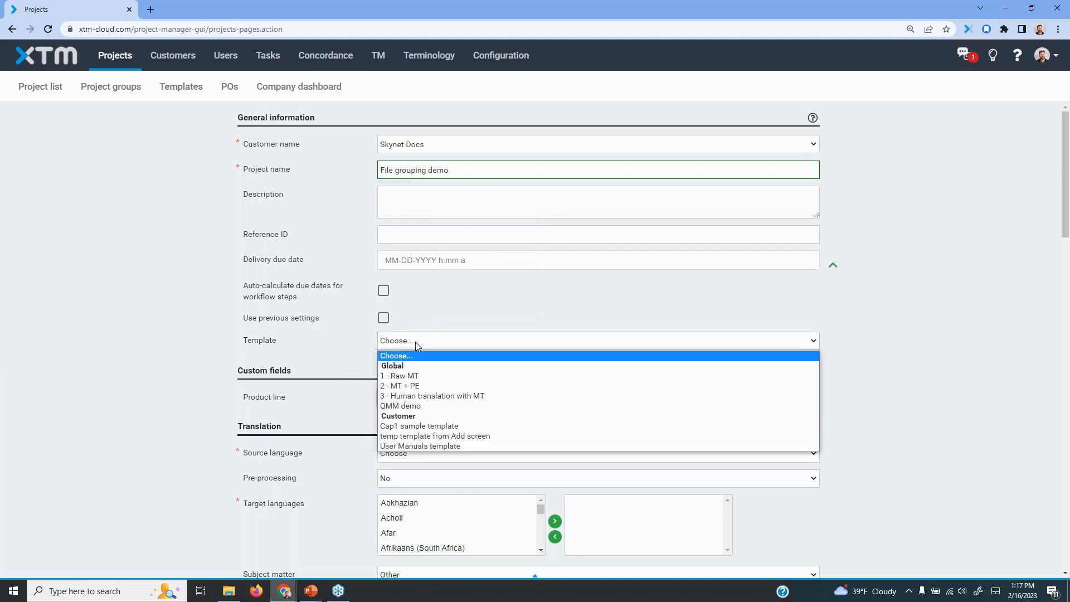
left_click(350, 359)
Set the new project's source language to English (USA) and add Korean as the target language
scroll(290, 313, "down", 1)
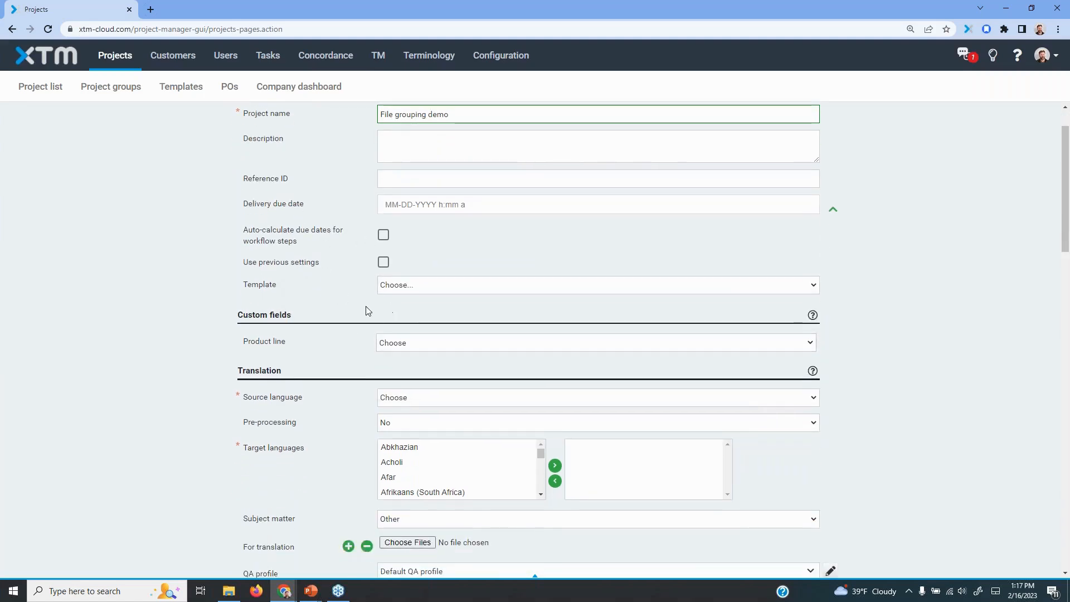
scroll(903, 452, "down", 3)
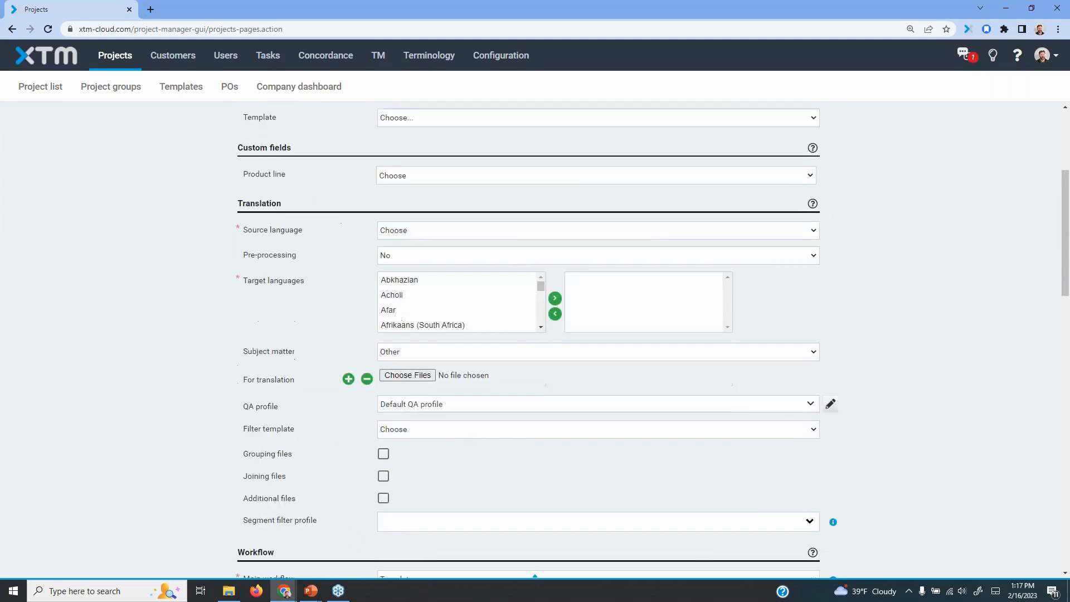
left_click(502, 229)
type("e")
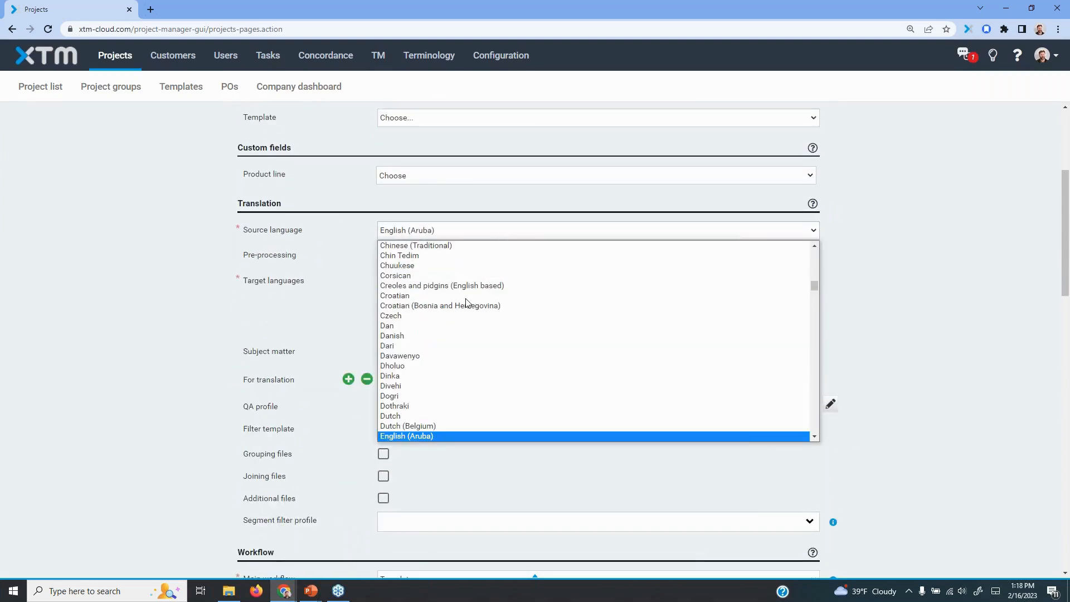
scroll(474, 335, "down", 5)
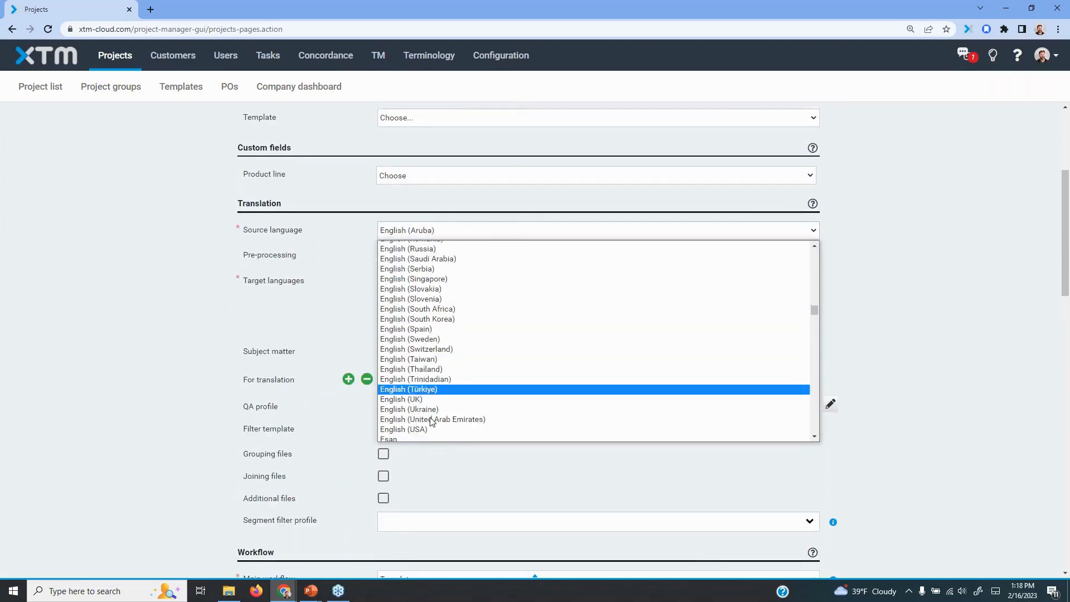
left_click(418, 432)
left_click(397, 325)
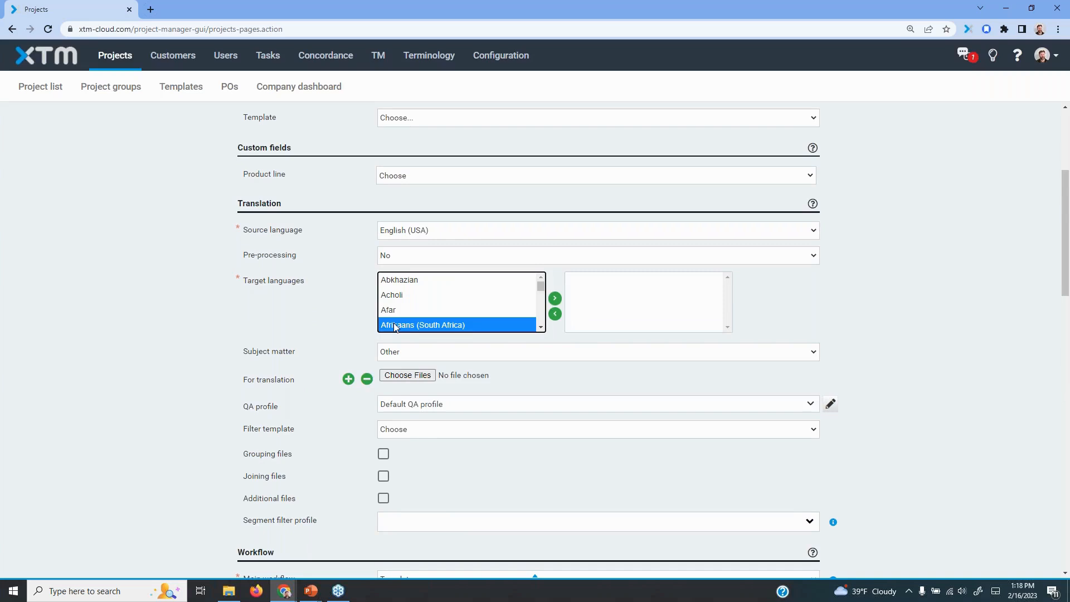
type("kor")
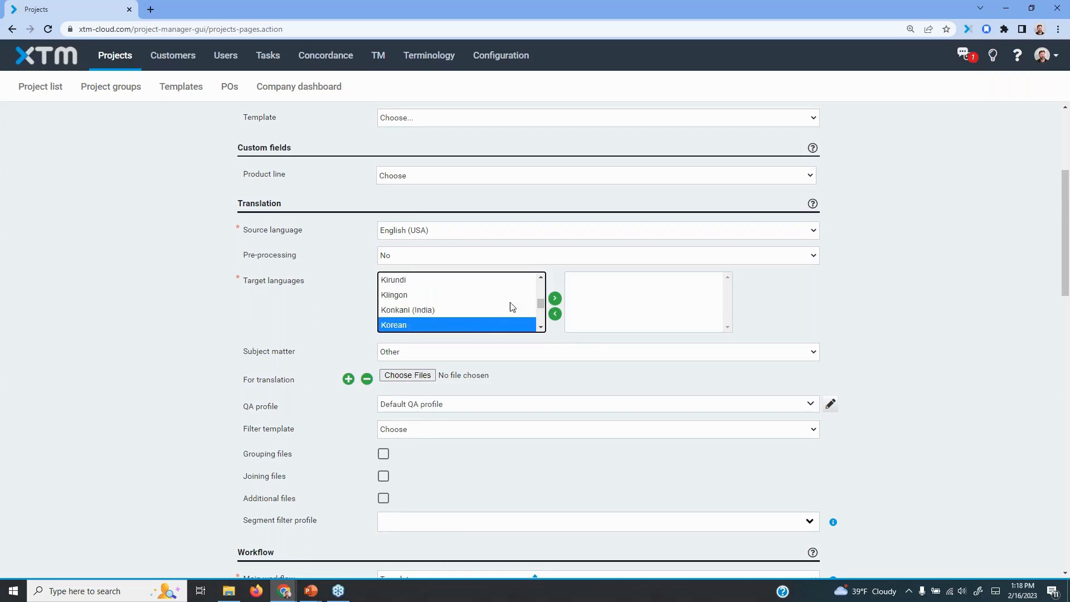
left_click(555, 298)
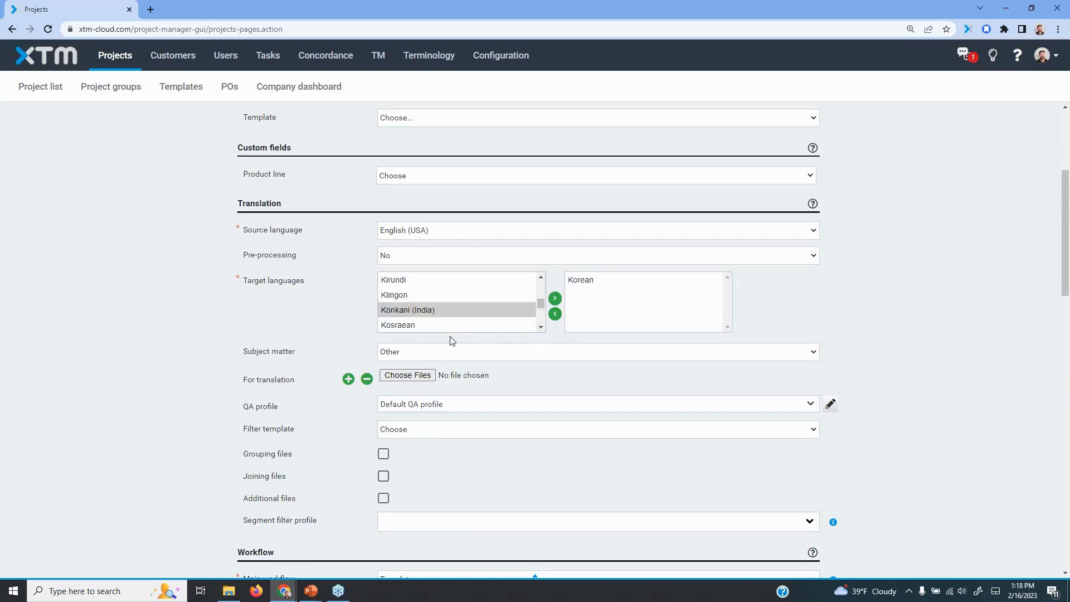
Attach 10_with_folders.zip from the 100 files folder in Demo files as the project's file for translation
left_click(411, 375)
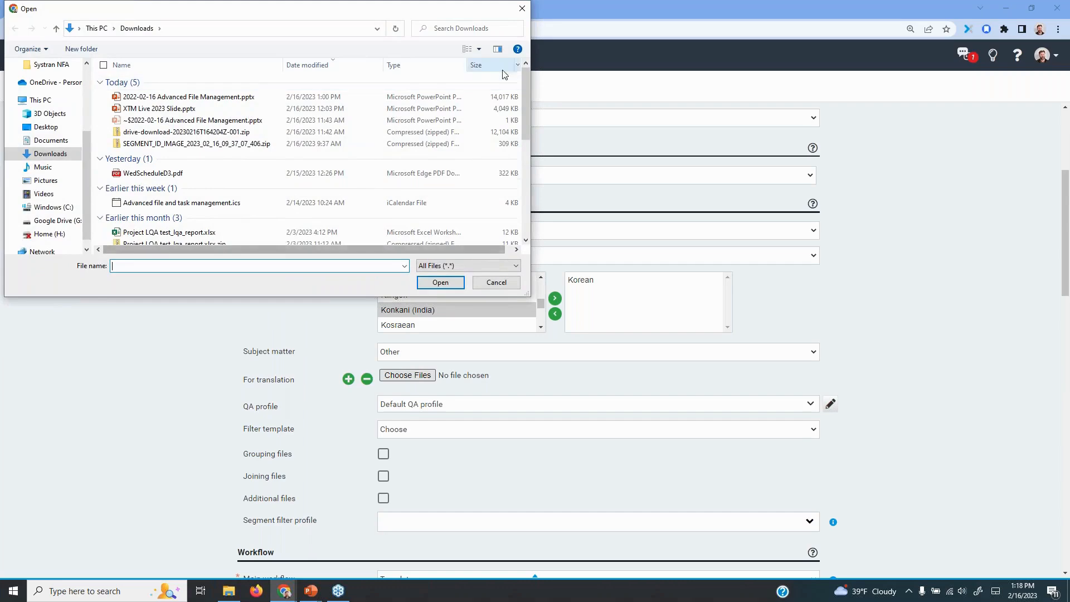
mouse_move(523, 95)
left_mouse_down()
mouse_move(528, 199)
mouse_move(533, 95)
left_mouse_up()
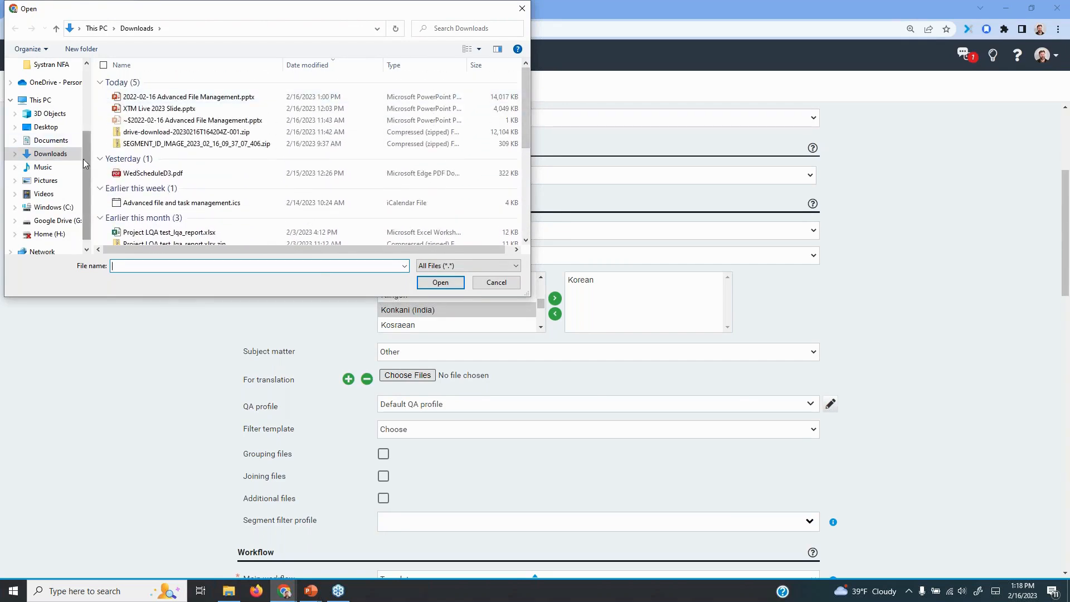
scroll(56, 208, "down", 1)
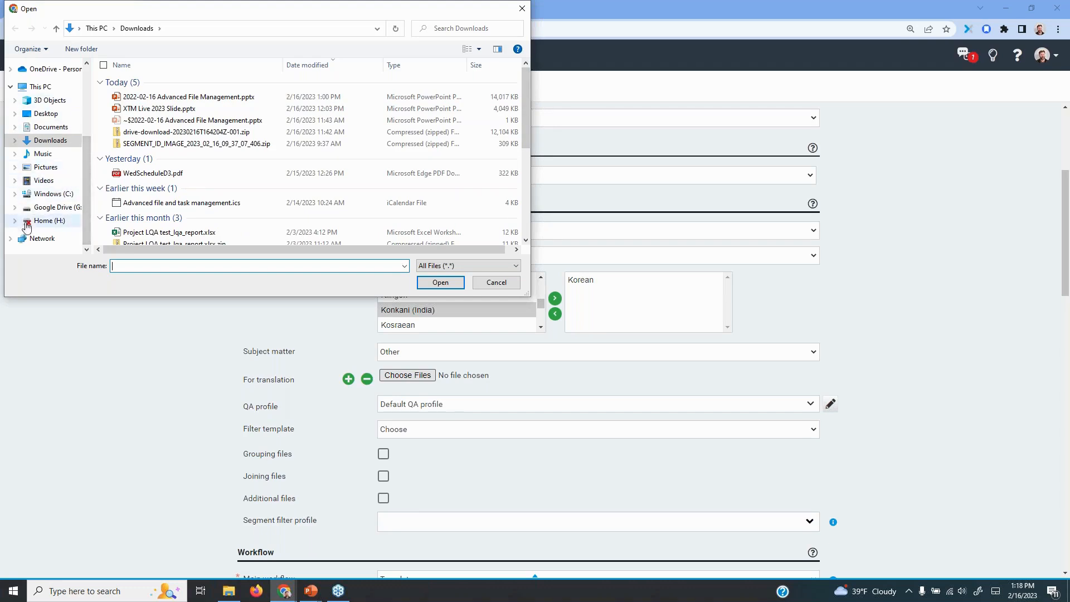
scroll(53, 220, "up", 2)
scroll(36, 129, "up", 2)
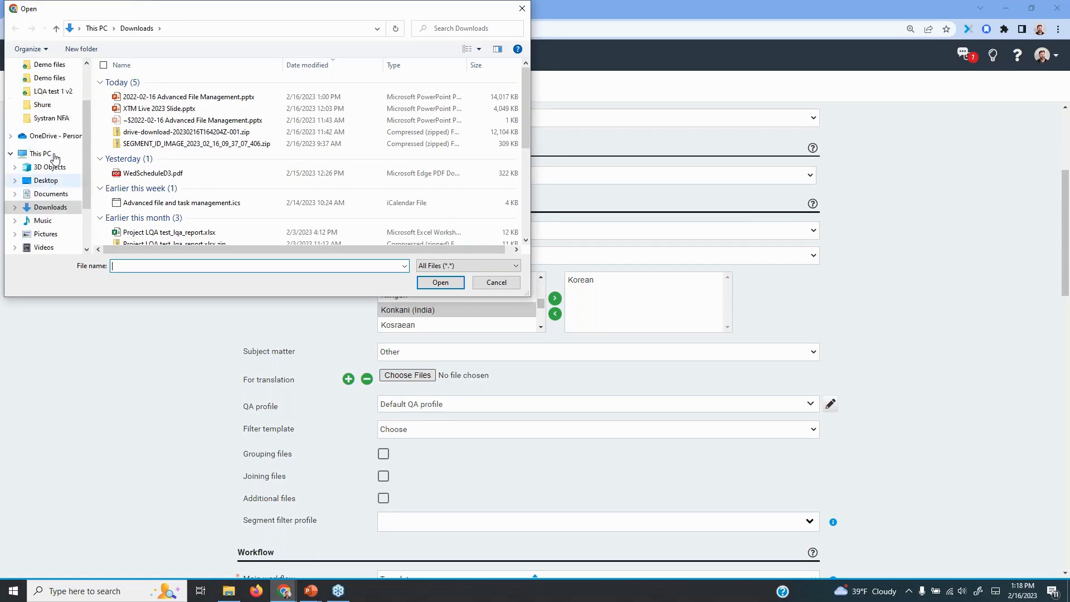
left_click(52, 105)
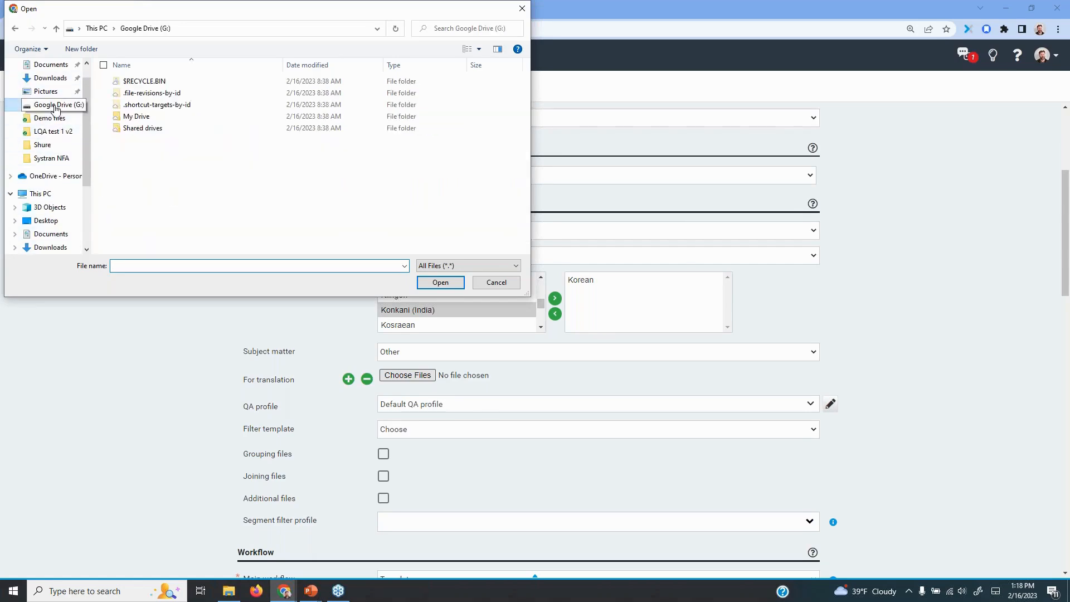
left_click(49, 119)
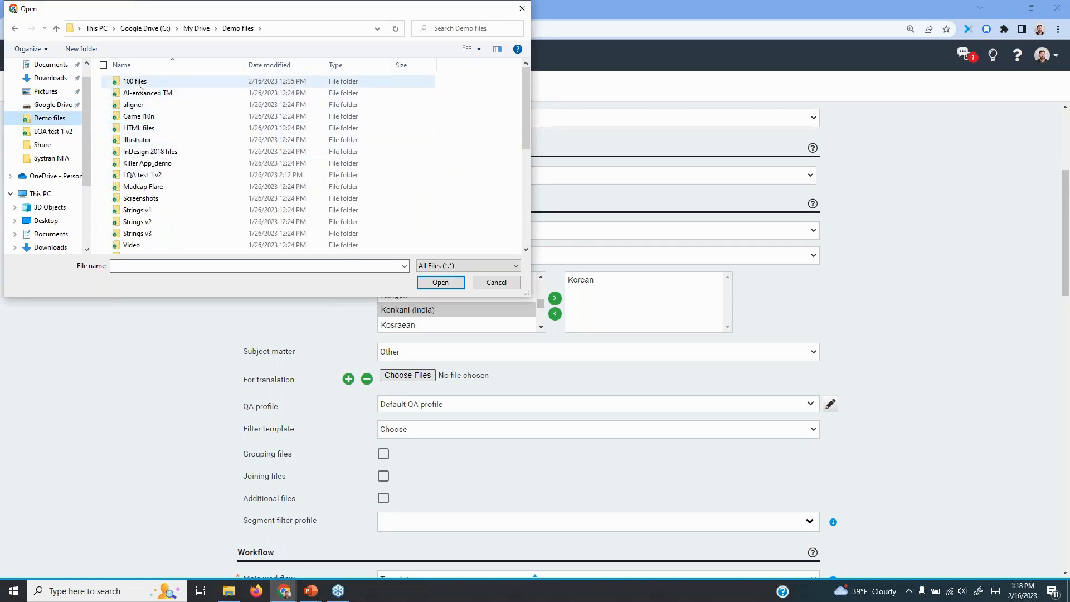
double_click(162, 81)
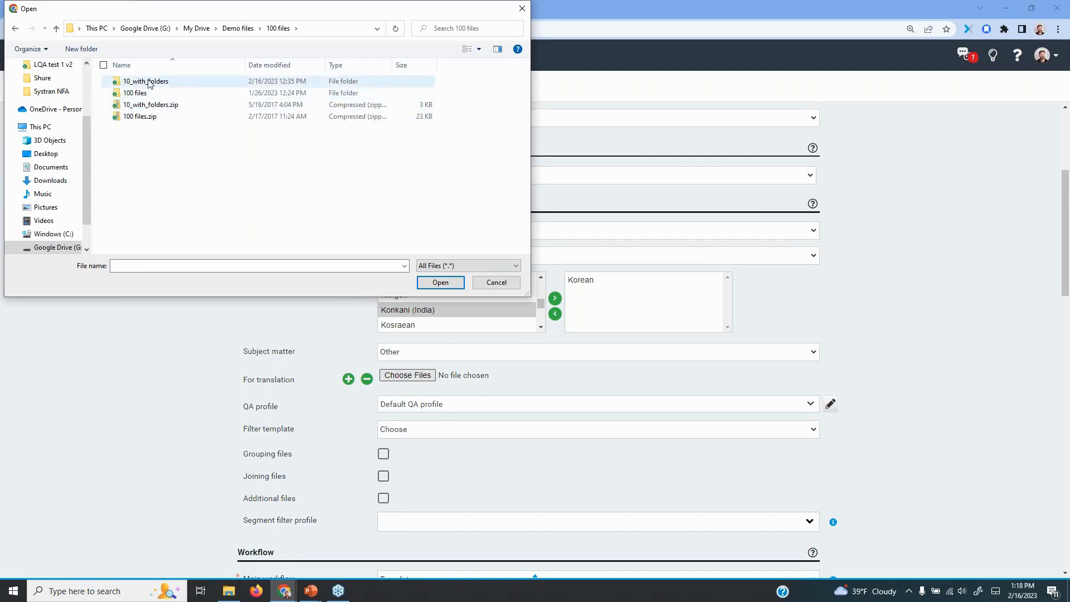
left_click(147, 108)
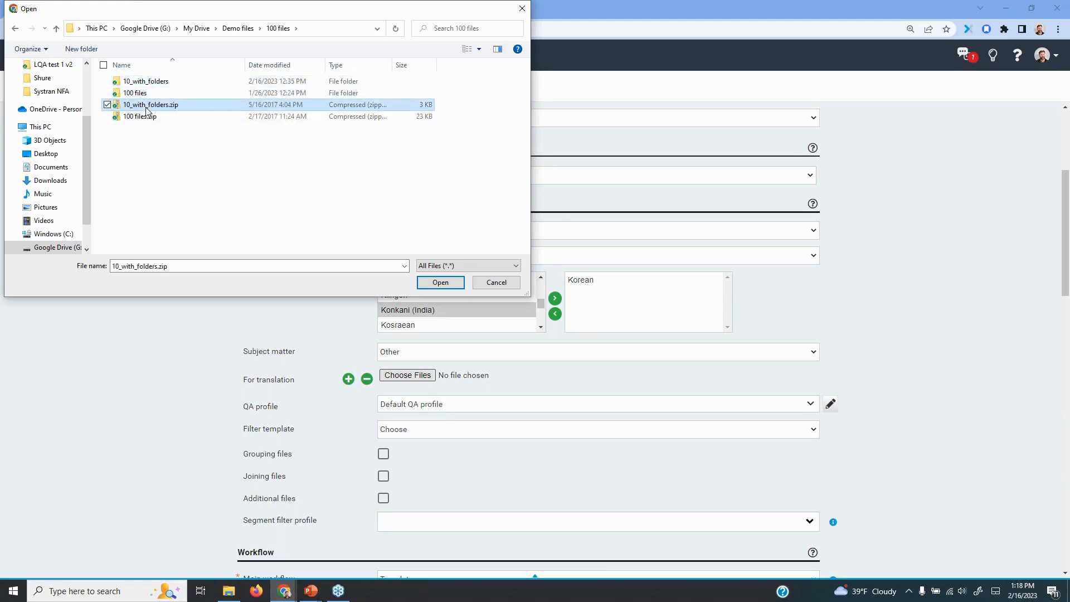
left_click(446, 283)
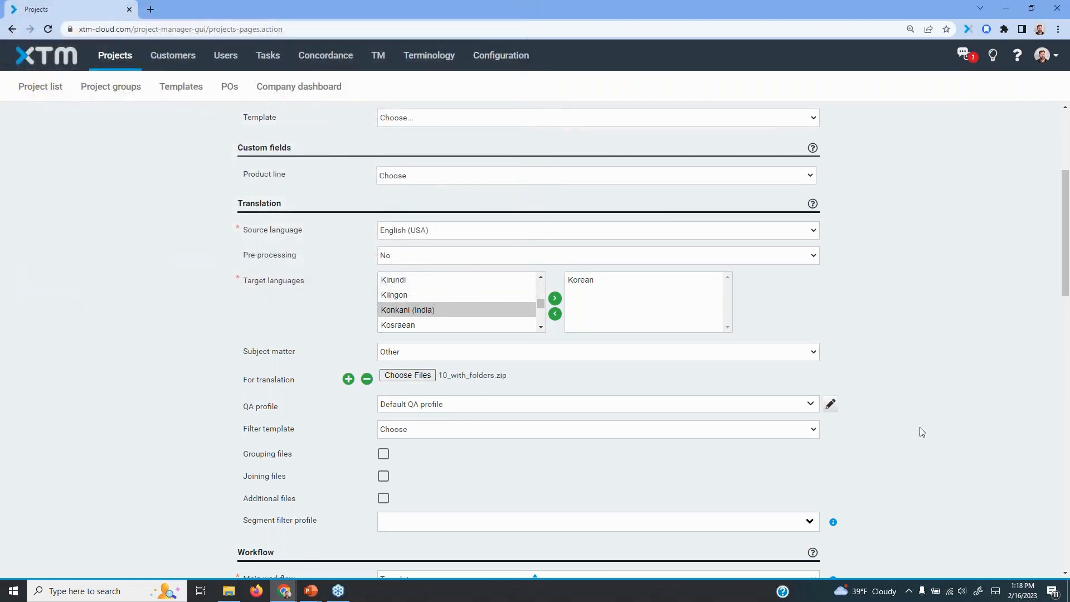
Highlight the Grouping files option in the new project's translation settings
scroll(903, 434, "down", 3)
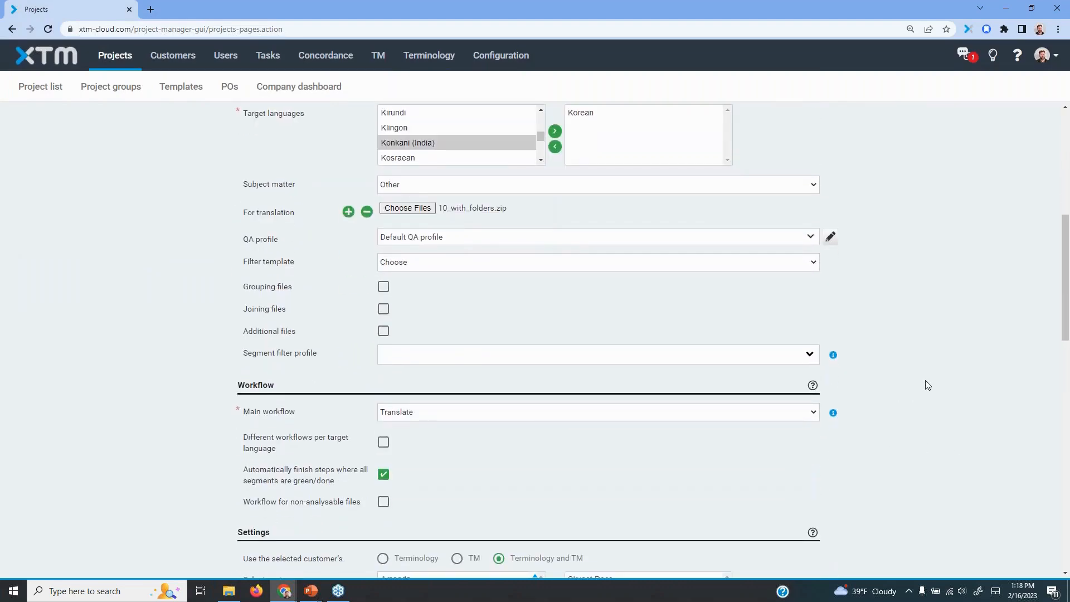
scroll(936, 361, "down", 1)
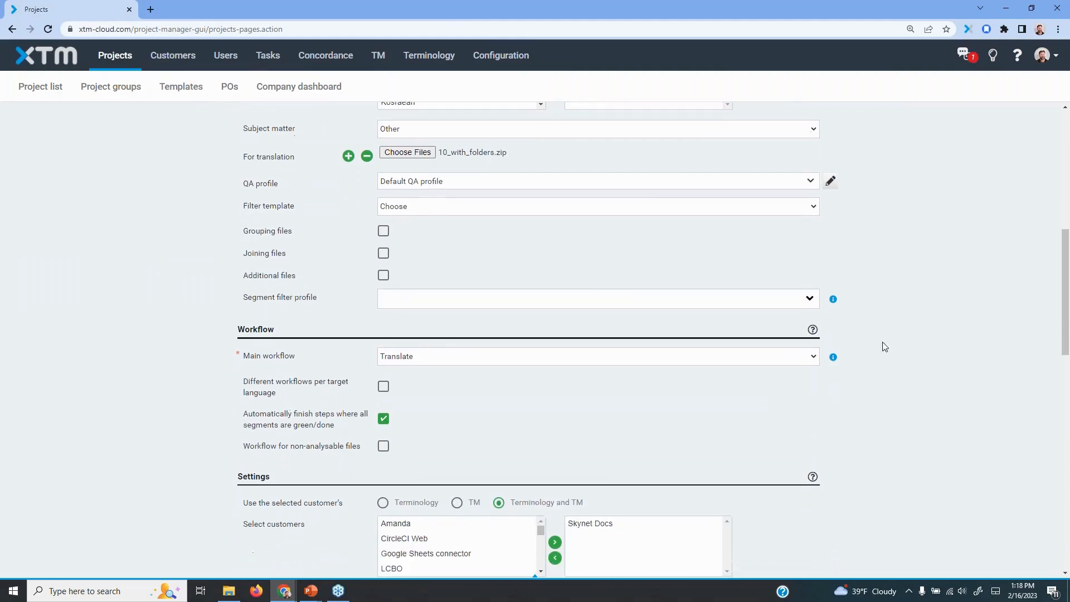
left_click_drag(244, 230, 290, 229)
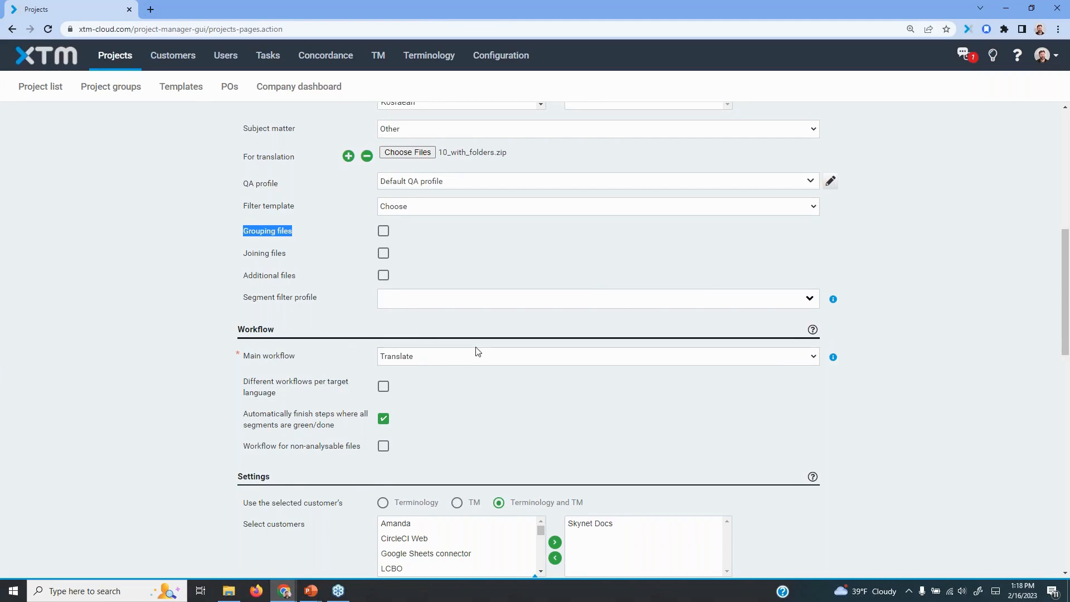
Turn off SYSTRAN machine translation for the new project and create the project
scroll(944, 454, "down", 3)
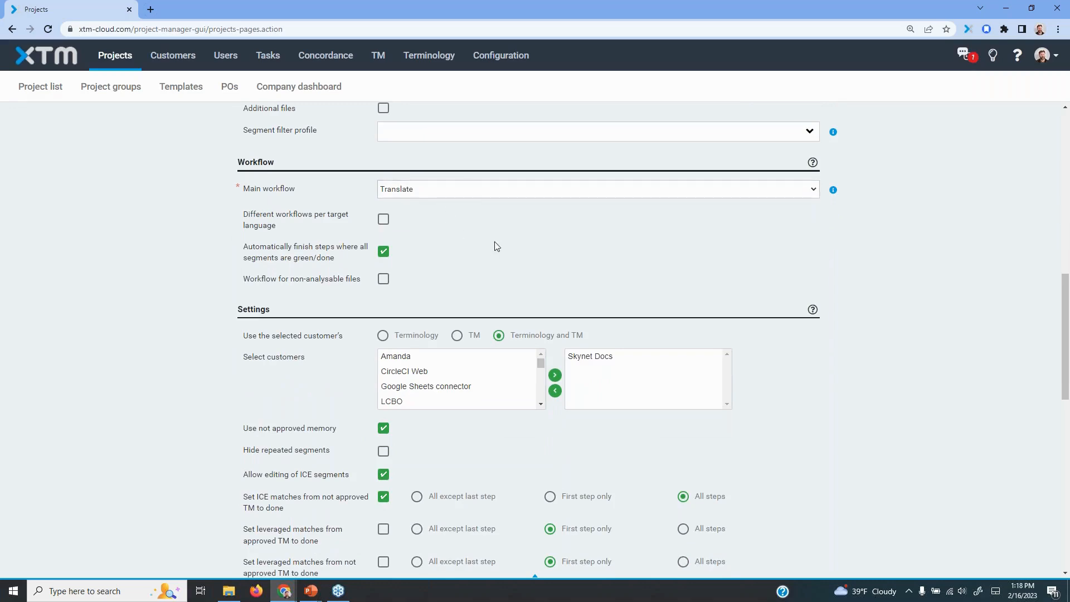
scroll(495, 244, "down", 4)
scroll(743, 244, "down", 5)
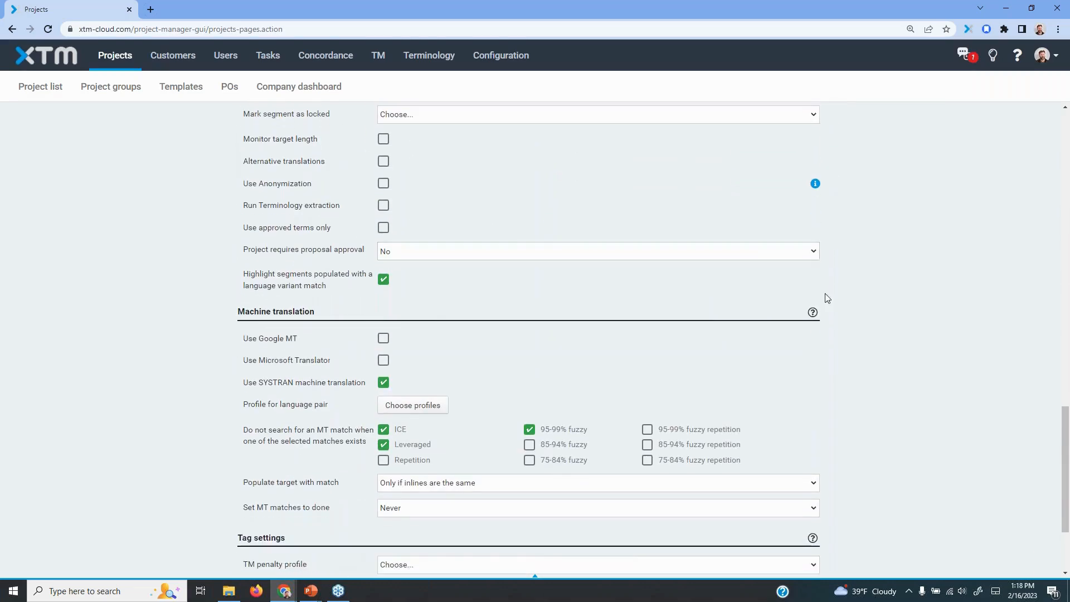
scroll(898, 301, "down", 1)
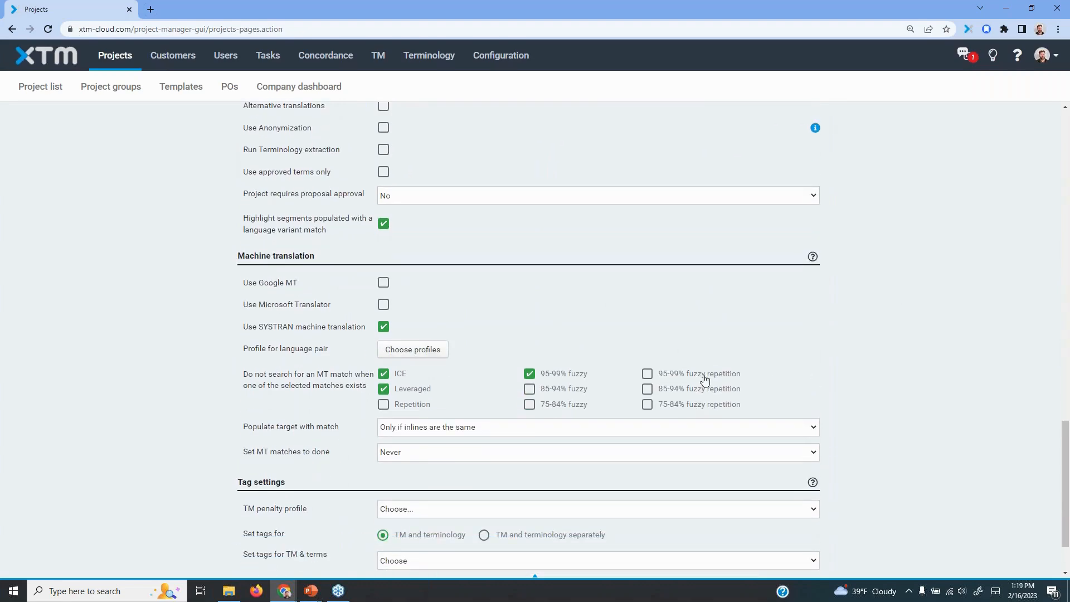
left_click(382, 328)
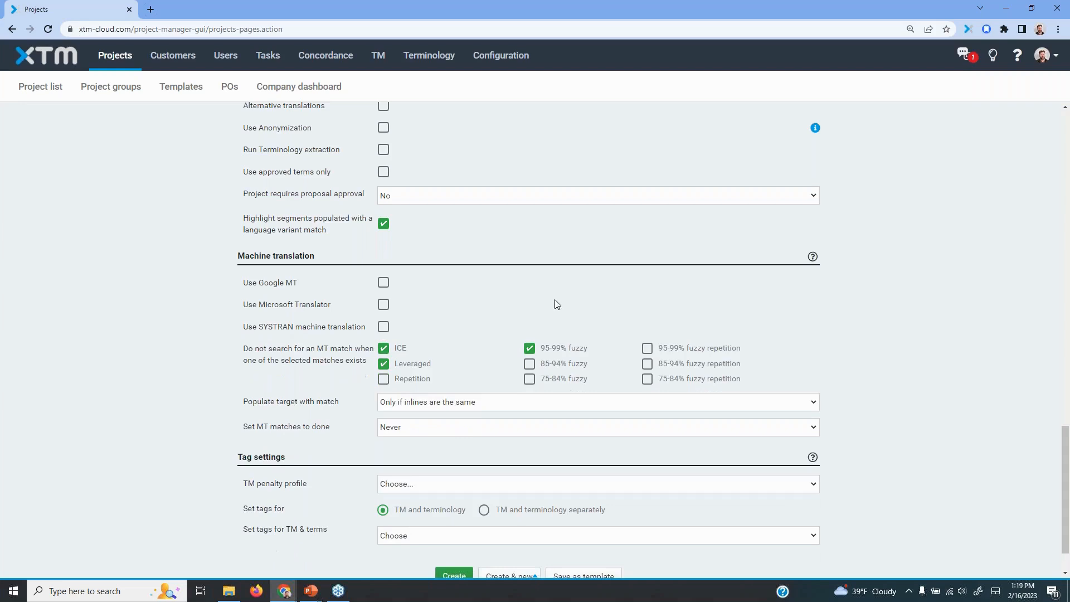
scroll(949, 437, "down", 1)
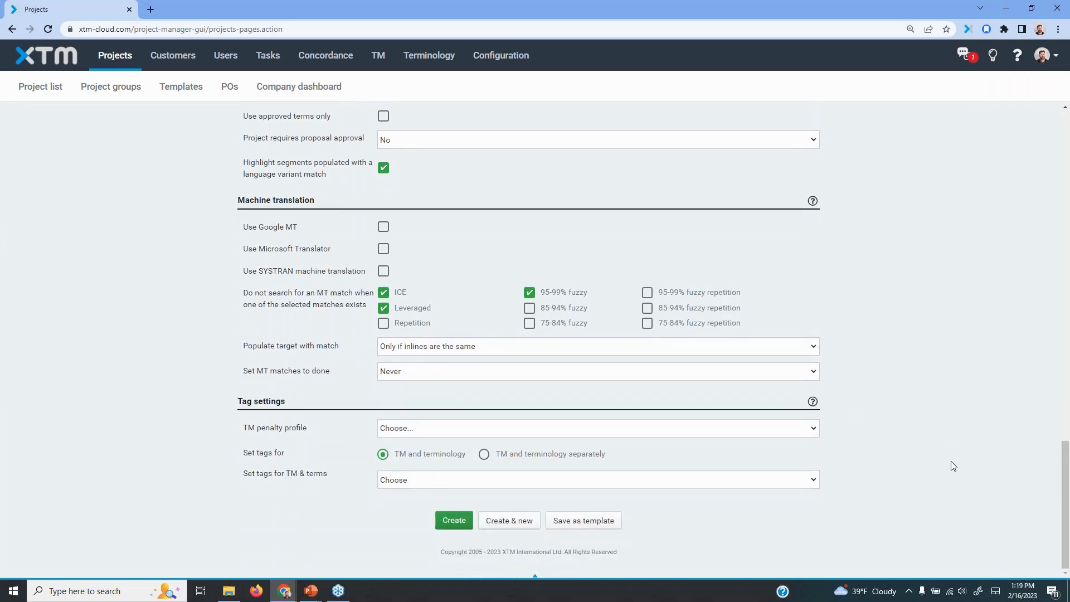
left_click(455, 521)
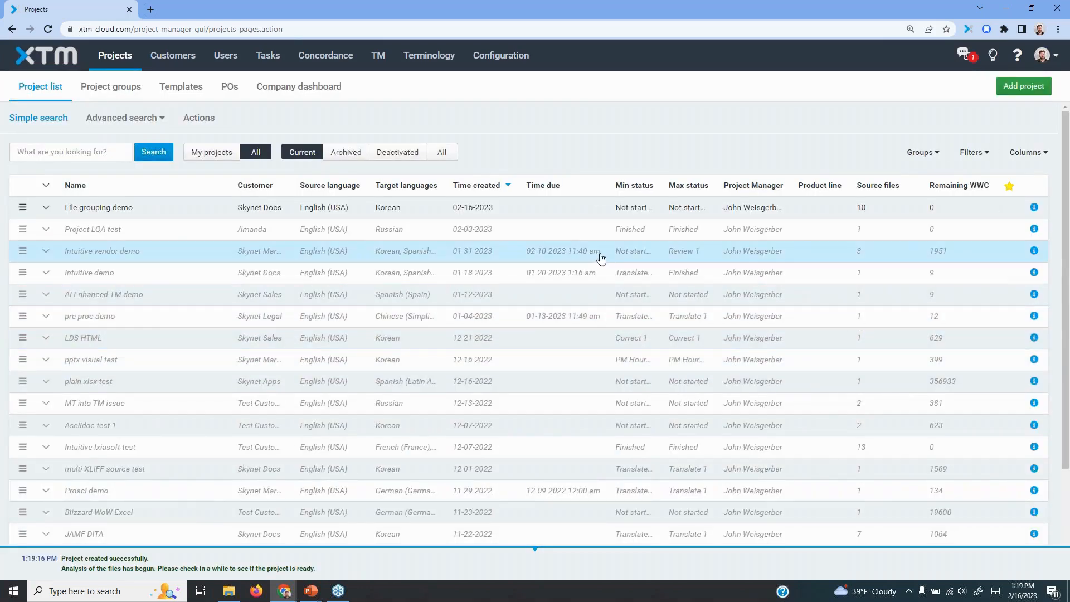
Open the File grouping demo project and examine its total and per-file metrics for Korean, highlighting the total word count
double_click(307, 212)
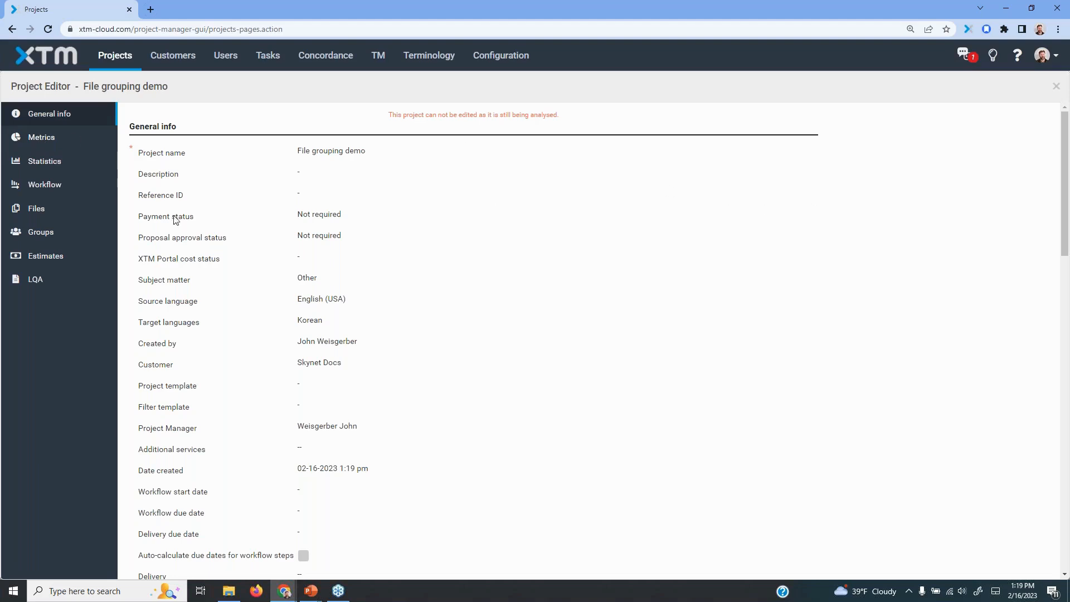
left_click(47, 145)
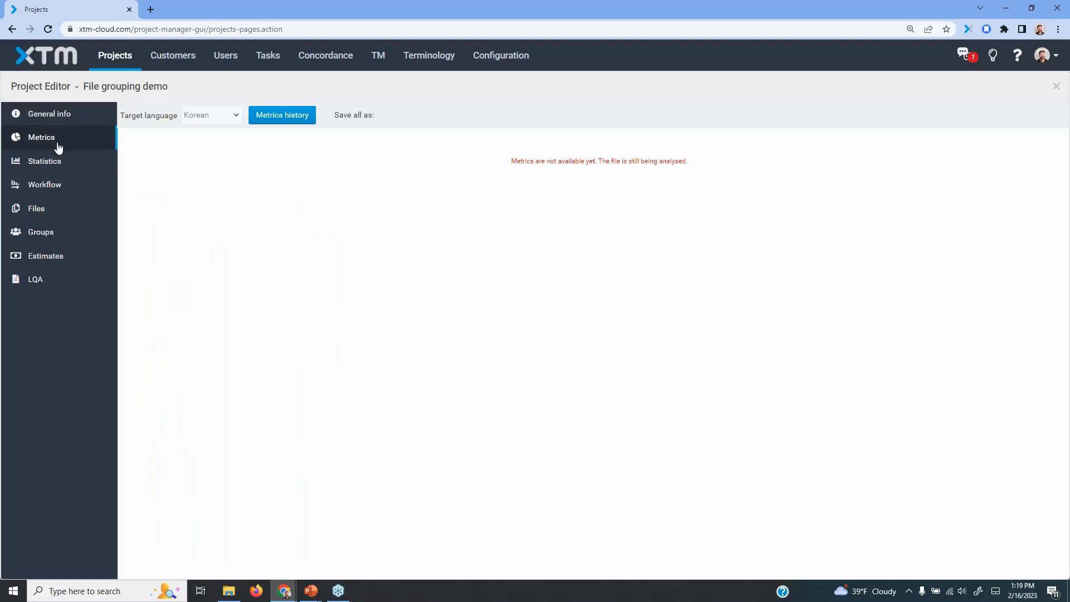
left_click(49, 117)
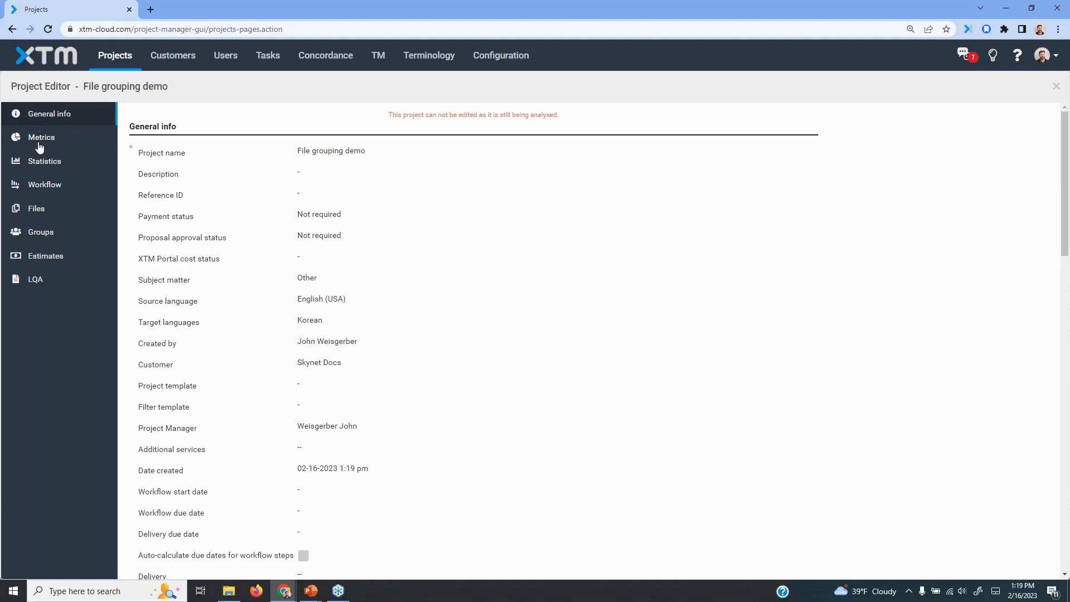
left_click(41, 140)
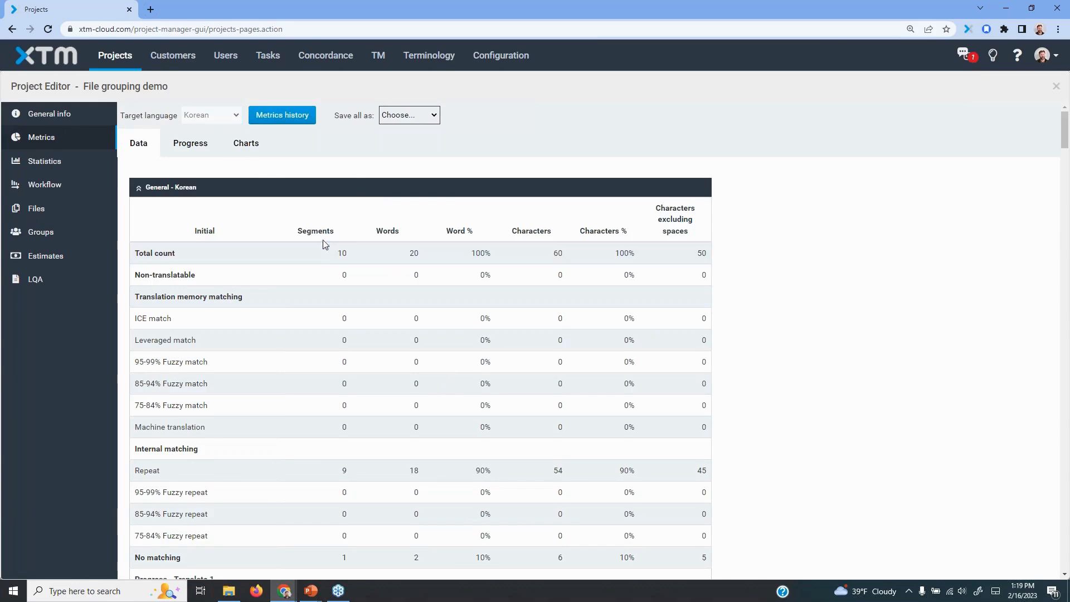
double_click(415, 254)
scroll(478, 311, "down", 5)
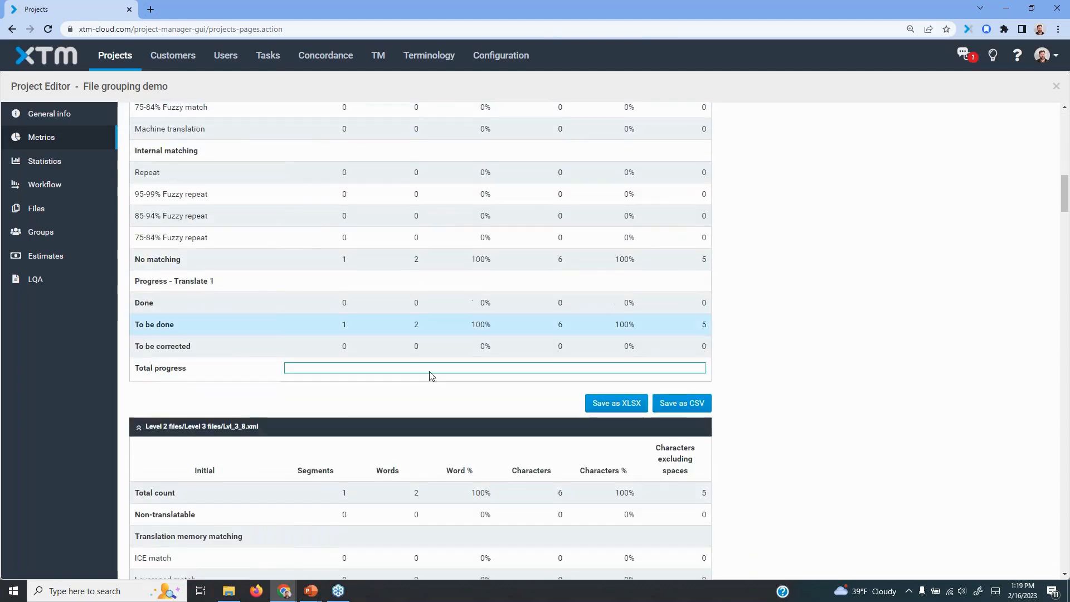
scroll(208, 413, "down", 8)
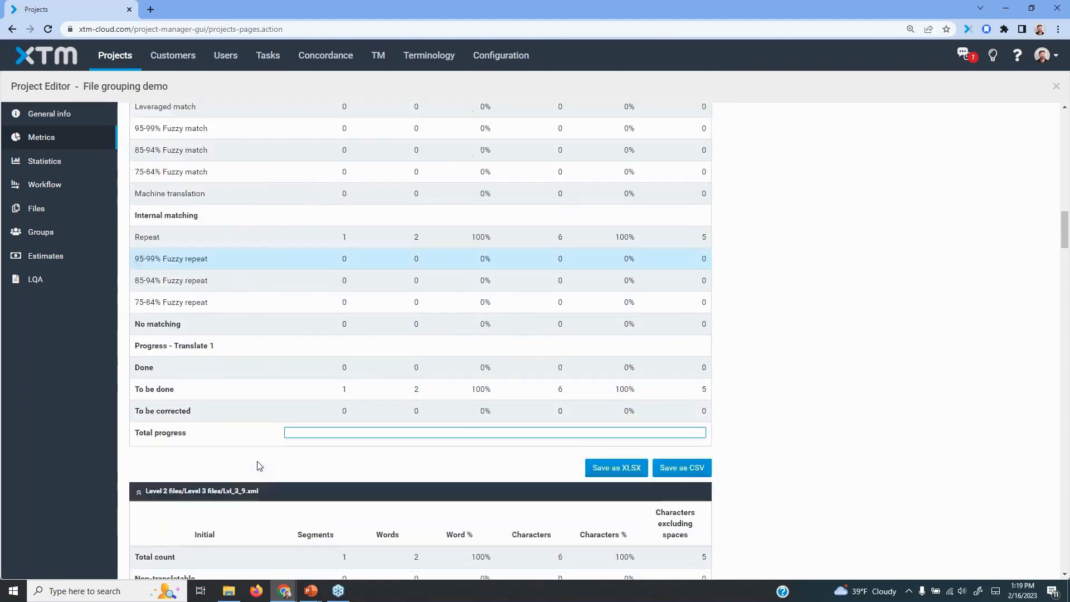
Open the project's workflow and view the possible assignees for the Korean Translate 1 step without choosing one
left_click(51, 185)
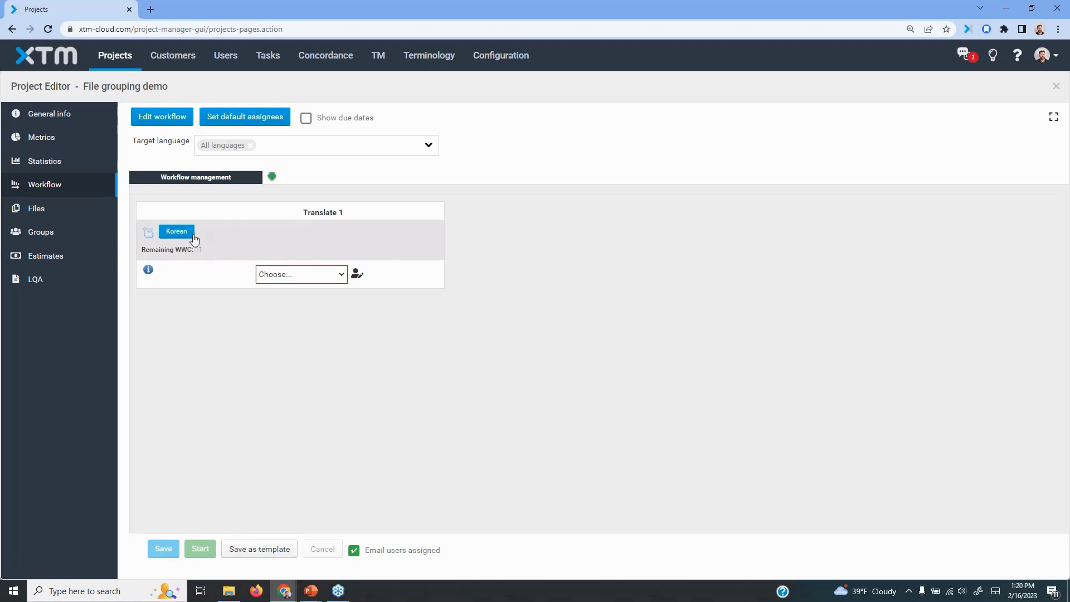
left_click(305, 277)
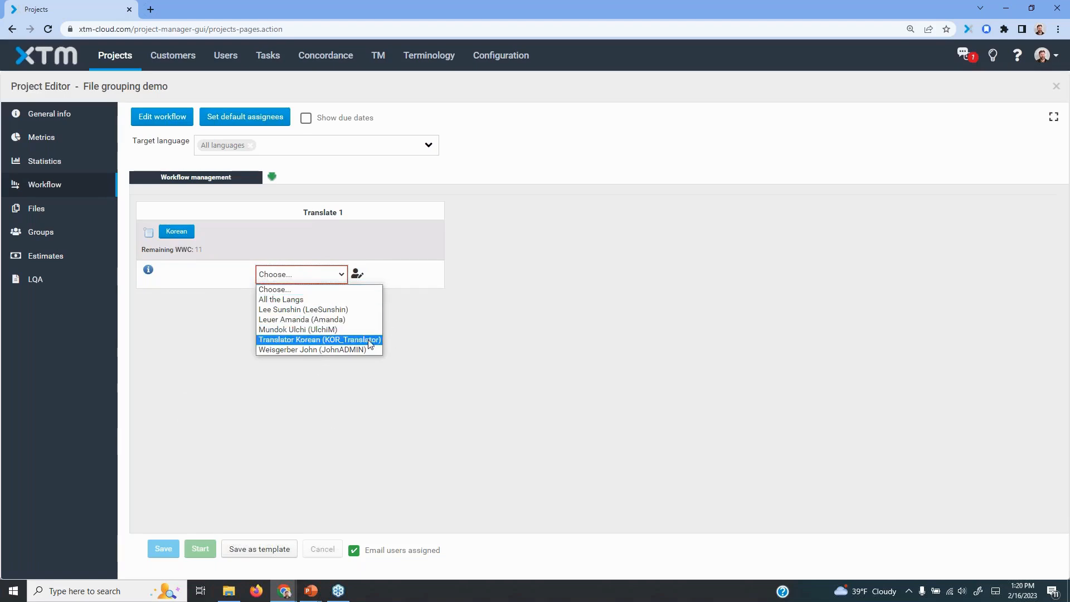
left_click(474, 313)
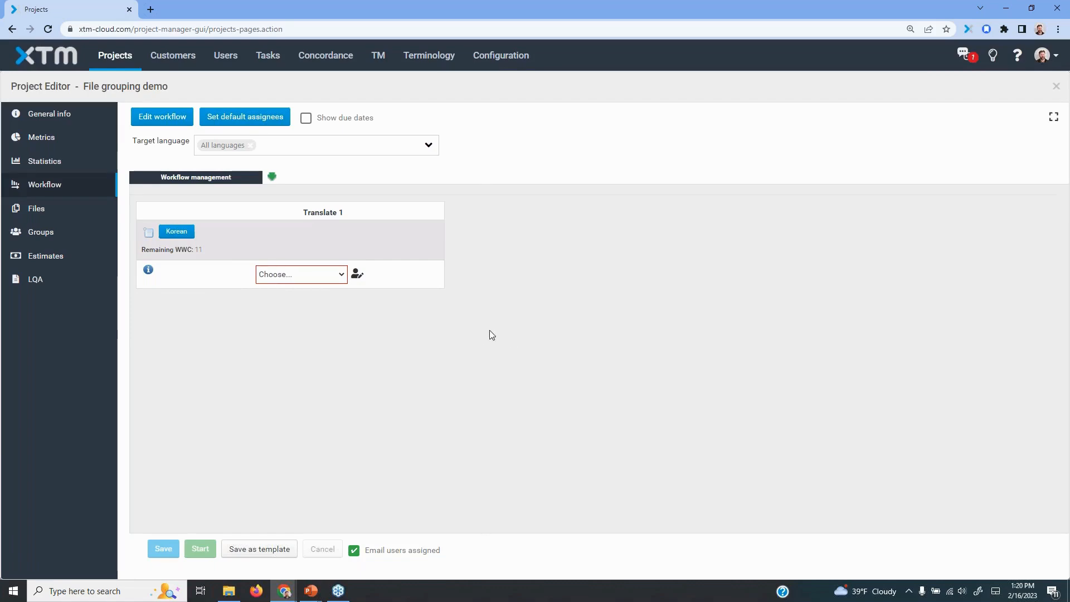
Expand the Korean workflow to individual files and examine the per-file assignments, highlighting a Level 2 files folder path
left_click(183, 232)
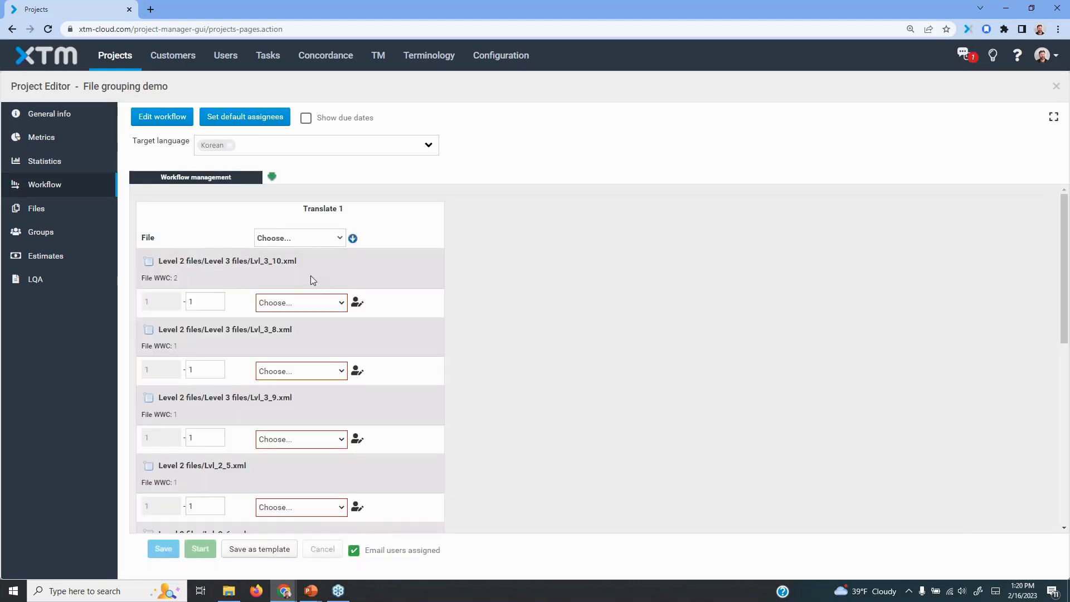
scroll(321, 303, "down", 8)
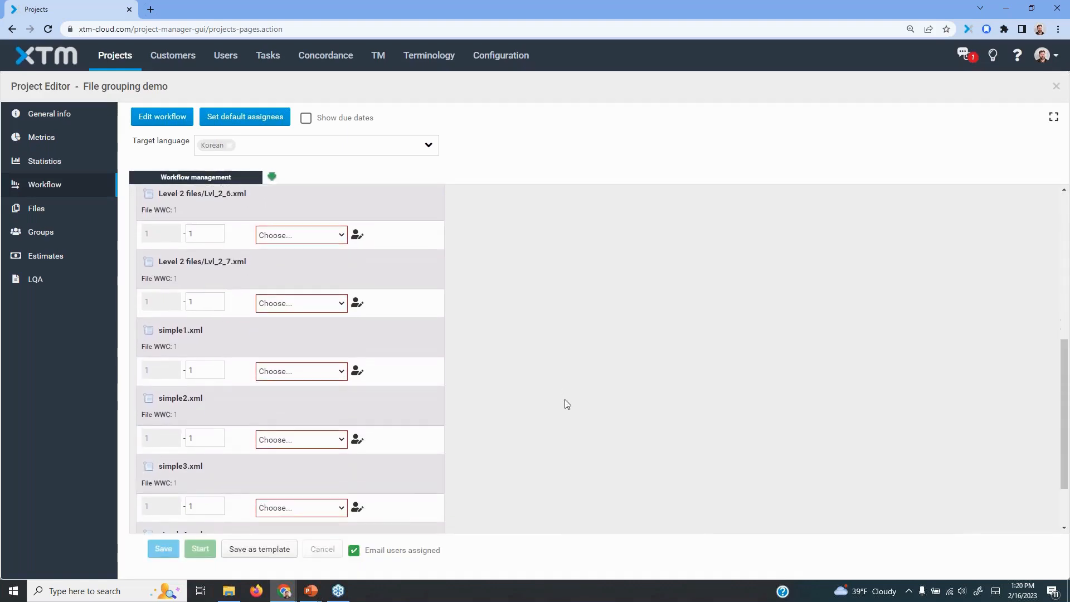
scroll(562, 402, "up", 5)
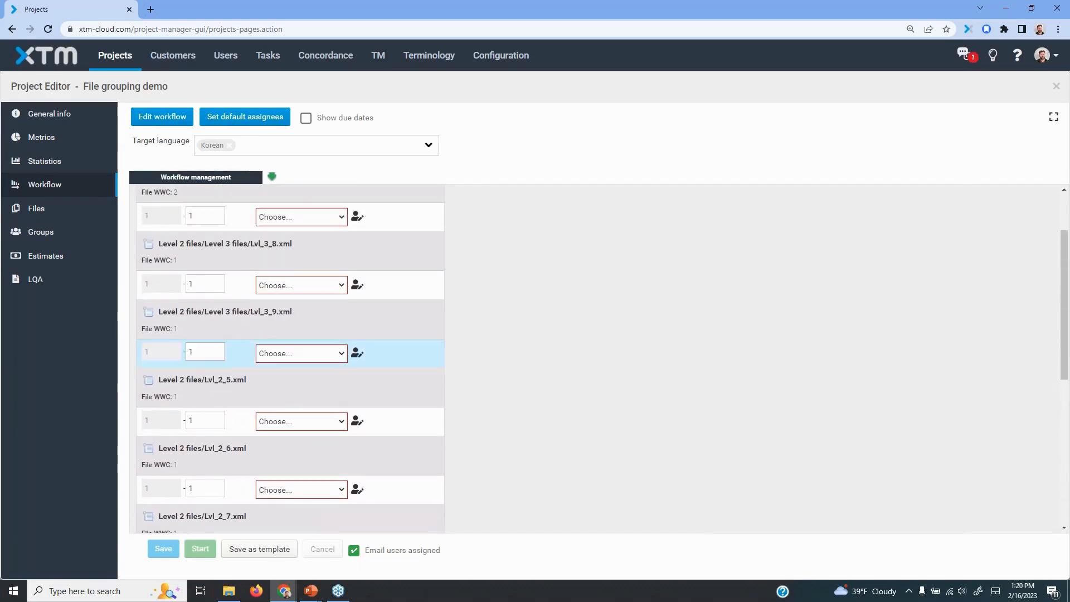
left_click_drag(164, 381, 205, 382)
left_click(225, 357)
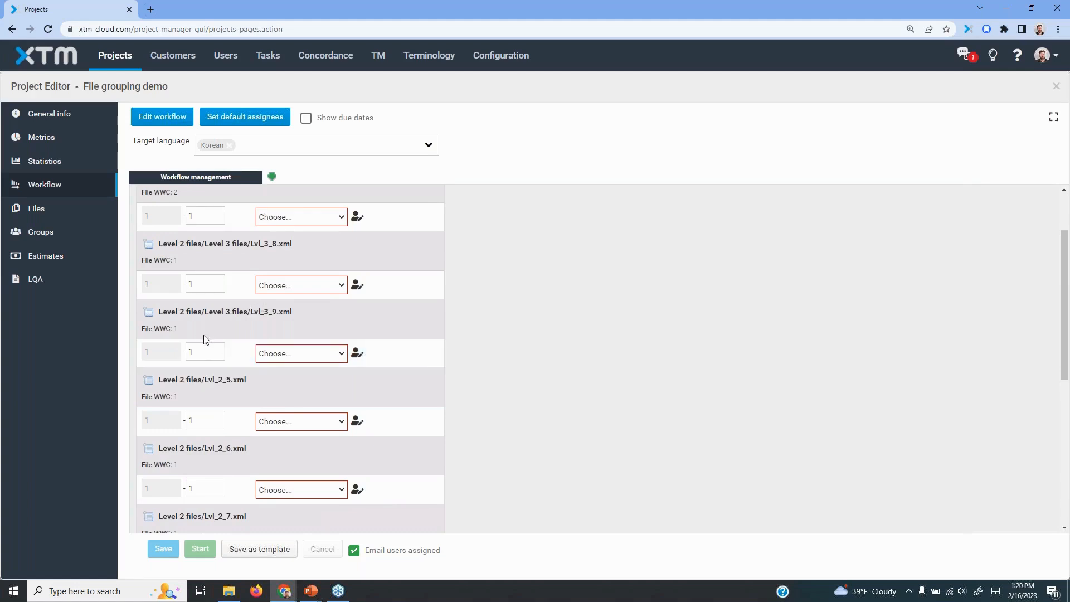
scroll(204, 338, "up", 2)
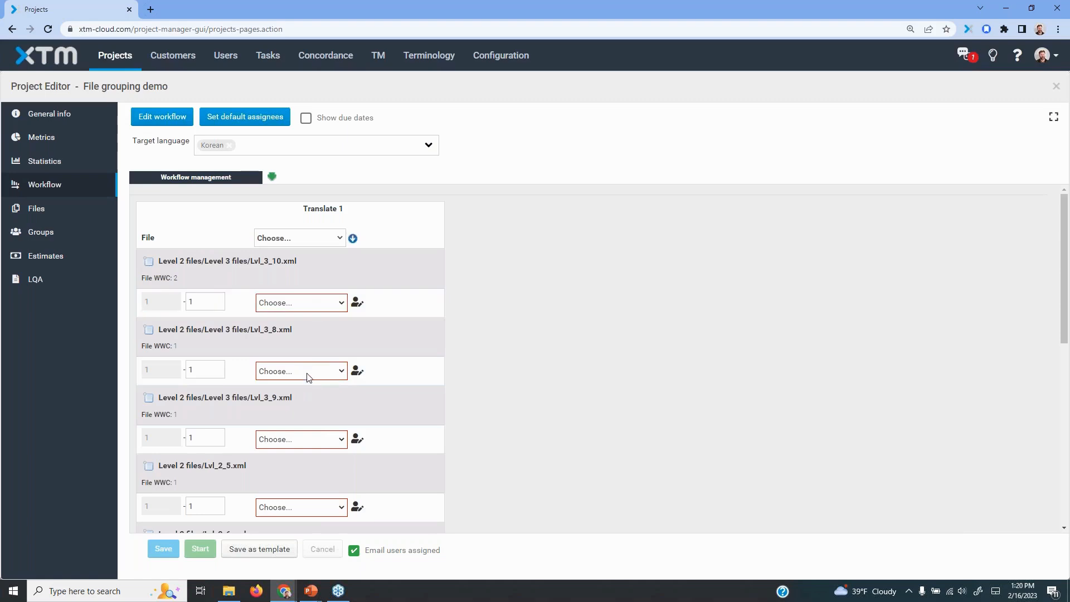
scroll(304, 440, "down", 7)
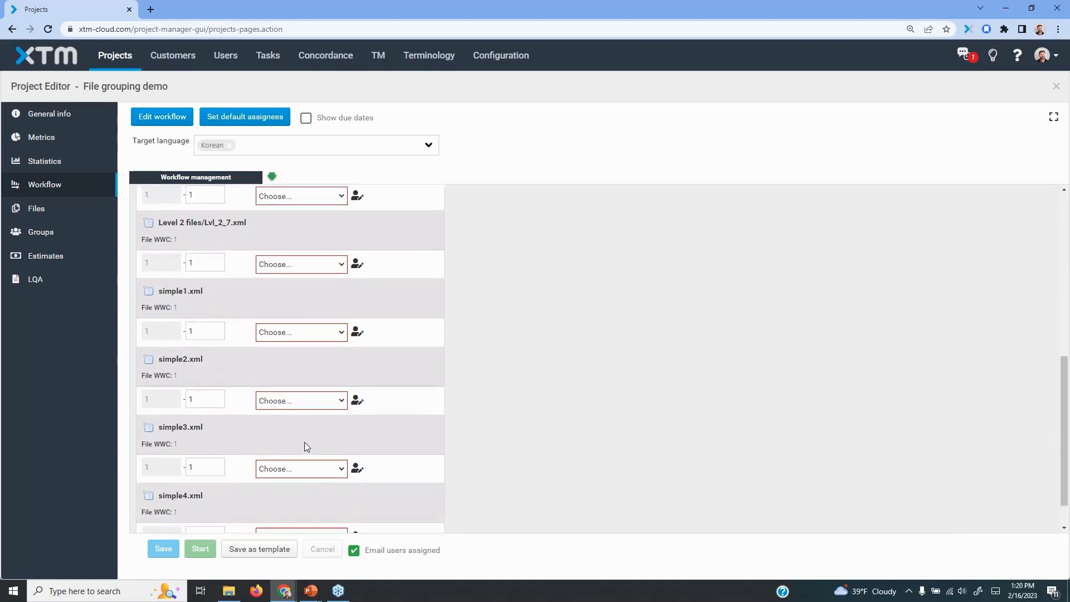
scroll(588, 411, "up", 7)
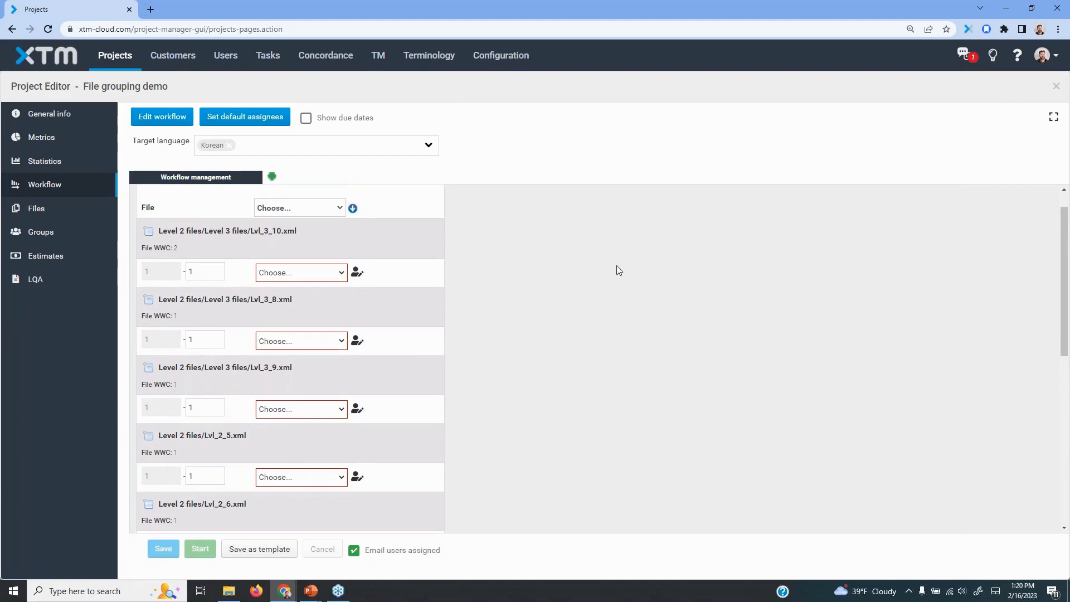
Open the project's file groups and view the language choices, leaving all languages selected
left_click(52, 230)
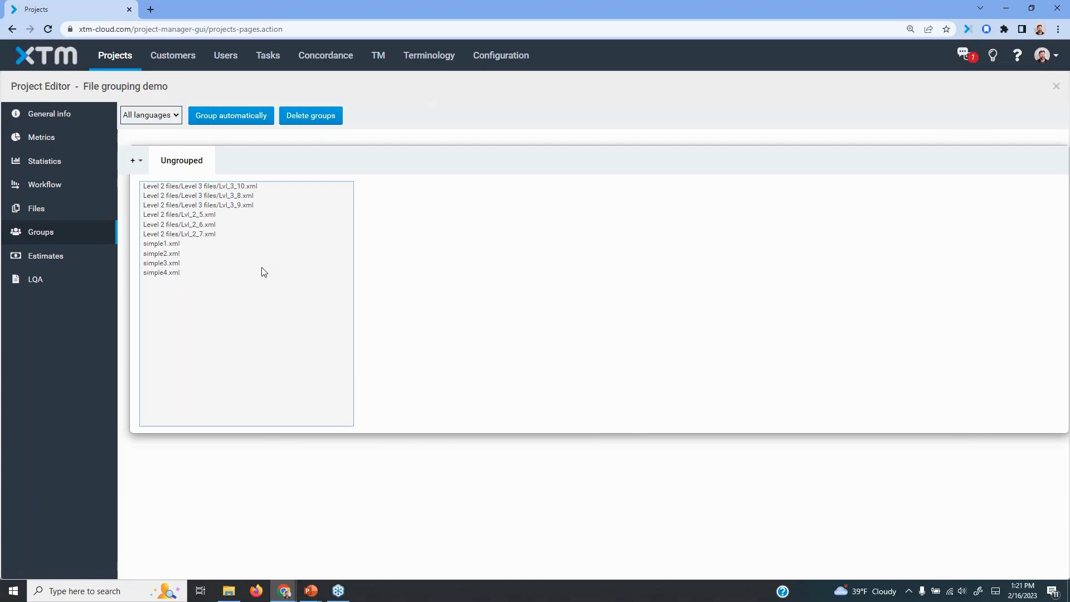
left_click(176, 118)
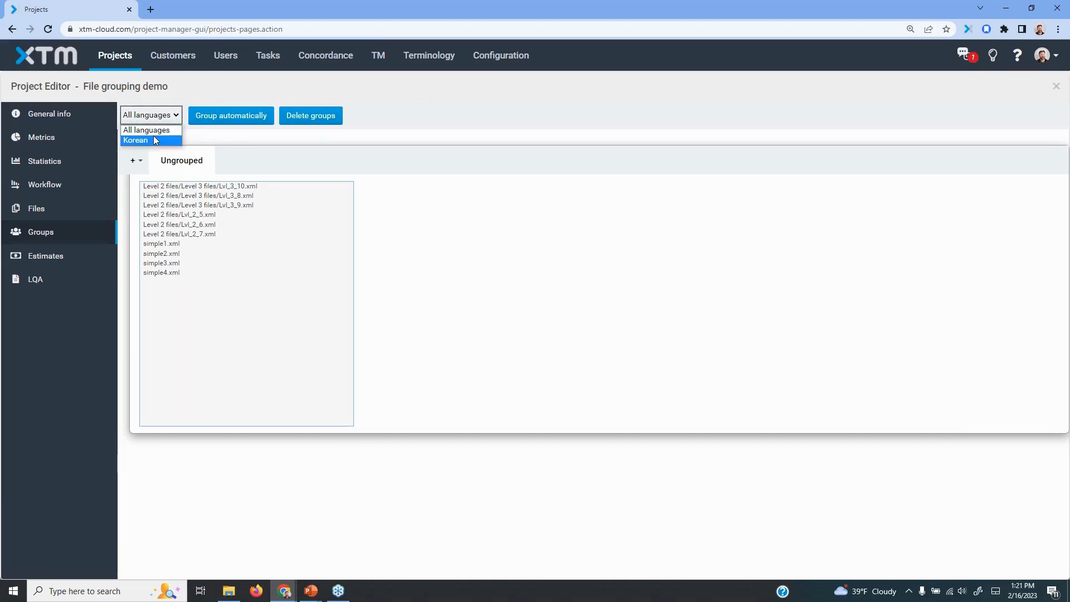
left_click(457, 110)
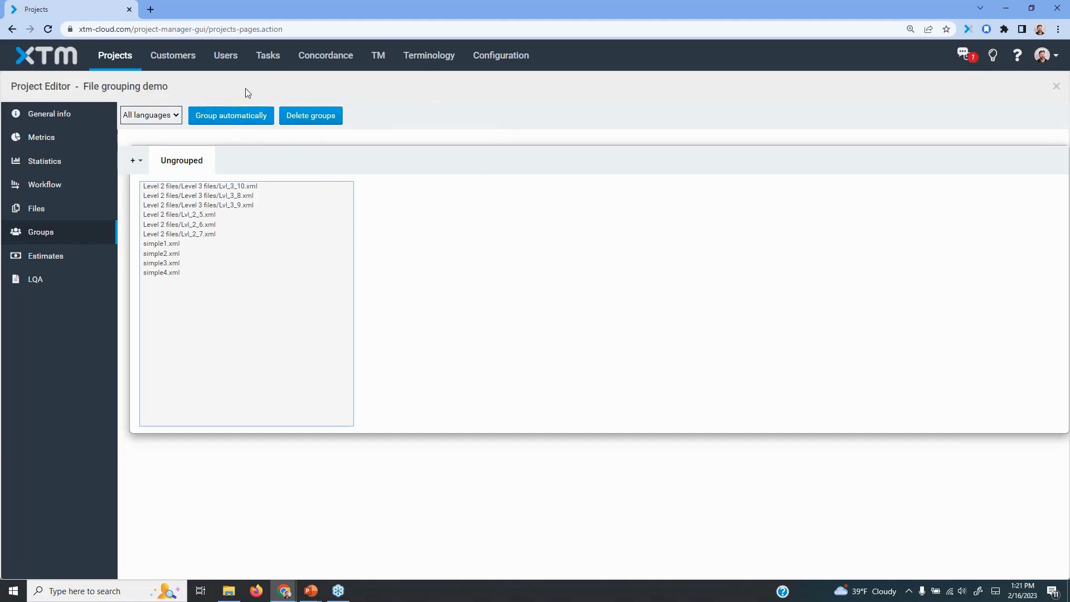
Group the project's files automatically for all languages, setting the number of groups to 3
left_click(233, 115)
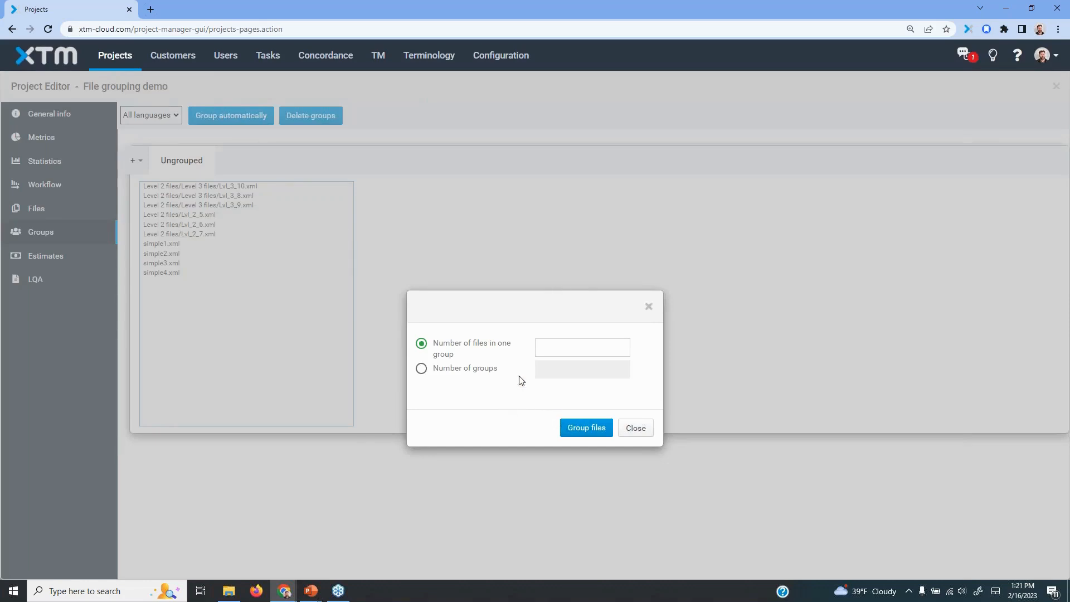
left_click(547, 349)
left_click(457, 372)
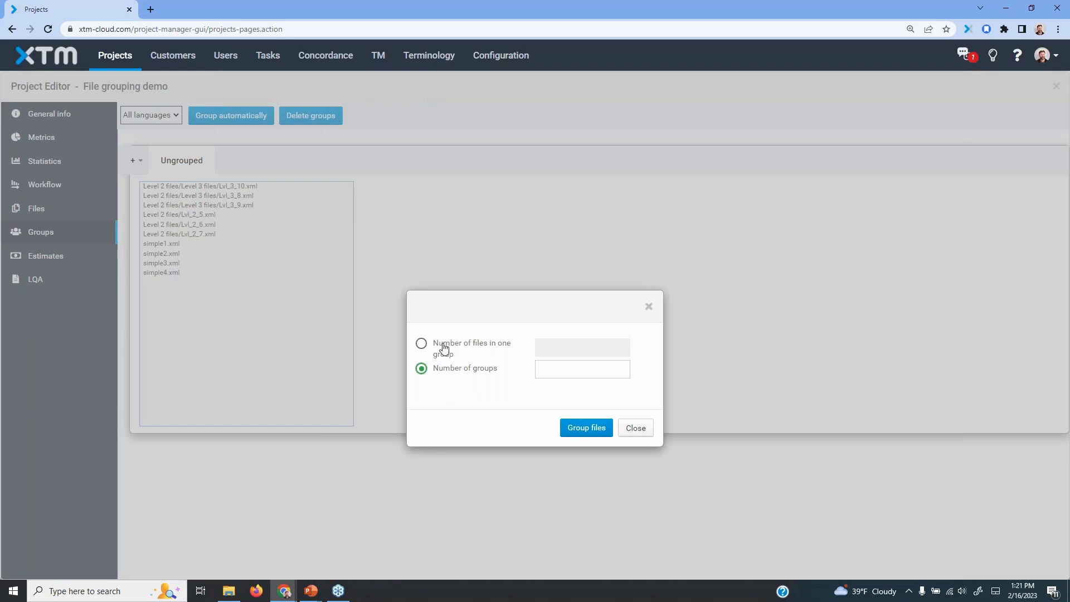
left_click(542, 370)
left_click(595, 432)
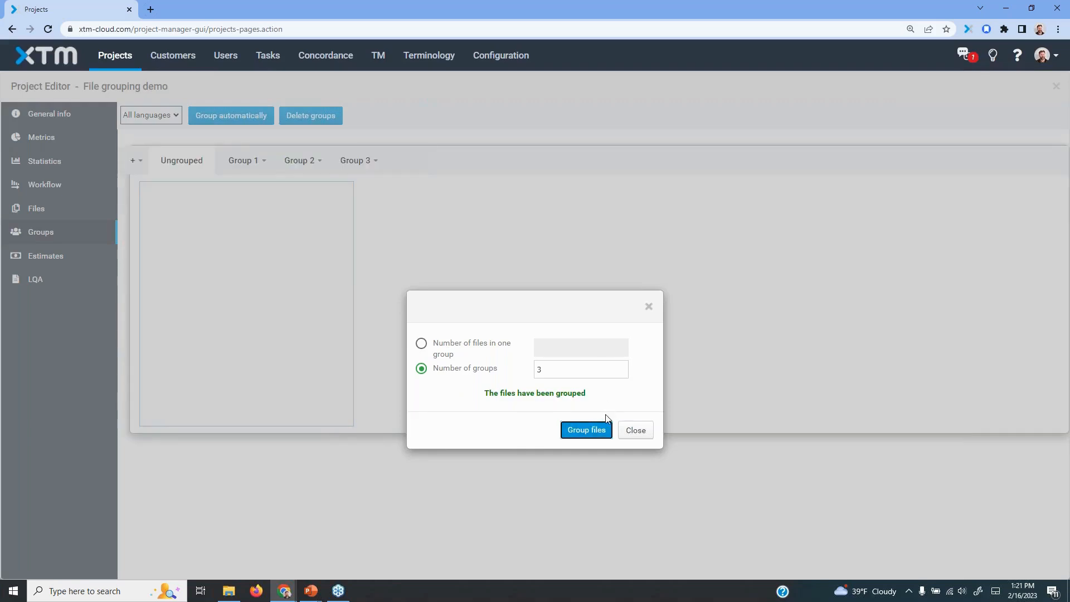
left_click(637, 429)
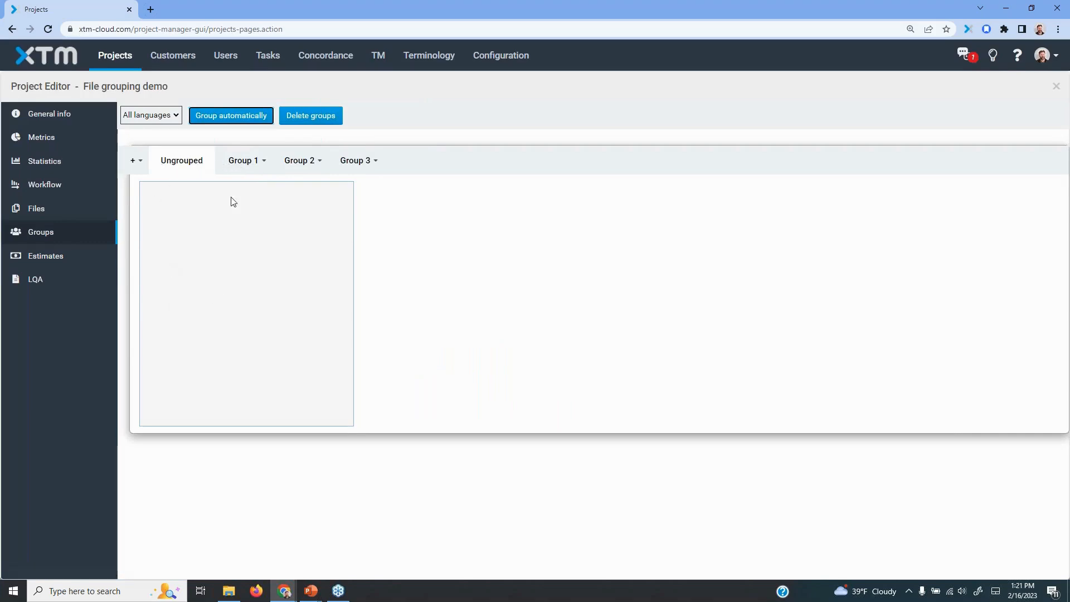
Examine the files in each of the three automatic groups and view the options available for Group 1
left_click(239, 162)
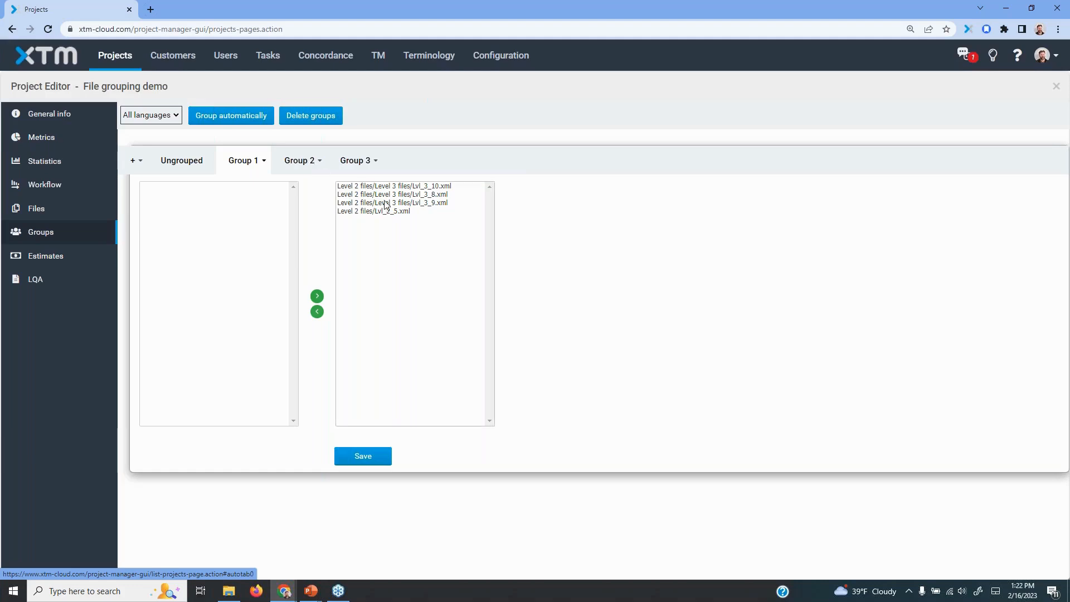
left_click(301, 161)
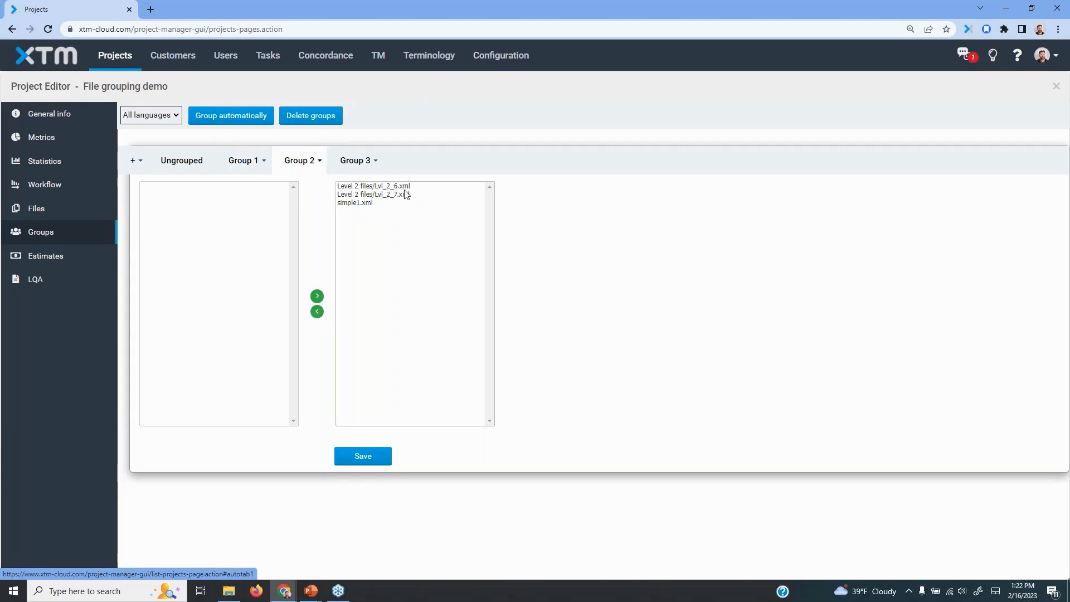
left_click(360, 163)
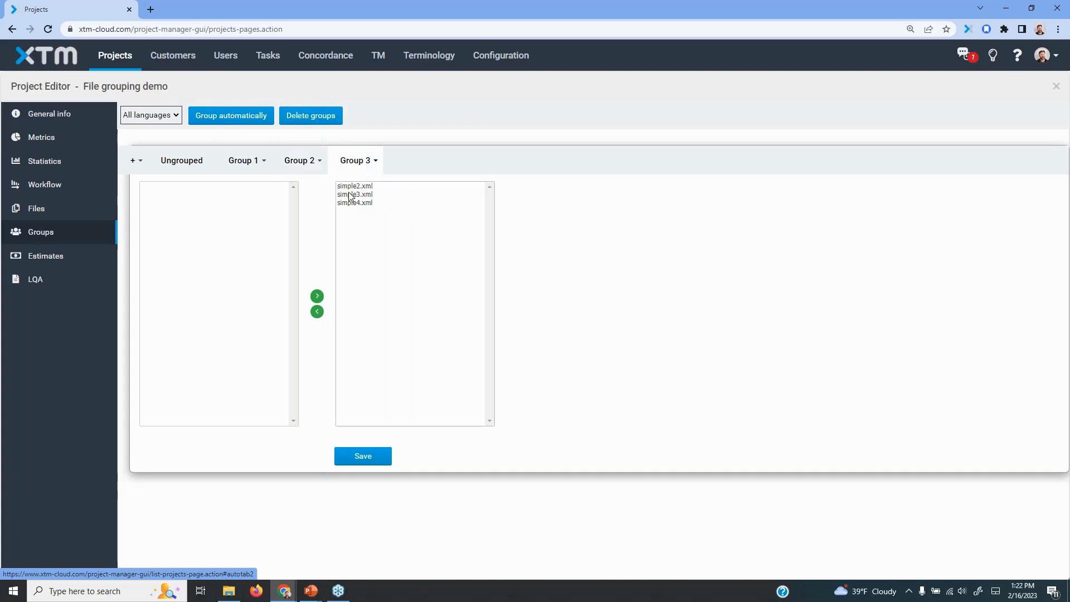
left_click(296, 161)
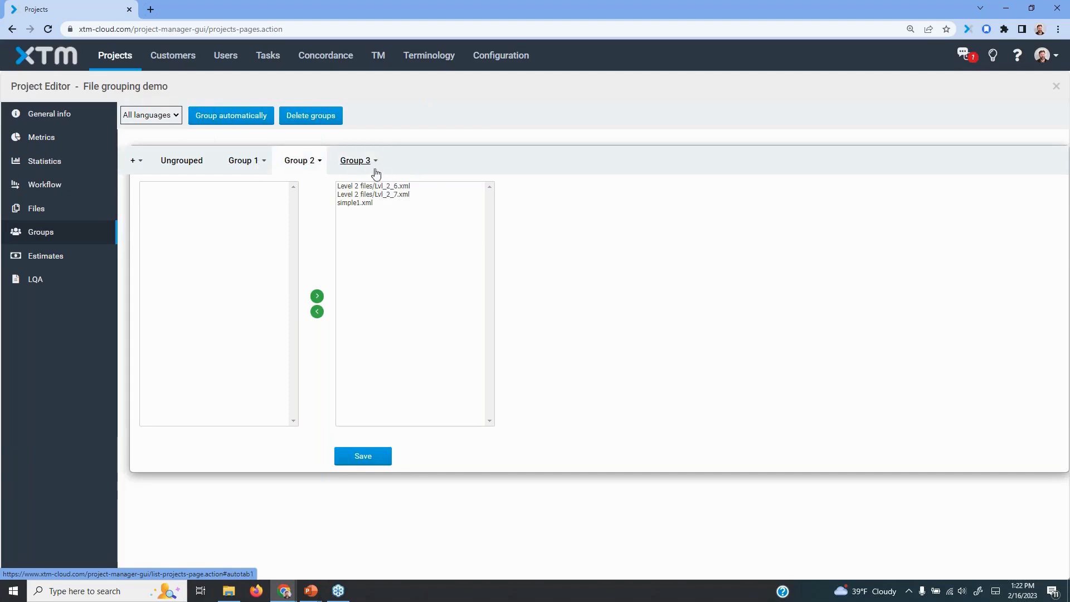
left_click(262, 162)
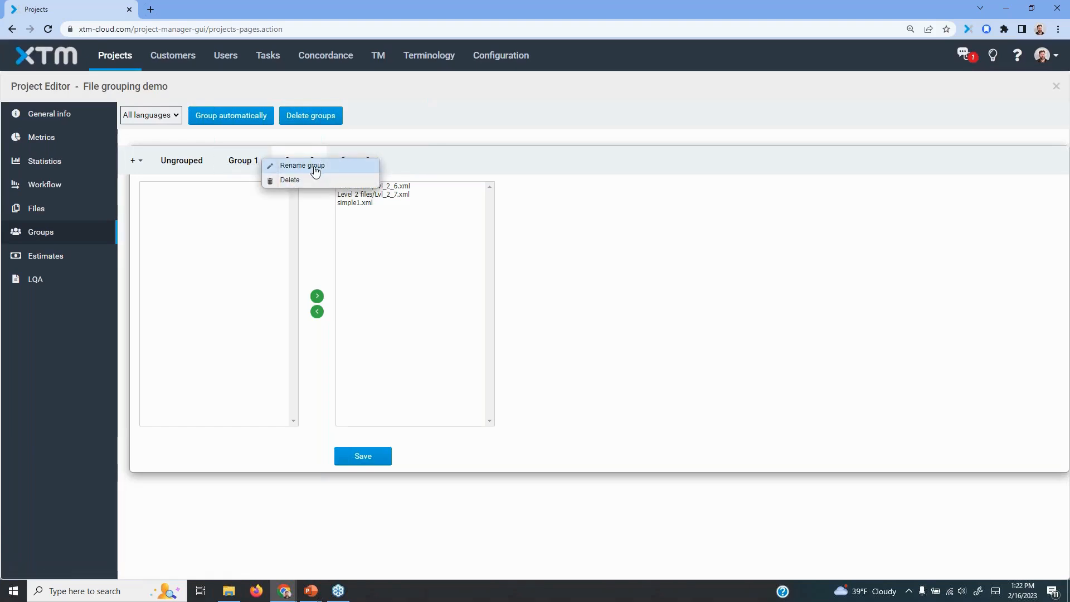
left_click(523, 160)
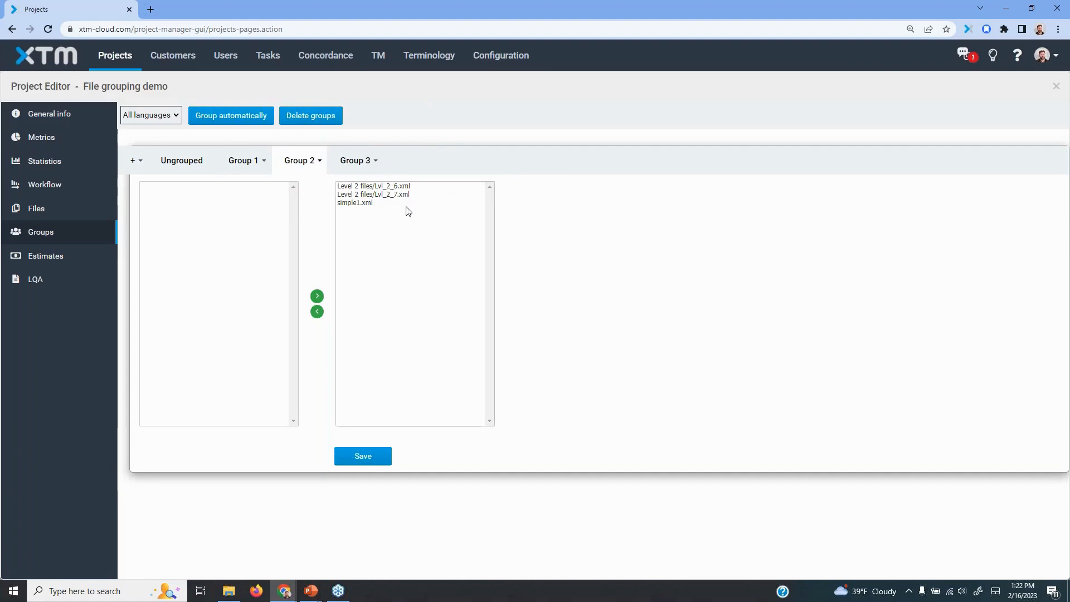
Delete all existing groups so that every file is ungrouped
left_click(323, 121)
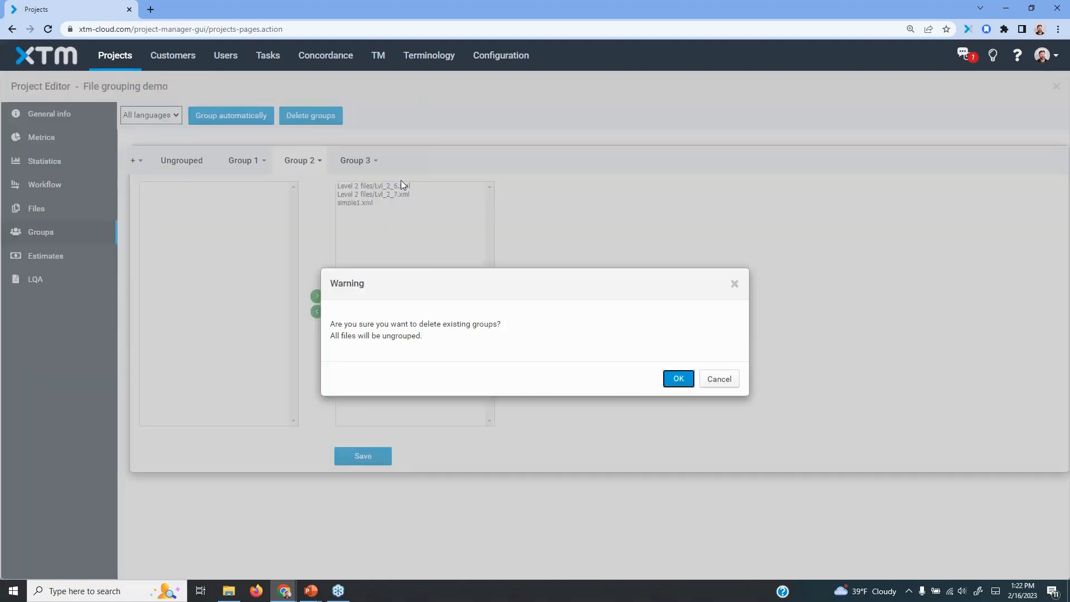
left_click(678, 380)
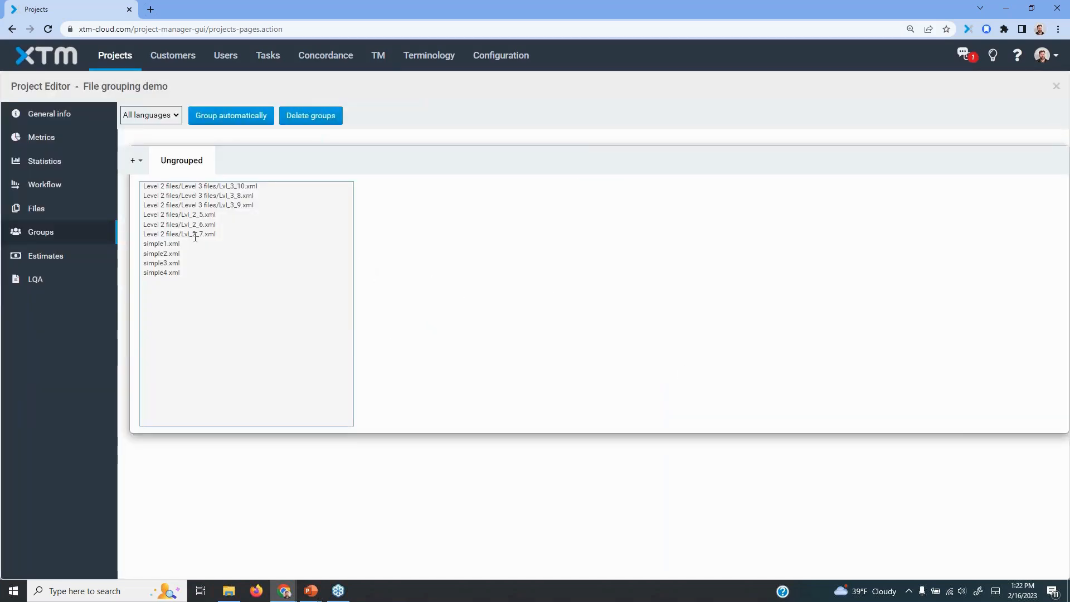
left_click(240, 120)
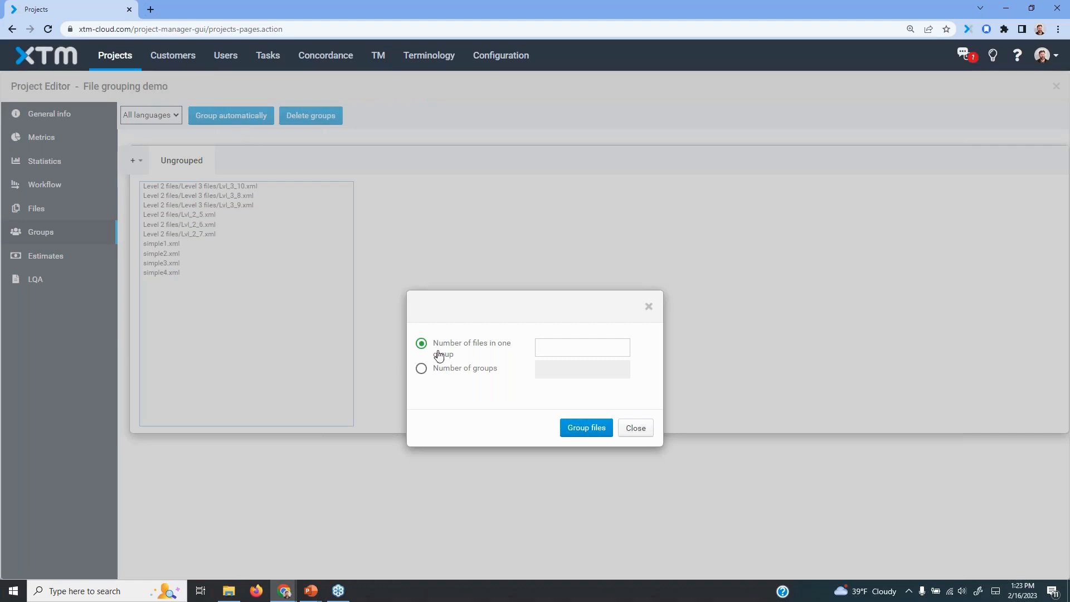
left_click(484, 372)
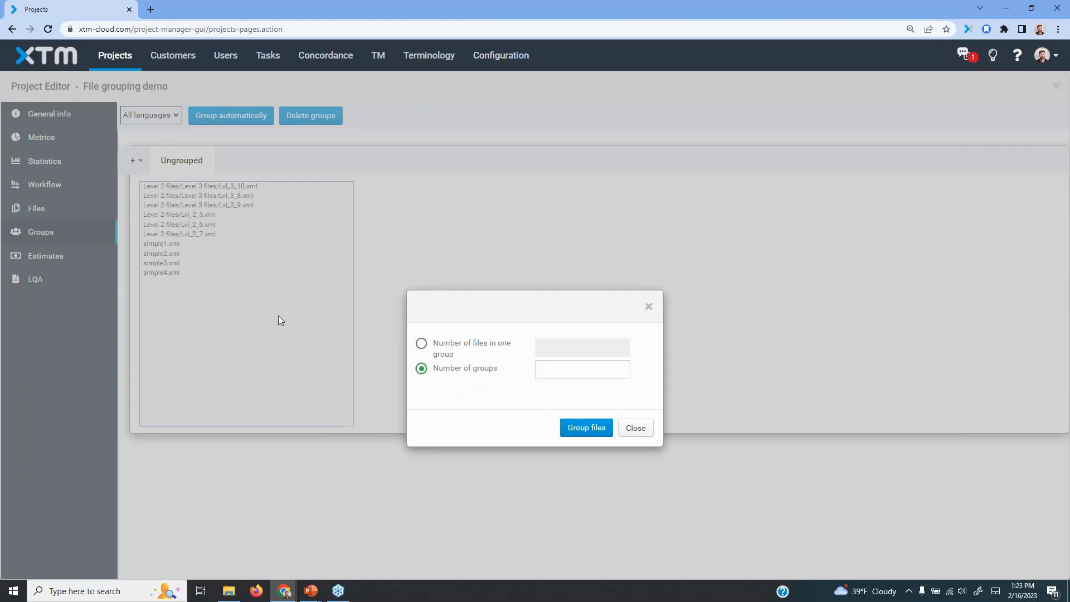
left_click(640, 433)
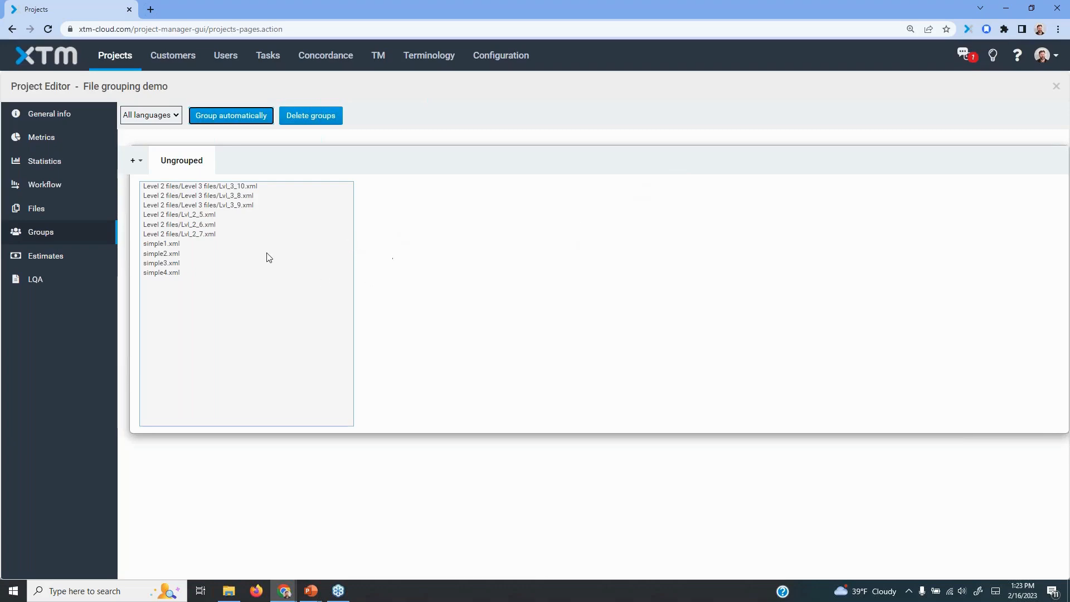
Add a first group manually, assign simple1.xml through simple4.xml to it and save the group
left_click(140, 162)
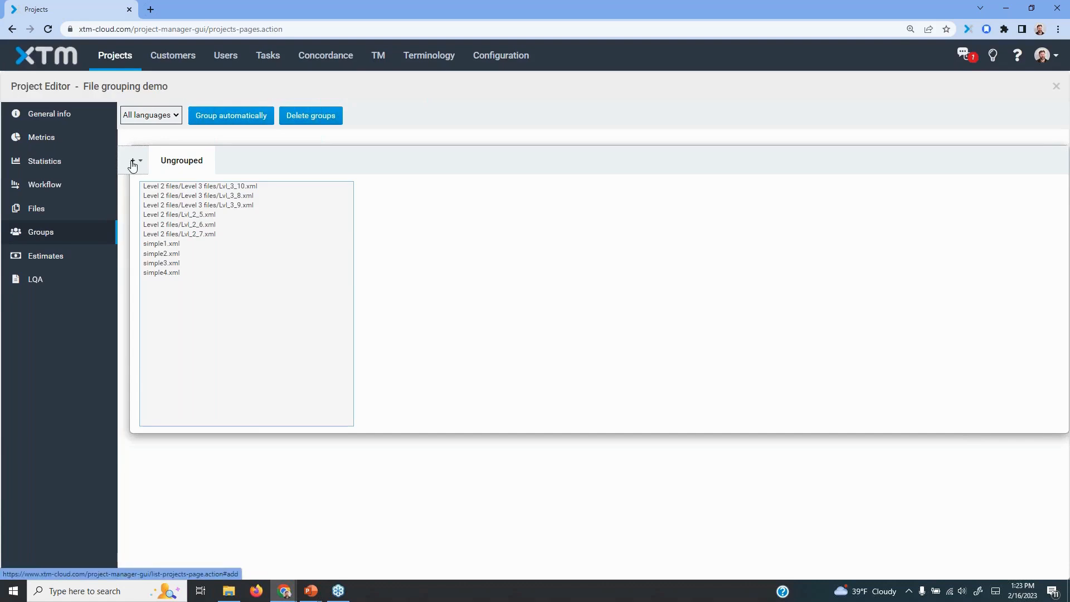
left_click(132, 163)
left_click(244, 164)
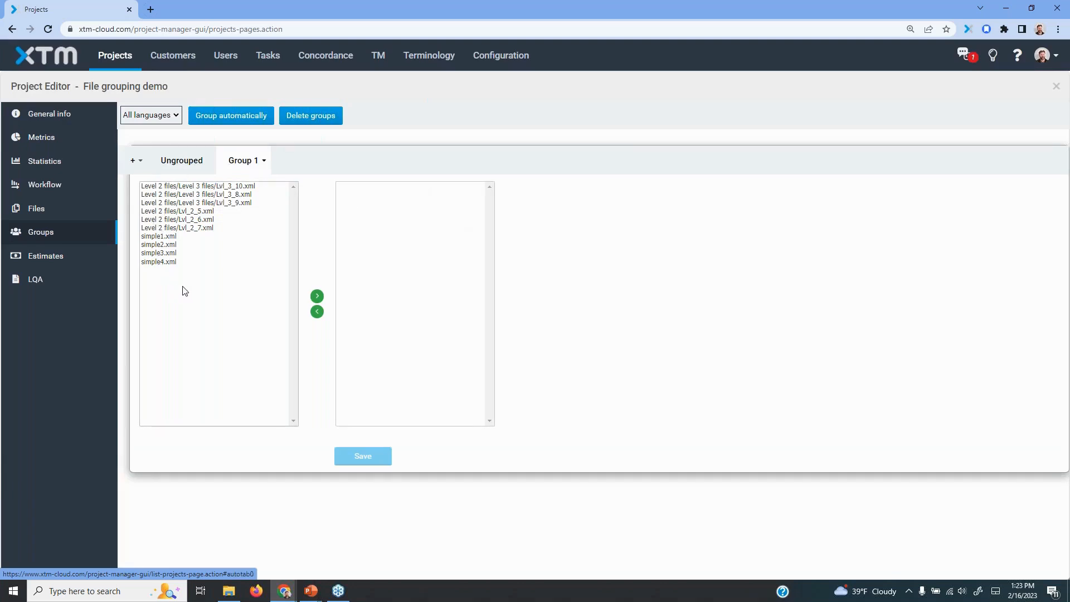
left_click(156, 236)
left_click(161, 263, "shift")
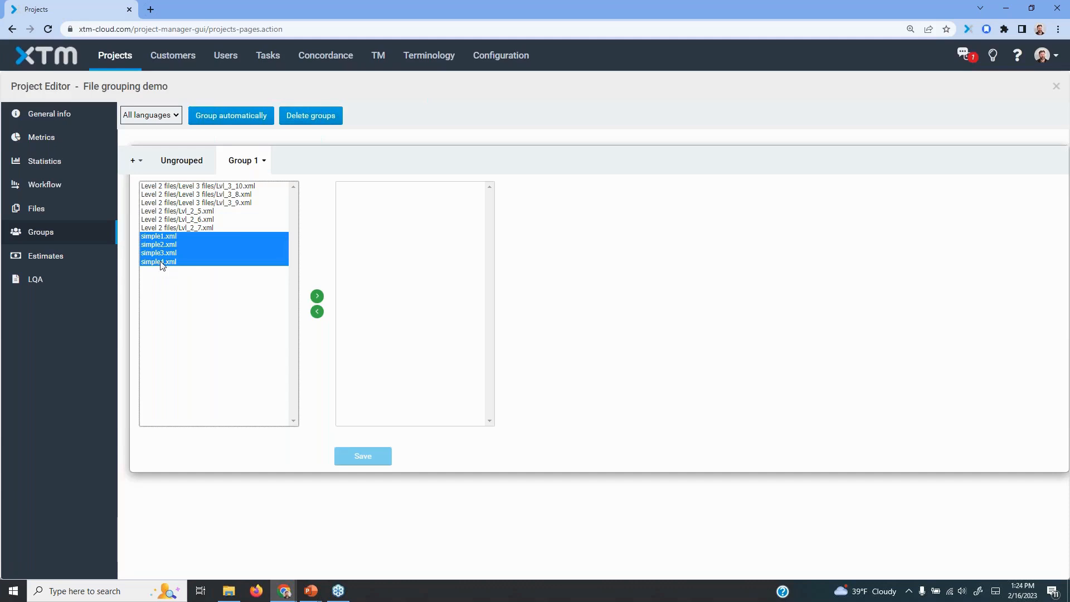
left_click(317, 296)
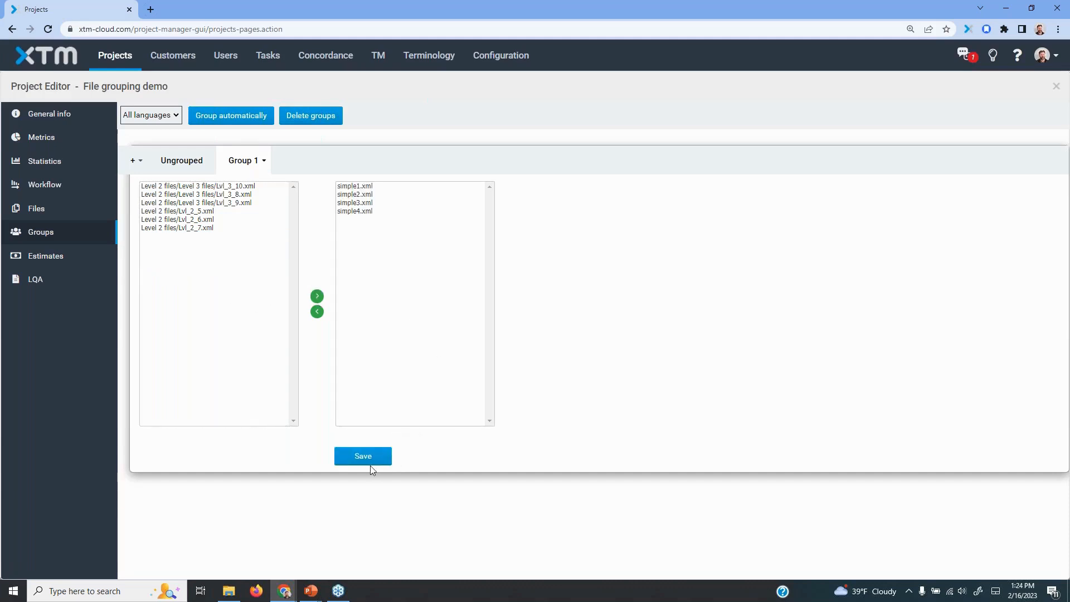
left_click(371, 464)
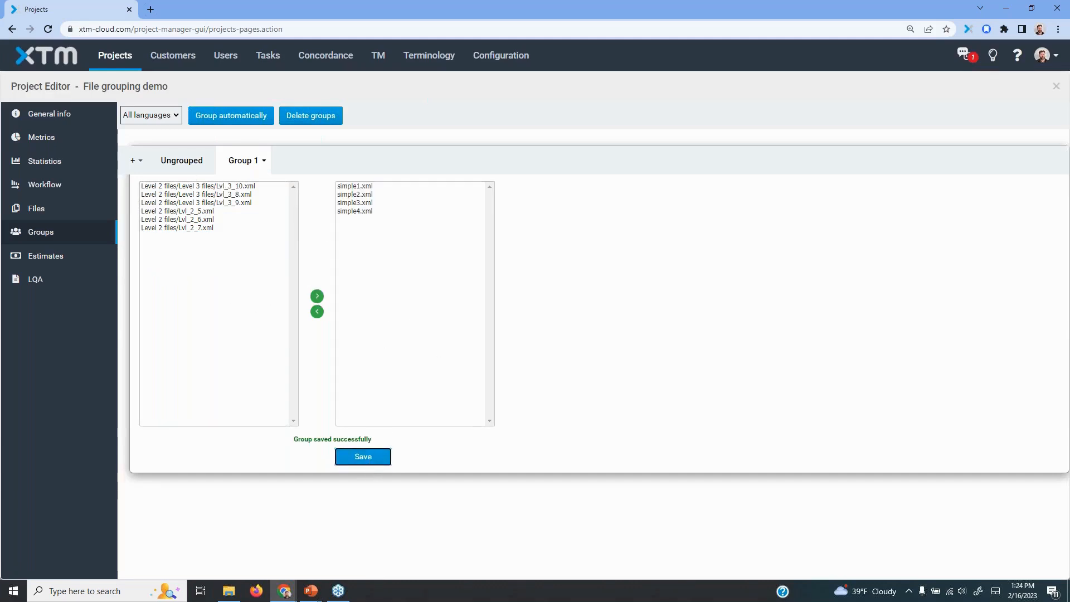
Add a second group, assign Lvl_2_5.xml, Lvl_2_6.xml and Lvl_2_7.xml from Level 2 files to it and save it
left_click(134, 161)
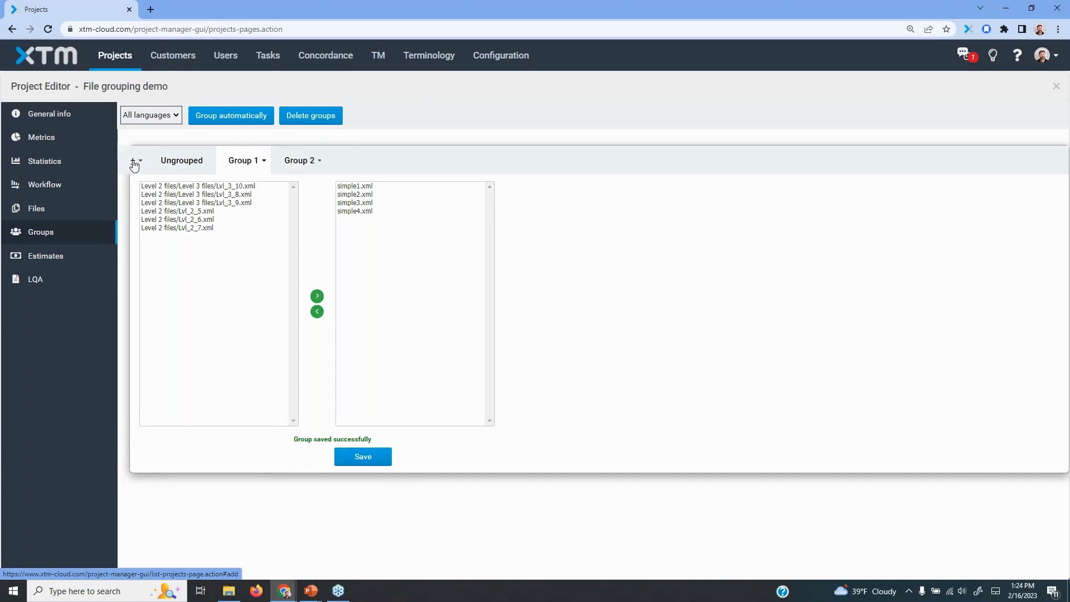
left_click(298, 163)
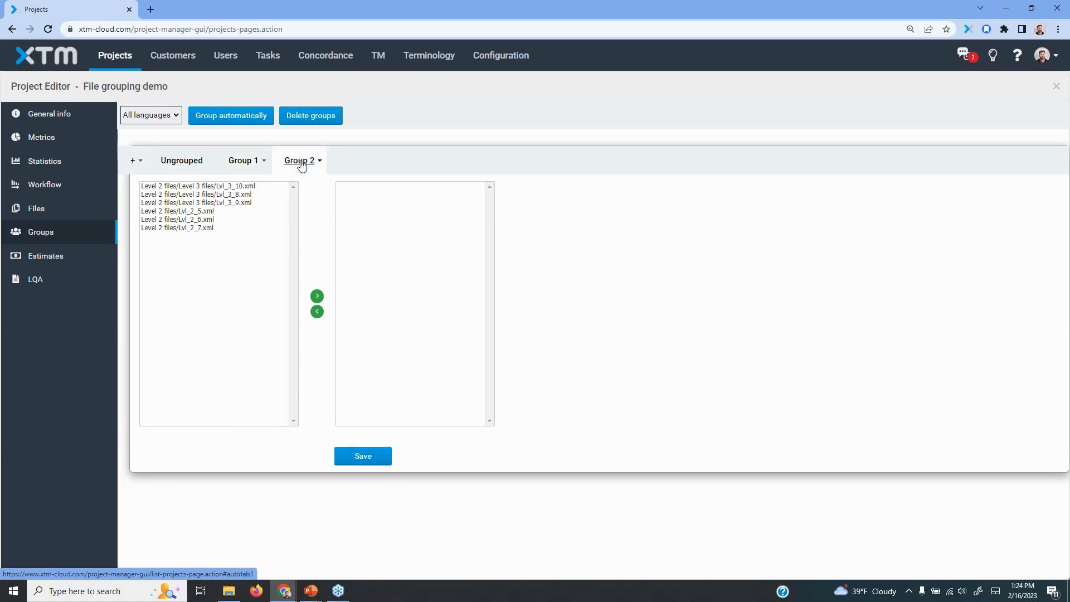
left_click(168, 213)
left_click(173, 229, "shift")
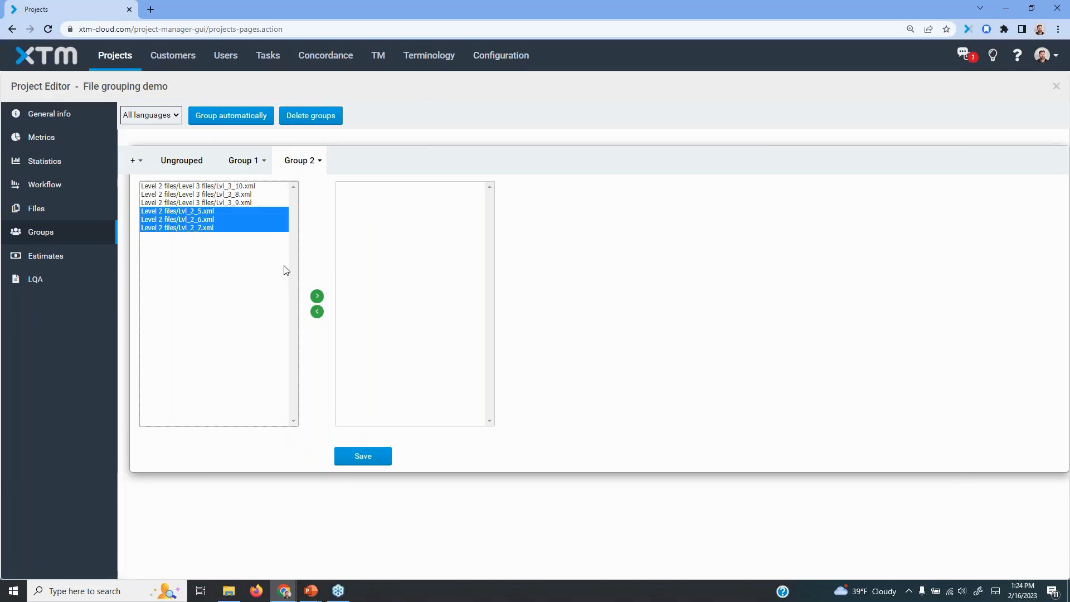
left_click(316, 296)
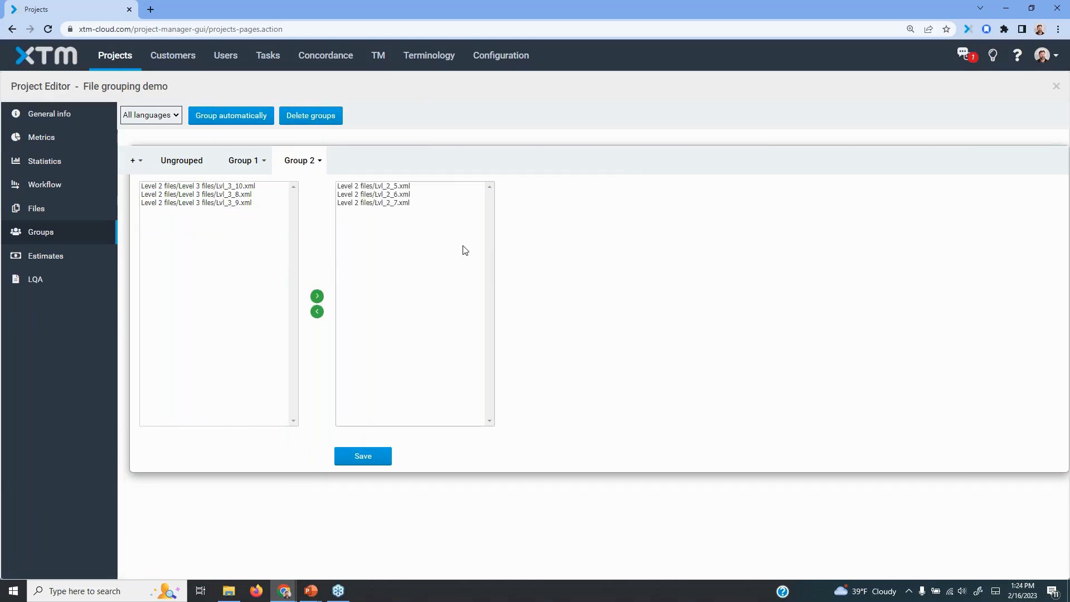
left_click(362, 459)
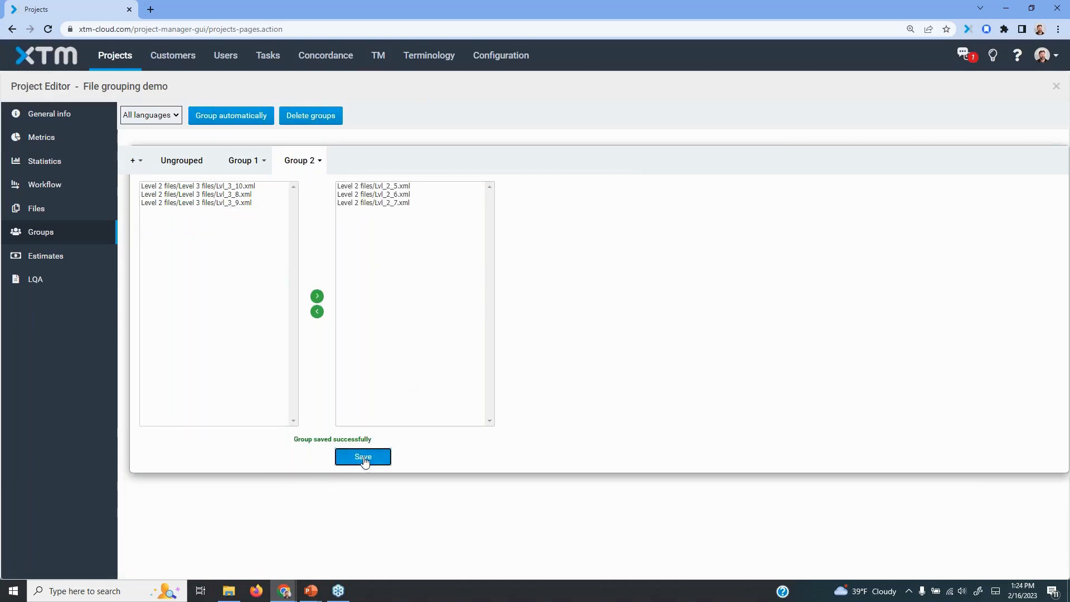
Add a third group, assign the three Level 3 files, Lvl_3_8.xml, Lvl_3_9.xml and Lvl_3_10.xml, and save it
left_click(133, 161)
left_click(348, 163)
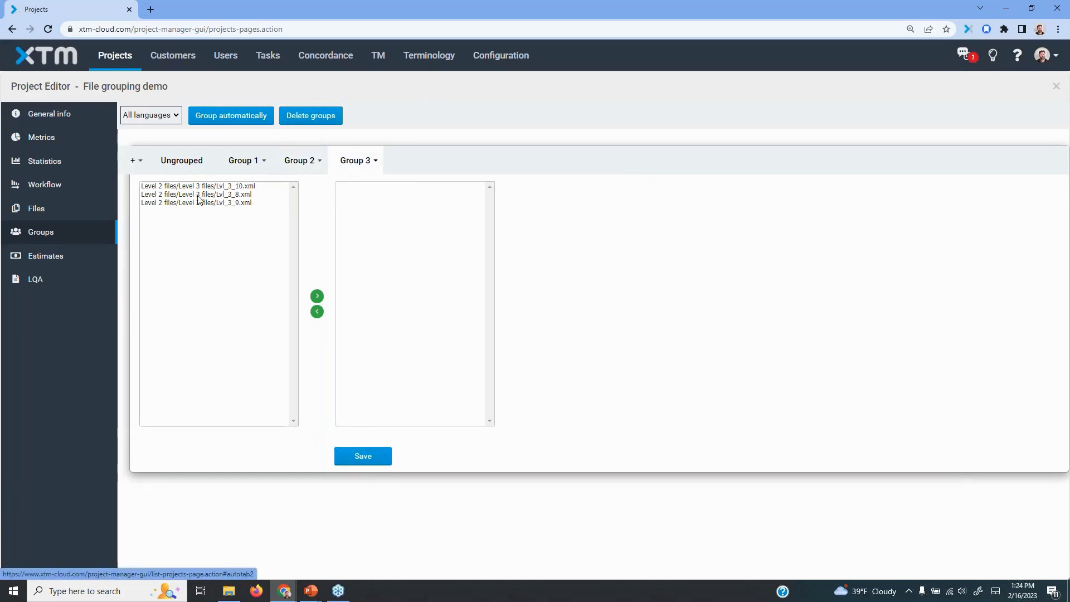
left_click_drag(191, 188, 200, 207)
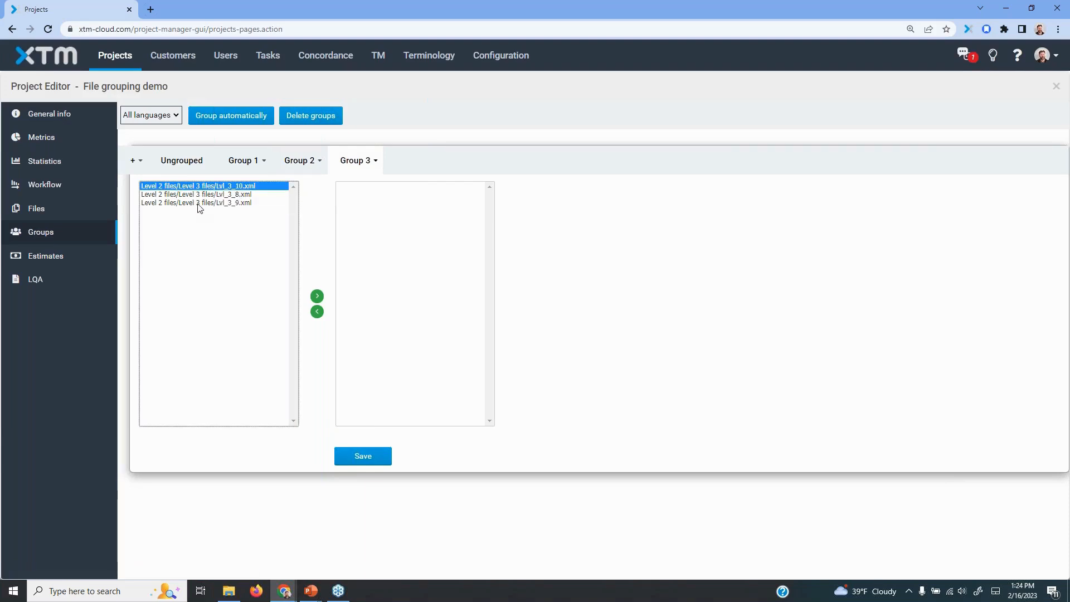
left_click(318, 296)
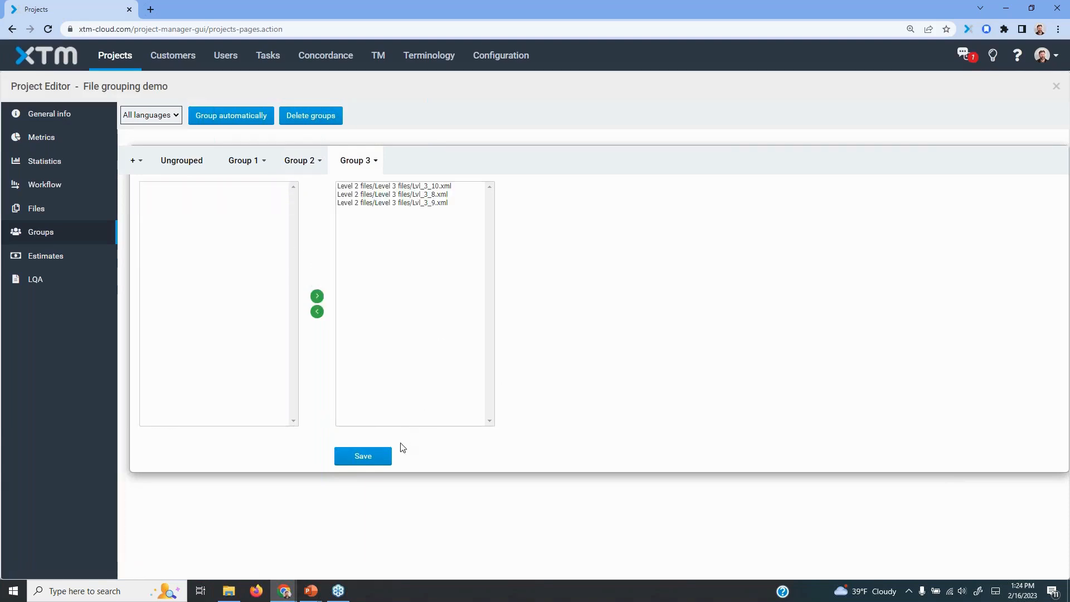
left_click(377, 461)
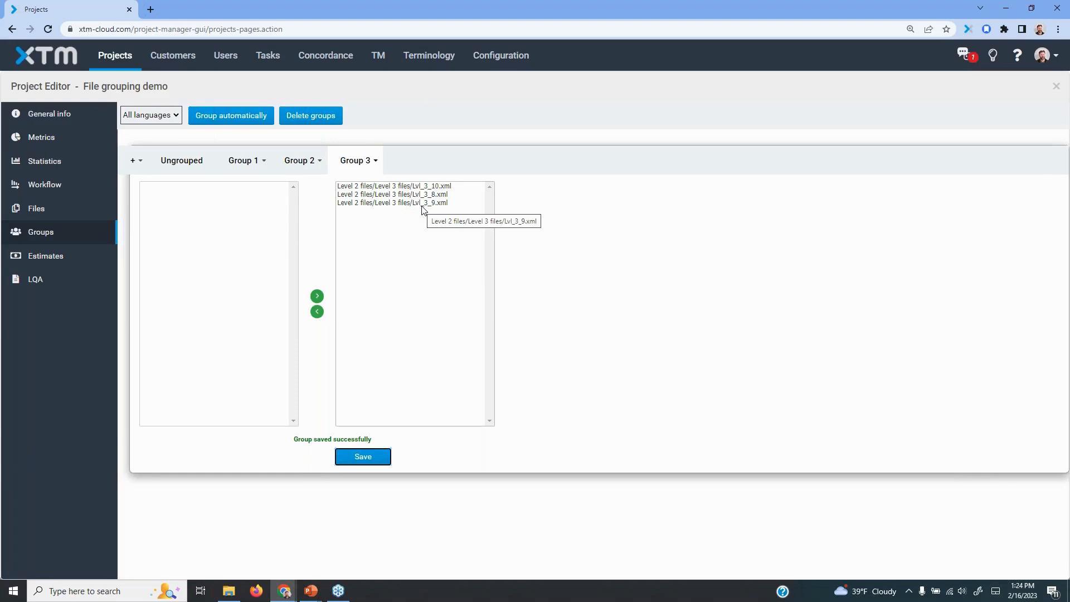
Rename Group 1 as "First group" and save the new name
left_click(264, 161)
left_click(301, 167)
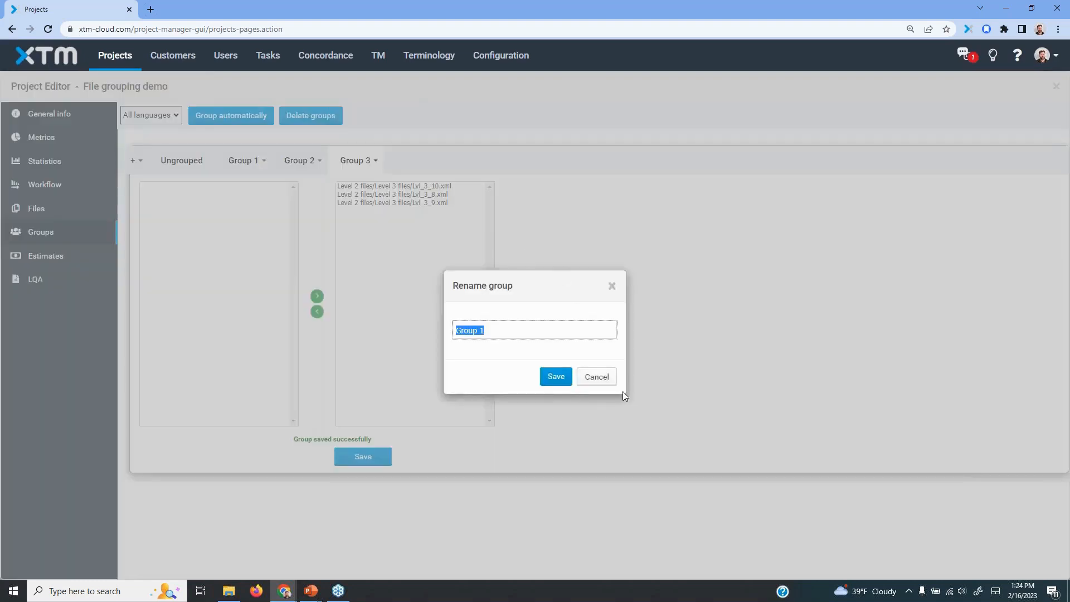
type("First gropu")
left_click(556, 376)
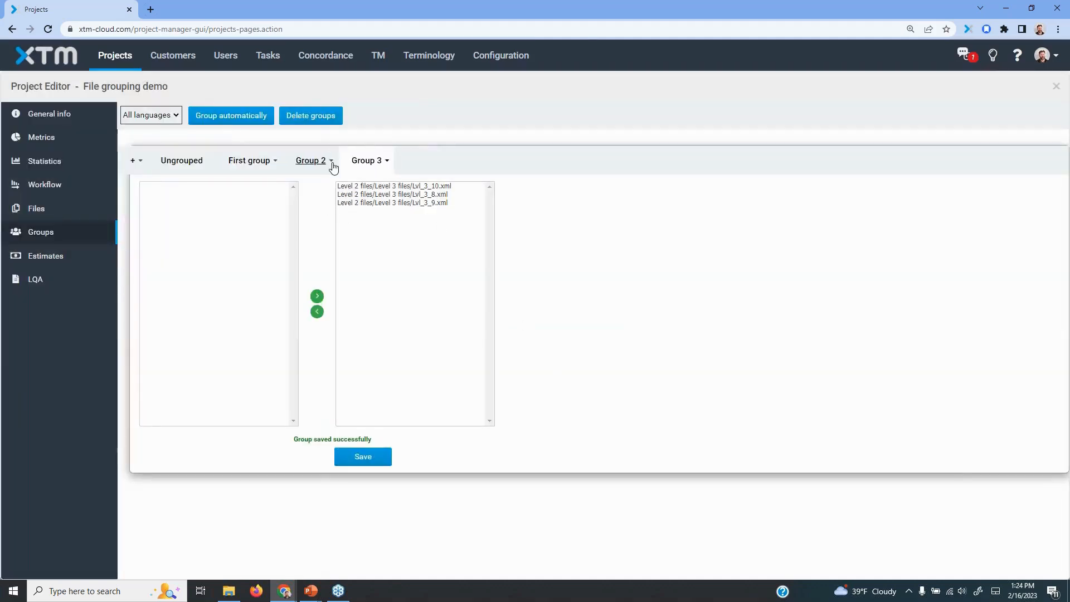
Rename Group 2 as "Second group" and save the change
left_click(331, 162)
left_click(343, 169)
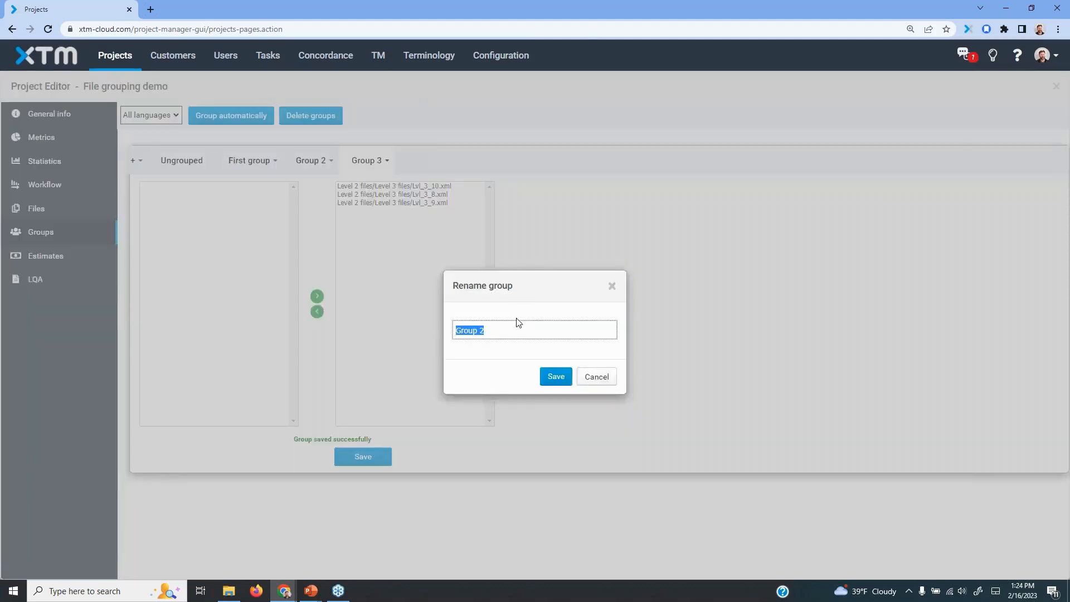
type("Second g")
left_click(556, 377)
left_click(356, 465)
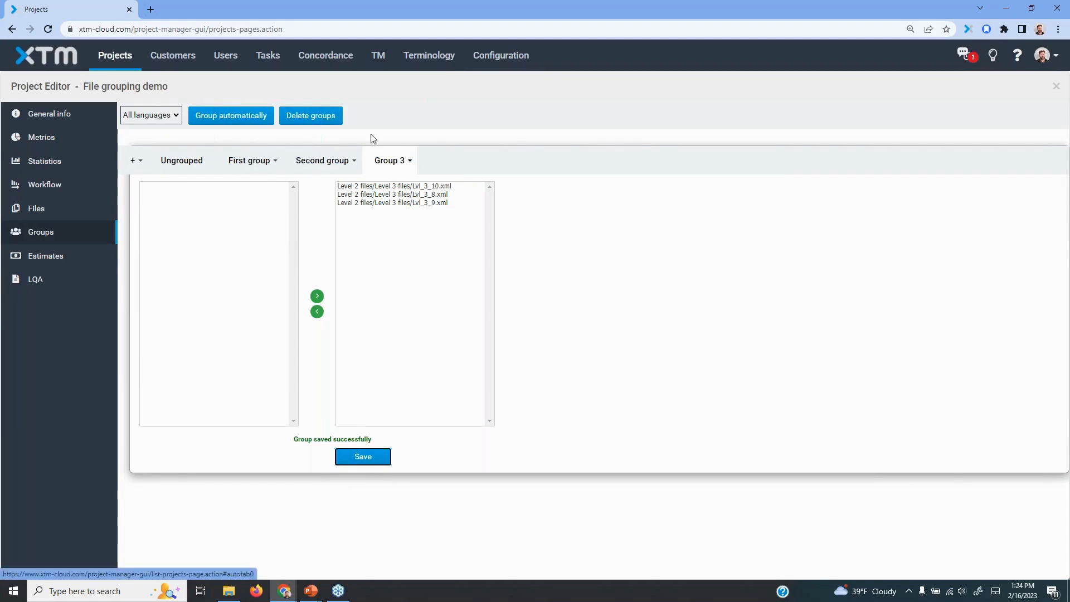
Open the project workflow for Korean and examine the translation assignments of the files in First group
left_click(65, 189)
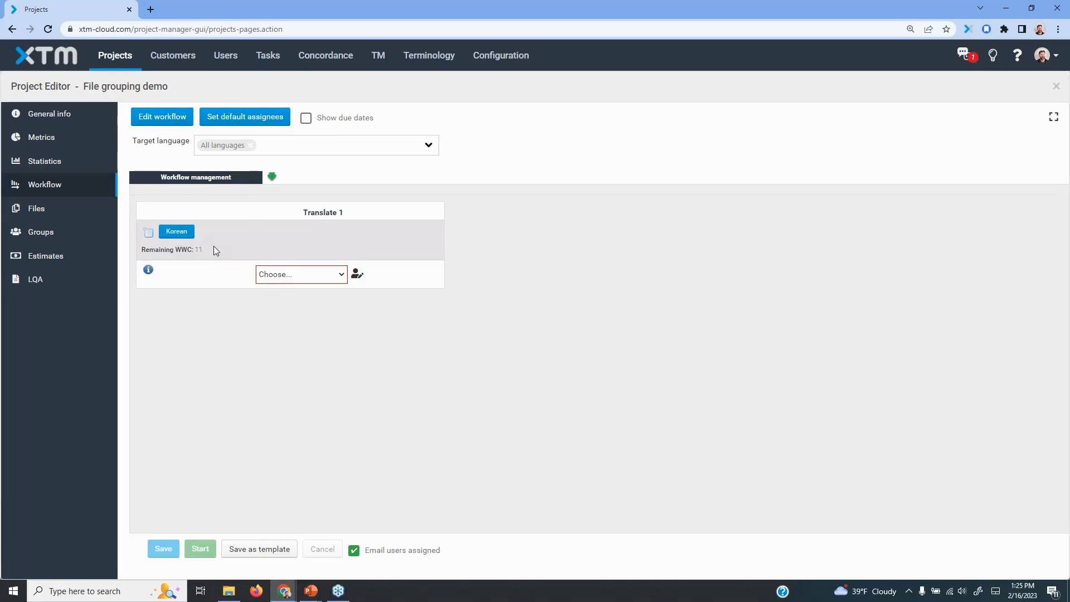
left_click(178, 233)
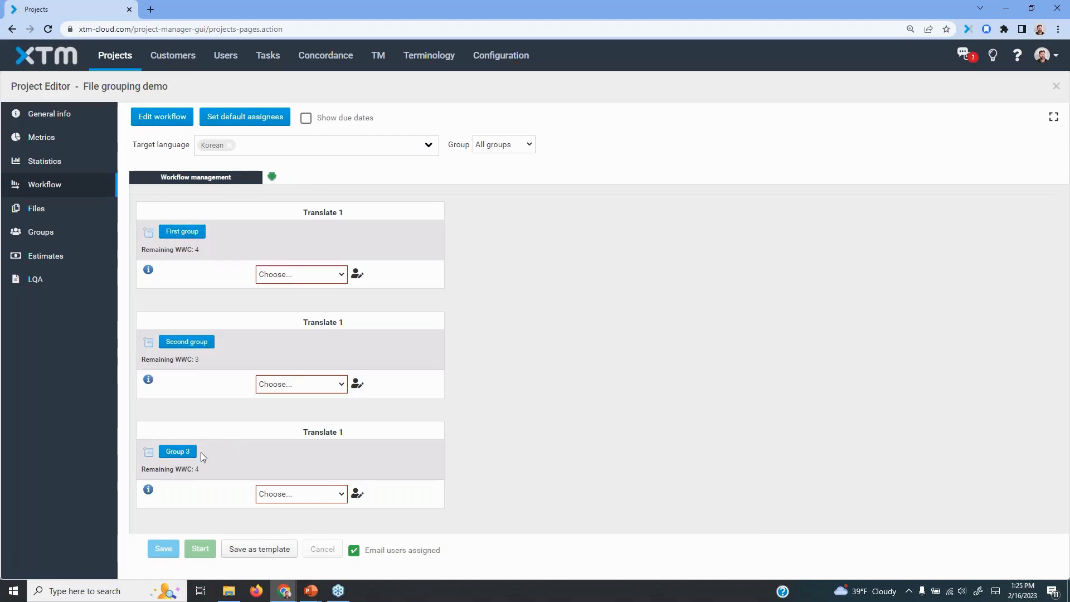
left_click(190, 236)
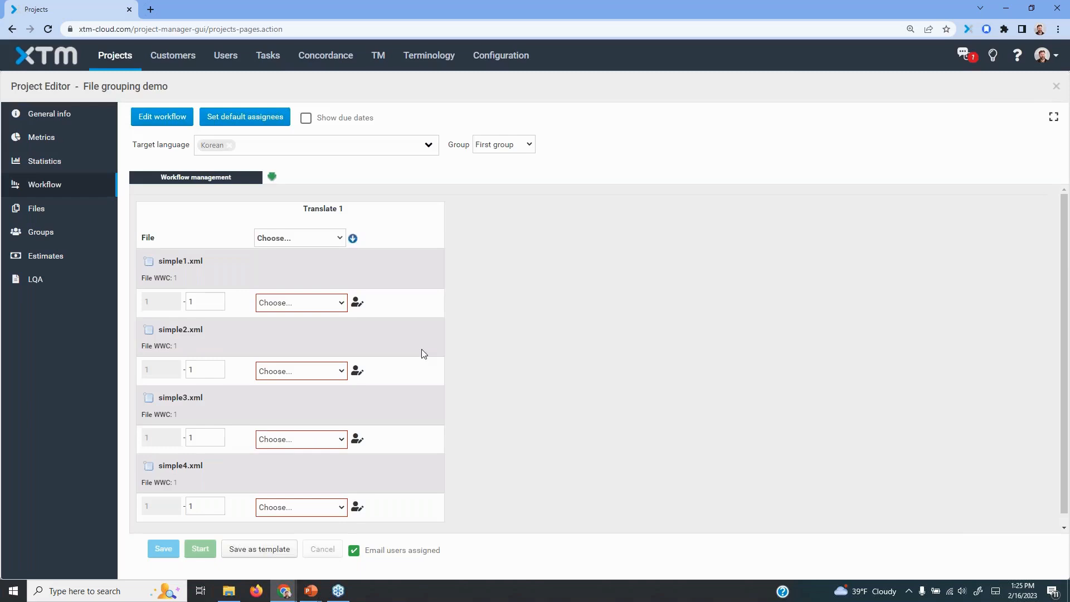
scroll(422, 349, "down", 1)
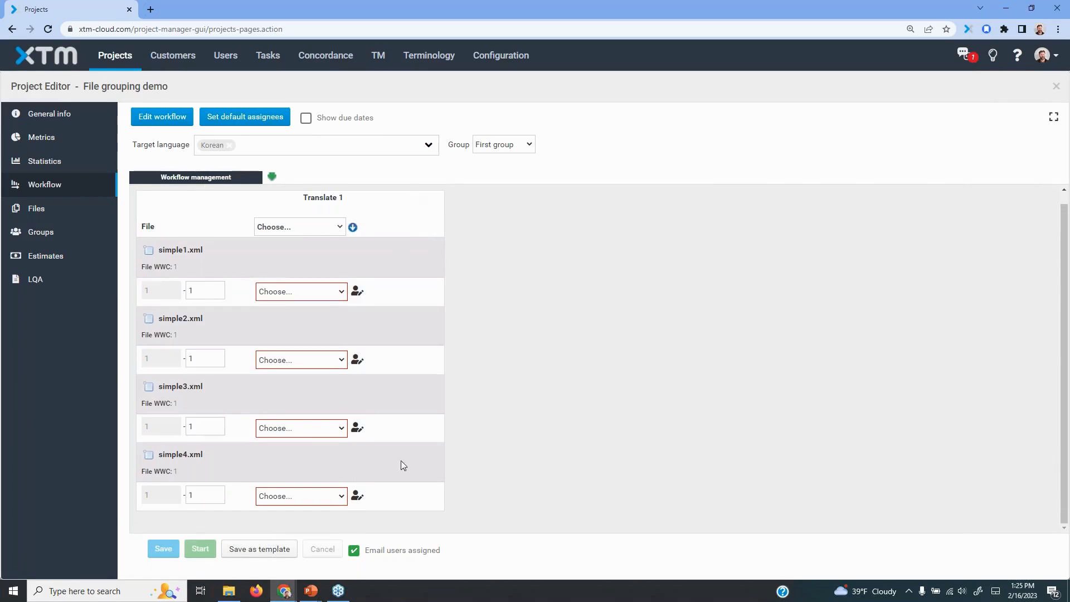
scroll(467, 360, "up", 1)
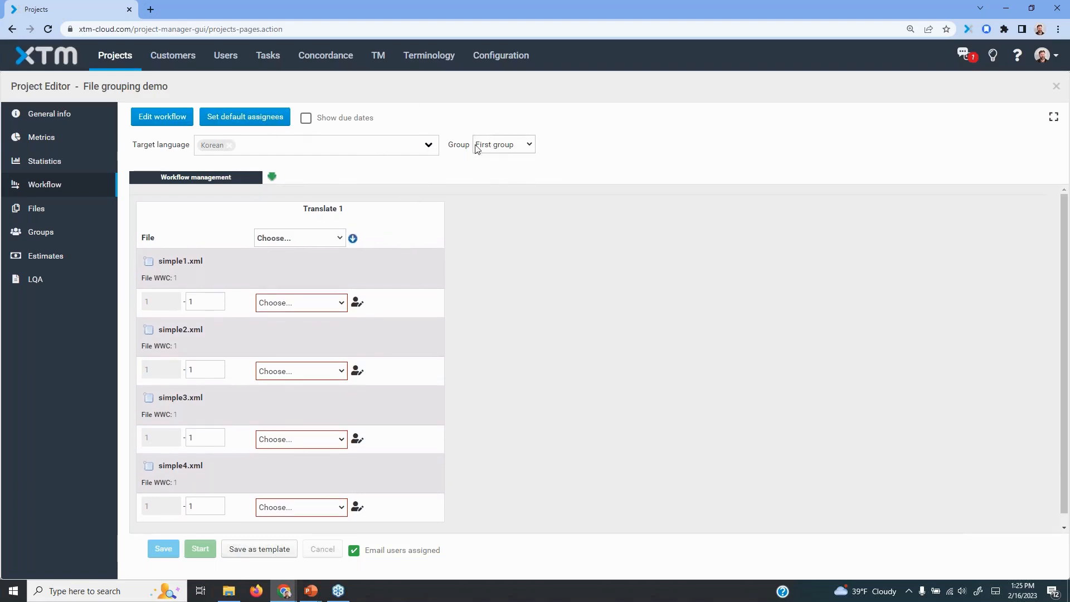
left_click_drag(437, 115, 500, 170)
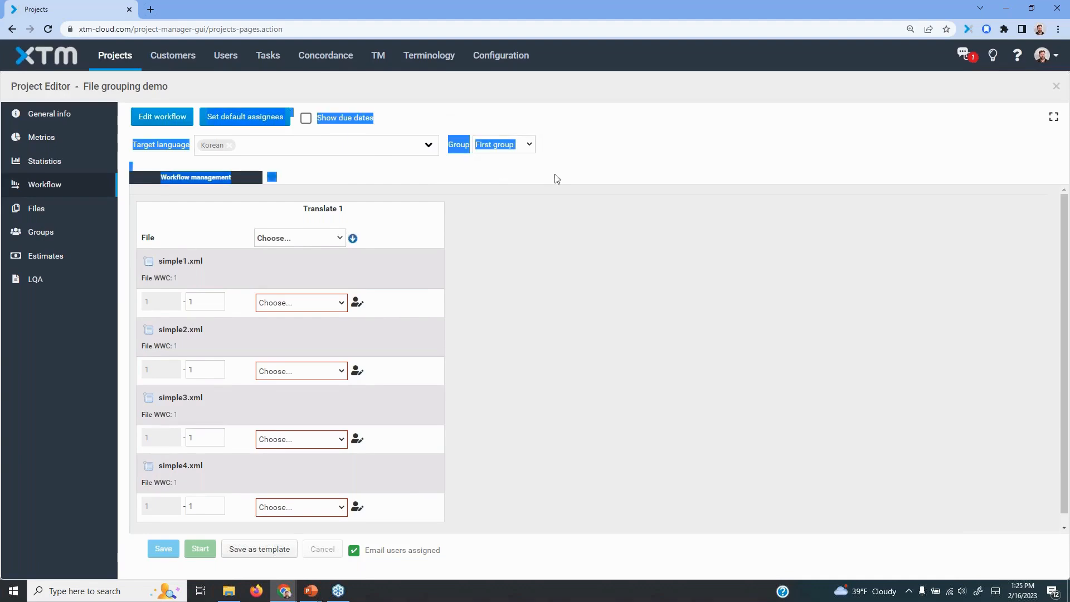
left_click(478, 120)
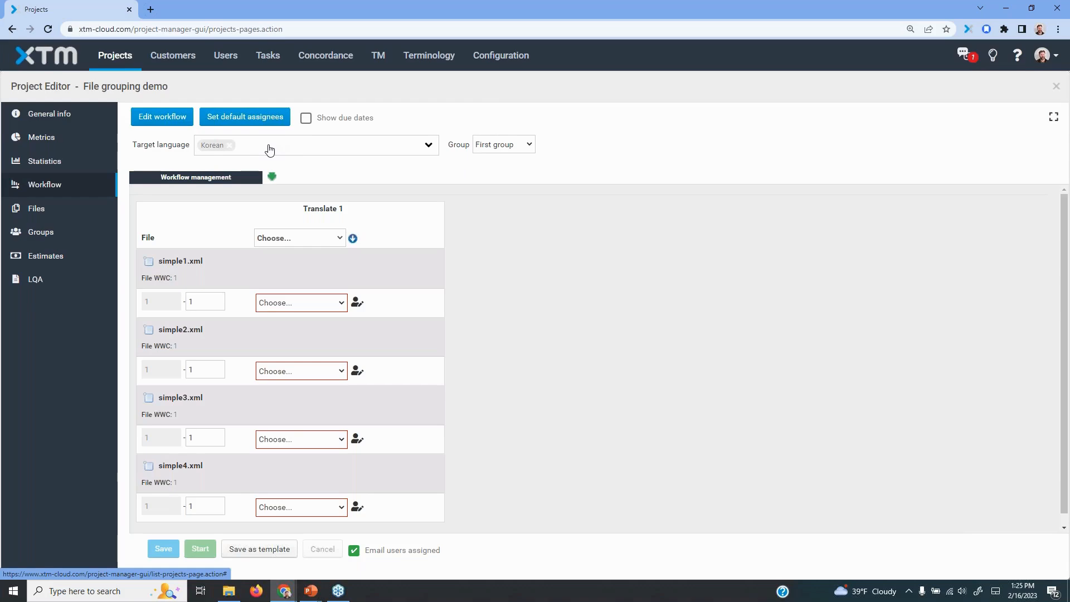
Show only the Second group's files in the Korean workflow, and return to the view of all groups
left_click(528, 146)
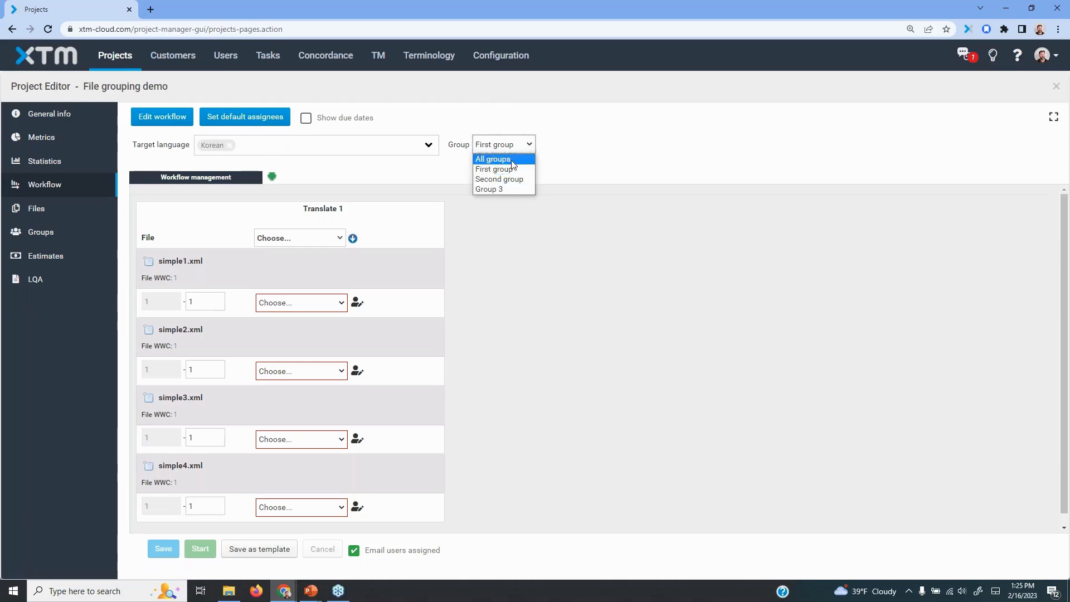
left_click(513, 180)
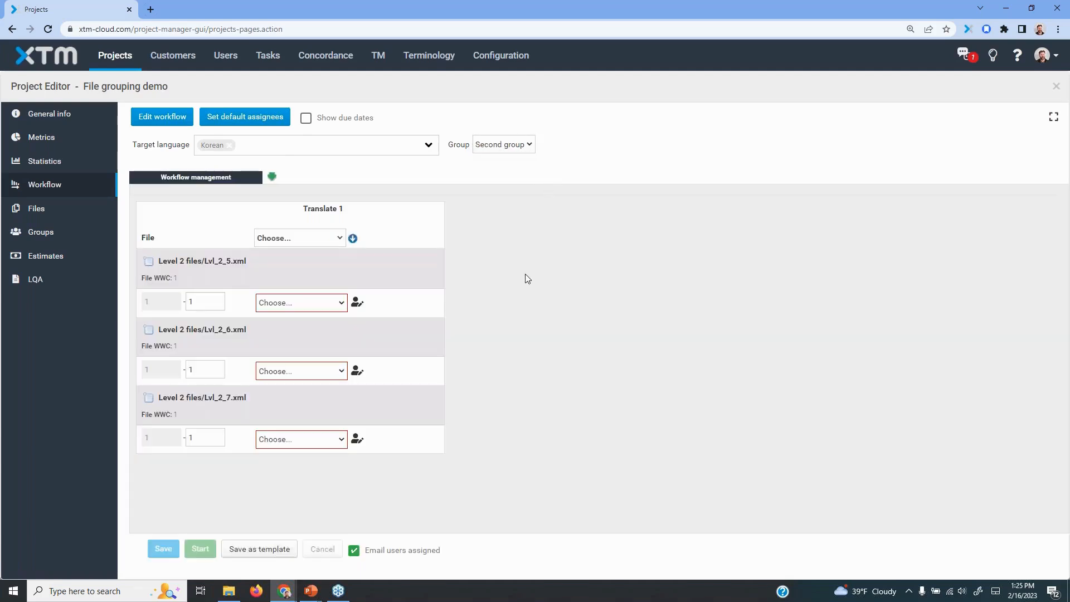
left_click(518, 145)
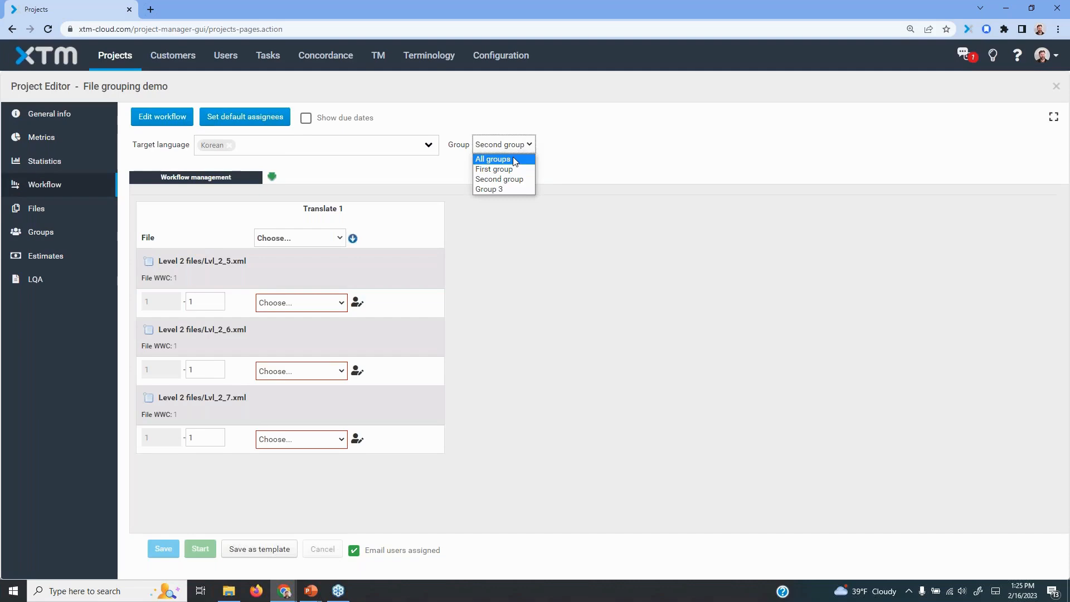
left_click(514, 160)
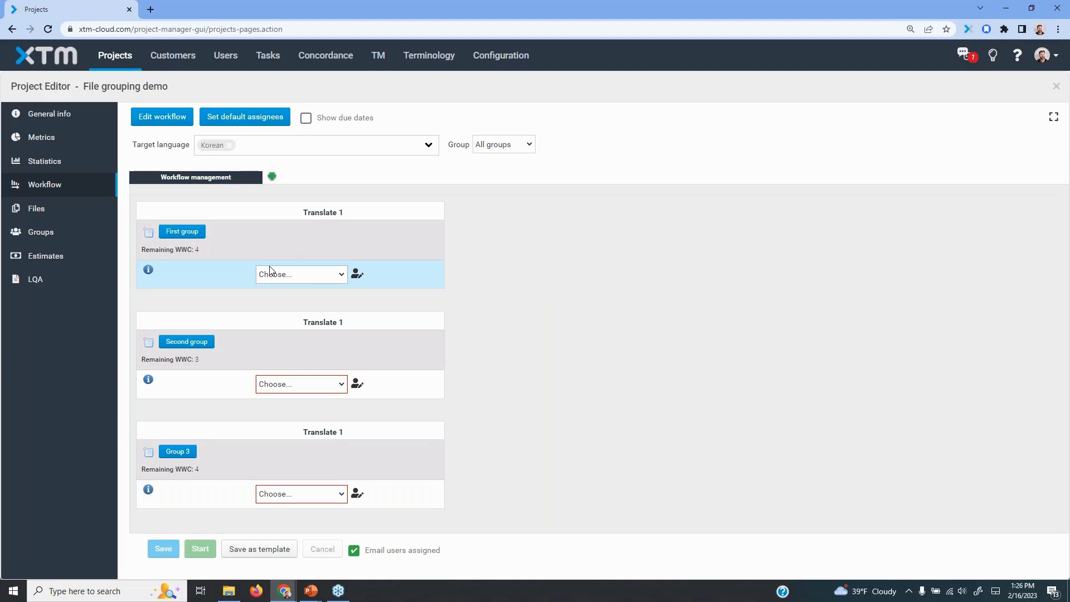
Assign a different translator to the Translate 1 step of First group, Second group and Group 3, and save the workflow
left_click(342, 277)
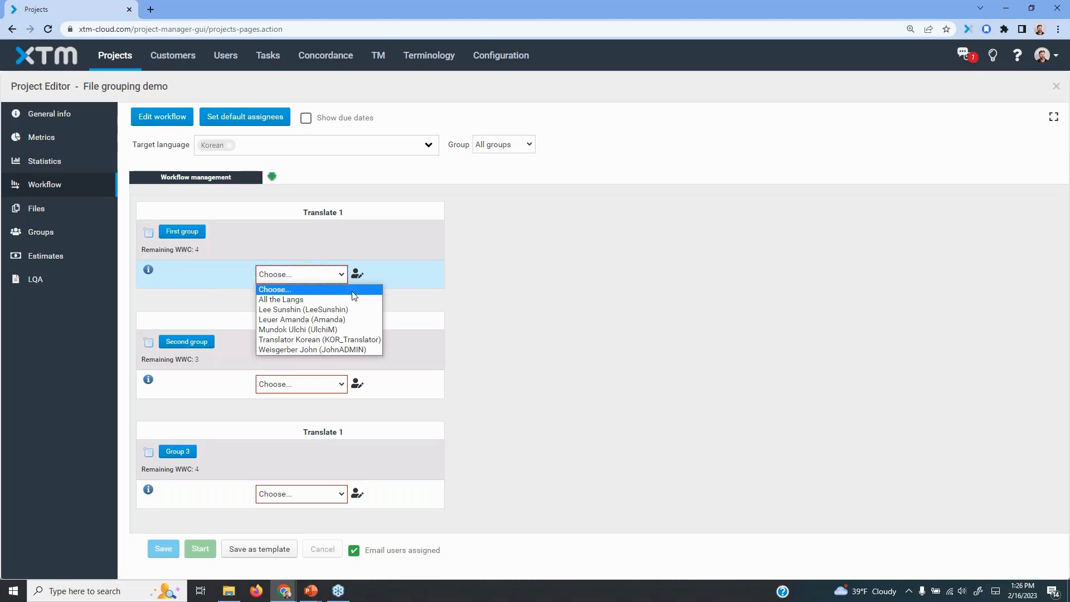
left_click(326, 310)
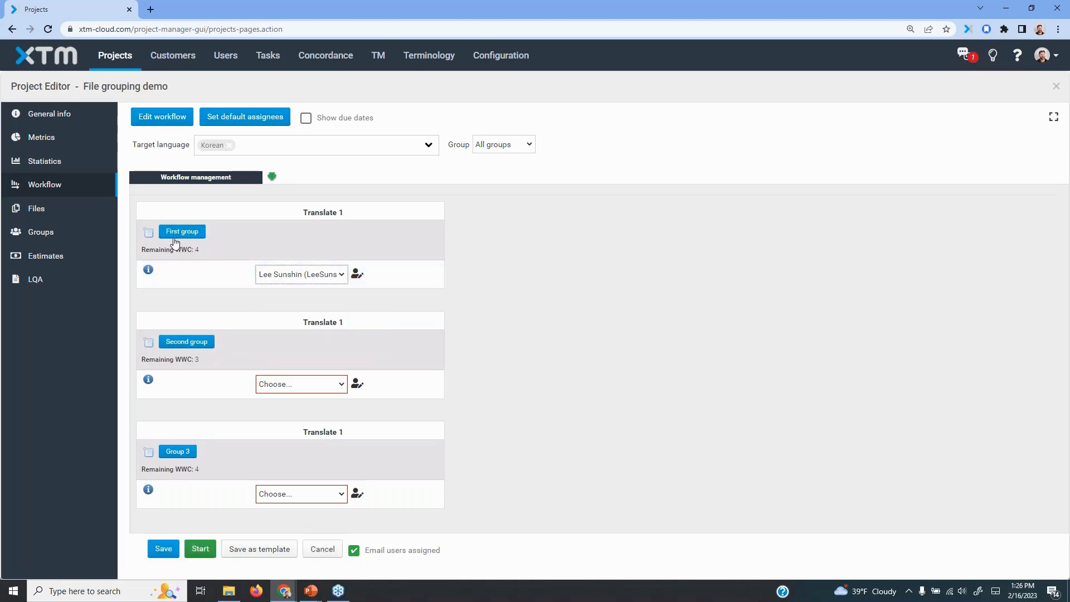
left_click(341, 388)
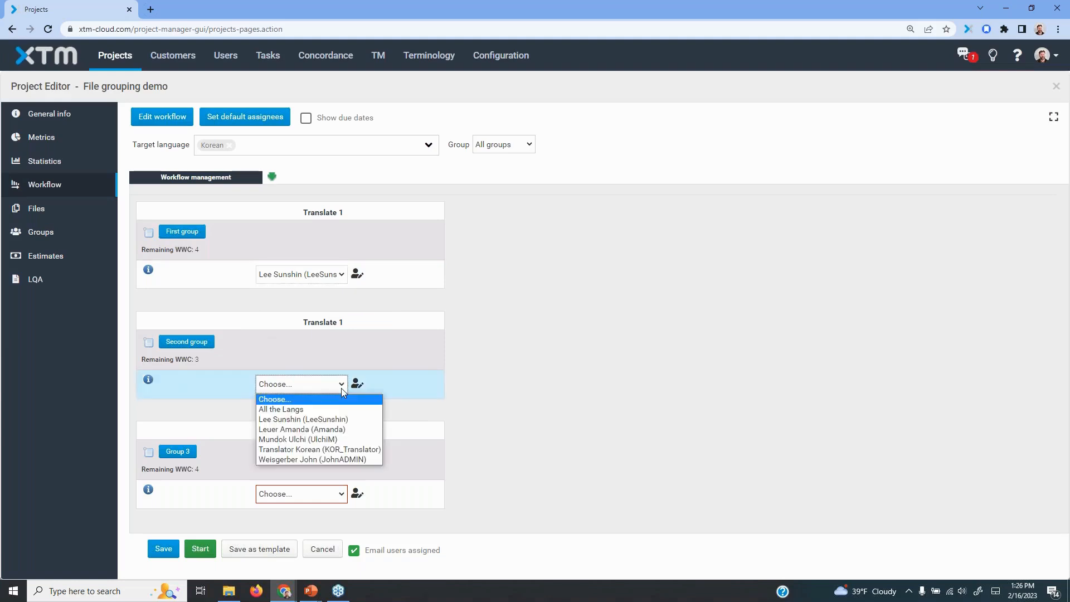
left_click(298, 431)
left_click(322, 494)
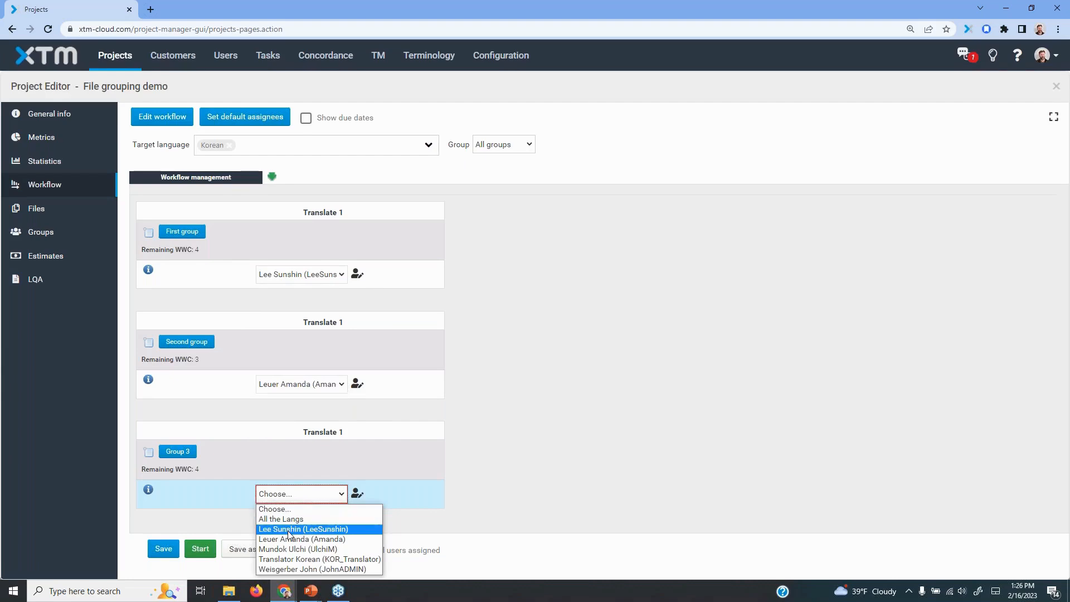
left_click(298, 549)
left_click(163, 548)
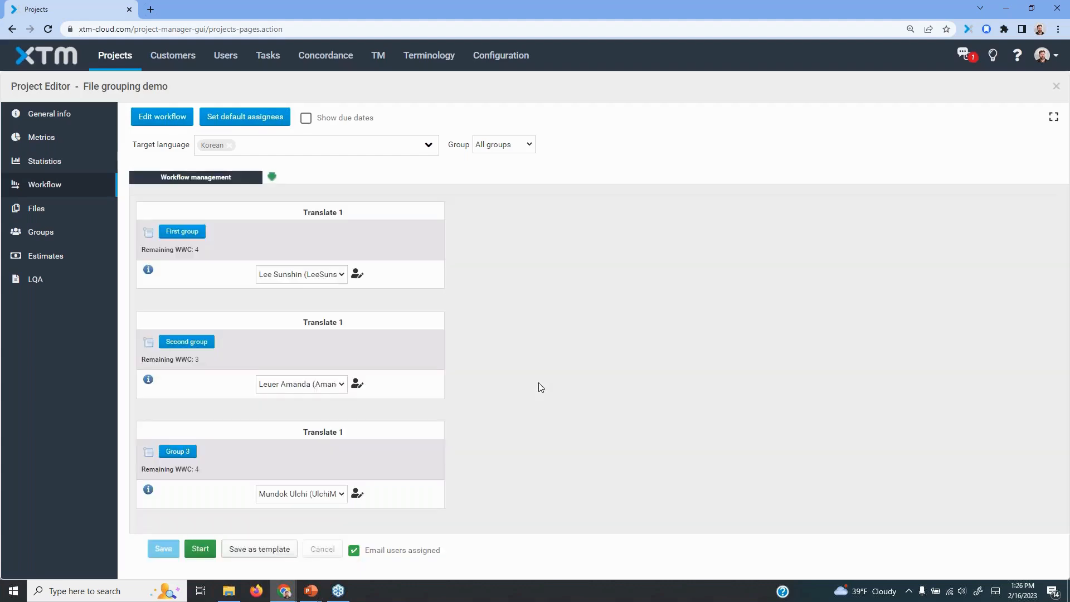
Check the translator assigned to each file inside the groups, and return to the view of all groups
left_click(184, 234)
left_click(184, 345)
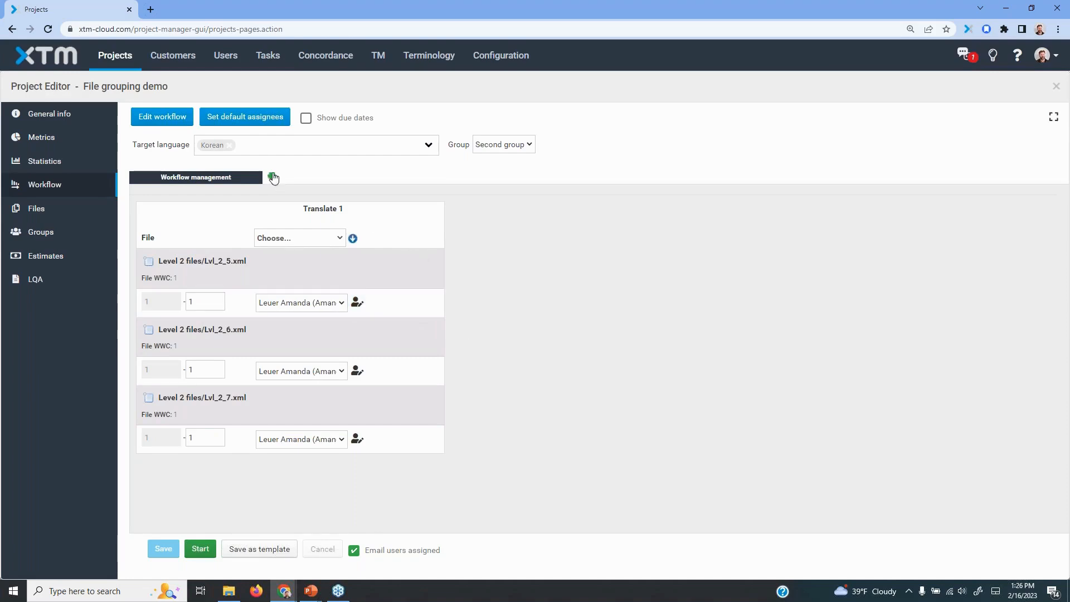
left_click(507, 144)
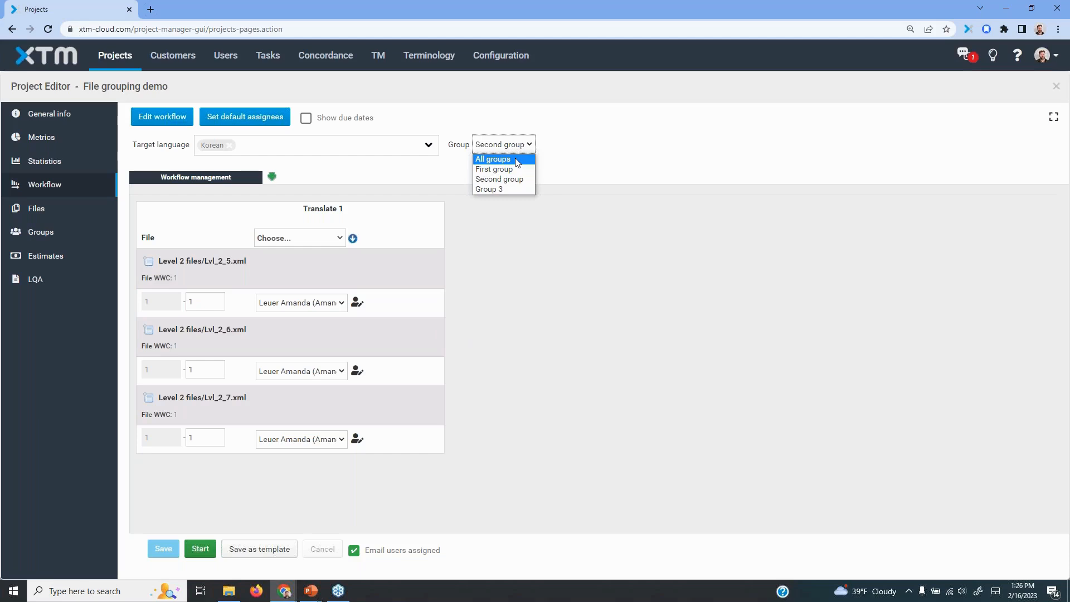
left_click(517, 160)
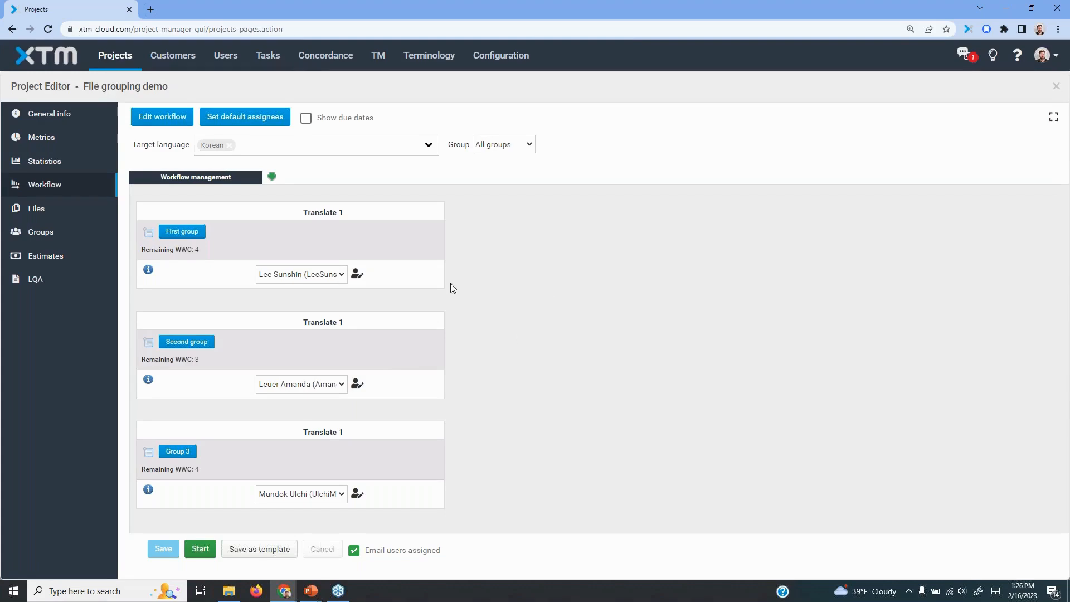
Remove the Korean language filter, examine the metrics of the whole Korean job including its segment and word totals, and close them
left_click(229, 145)
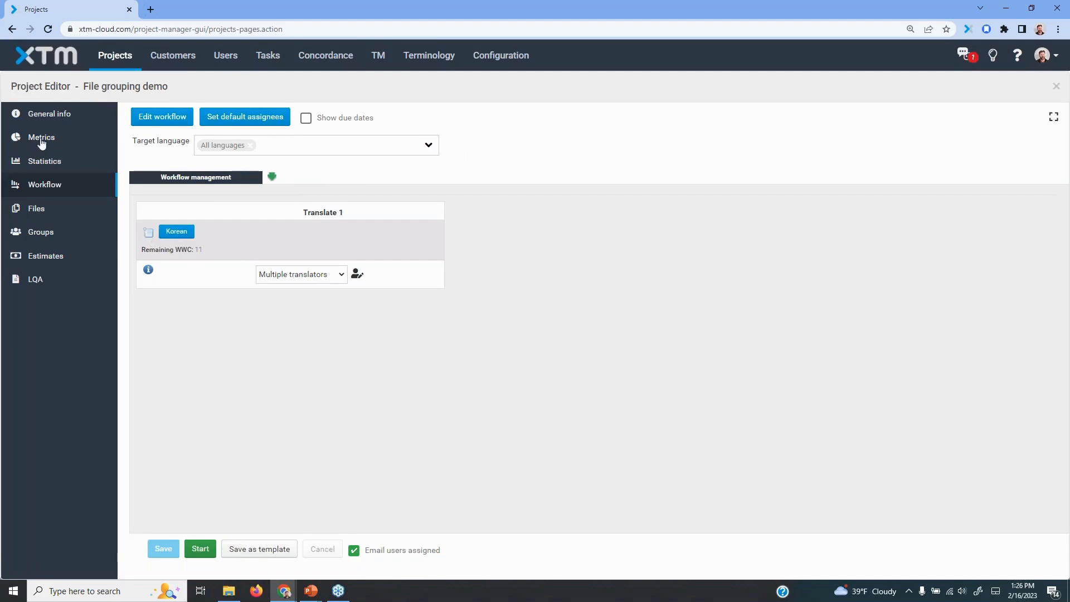
left_click(149, 233)
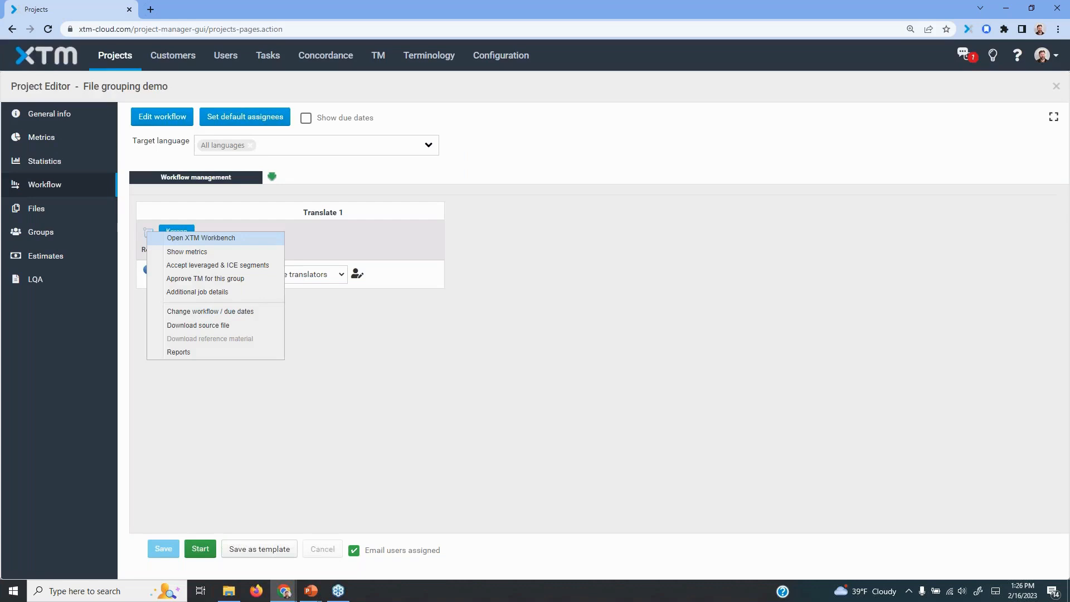
left_click(175, 251)
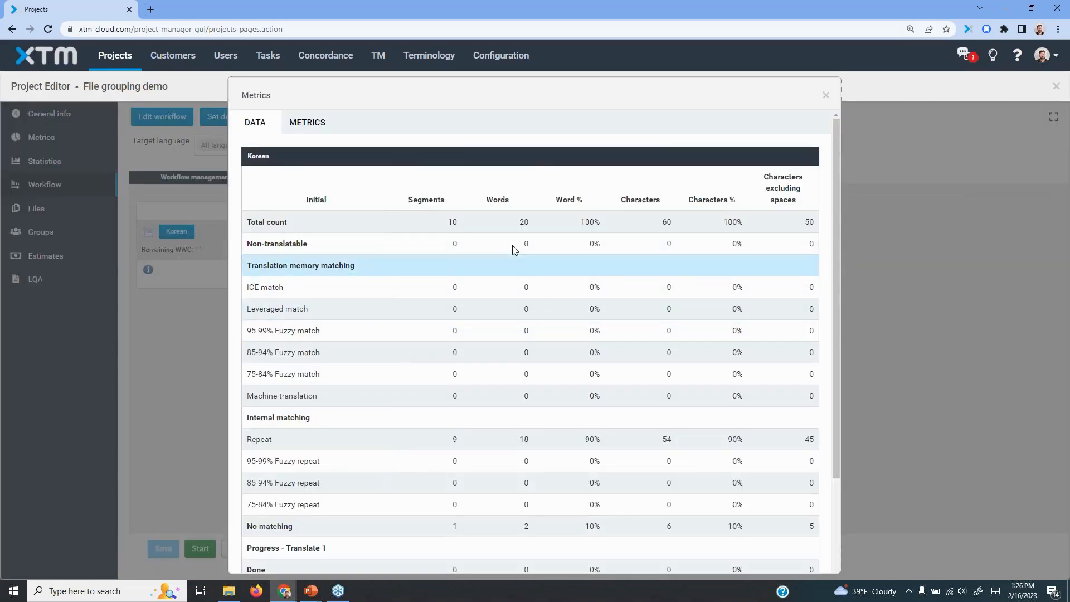
double_click(450, 222)
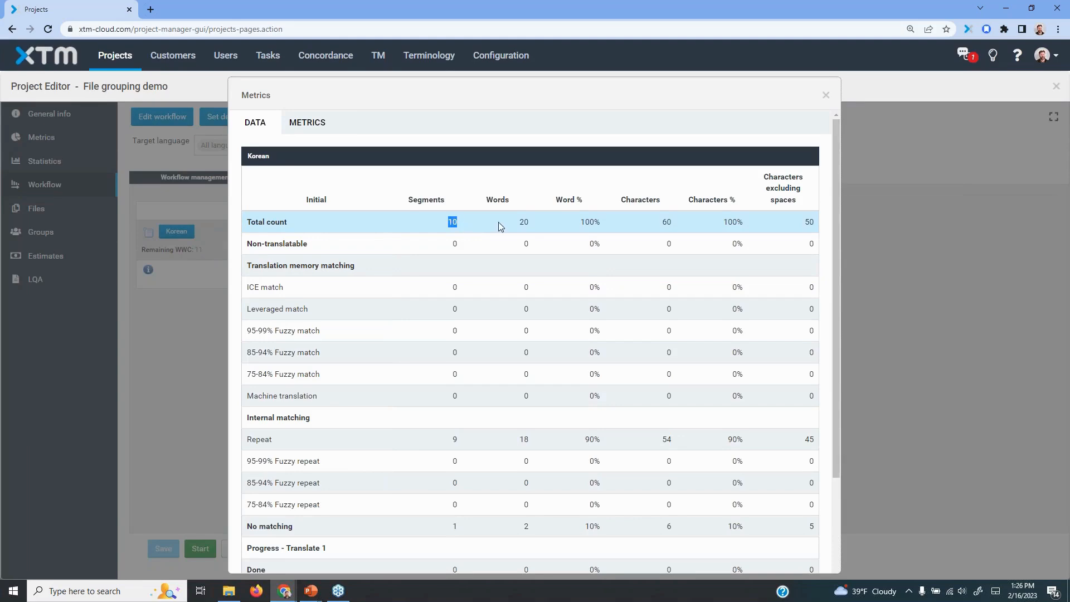
double_click(527, 223)
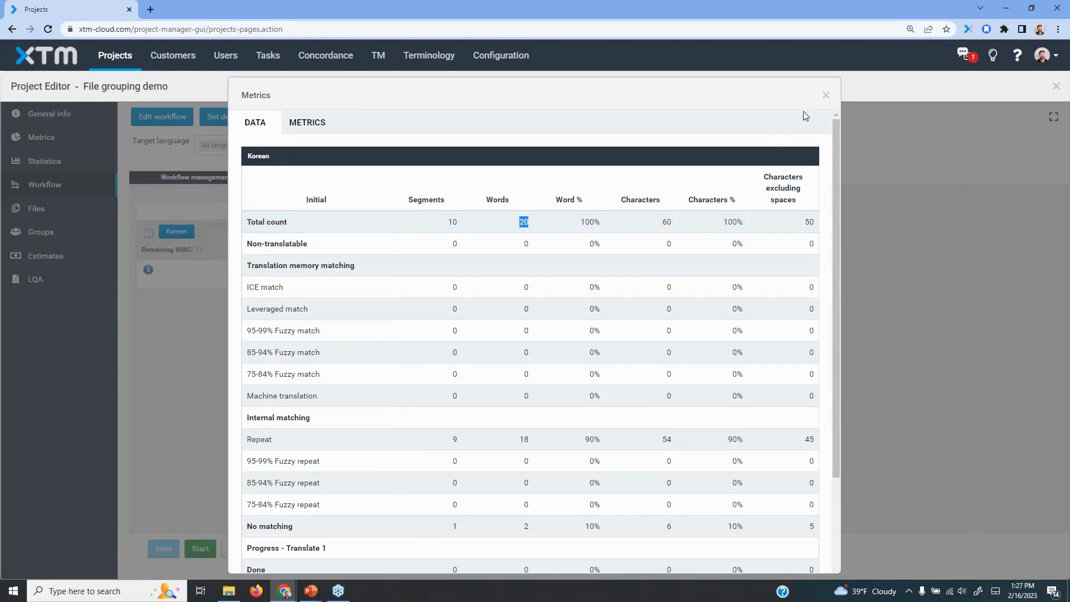
scroll(574, 452, "down", 3)
scroll(593, 363, "up", 3)
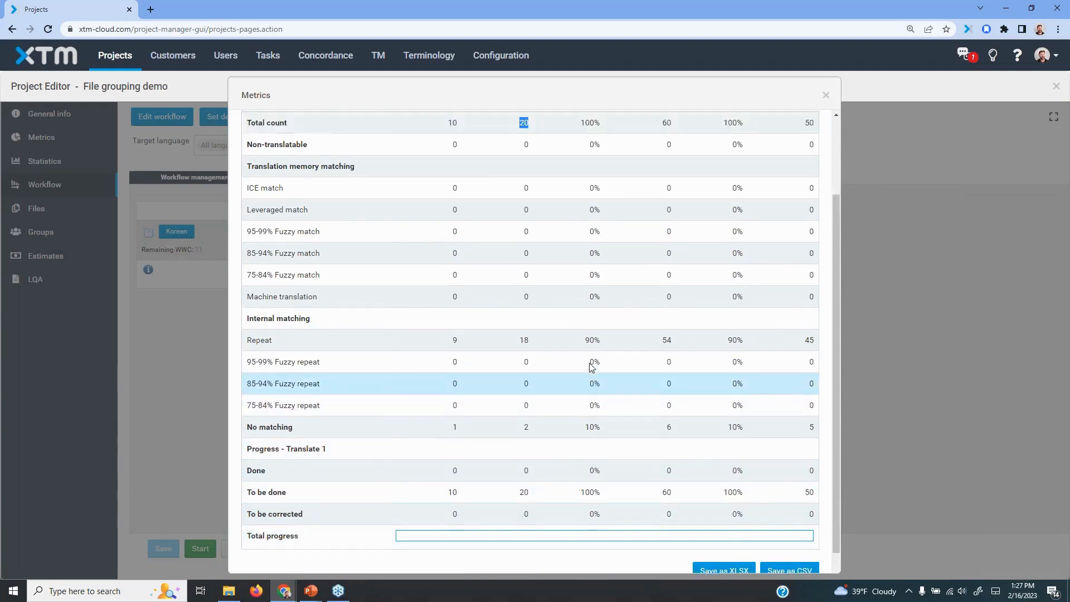
scroll(530, 394, "down", 3)
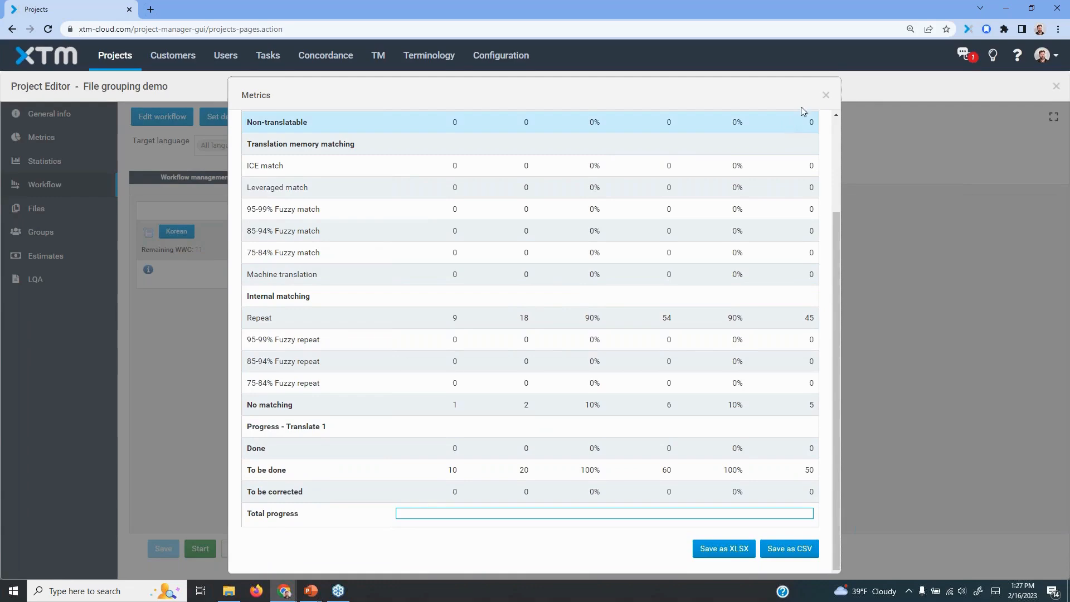
left_click(826, 95)
Return to the Korean groups, examine the metrics of Second group alone, and open that group's file list
left_click(184, 232)
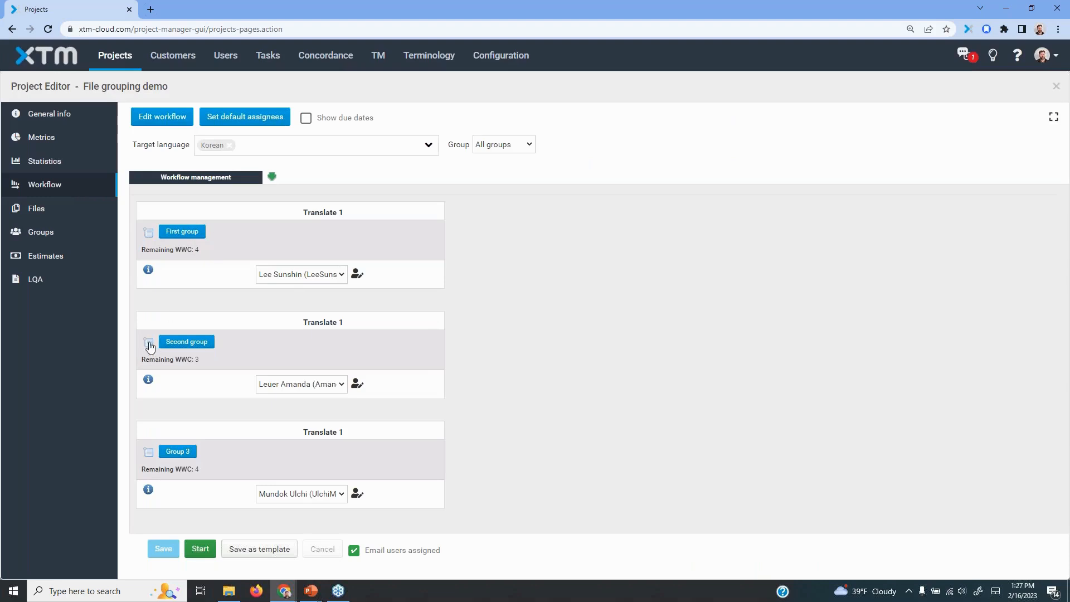
left_click(149, 345)
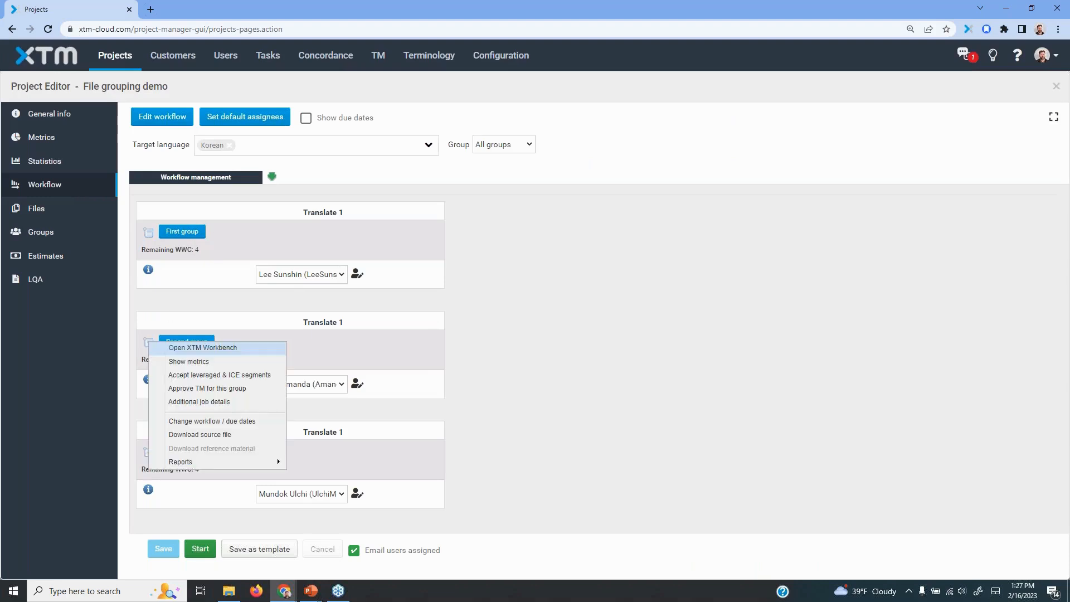
left_click(185, 362)
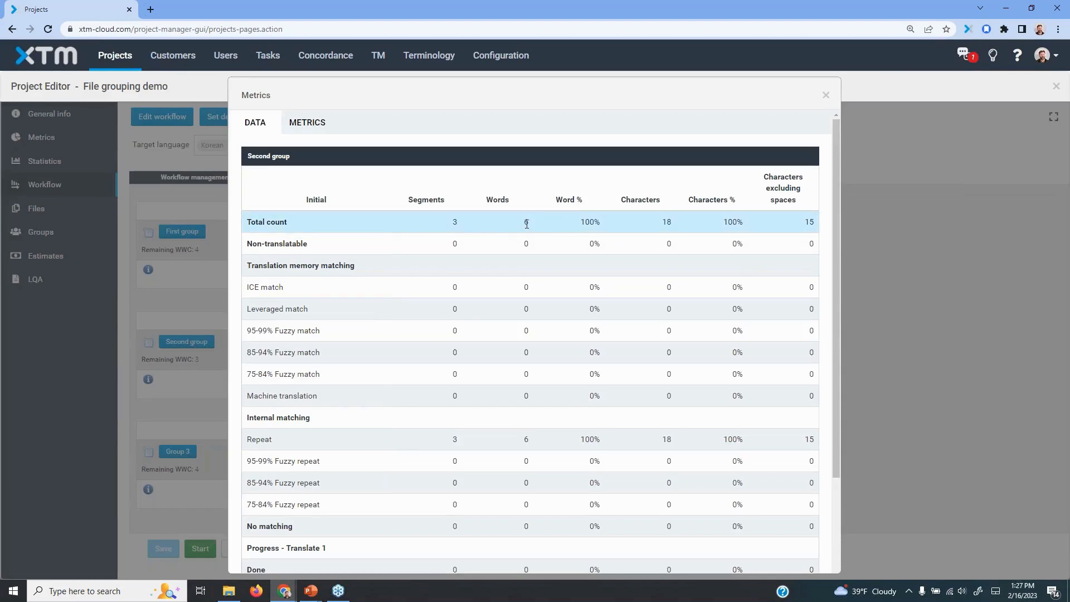
scroll(504, 392, "down", 3)
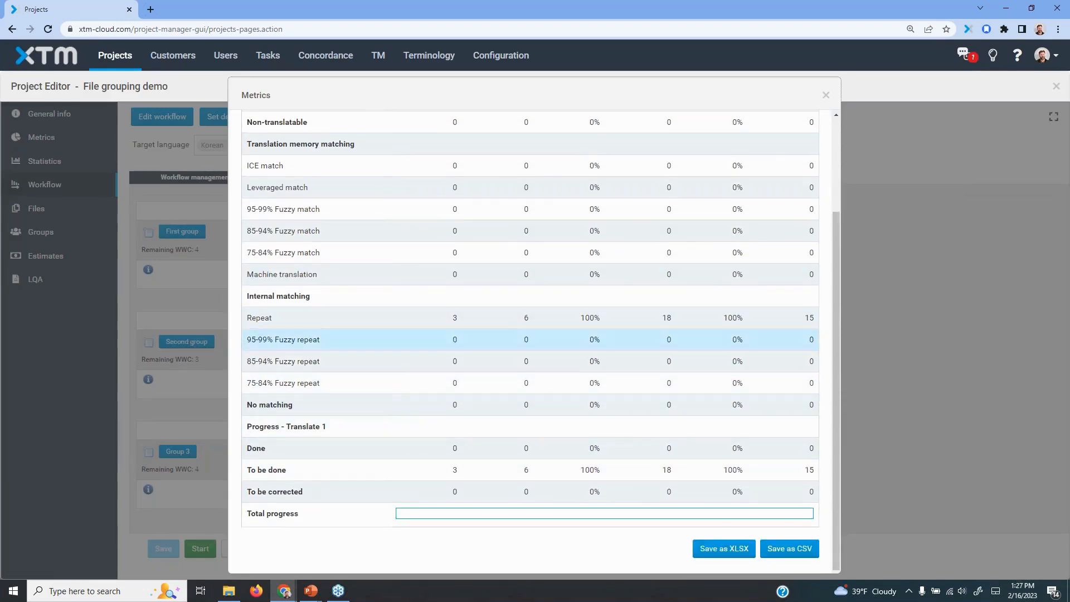
scroll(706, 231, "up", 5)
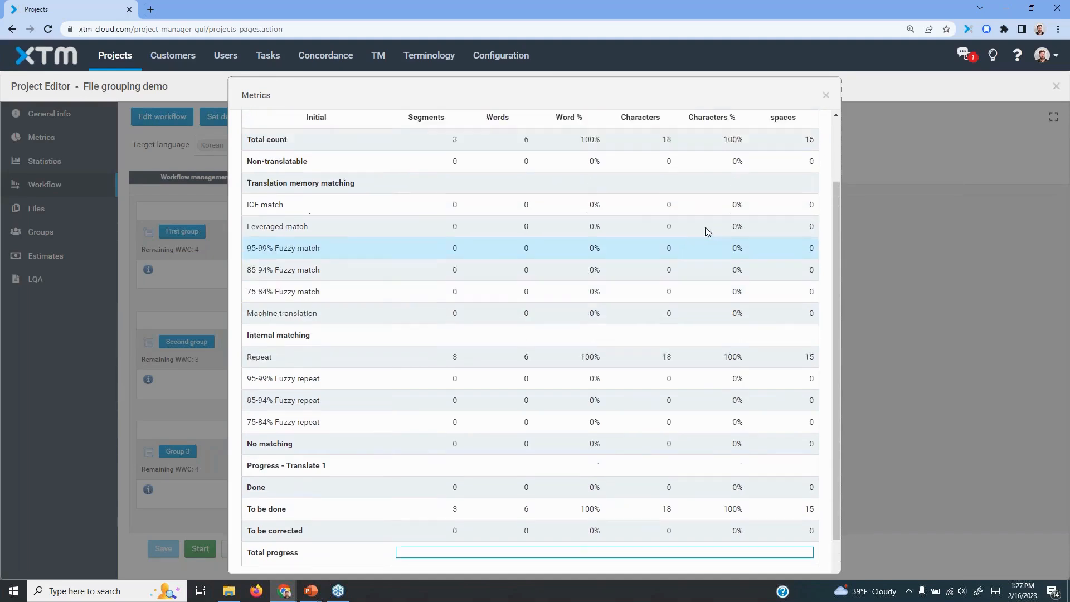
left_click(826, 95)
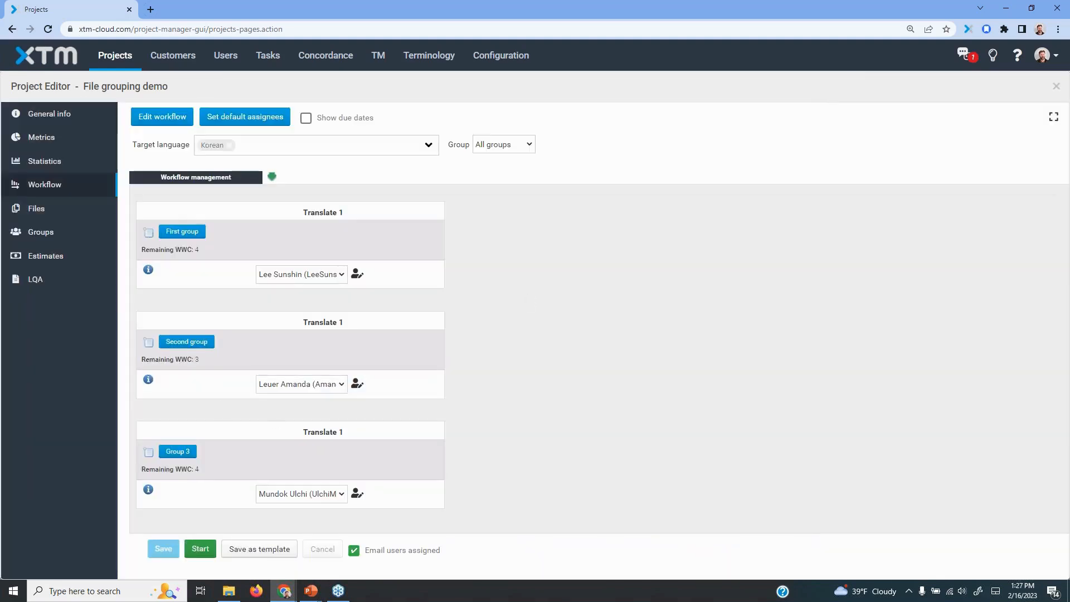
left_click(184, 343)
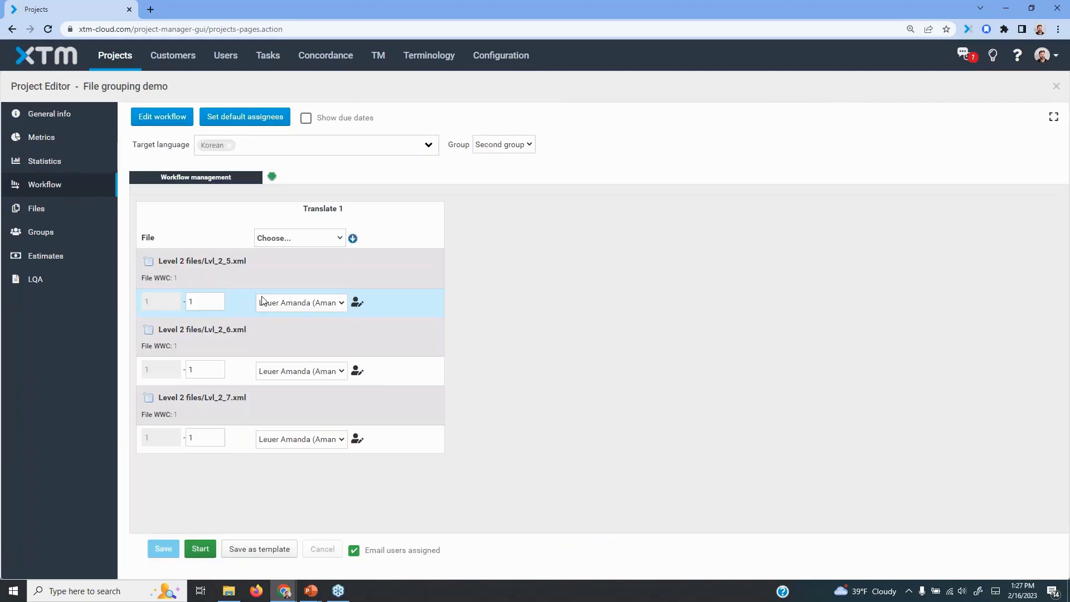
Examine the metrics of the single file Lvl_2_6.xml in Second group down to its Translate 1 progress, and close them
left_click(148, 333)
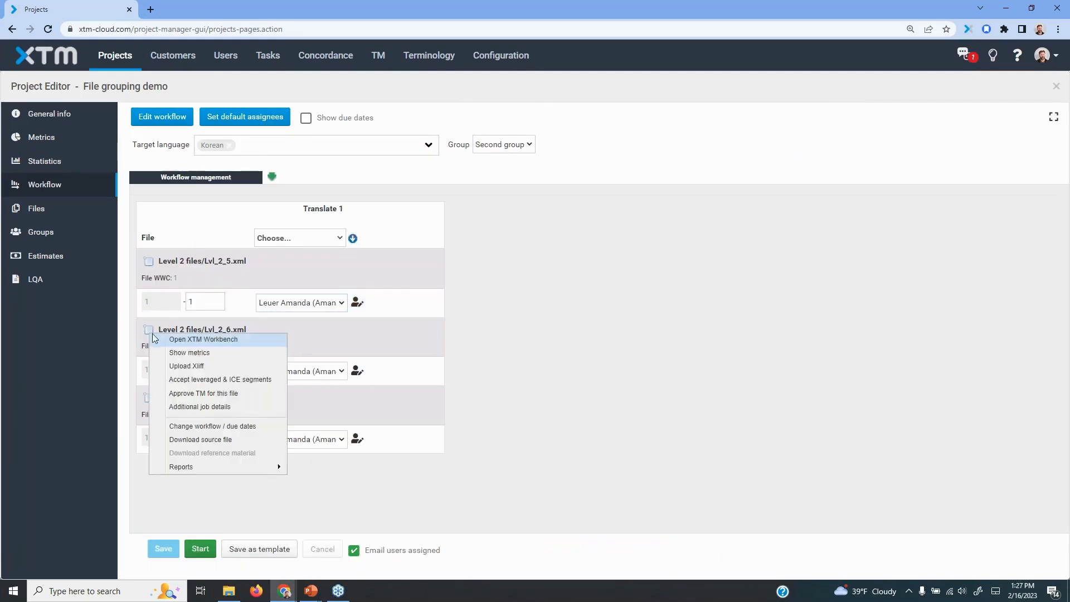
left_click(179, 353)
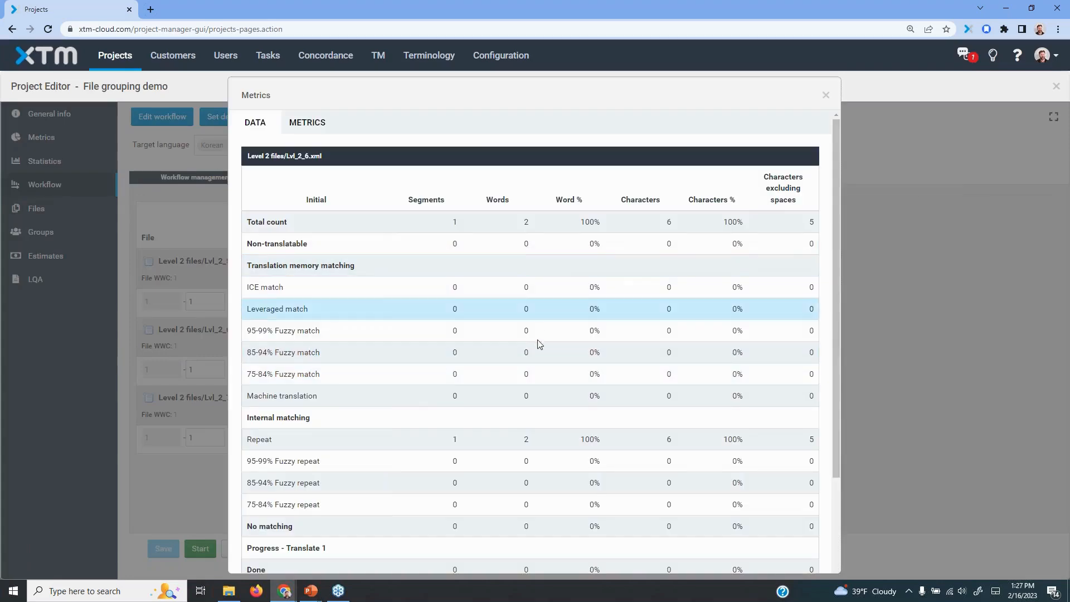
scroll(544, 356, "down", 2)
scroll(544, 357, "up", 3)
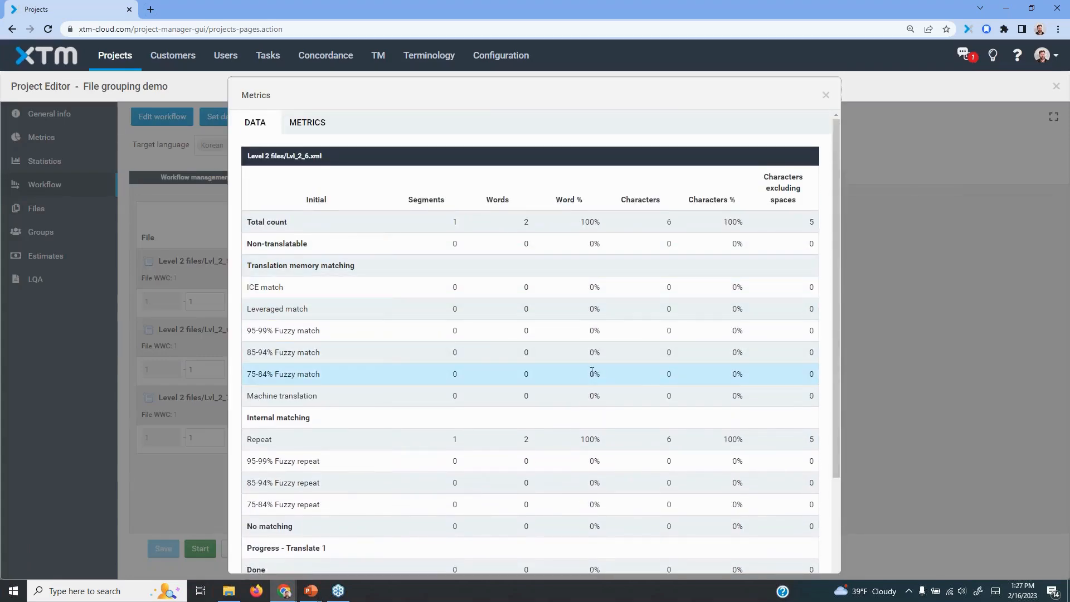
scroll(570, 353, "down", 3)
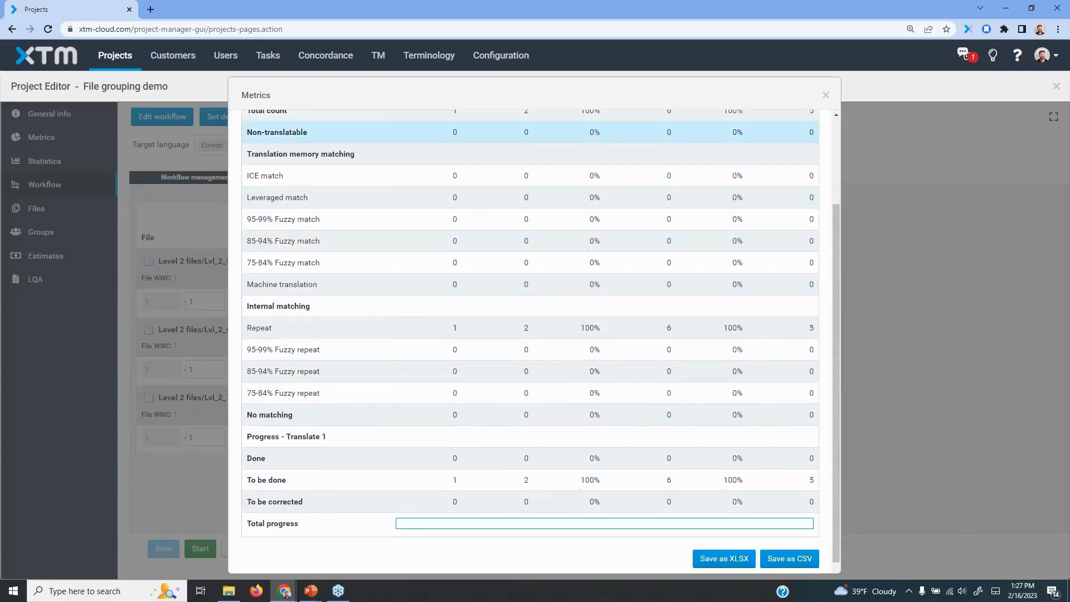
left_click(826, 96)
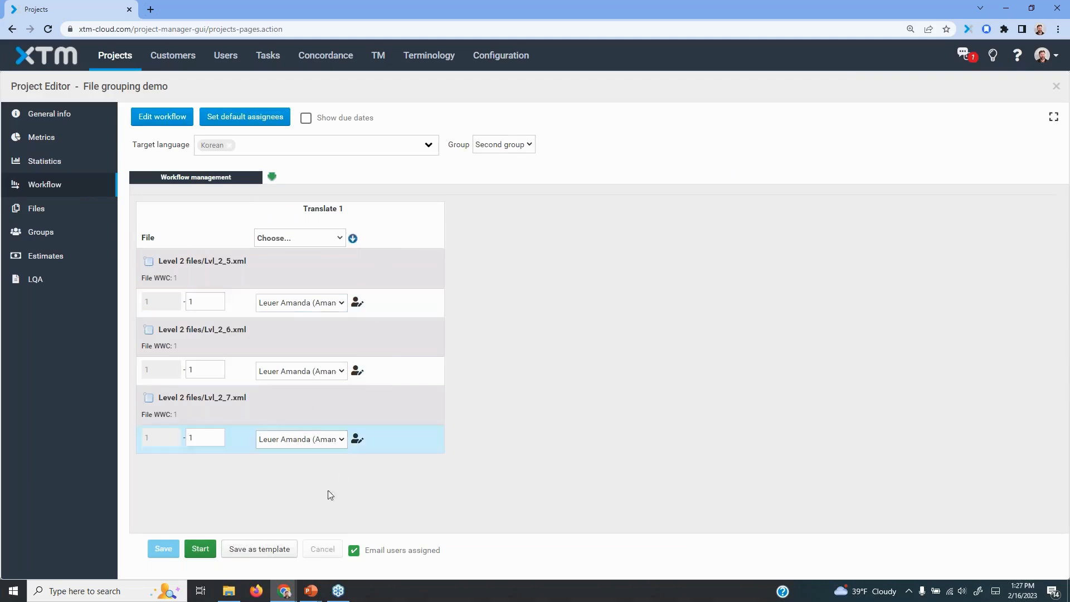
Return to the view of all Korean groups and check the choices of the group filter, leaving it on All groups
left_click(229, 146)
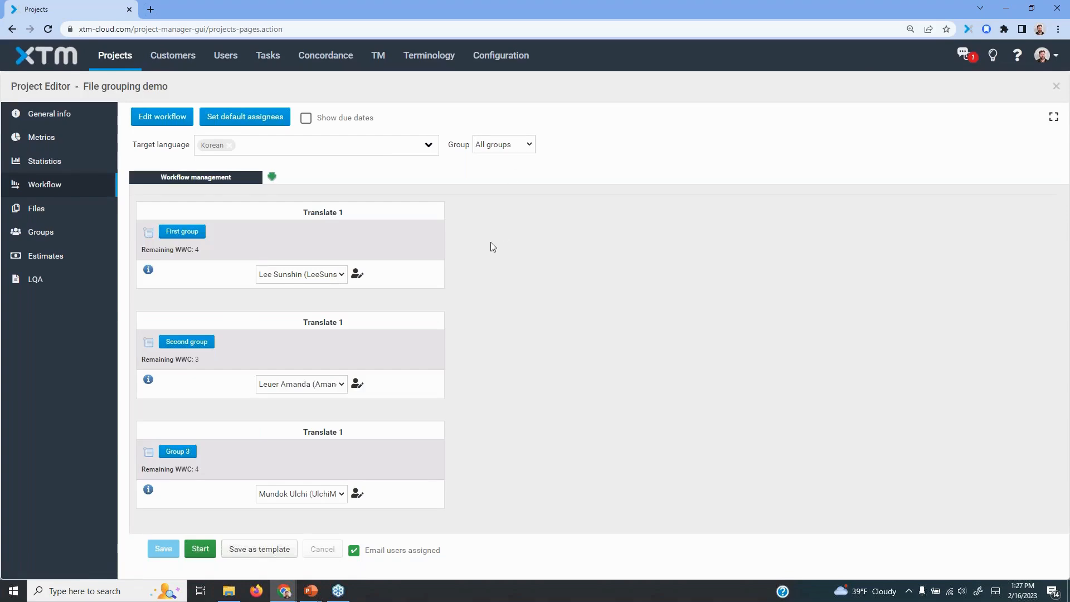
left_click(526, 150)
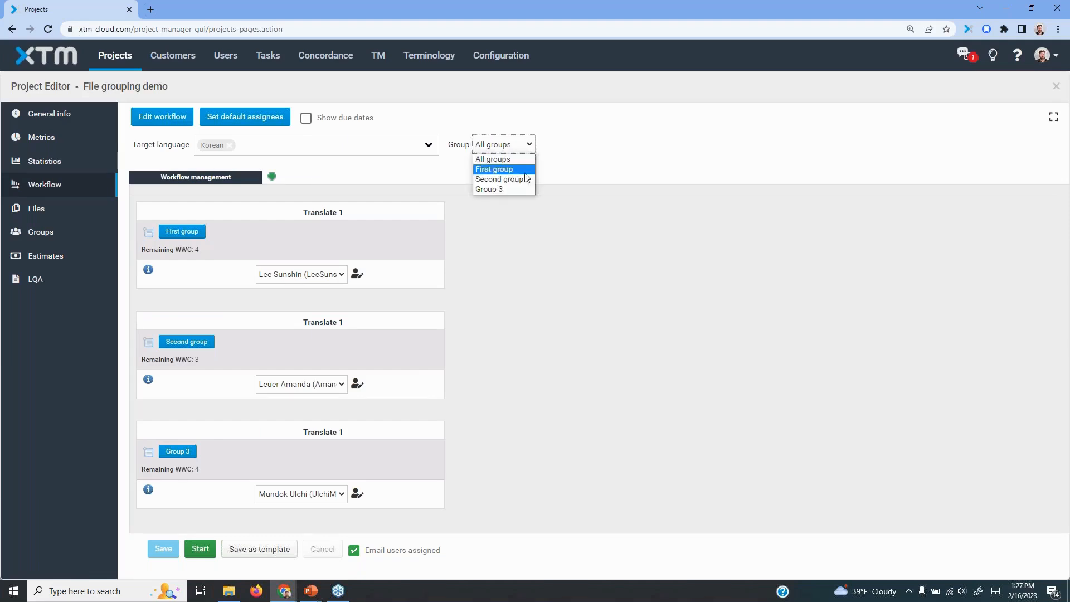
left_click(595, 176)
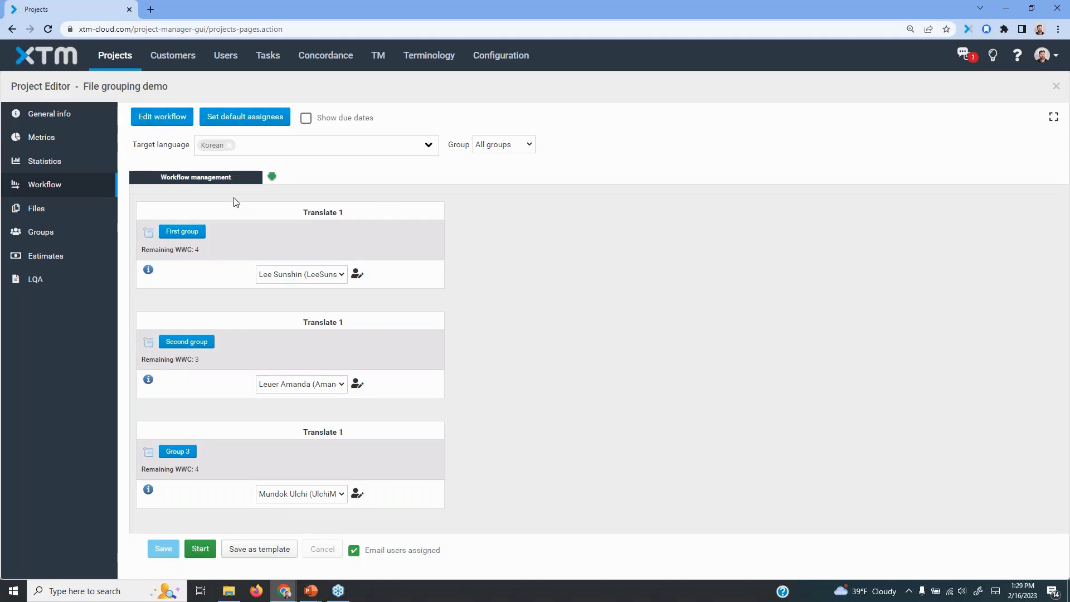
Try populating the linguists of all Korean groups from the 3 - Human translation with MT template, overwriting already assigned linguists
left_click(229, 145)
left_click(155, 124)
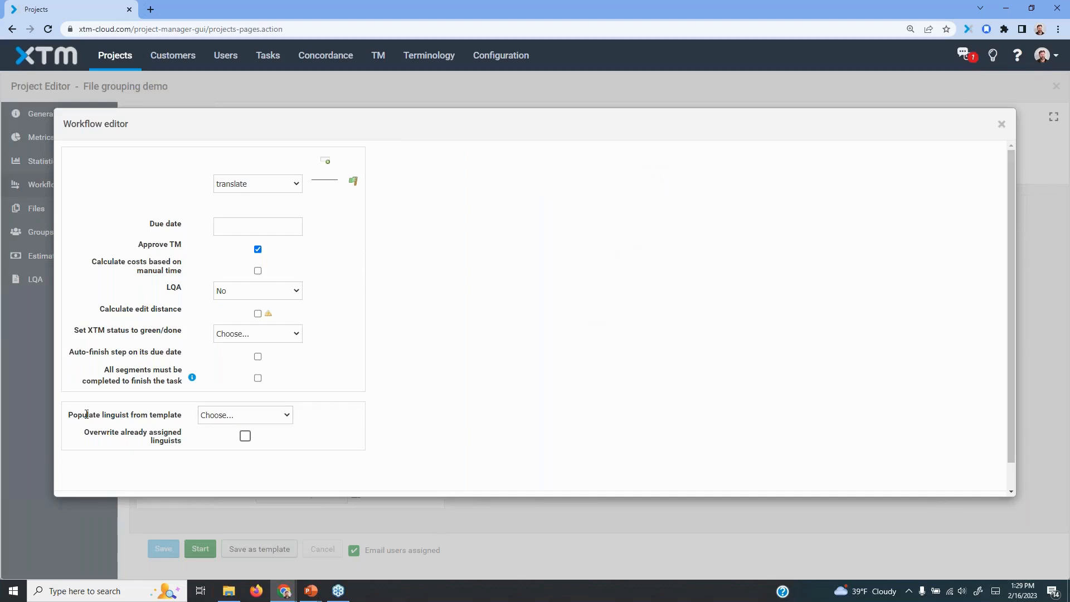
left_click_drag(71, 414, 180, 413)
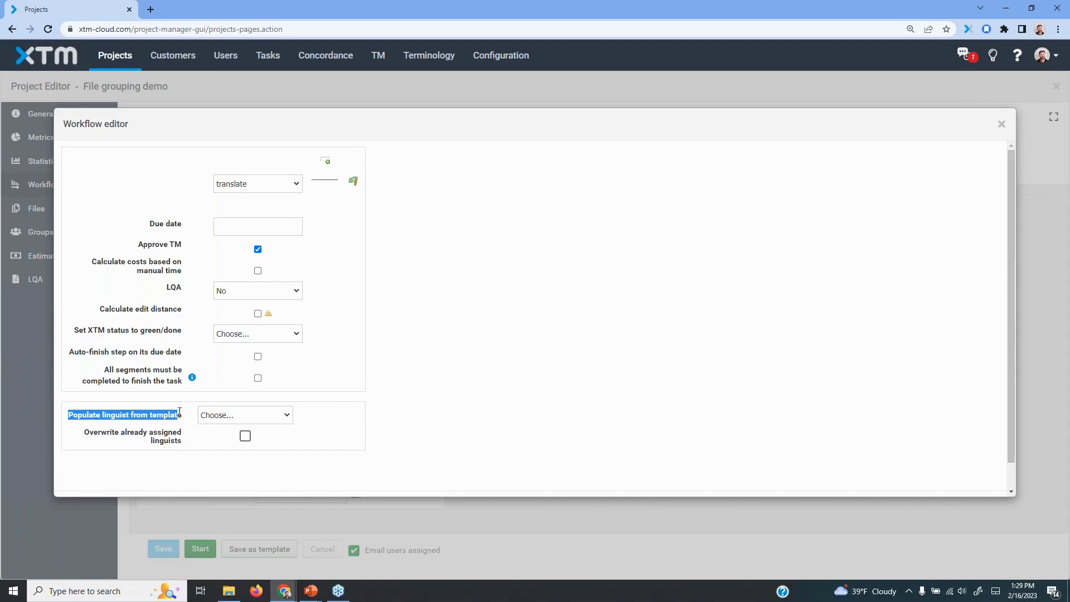
left_click(288, 418)
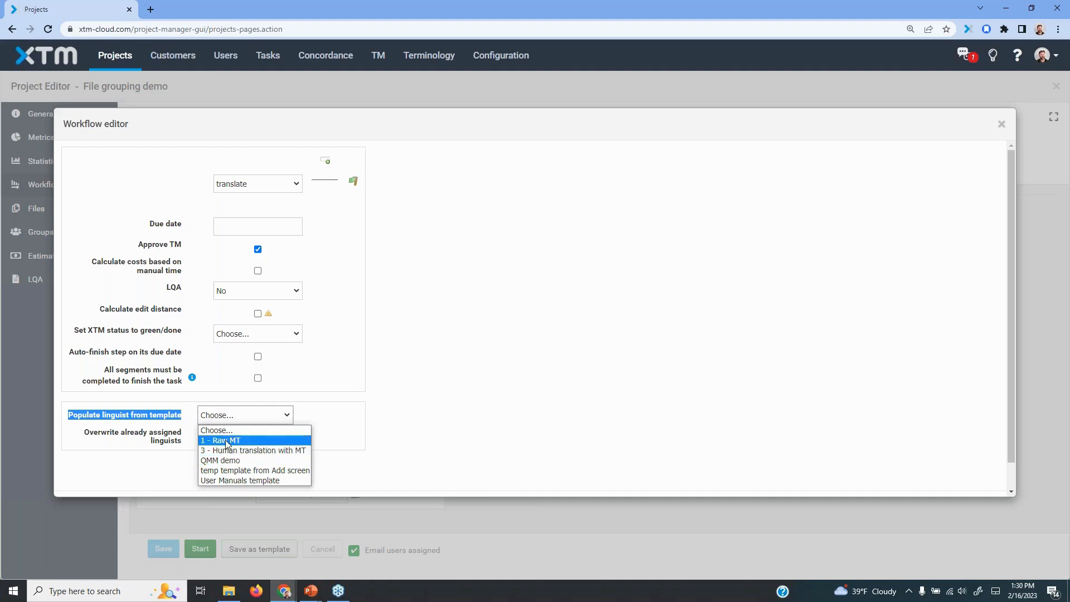
left_click(263, 451)
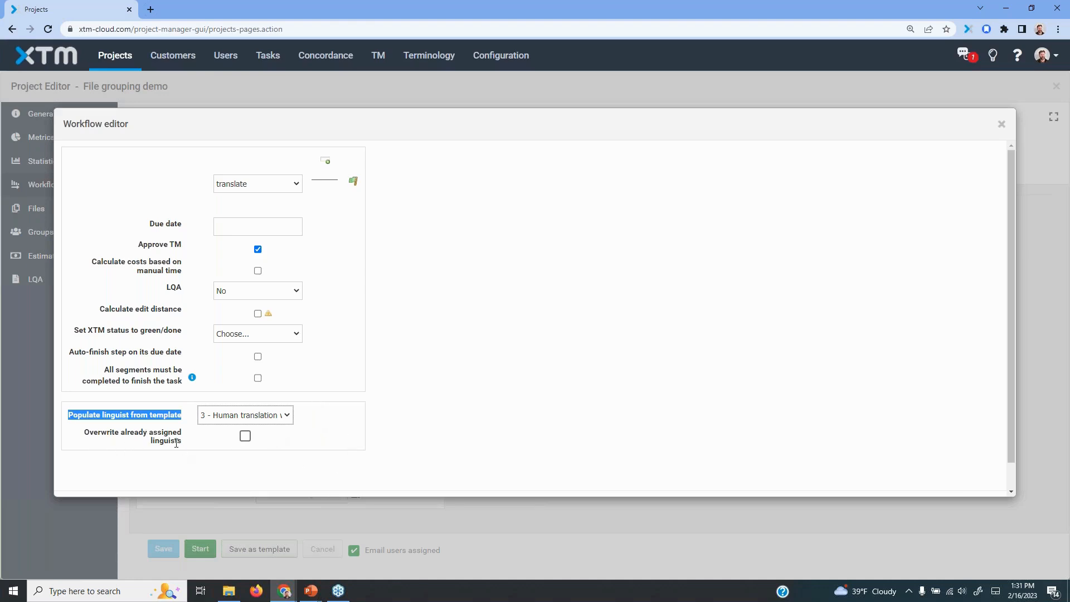
left_click(245, 436)
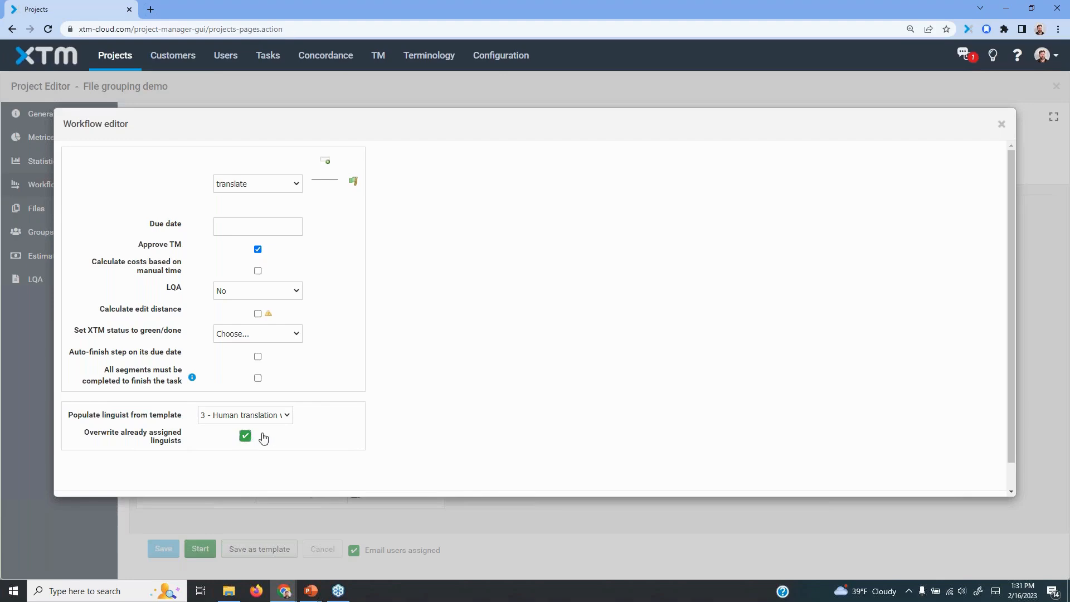
scroll(683, 399, "down", 1)
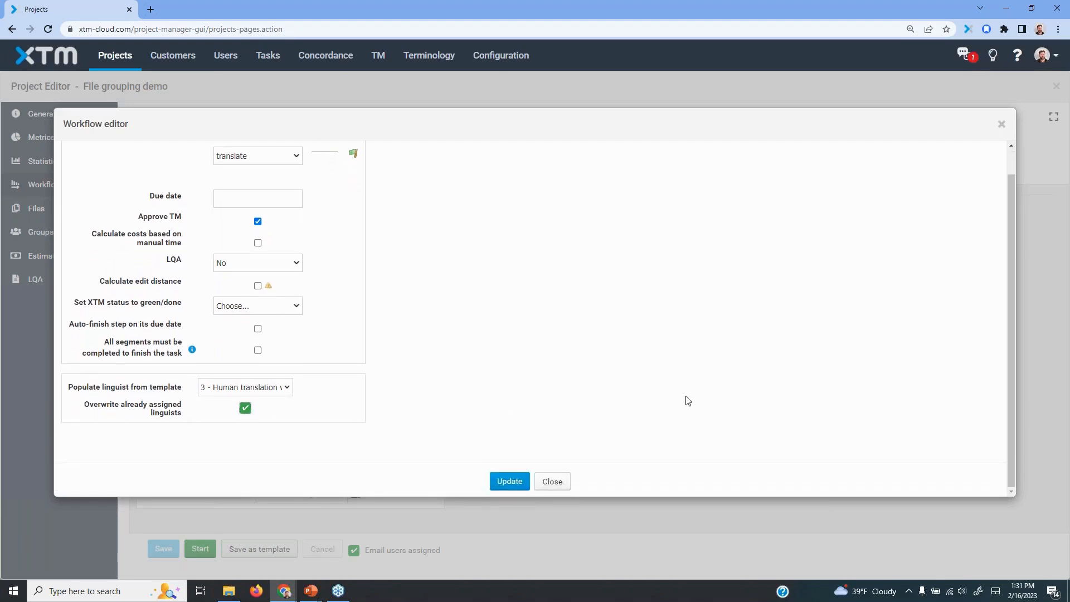
left_click(509, 481)
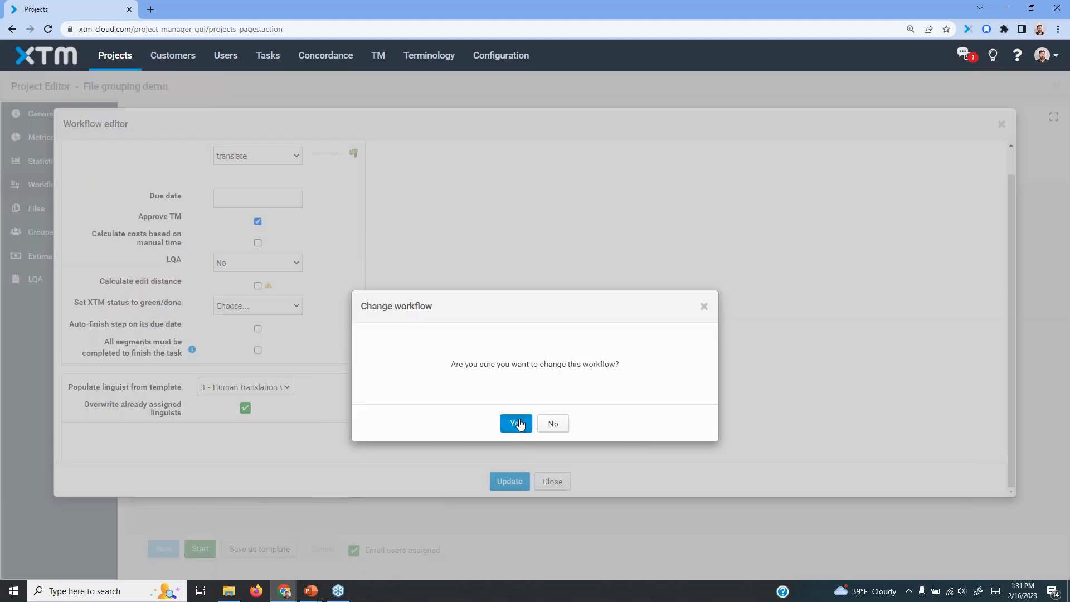
left_click(520, 426)
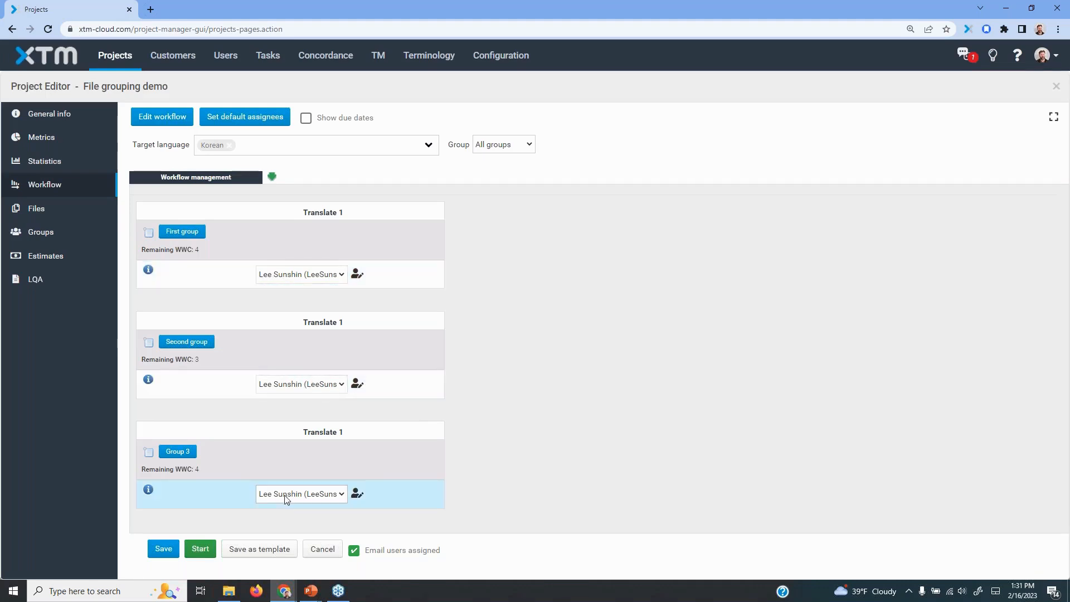
Open Group 3, populate its linguists from the 3 - Human translation with MT template with overwriting of assigned linguists enabled, and save
left_click(176, 452)
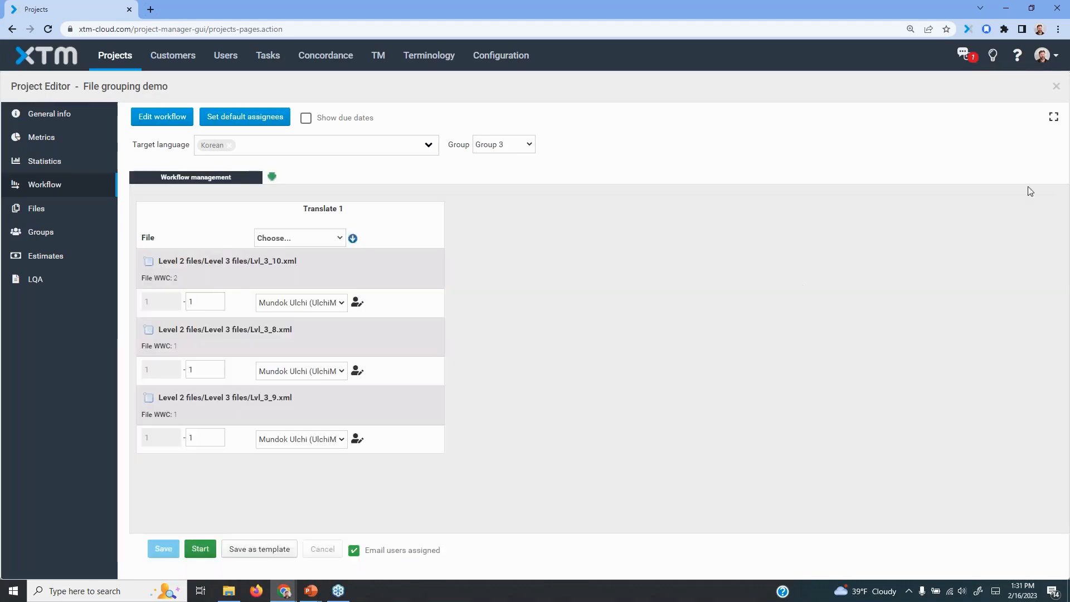
left_click(1057, 88)
left_click(678, 363)
left_click(157, 121)
left_click(647, 364)
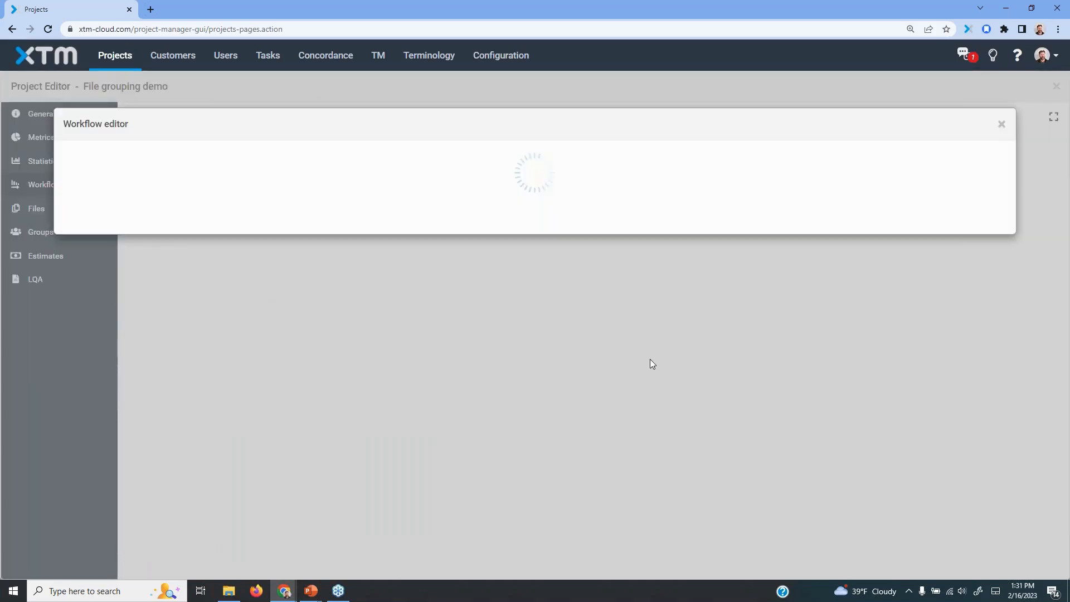
left_click(282, 414)
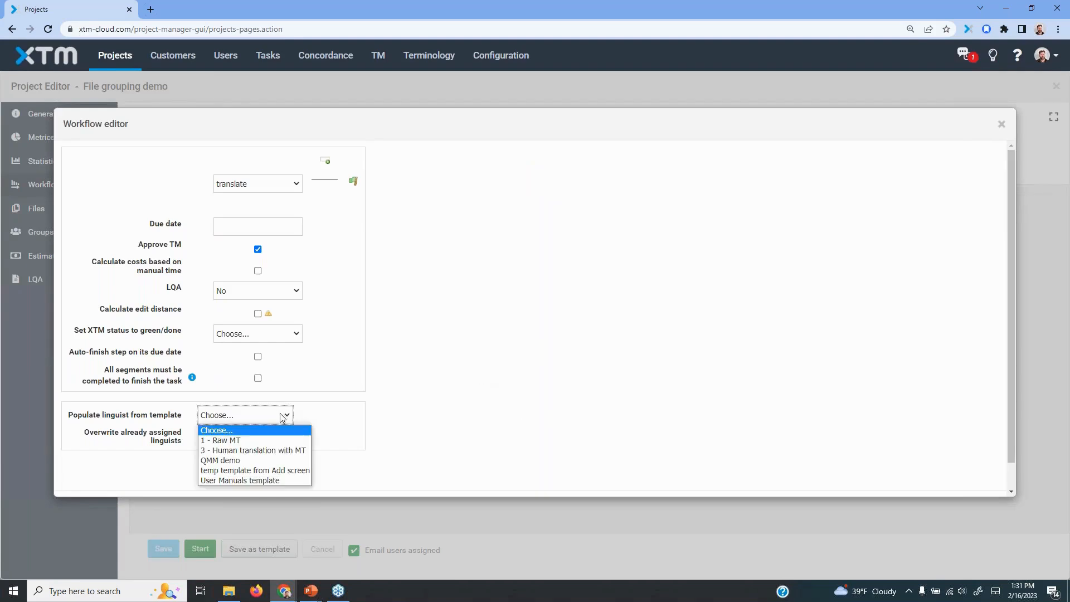
left_click(246, 450)
left_click(245, 435)
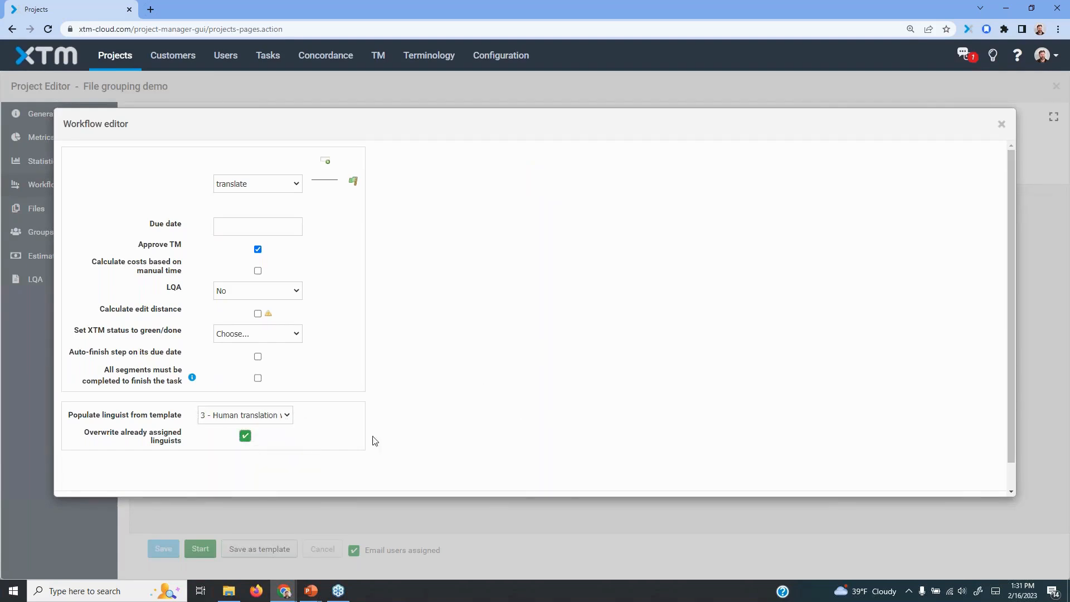
scroll(724, 390, "down", 1)
left_click(504, 484)
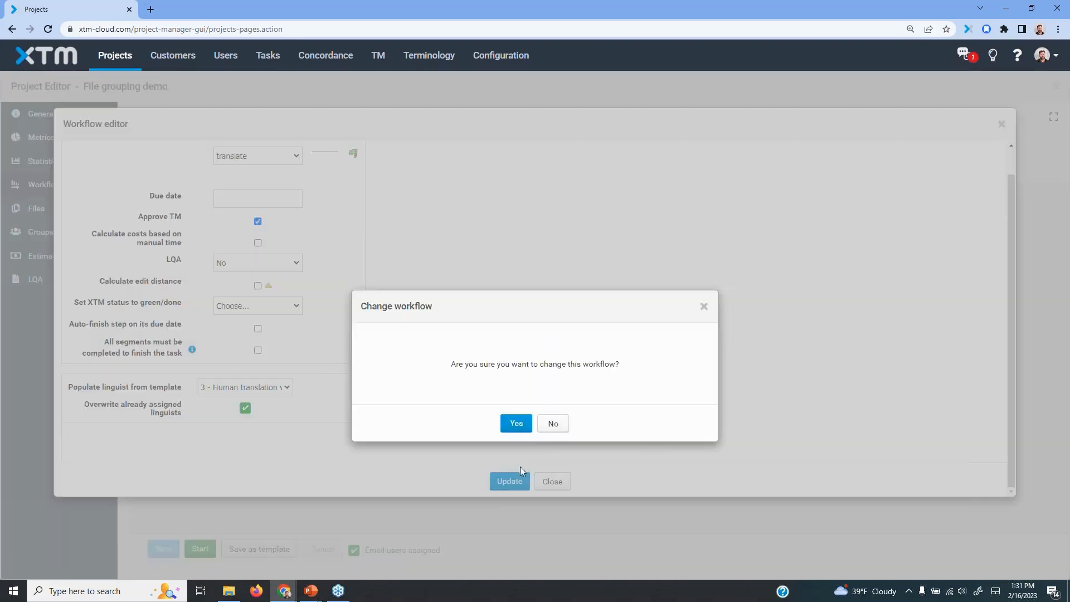
left_click(517, 424)
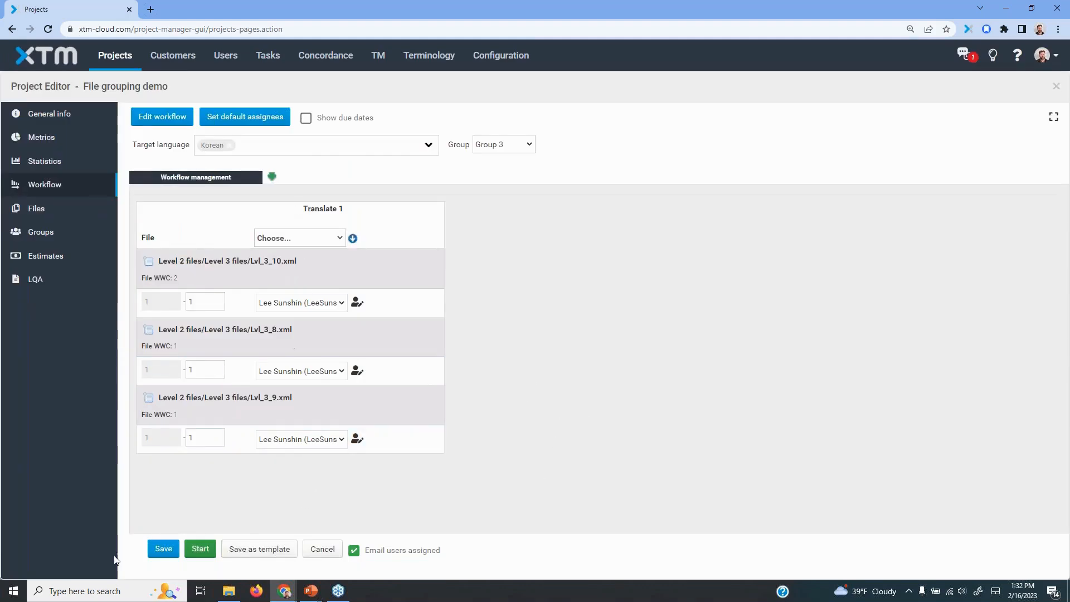
left_click(157, 552)
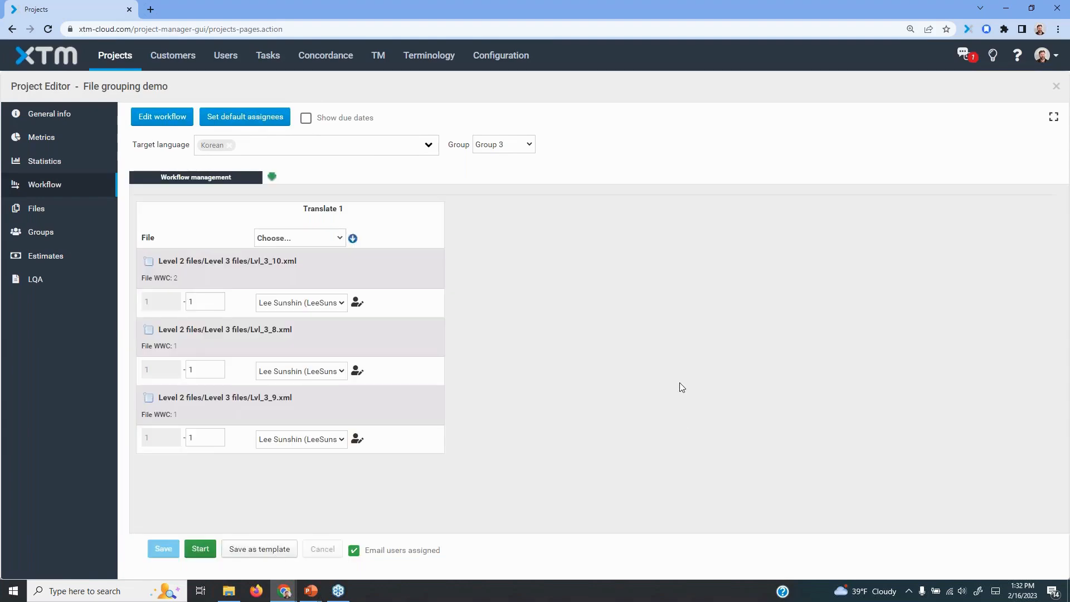
Check which templates the workflow editor offers for populating Group 3's linguists, and close the editor without changes
left_click(167, 125)
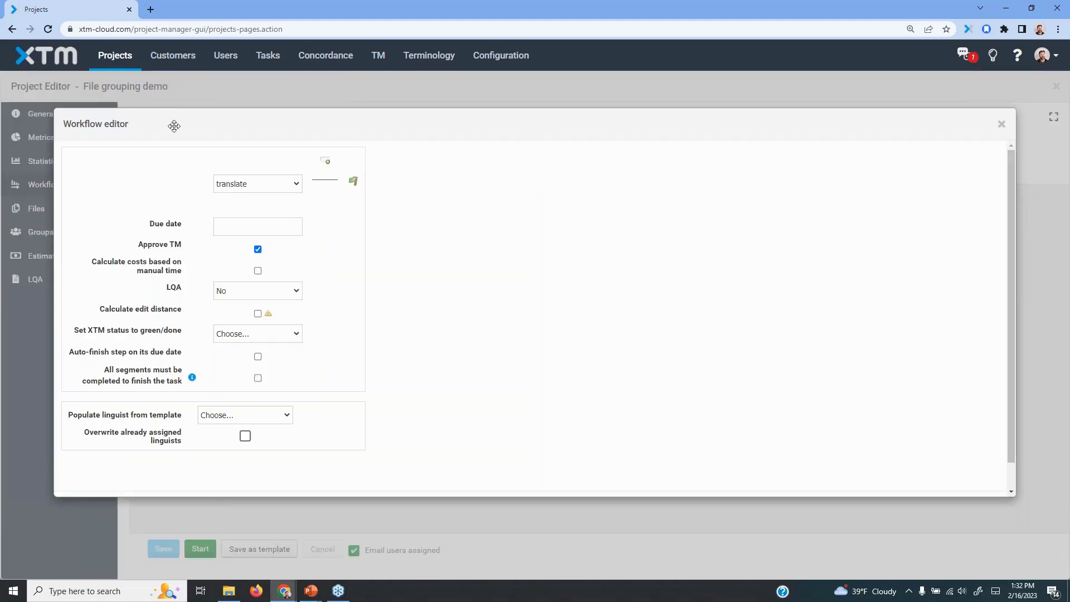
left_click(240, 421)
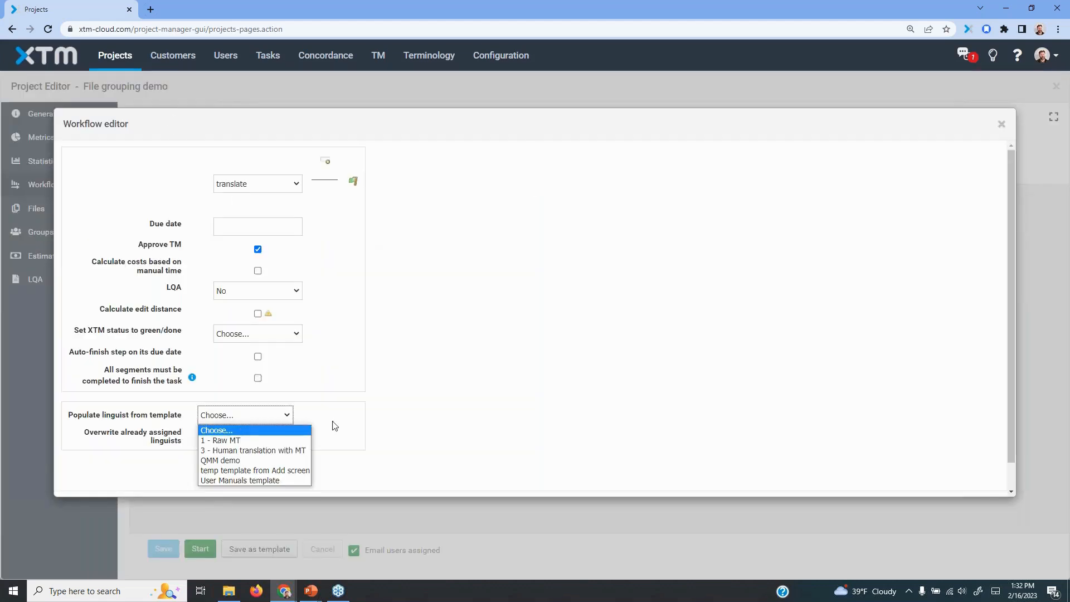
left_click(569, 458)
scroll(580, 457, "down", 1)
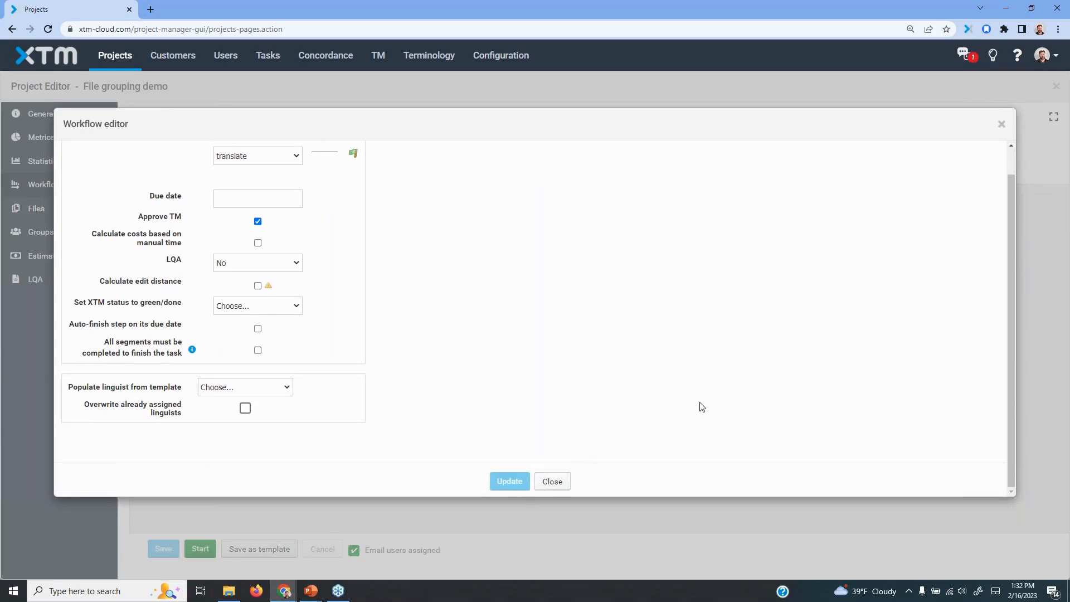
left_click(1002, 123)
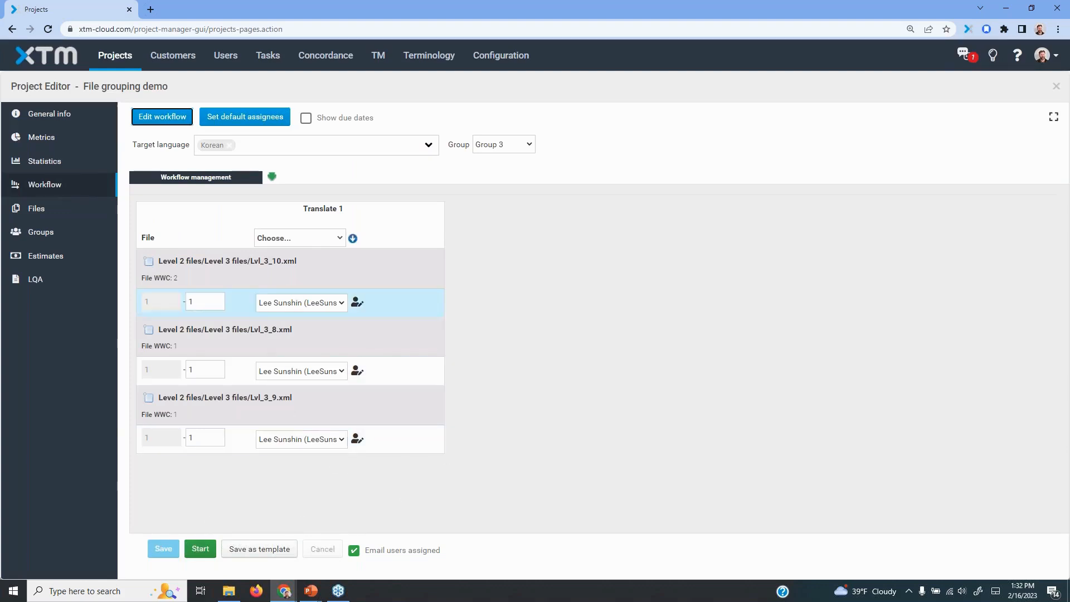
Show all Korean groups, populate their linguists from the 3 - Human translation with MT template, overwriting assigned linguists, and save
left_click(503, 156)
left_click(504, 160)
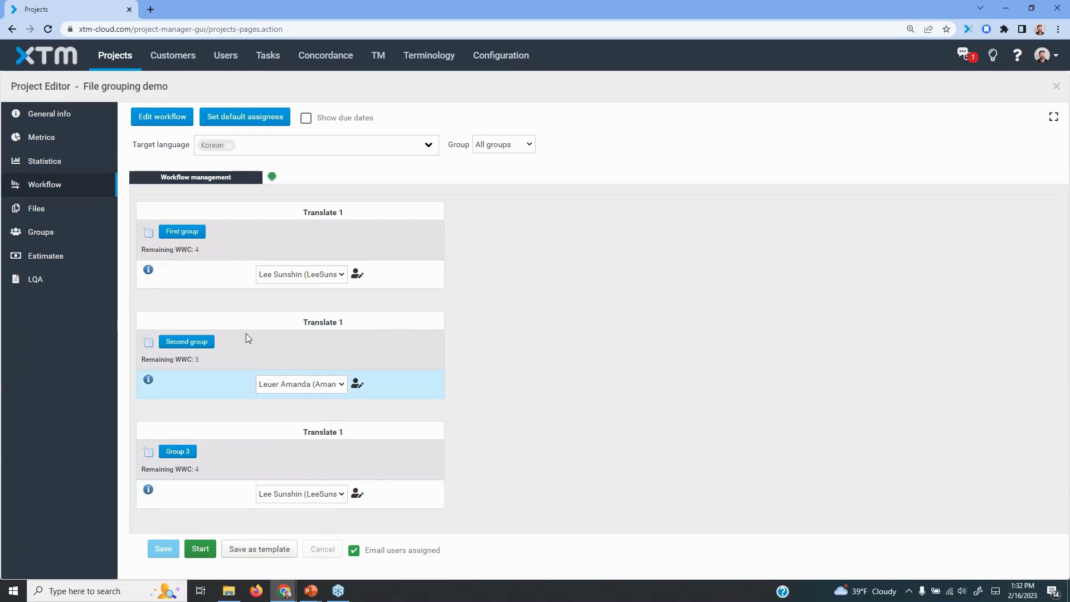
left_click(147, 117)
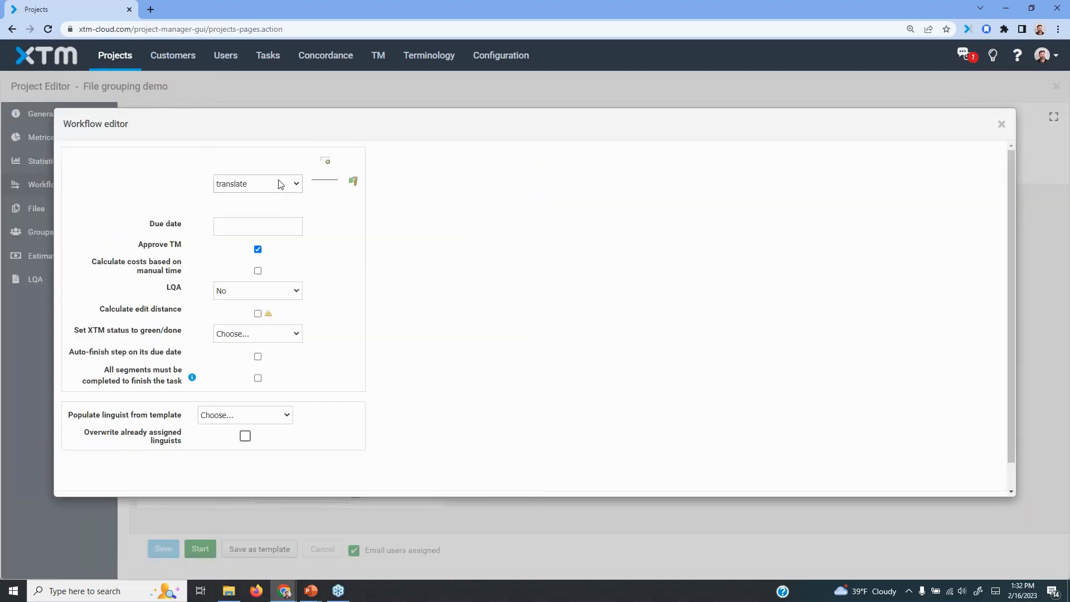
left_click(245, 420)
left_click(239, 453)
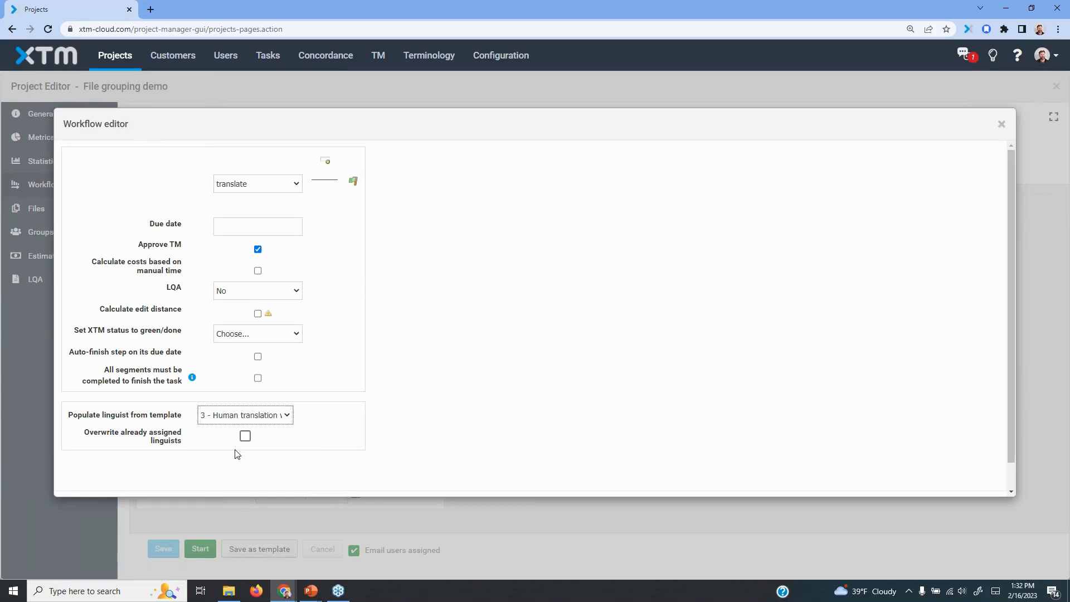
left_click(245, 436)
scroll(667, 379, "down", 2)
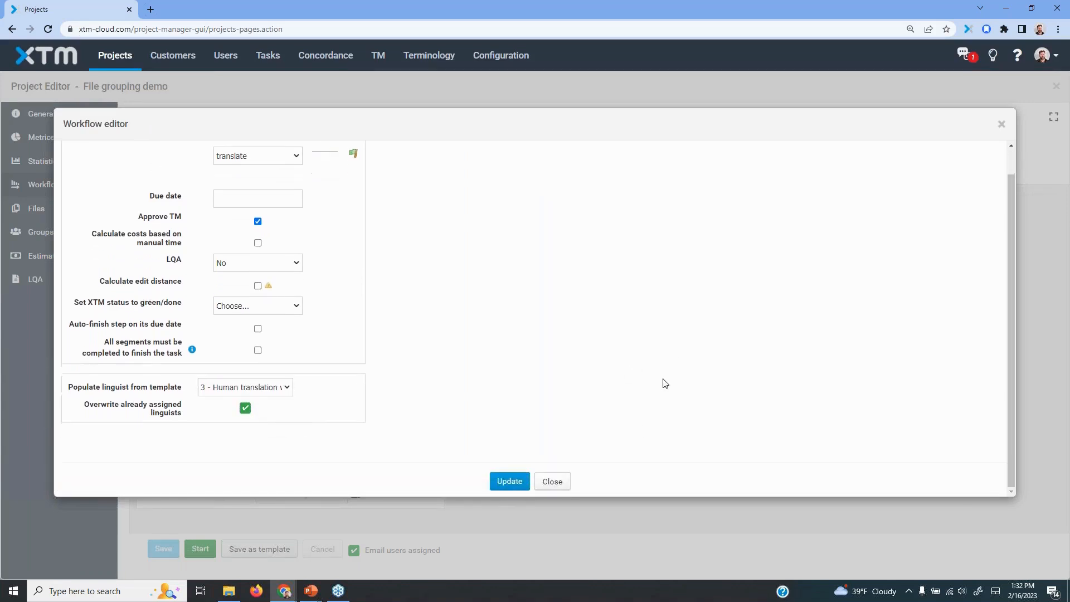
left_click(510, 488)
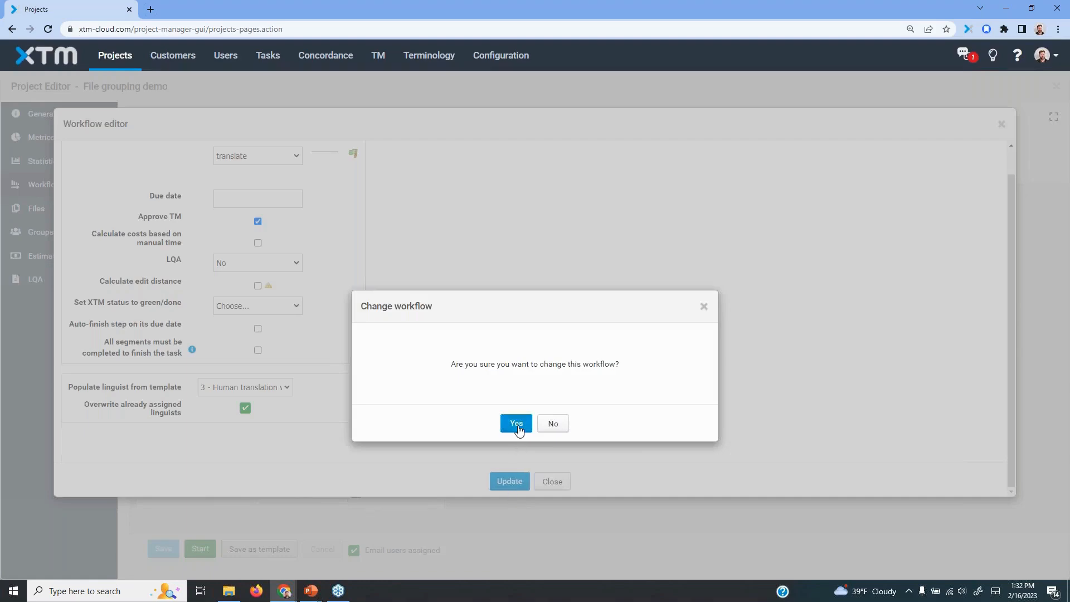
left_click(517, 425)
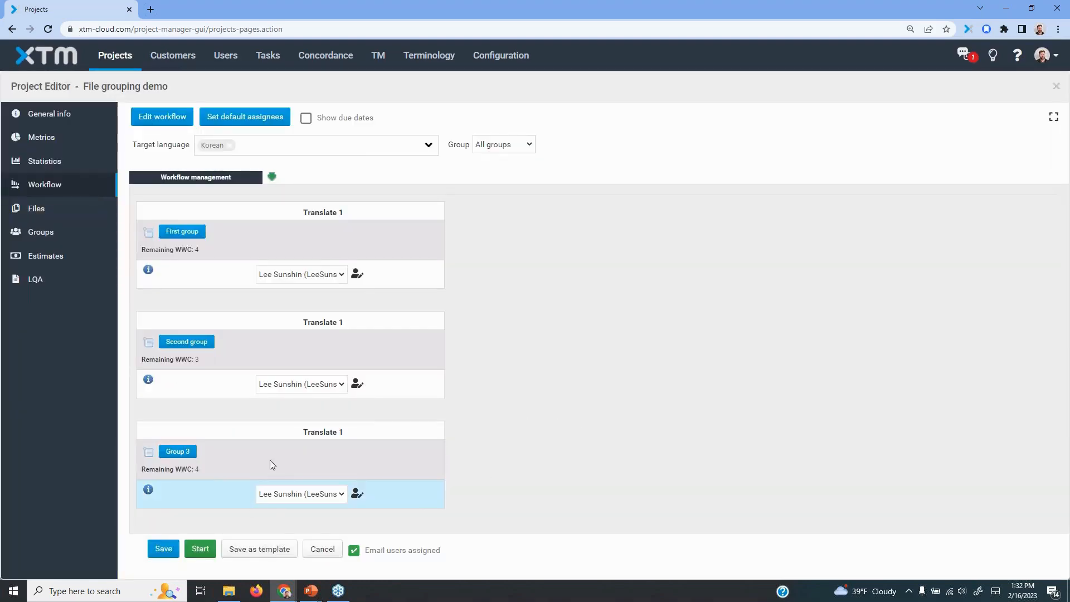
left_click(200, 549)
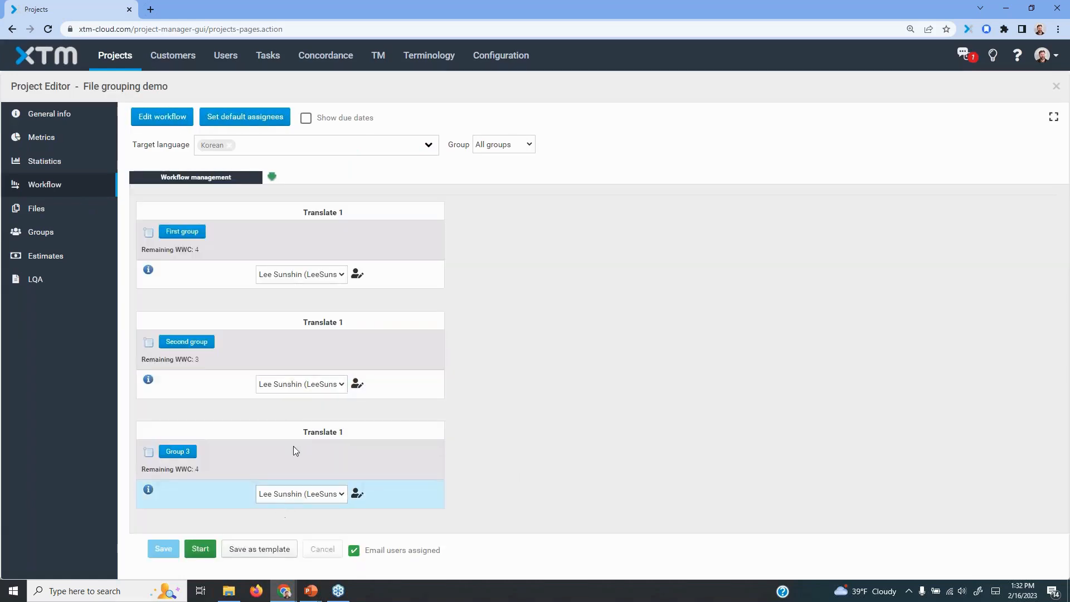
Check the linguist choices for Translate 1 of Second group, and close the project
left_click(318, 384)
left_click(393, 383)
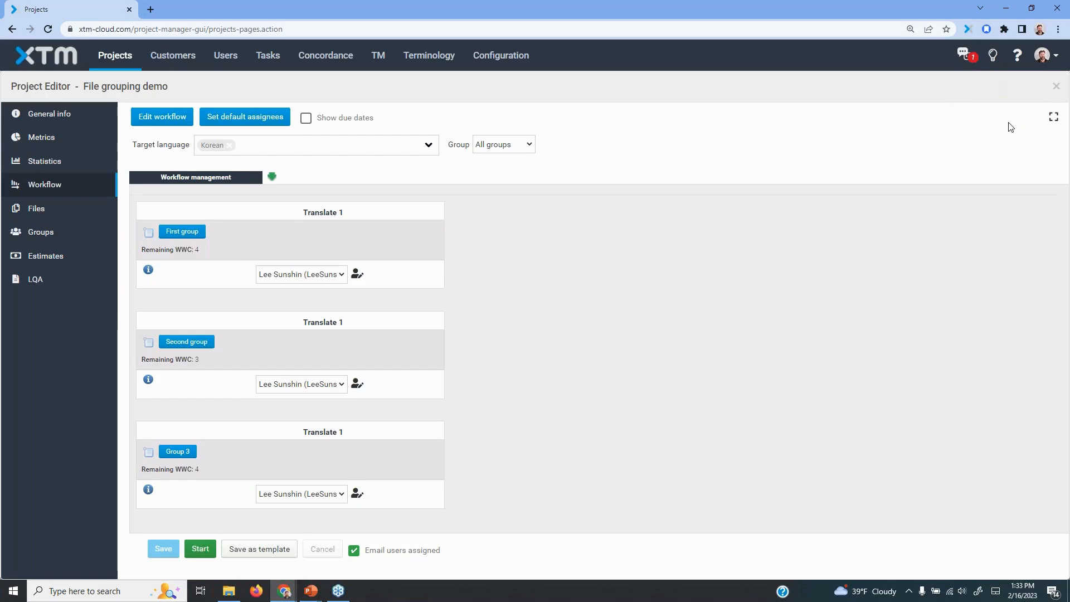
left_click(1058, 89)
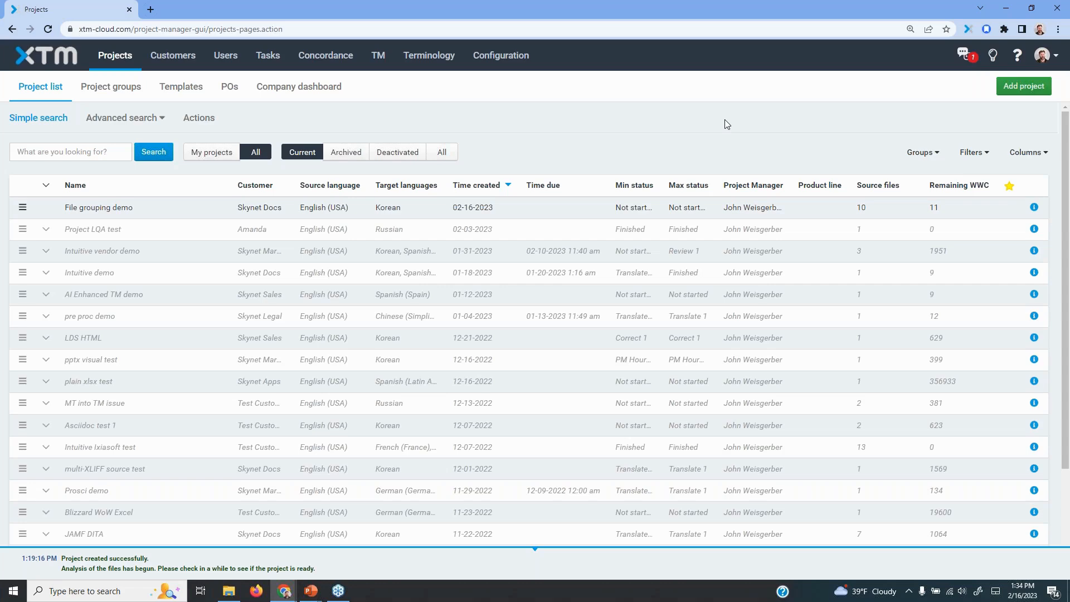
Open the Projects settings in the configuration and locate the Joining files in sets section
left_click(504, 55)
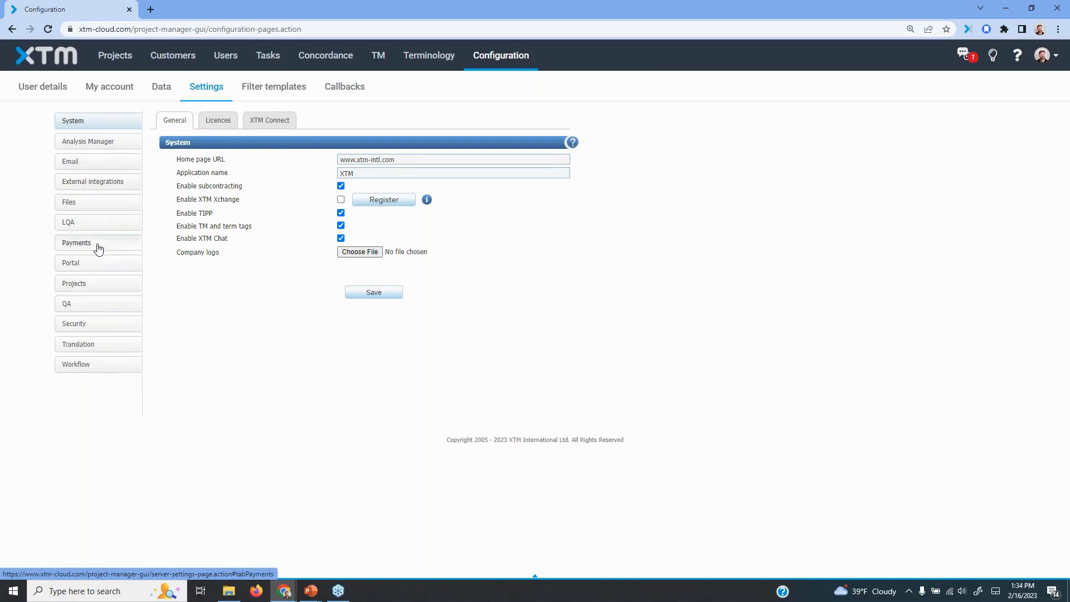
left_click(94, 285)
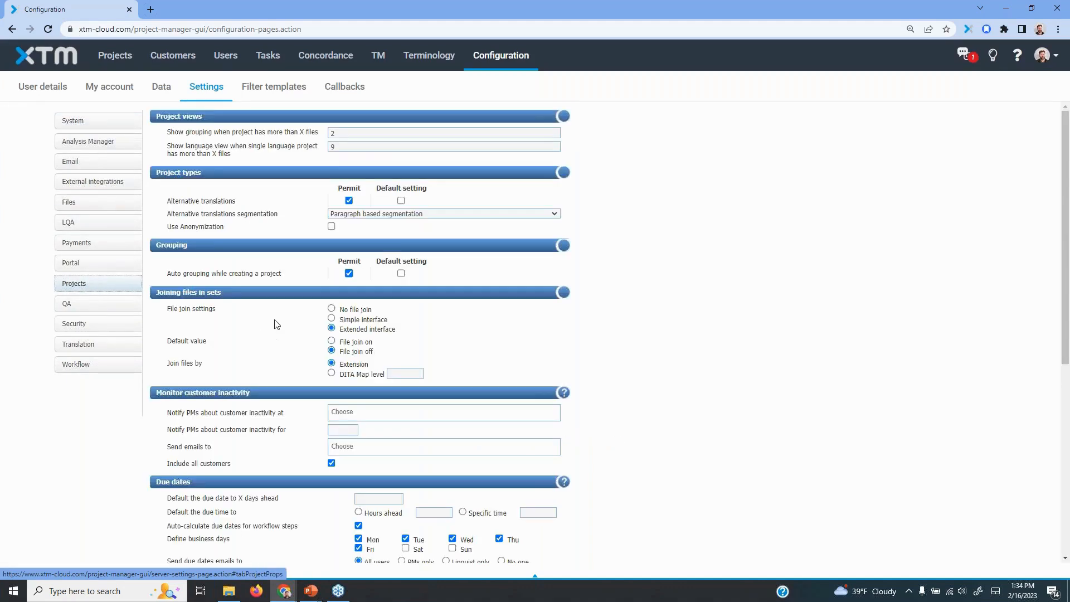
left_click_drag(157, 296, 227, 300)
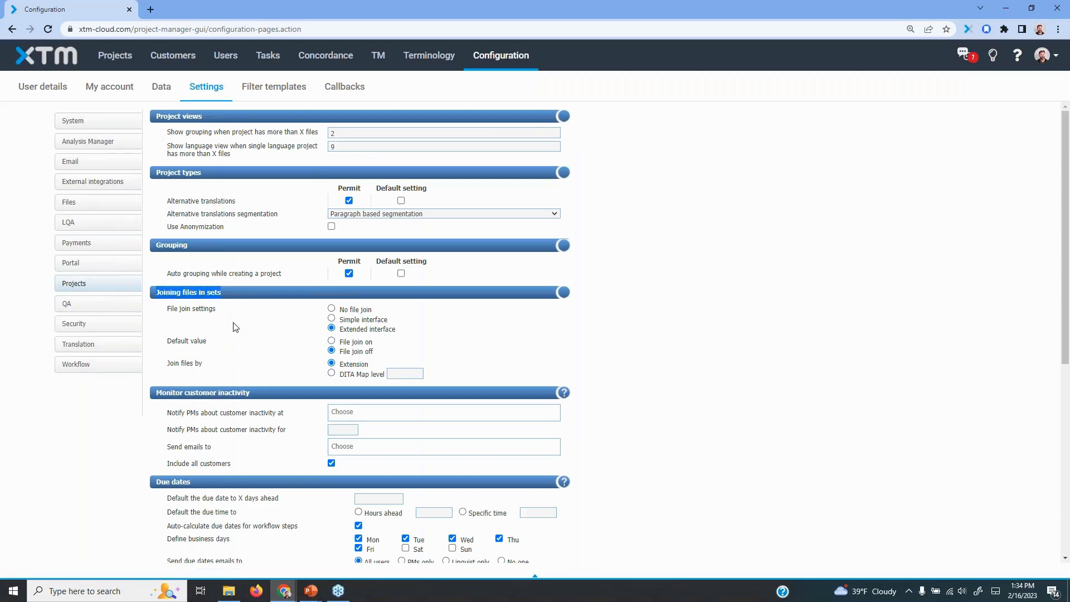
Compare the file join settings No file join and Simple interface, and return to Extended interface
left_click(331, 308)
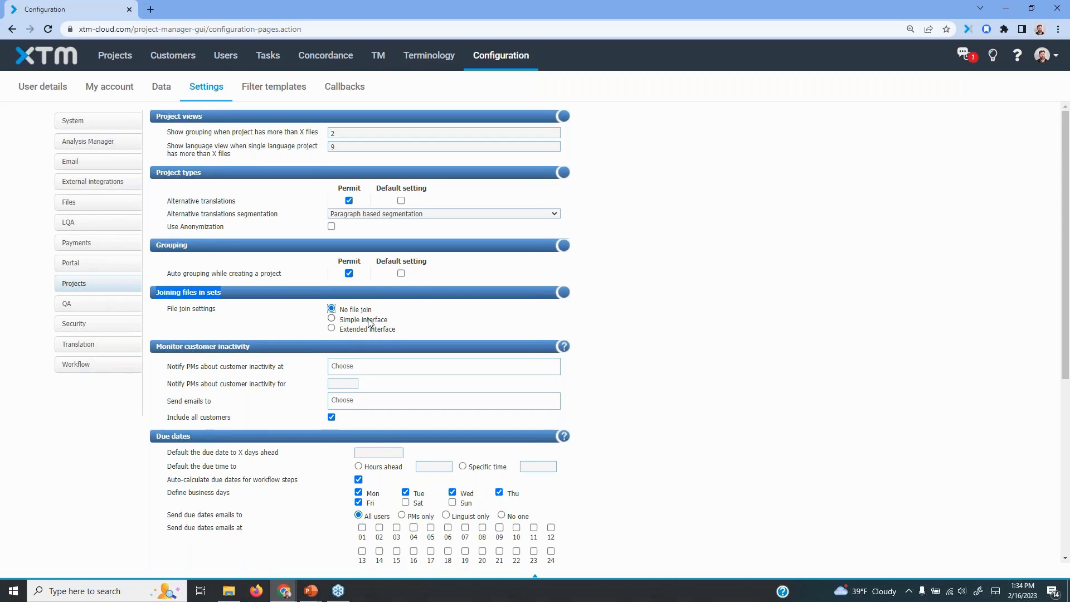
left_click(333, 319)
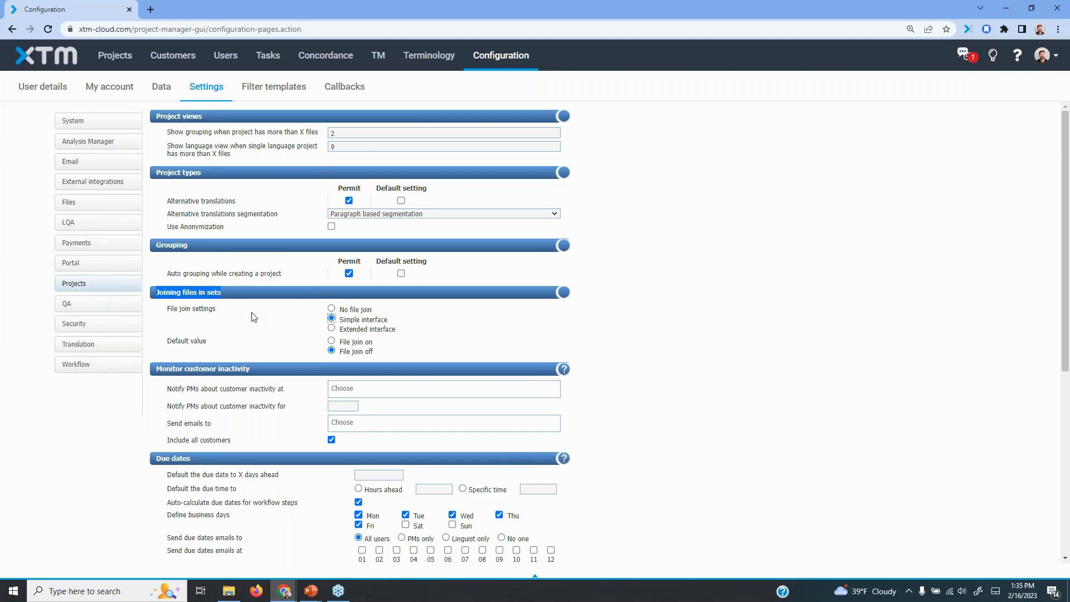
left_click(345, 330)
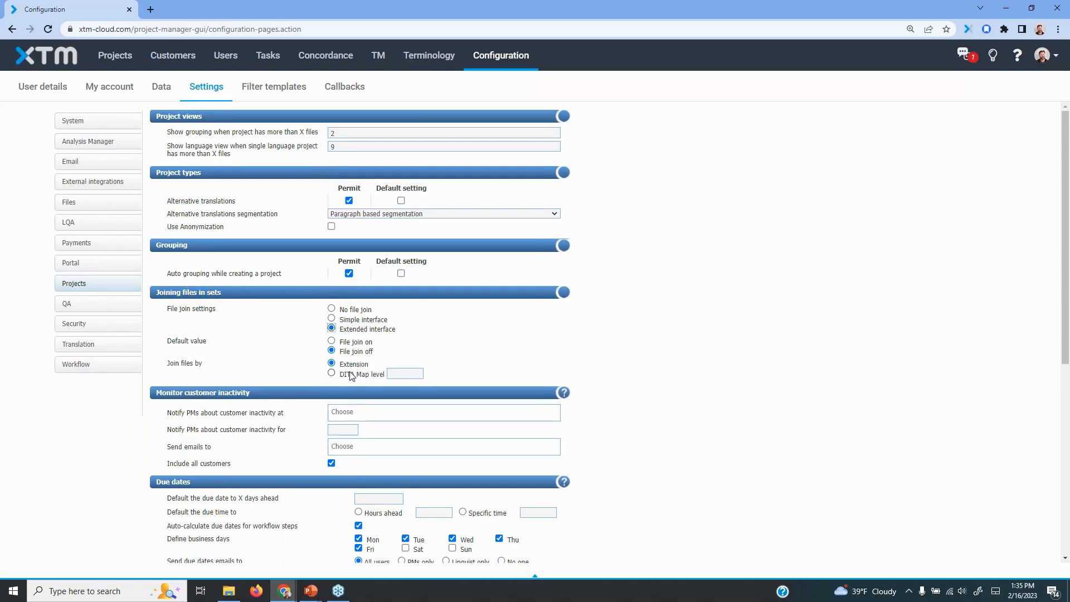
Set files to be joined by DITA Map level, with level 2
left_click_drag(342, 378, 374, 380)
left_click(376, 377)
left_click(372, 373)
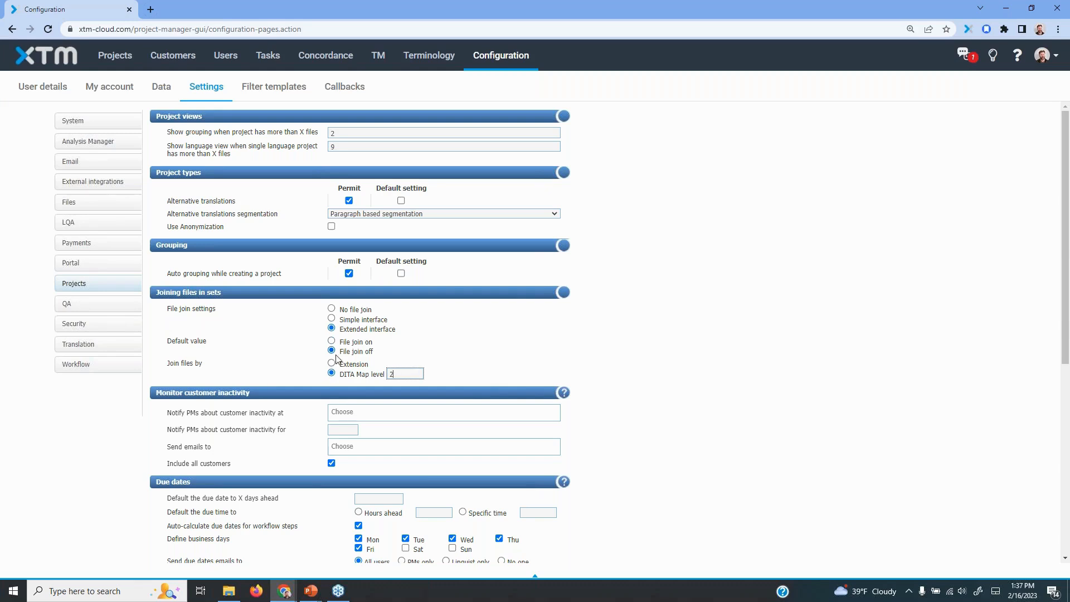
Set files to be joined by Extension, and make auto grouping the default setting when creating a project
left_click(500, 361)
left_click(332, 363)
left_click_drag(381, 262, 421, 261)
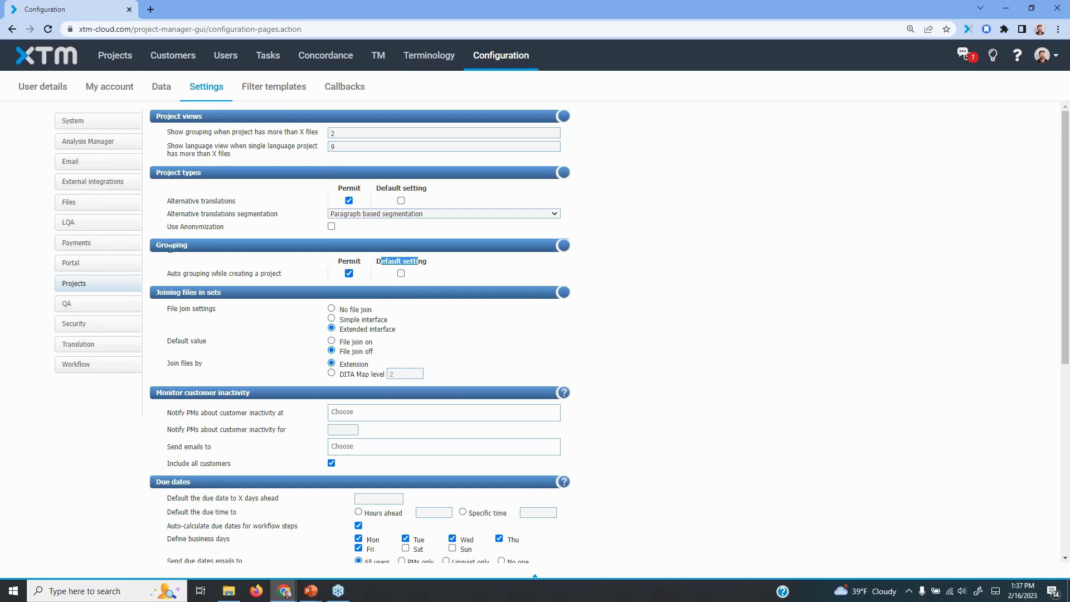
left_click(401, 274)
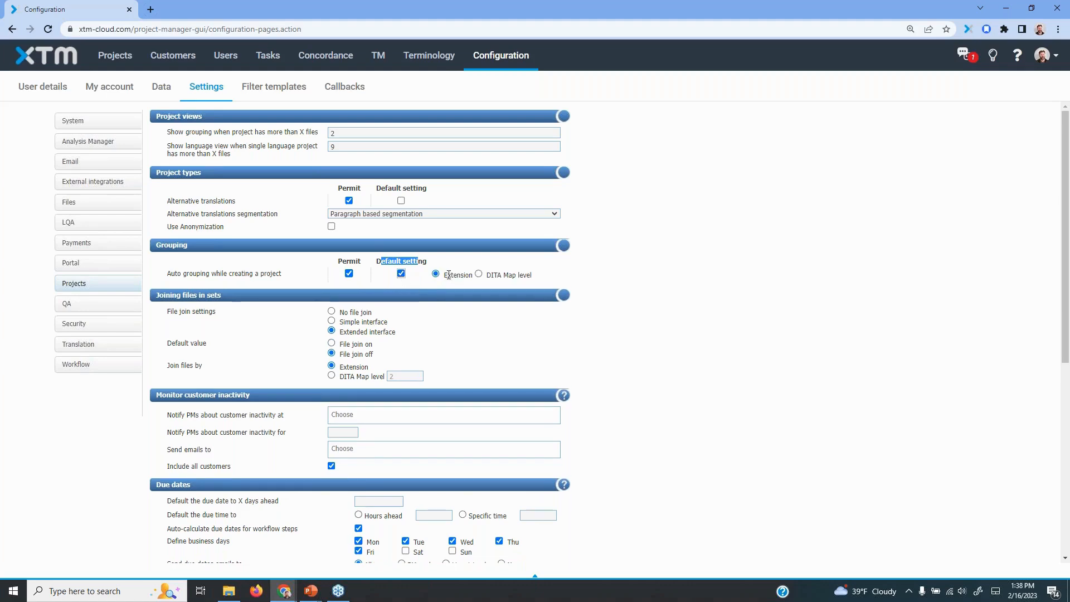
left_click_drag(444, 275, 534, 277)
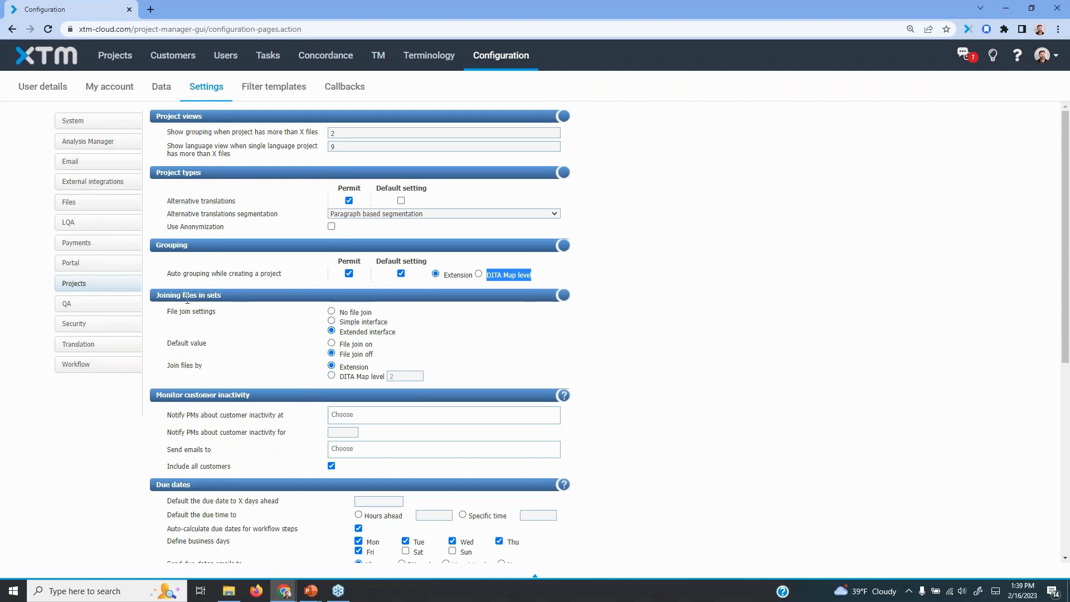
Start a new project for the customer Skynet Docs
left_click(120, 58)
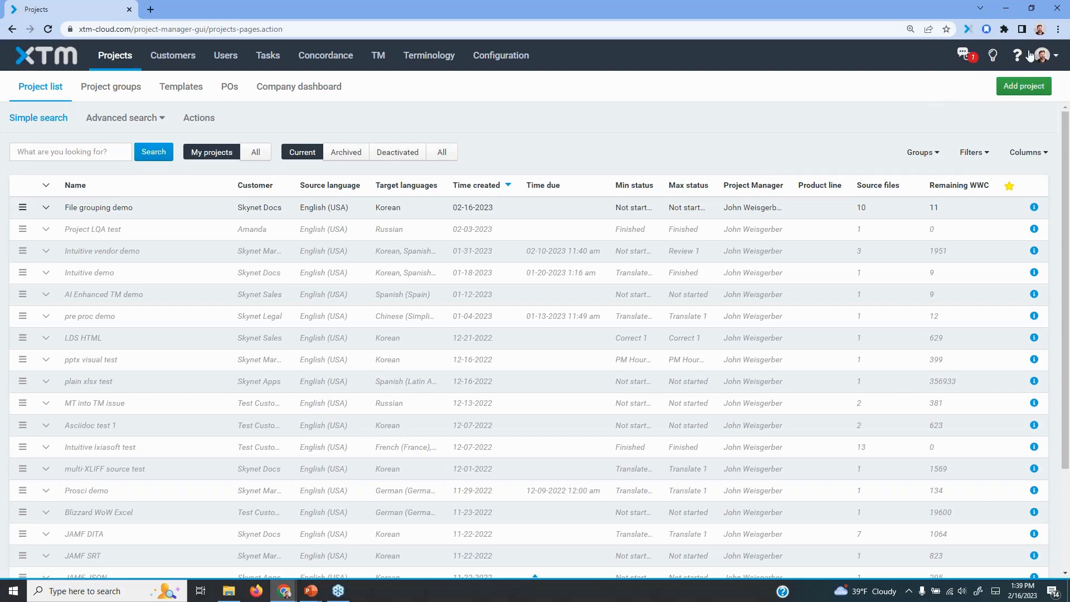
left_click(1019, 93)
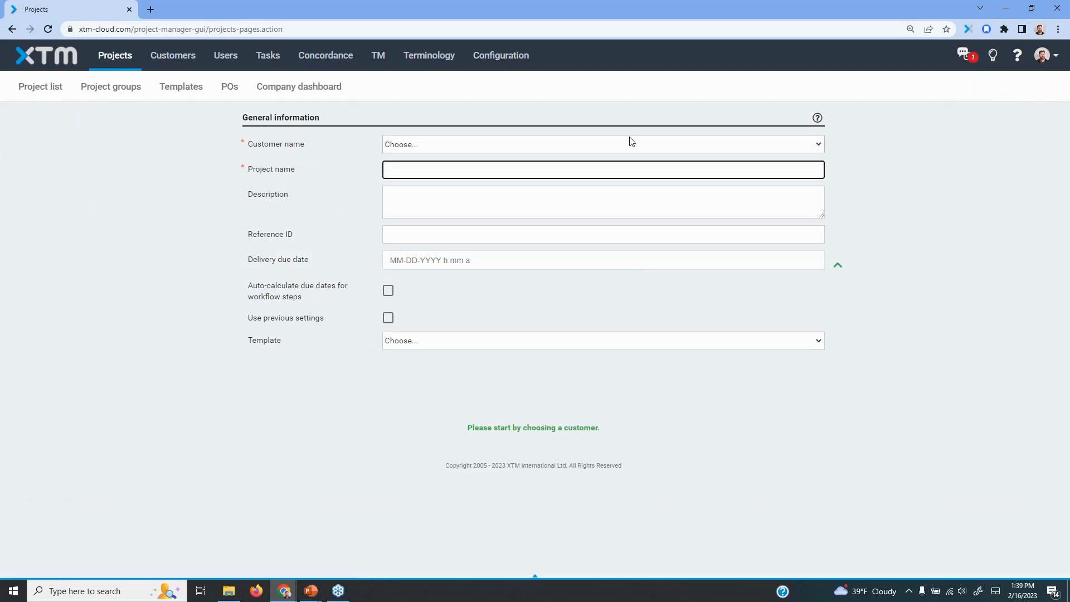
left_click(495, 146)
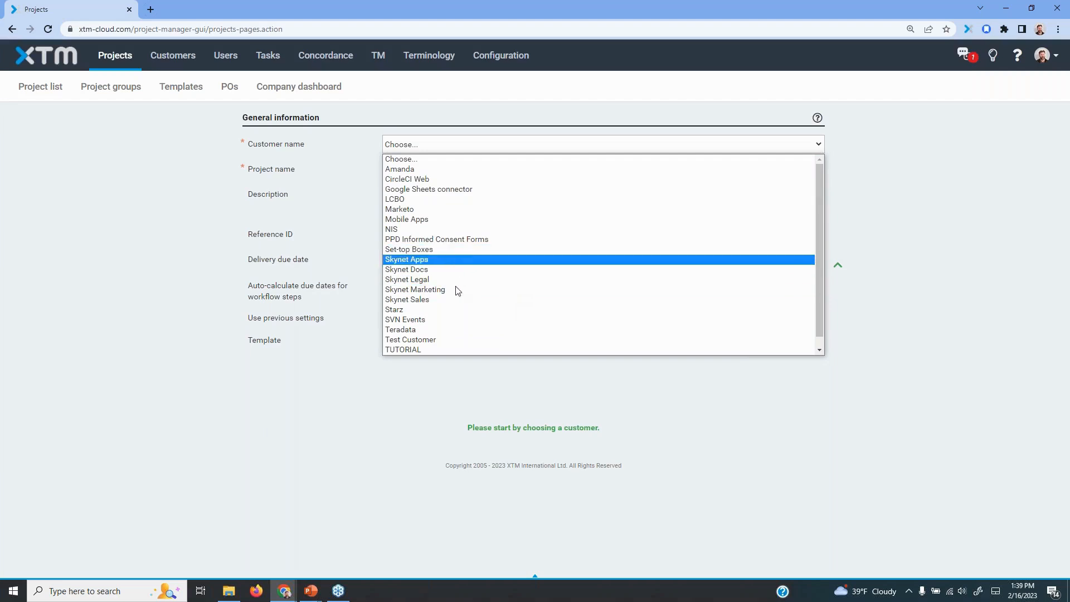
left_click(433, 269)
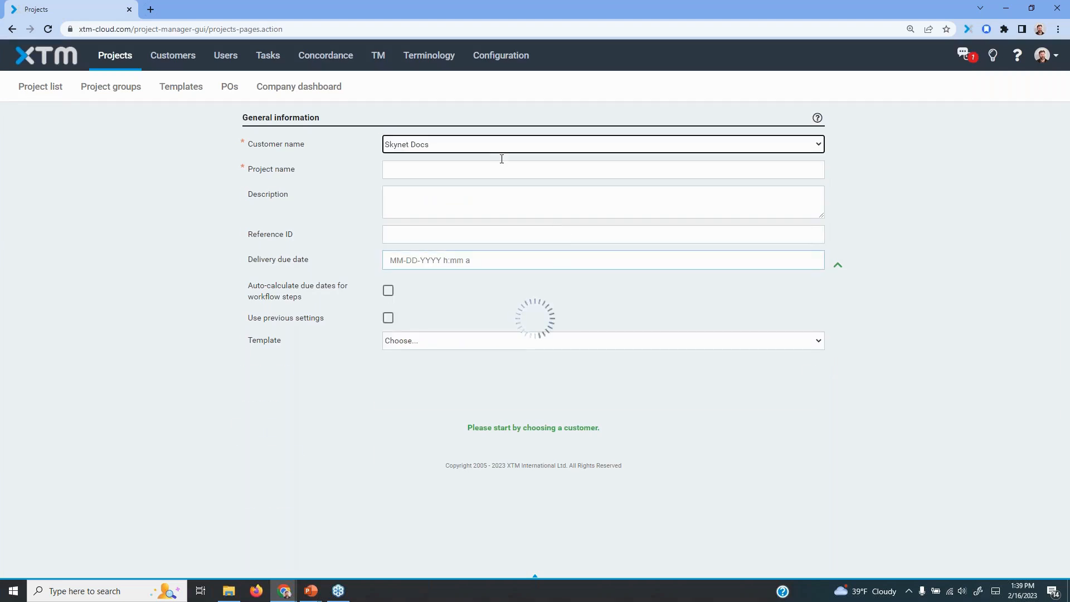
Name the new project "File joining demo"
left_click(487, 169)
type("File ")
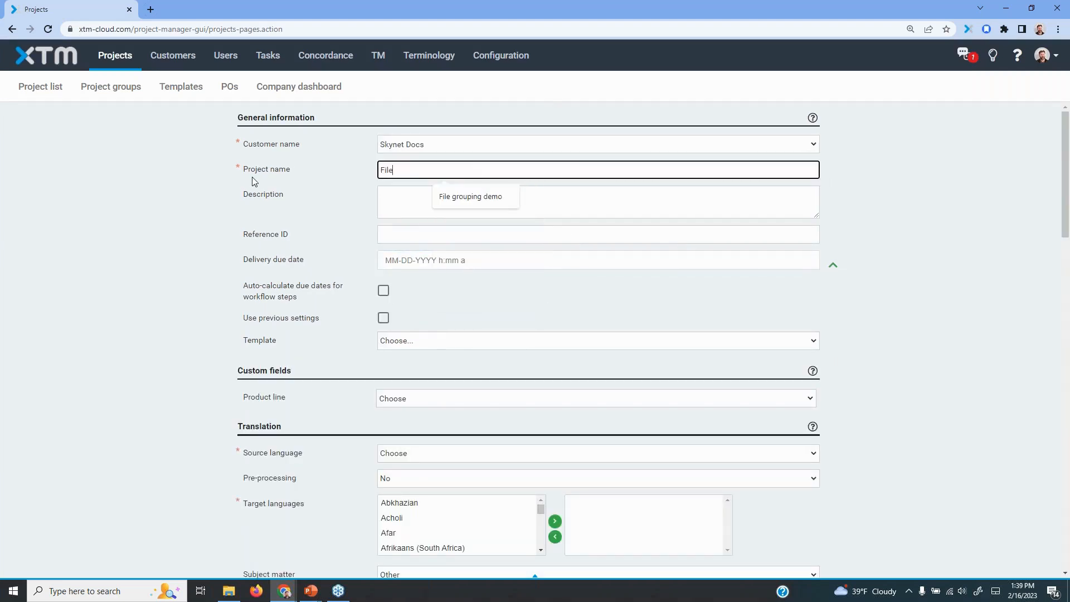
type("joing")
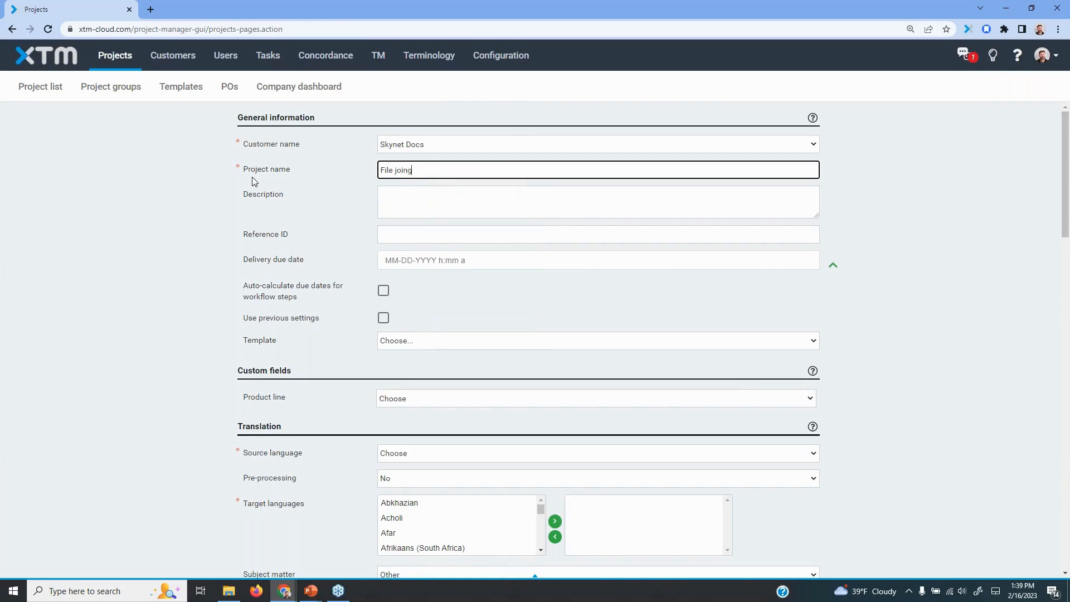
key("BackSpace")
type("ing demo")
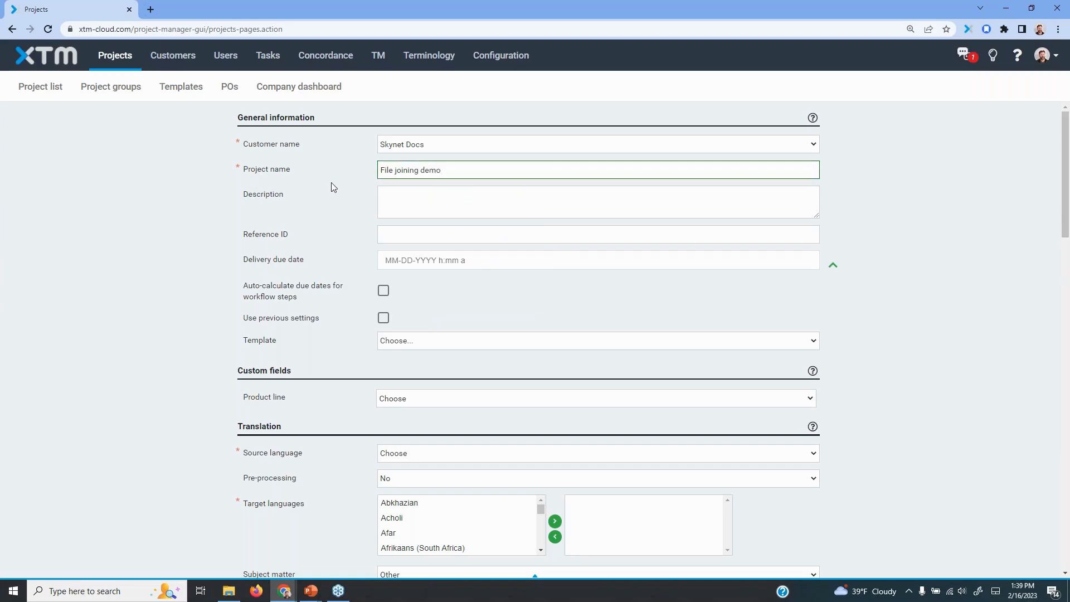
left_click(351, 265)
scroll(212, 349, "down", 2)
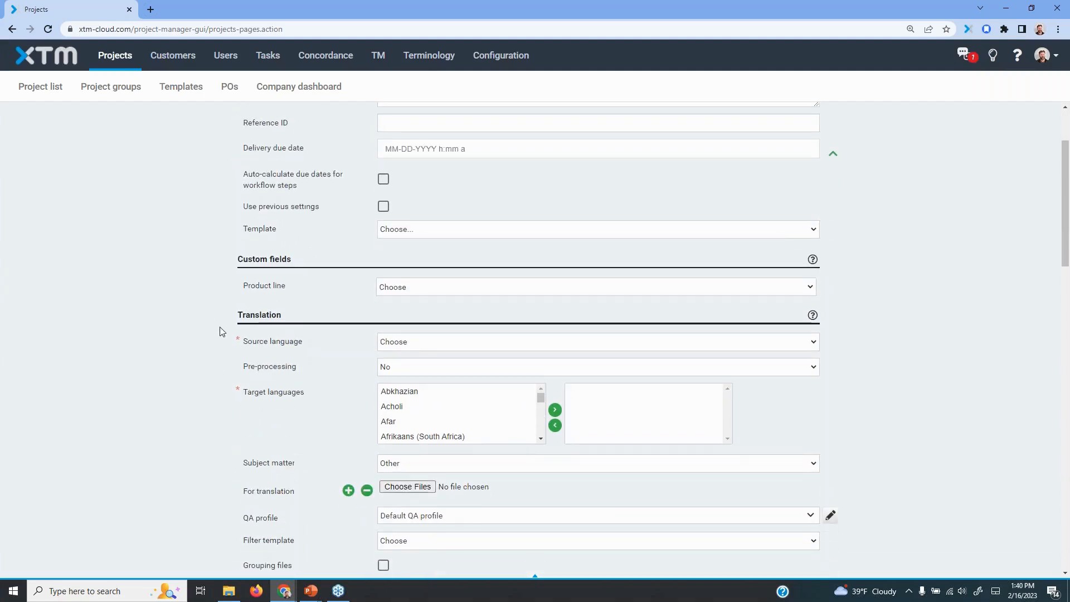
left_click(422, 342)
key("e")
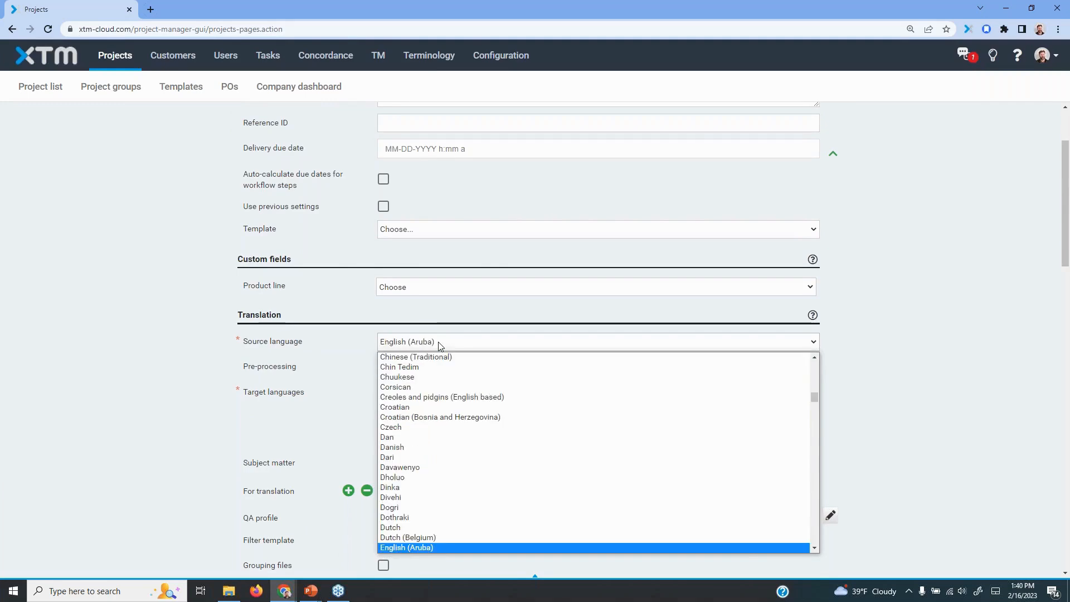
left_click(161, 298)
Apply the customer's previous project settings to the new project
scroll(170, 286, "up", 2)
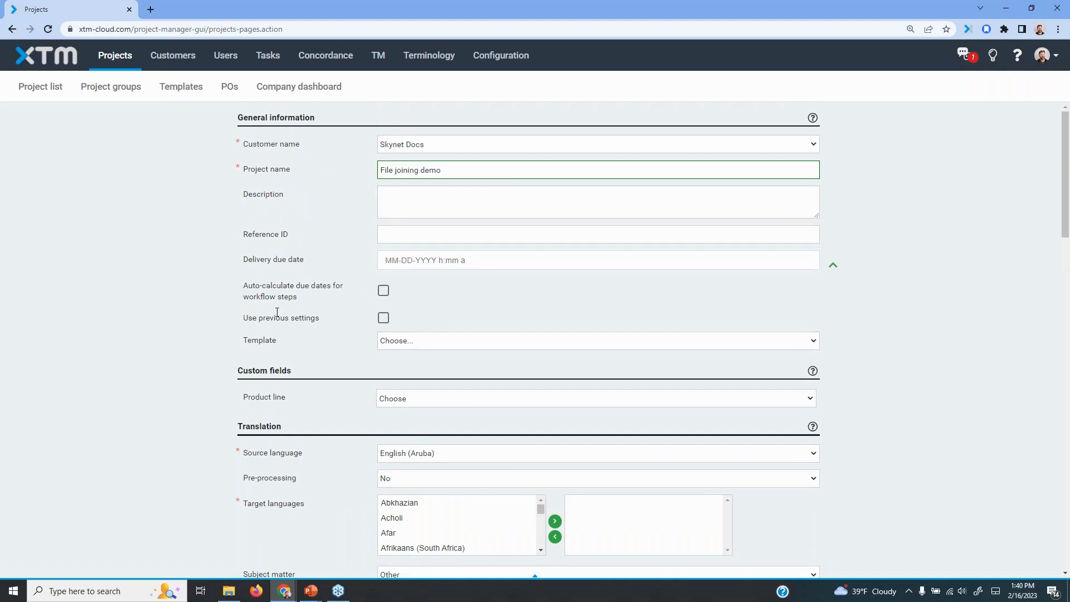
left_click_drag(246, 315, 325, 317)
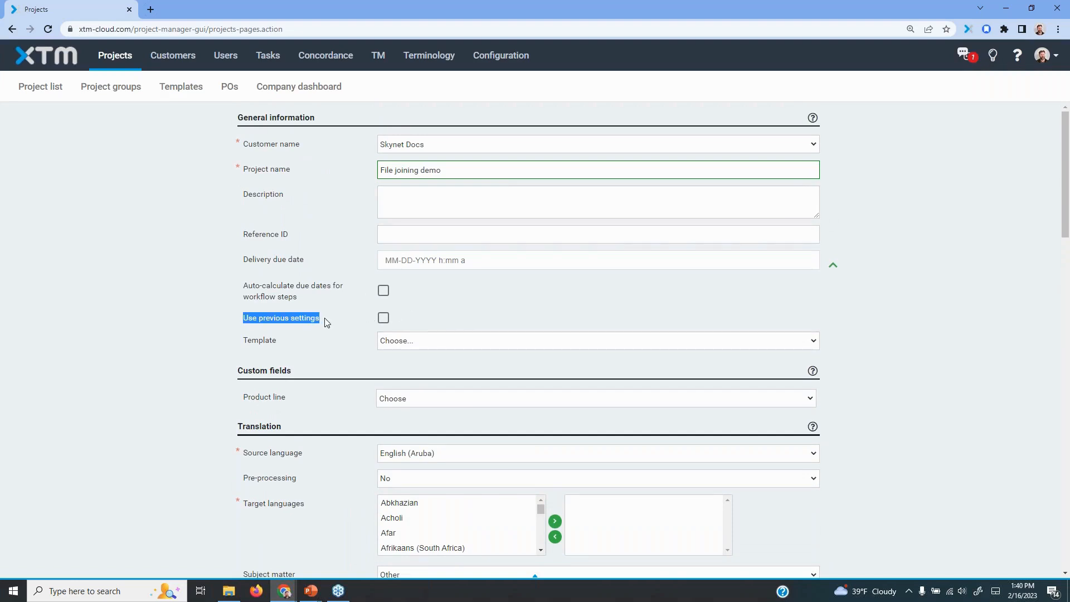
left_click(383, 319)
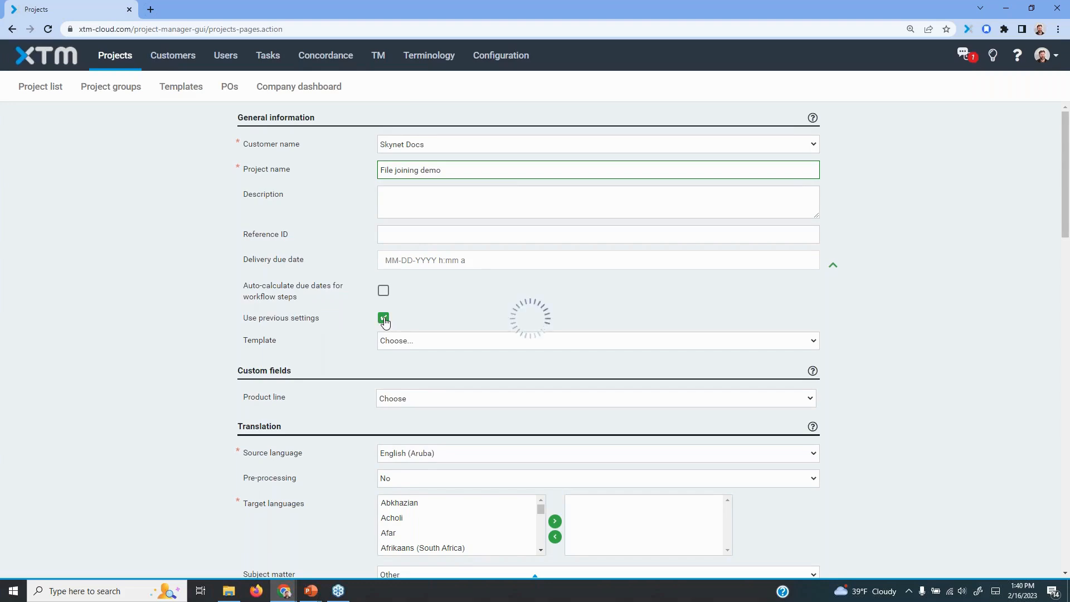
Review the settings carried over to the new project, including languages, workflow, customer TM and terminology, and match handling
scroll(944, 400, "down", 3)
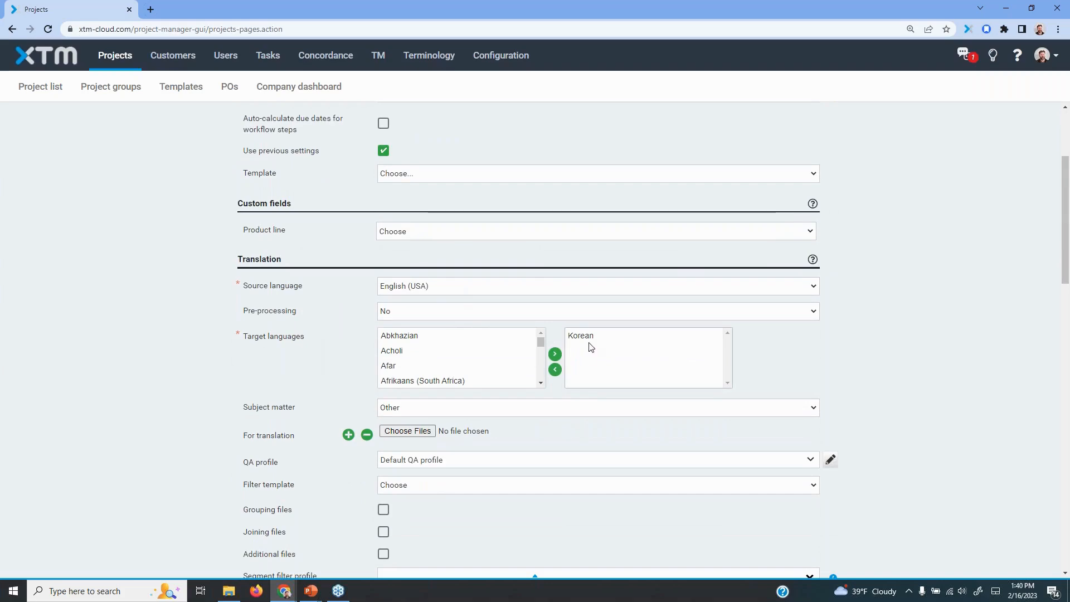
scroll(905, 394, "down", 3)
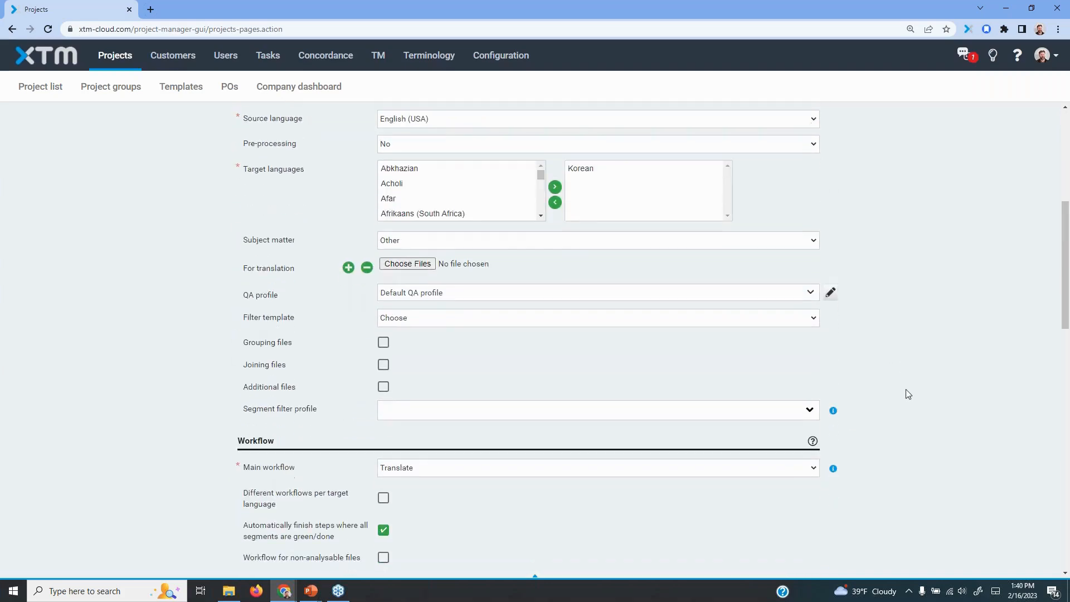
scroll(951, 239, "up", 5)
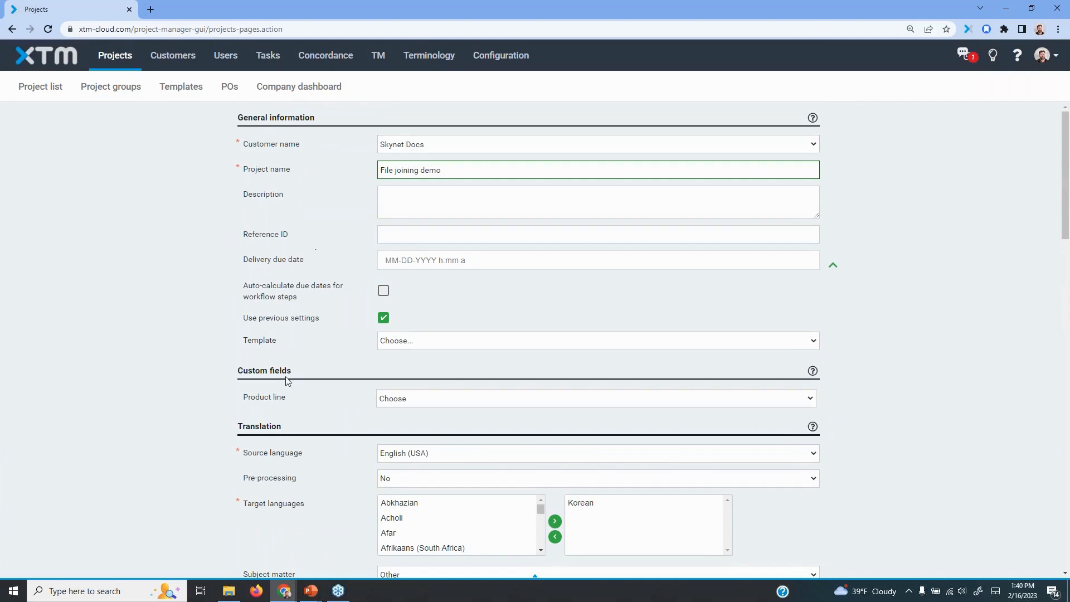
scroll(397, 393, "down", 3)
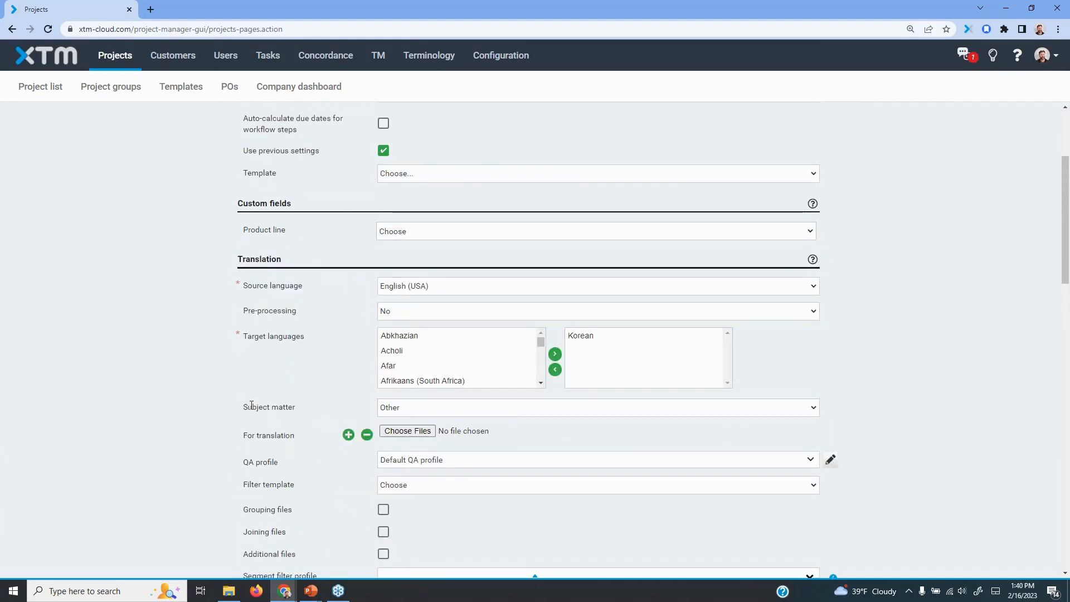
scroll(329, 311, "down", 5)
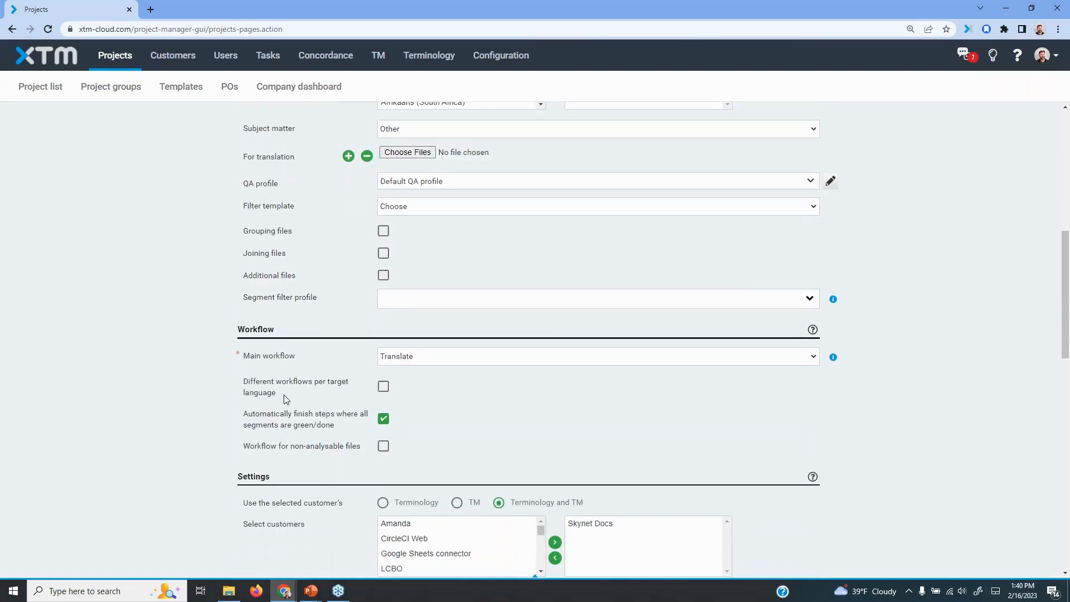
scroll(285, 399, "down", 5)
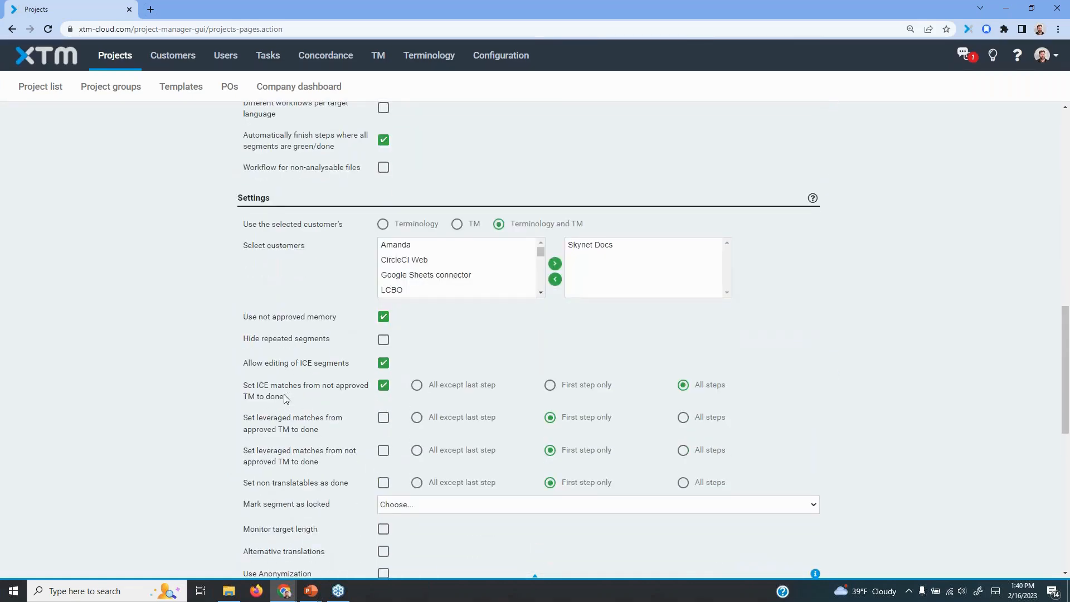
scroll(875, 355, "down", 3)
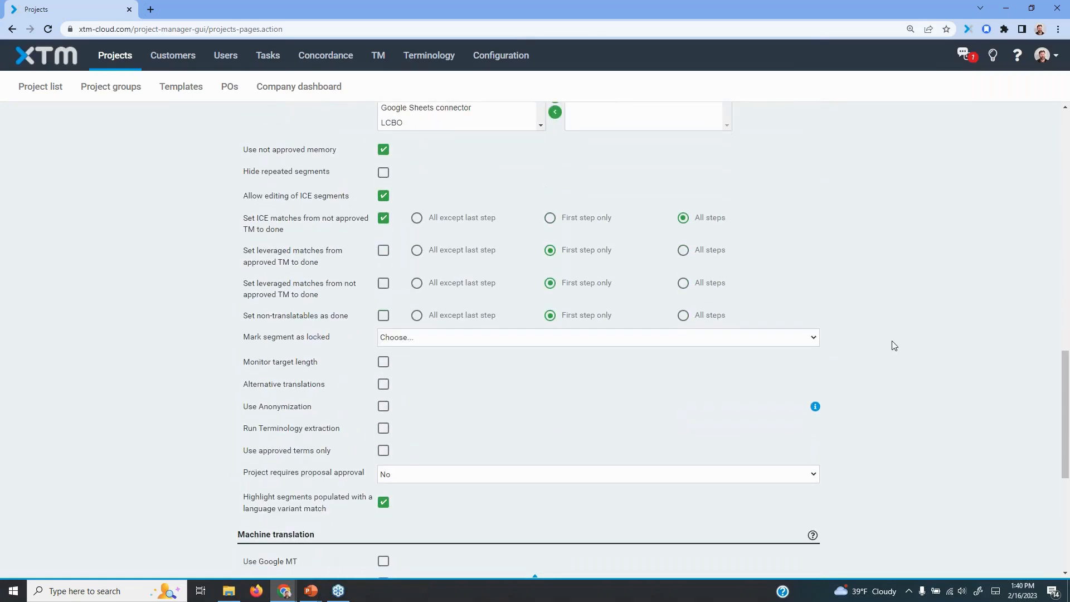
scroll(892, 346, "up", 8)
scroll(892, 314, "up", 5)
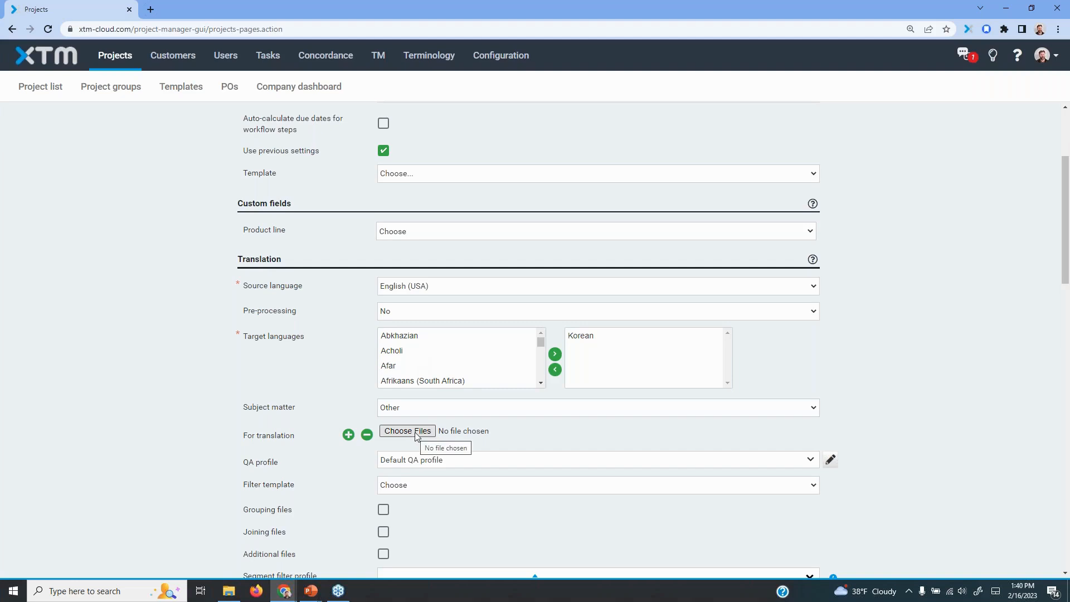
scroll(981, 327, "up", 3)
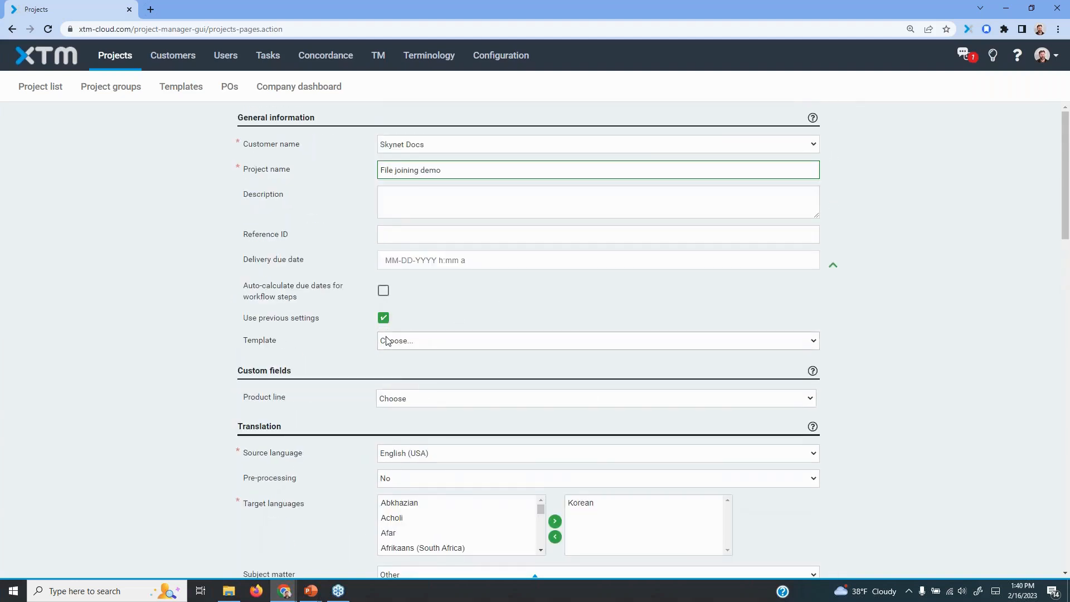
Check the XML files in the 100 files folder, and add 100 files.zip as the source for translation
scroll(142, 449, "down", 4)
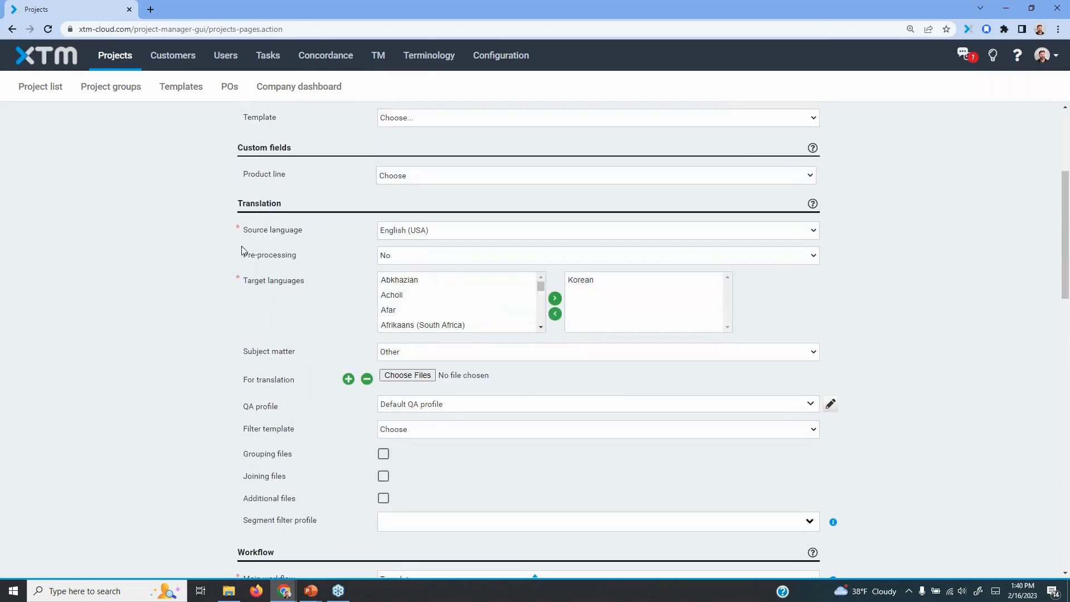
left_click(401, 380)
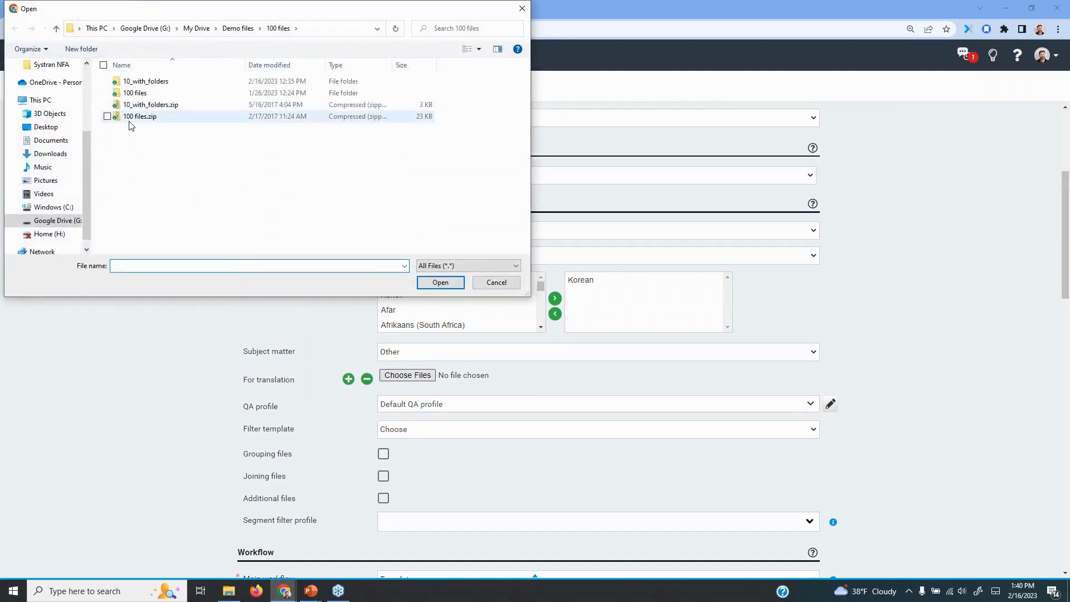
double_click(134, 93)
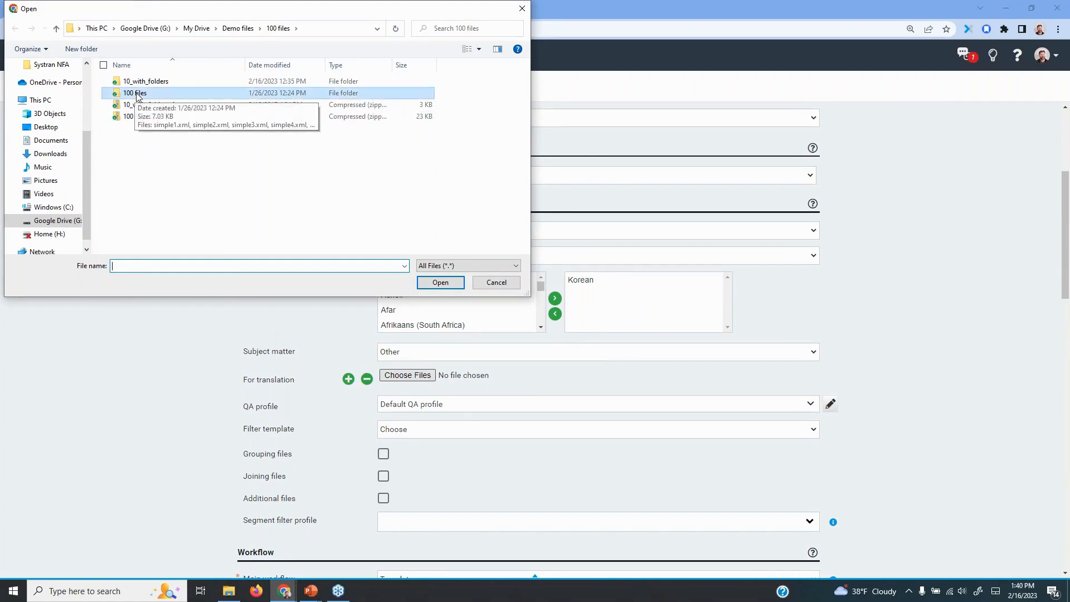
scroll(161, 169, "down", 4)
scroll(162, 168, "up", 4)
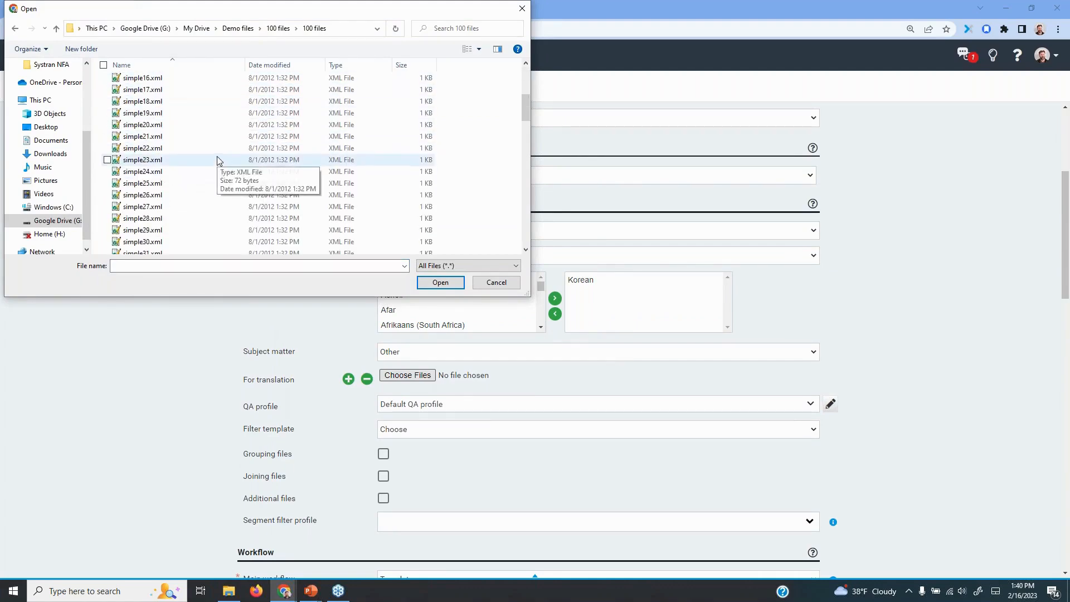
left_click(279, 28)
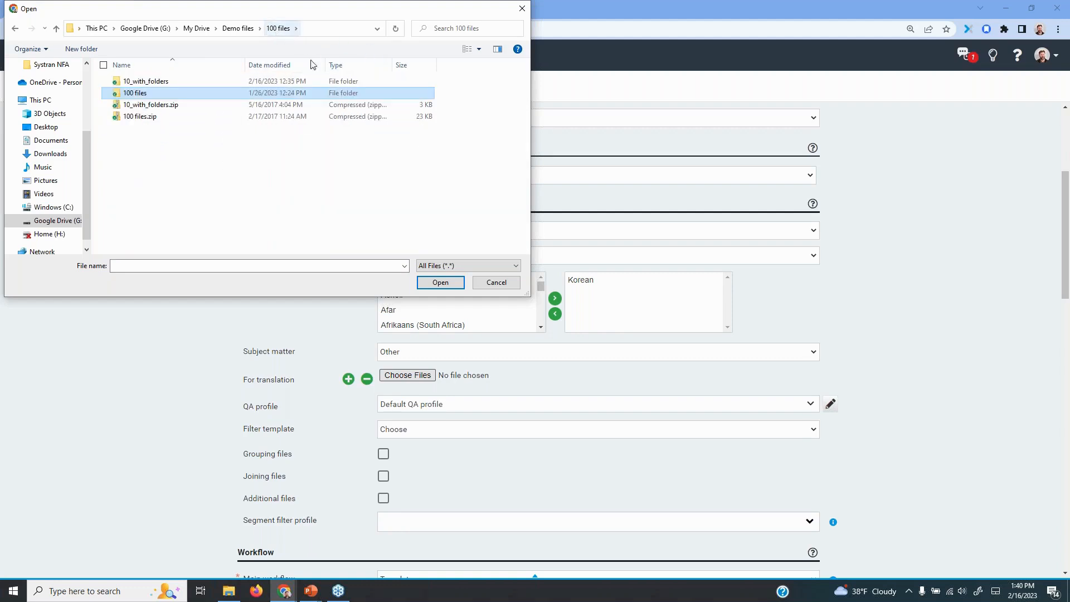
left_click(137, 117)
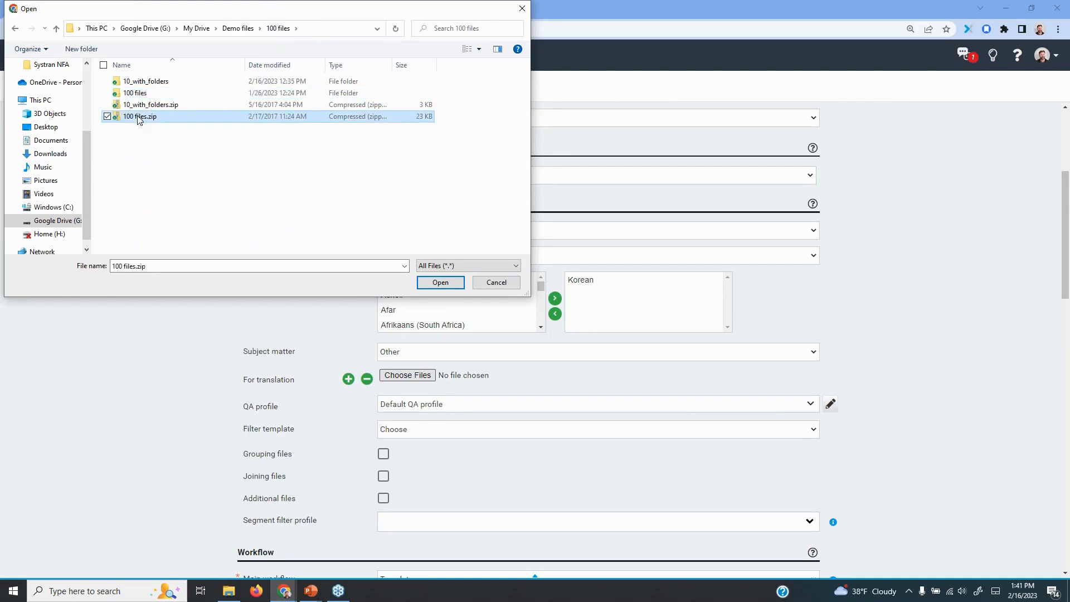
left_click(440, 283)
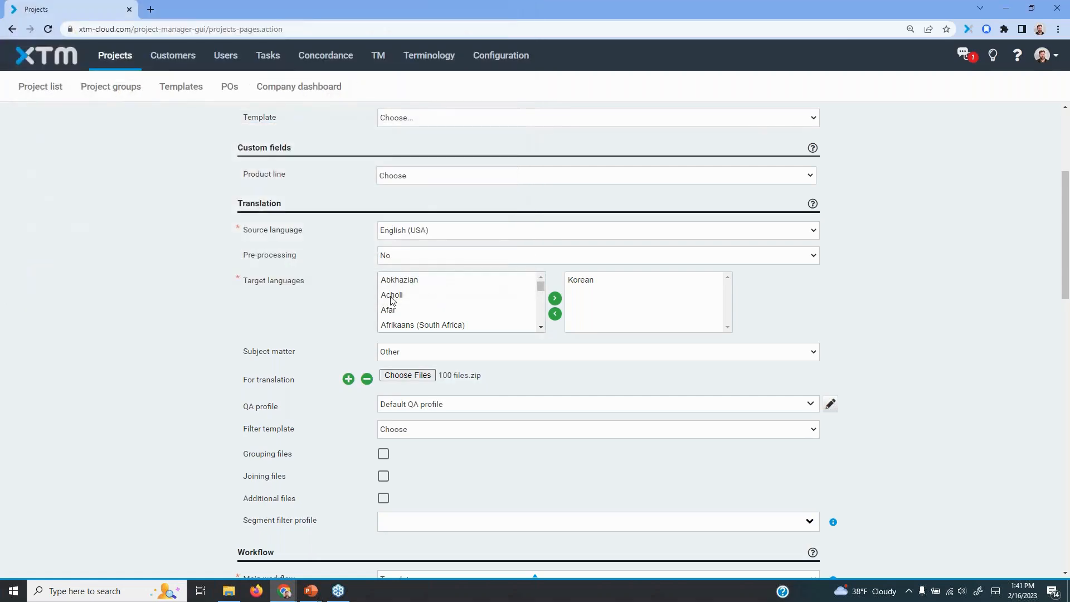
Enable Joining files in the new project's translation settings
scroll(870, 348, "down", 4)
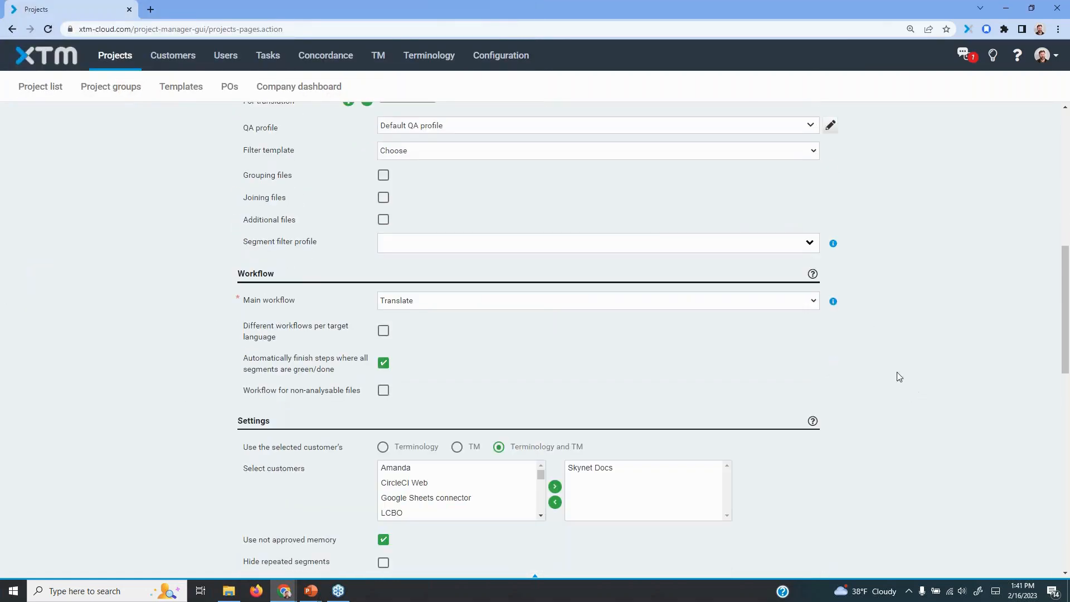
scroll(920, 382, "down", 4)
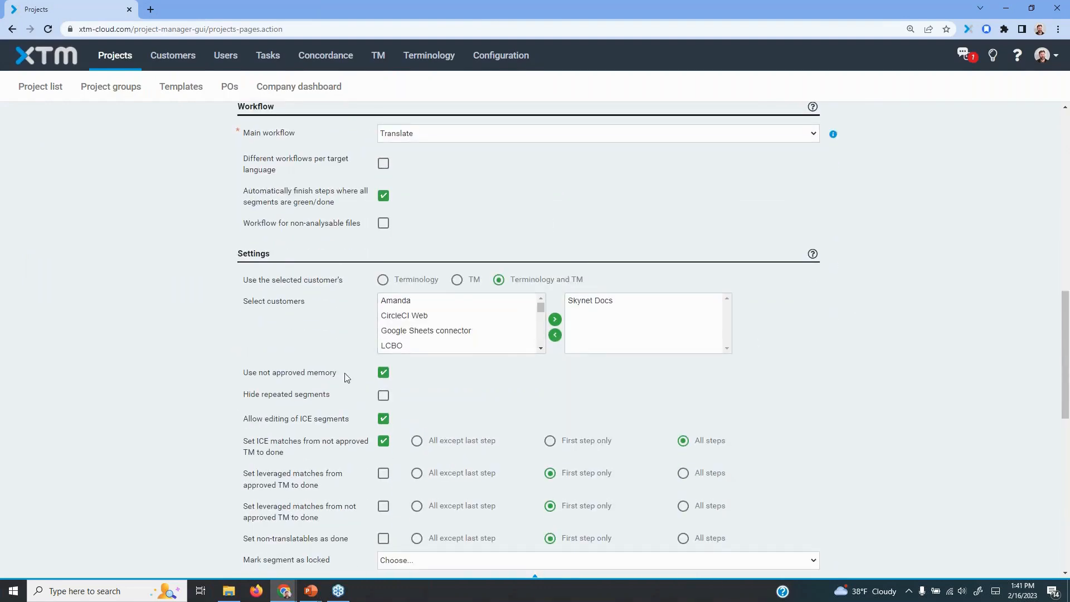
scroll(312, 349, "up", 4)
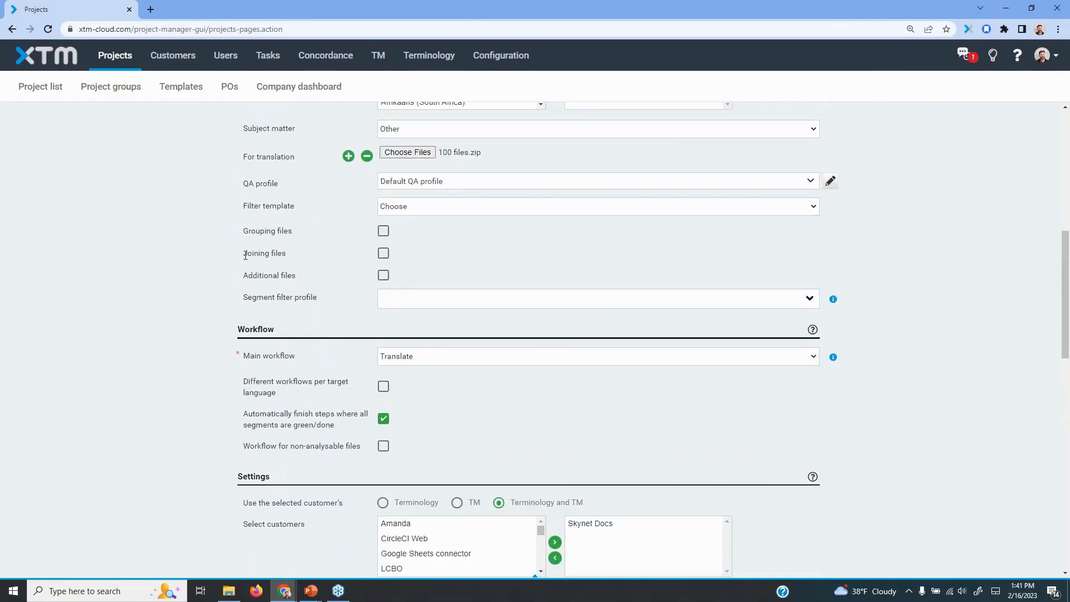
left_click_drag(246, 256, 287, 254)
left_click(383, 255)
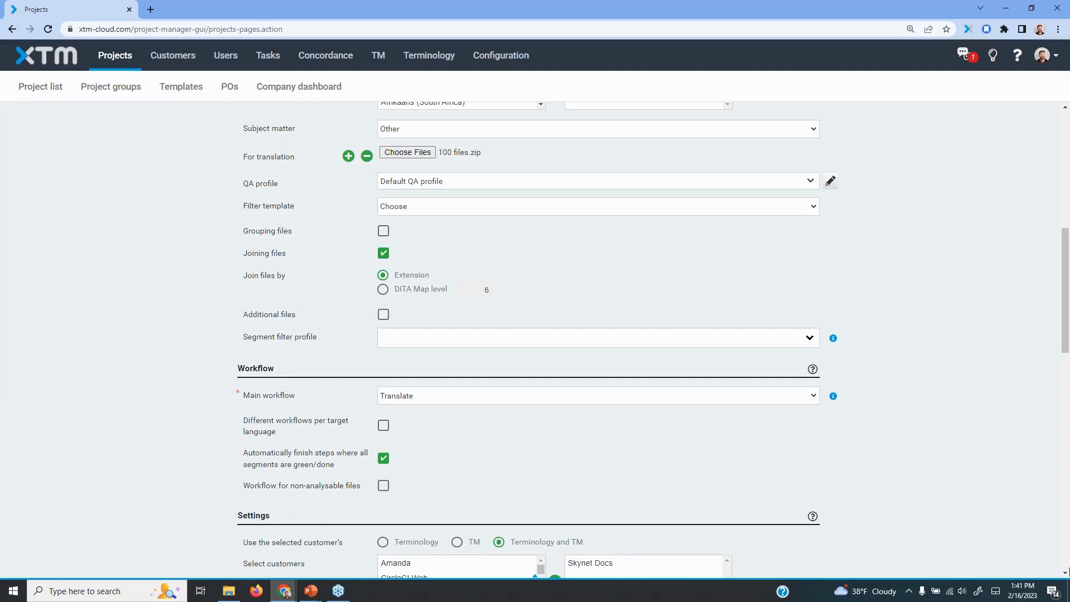
Create the File joining demo project with the configured settings and check the column options of the project list
scroll(920, 462, "down", 11)
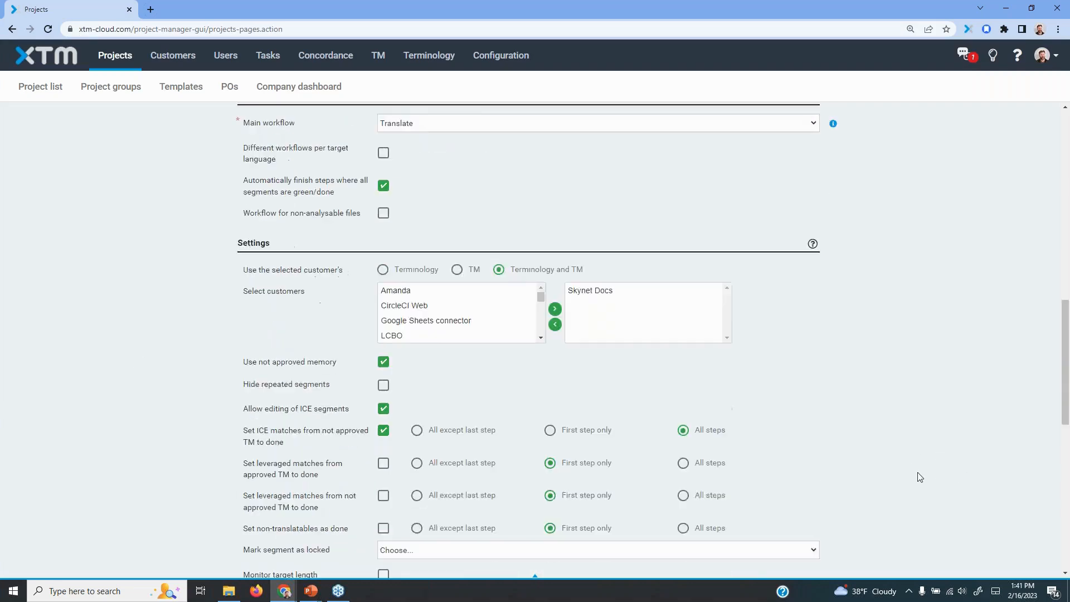
scroll(919, 477, "down", 3)
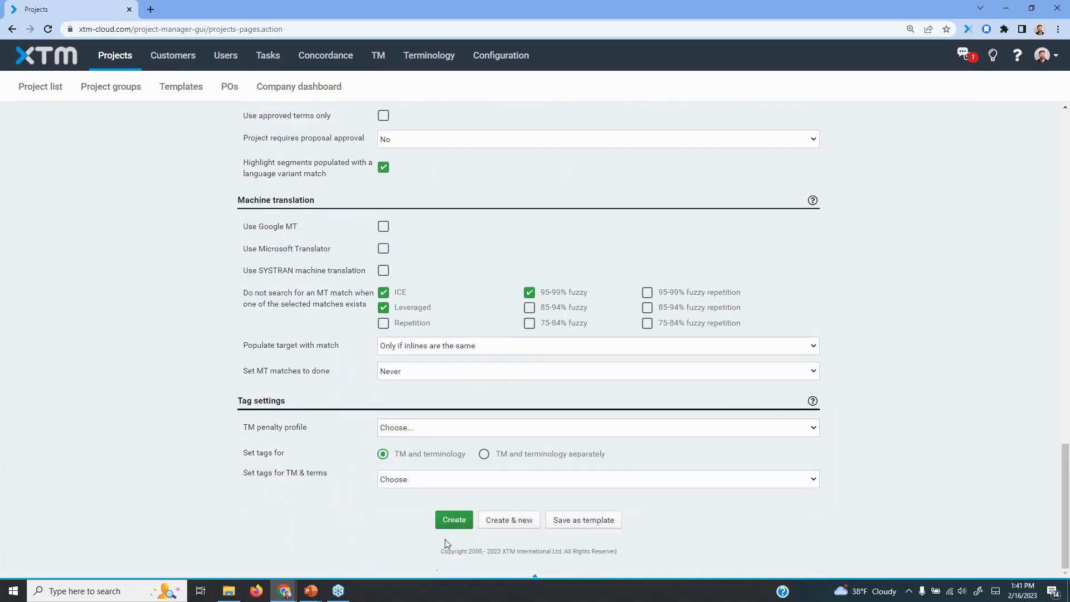
left_click(455, 520)
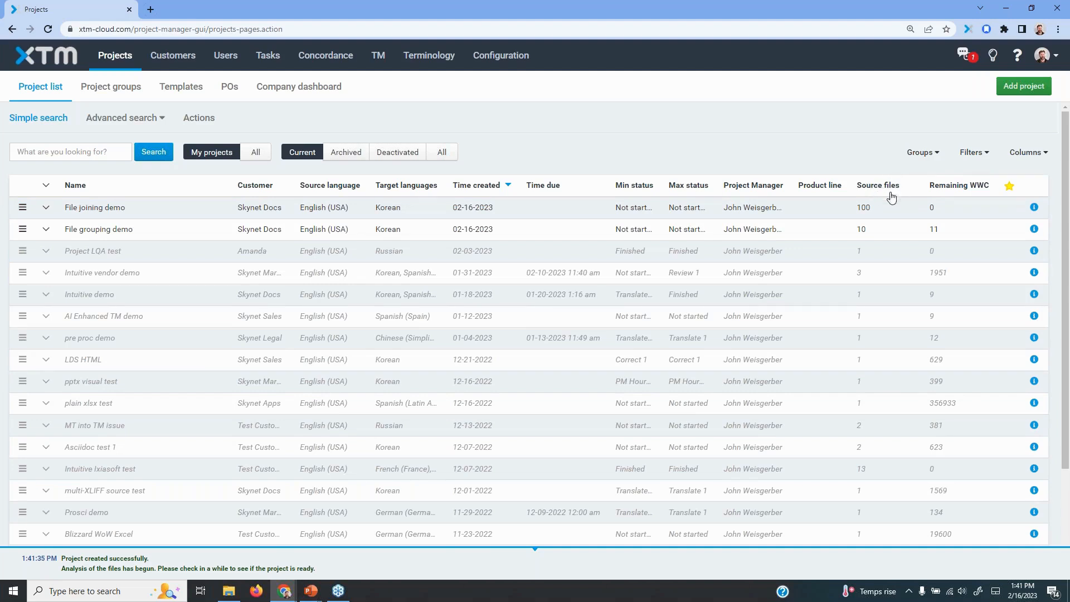
left_click(1047, 157)
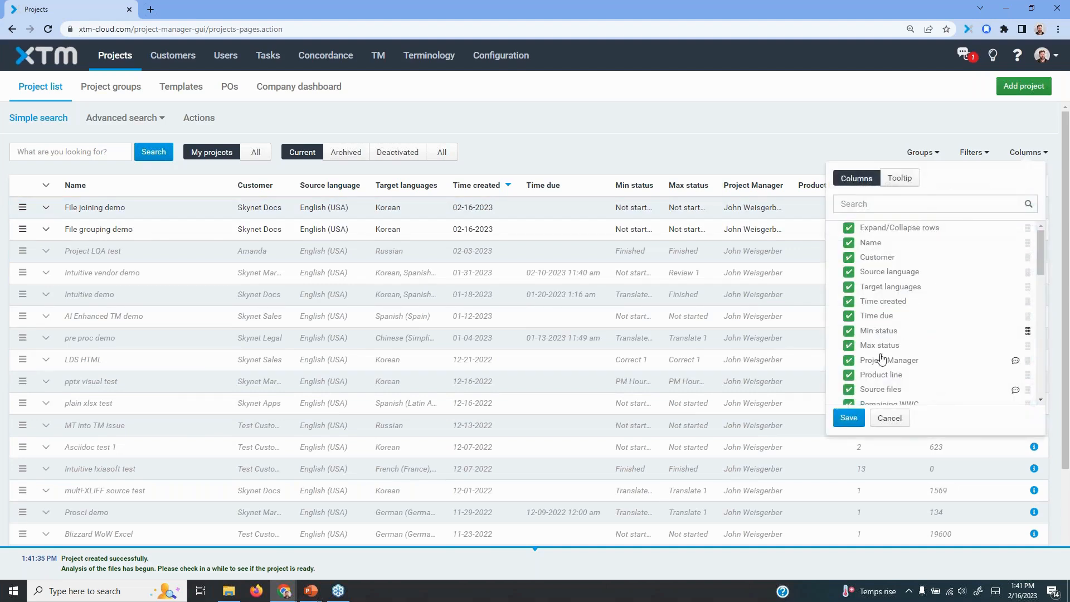
left_click(893, 419)
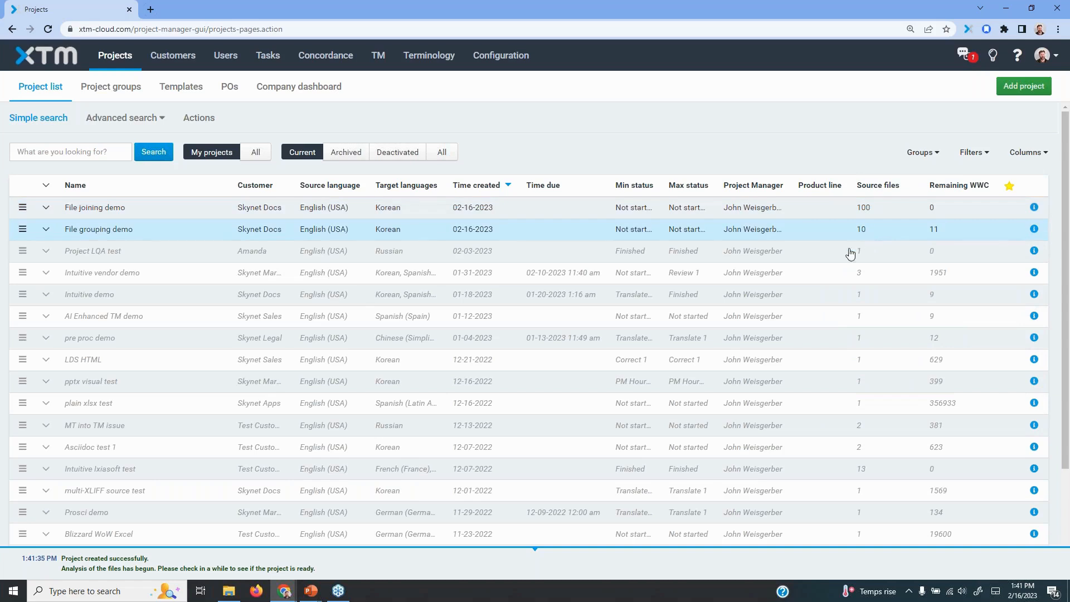
Open the File joining demo project's Korean workflow and examine the joined file's name and segment range
left_click(106, 207)
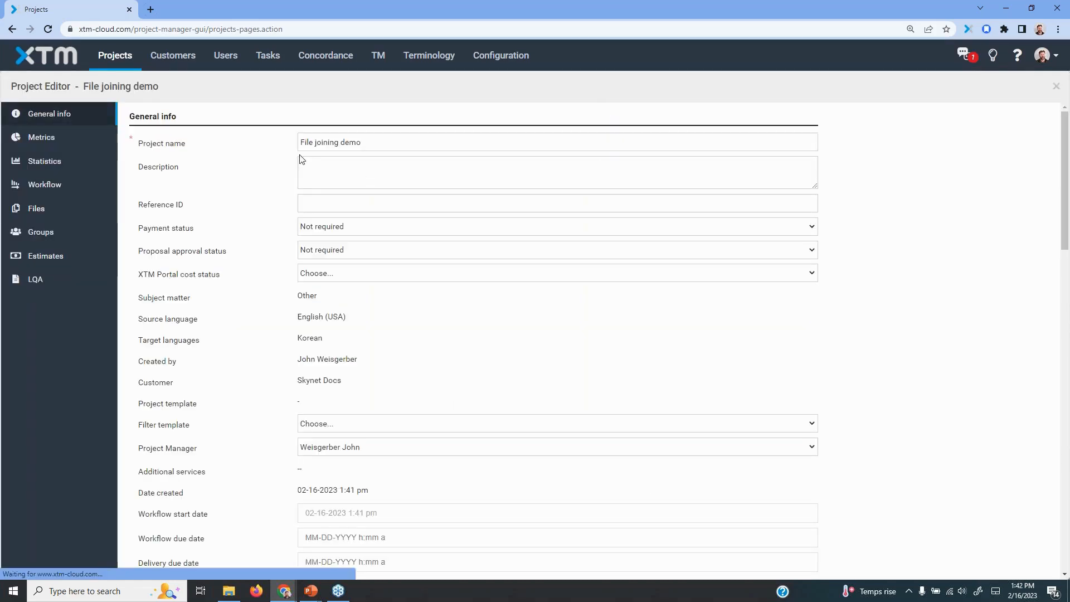
left_click(50, 192)
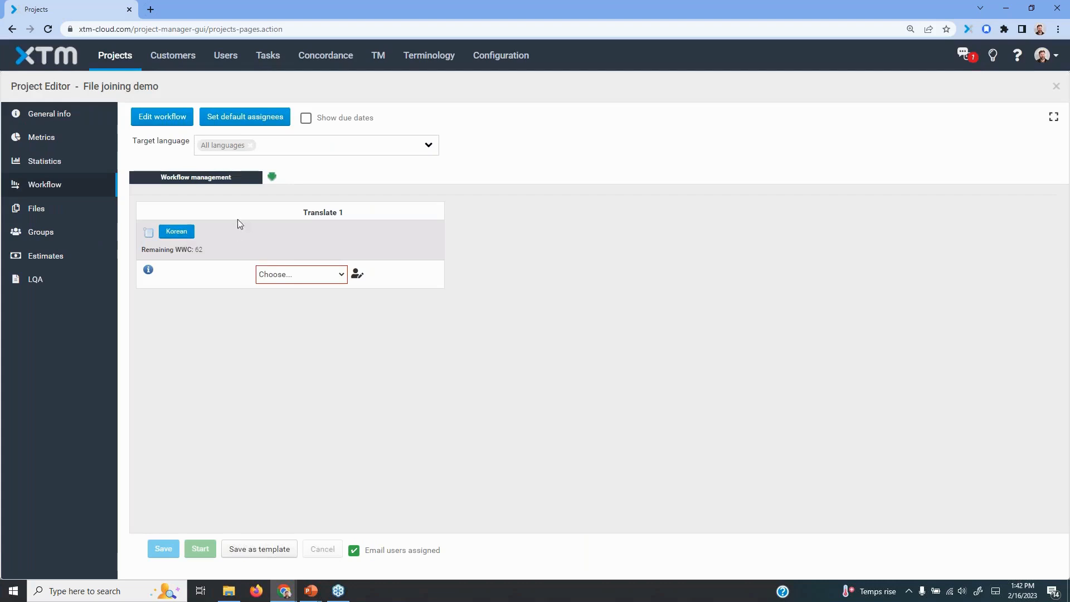
left_click(176, 232)
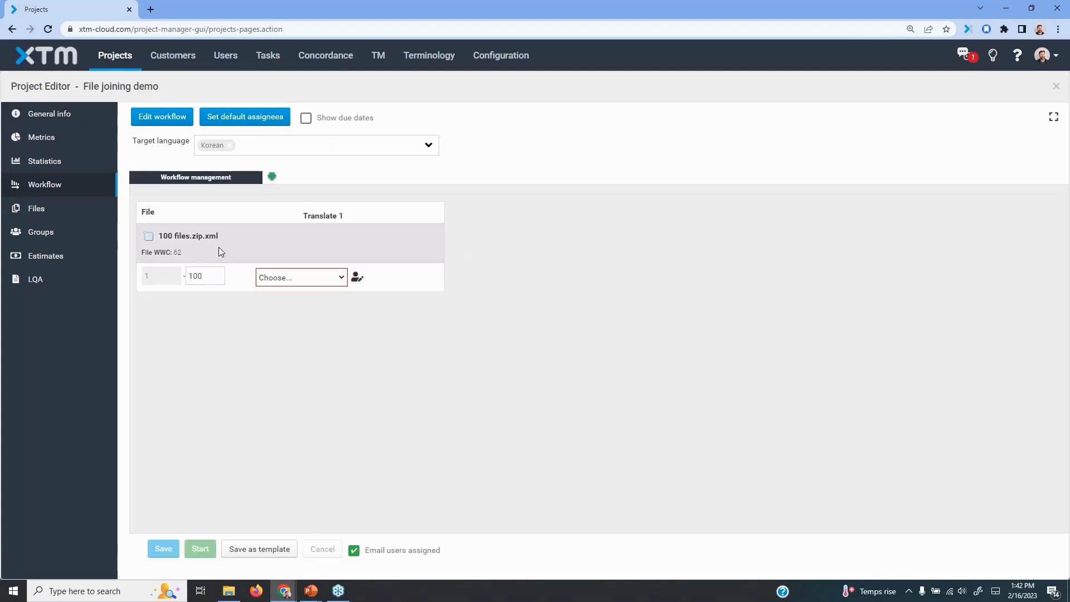
left_click_drag(160, 240, 142, 252)
left_click_drag(218, 236, 190, 236)
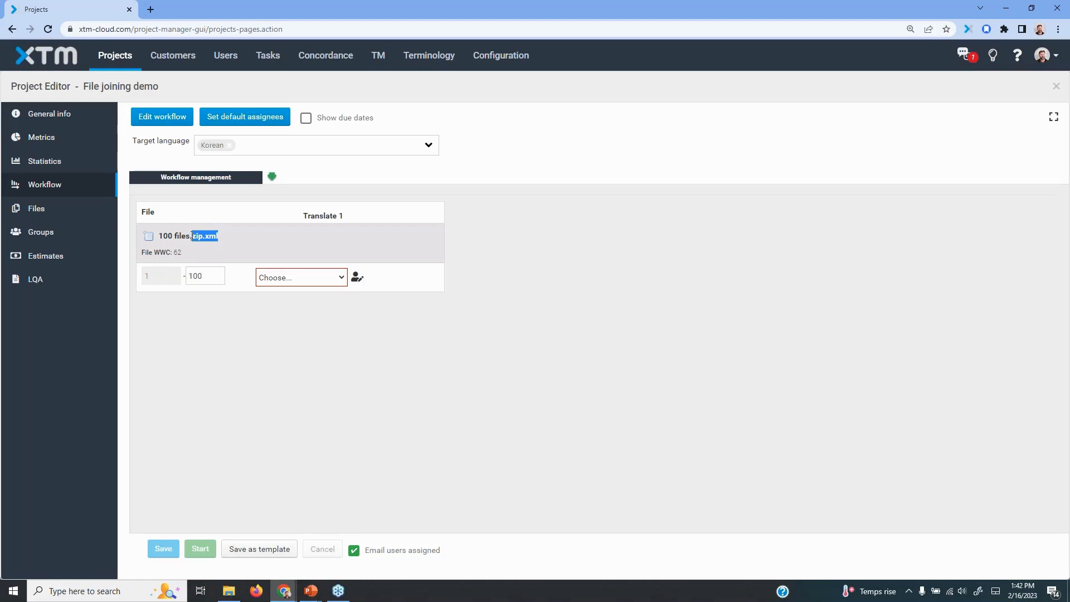
left_click(202, 238)
left_click_drag(206, 238, 215, 239)
left_click(217, 238)
double_click(206, 274)
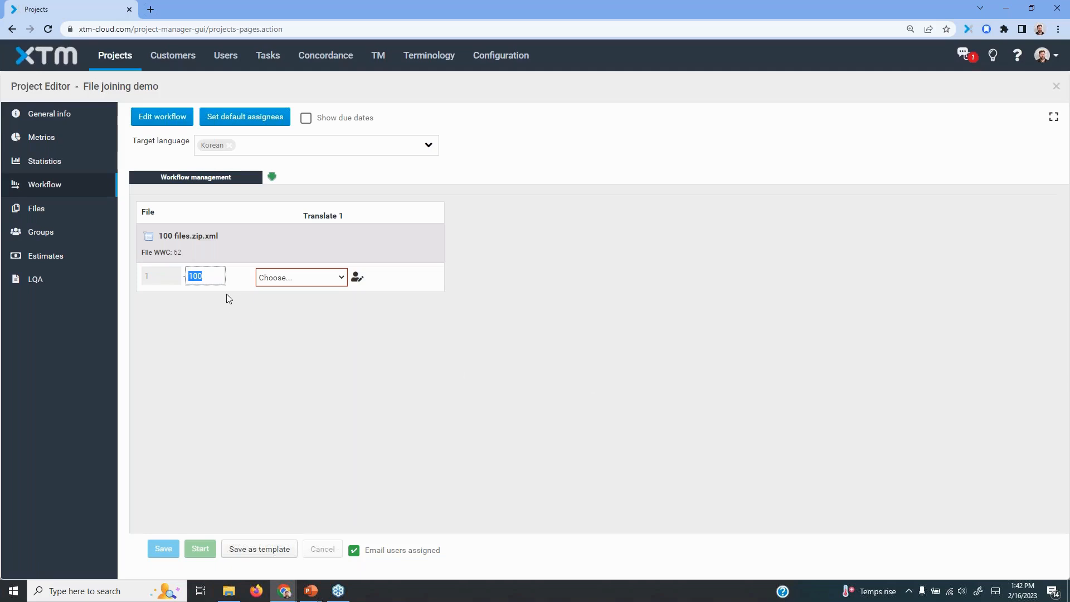
Show the metrics for the joined file 100 files.zip.xml and review its segment and word counts
left_click(149, 239)
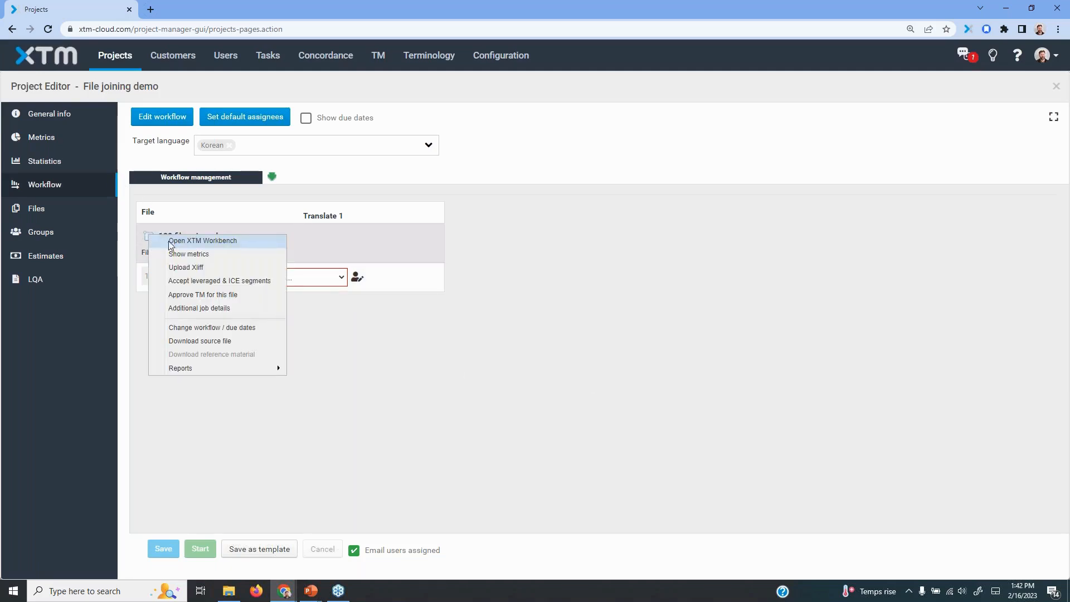
left_click(195, 256)
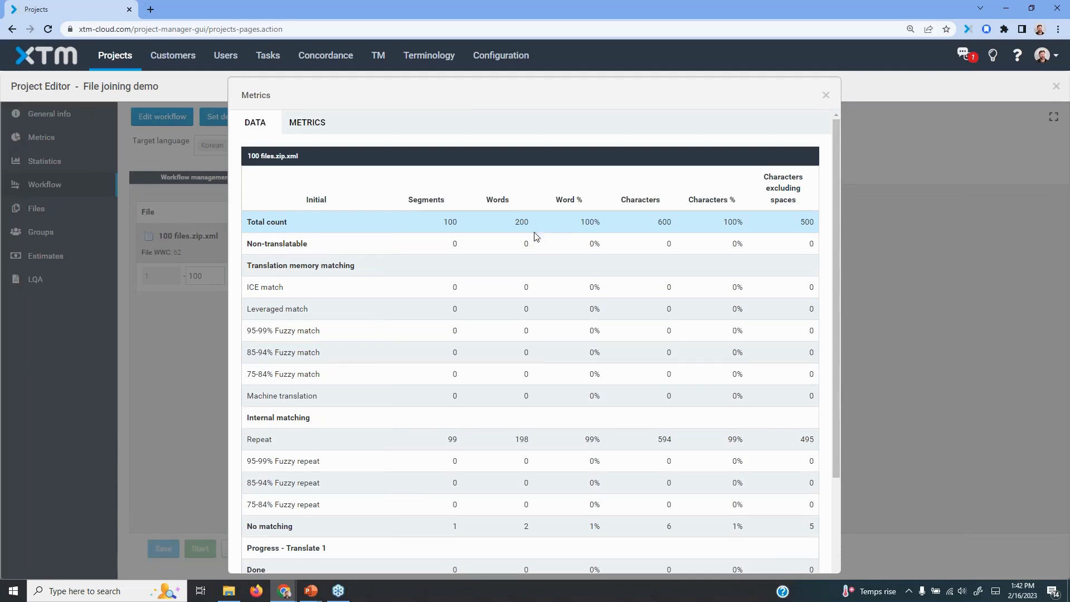
scroll(516, 345, "down", 3)
scroll(517, 407, "up", 3)
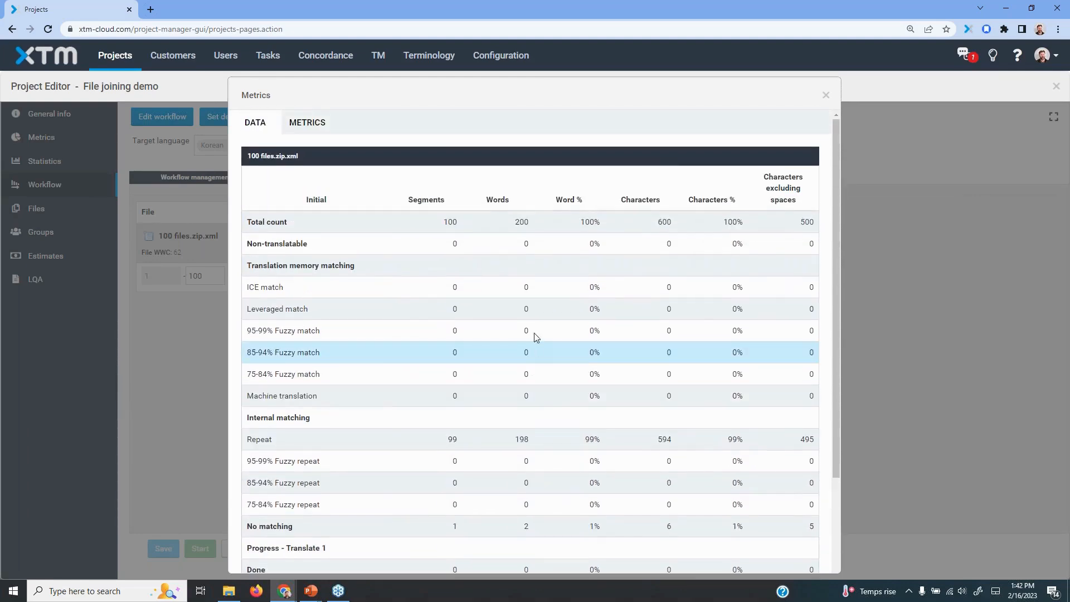
left_click(826, 95)
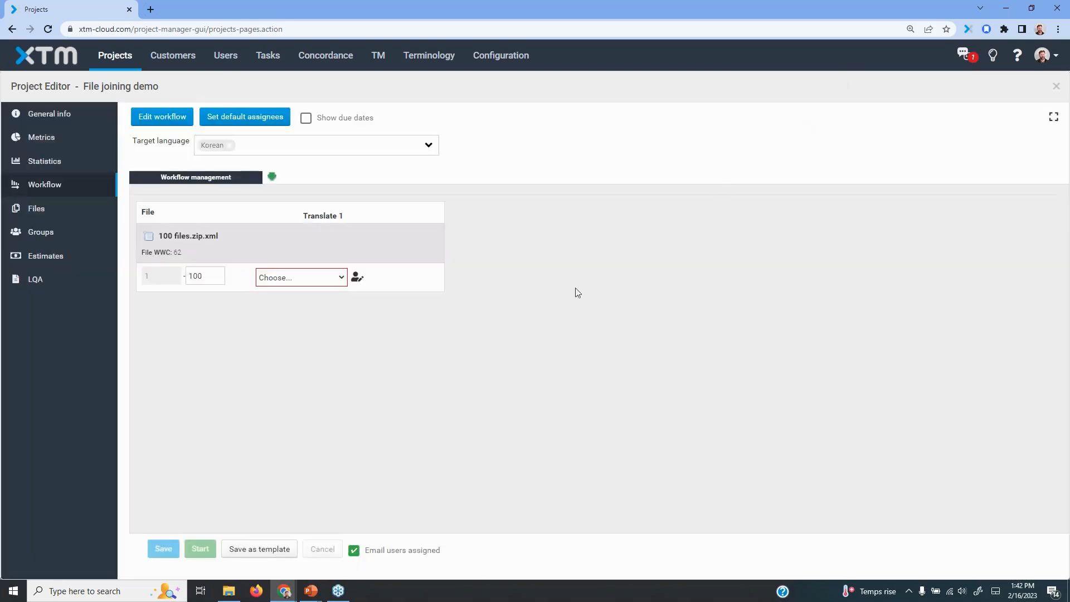
Split the joined file's segments into ranges 1–33, 34–66 and 67–100, and check the metrics for one range
double_click(208, 277)
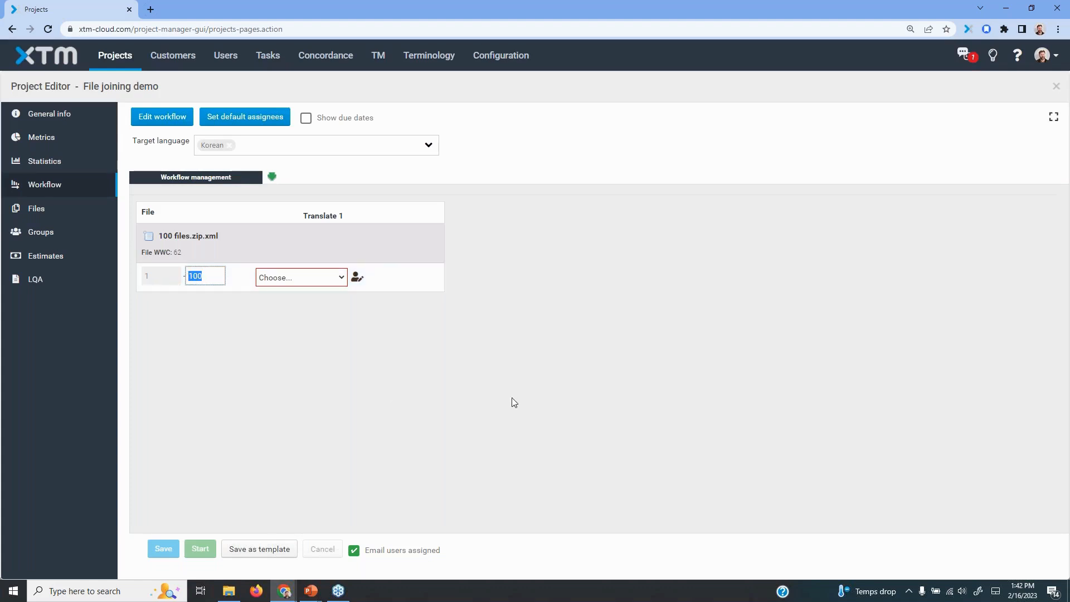
type("33")
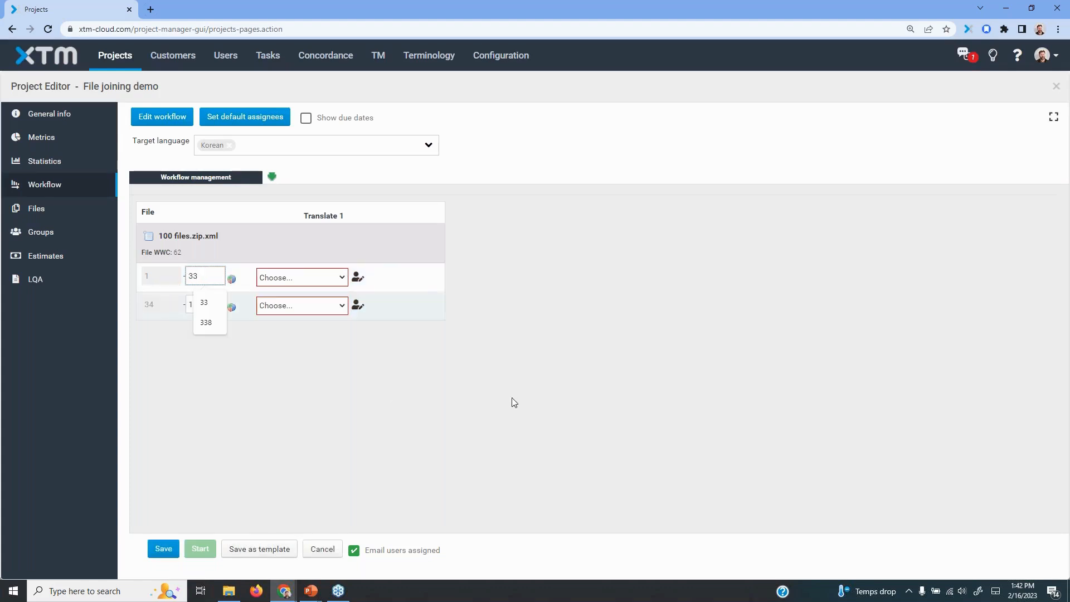
left_click(501, 397)
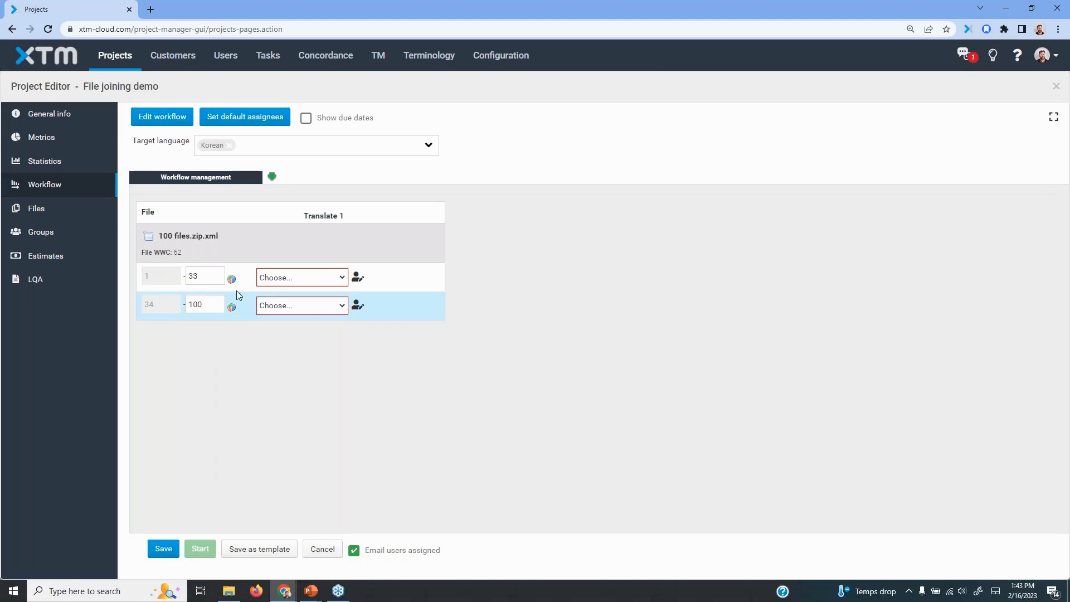
double_click(205, 276)
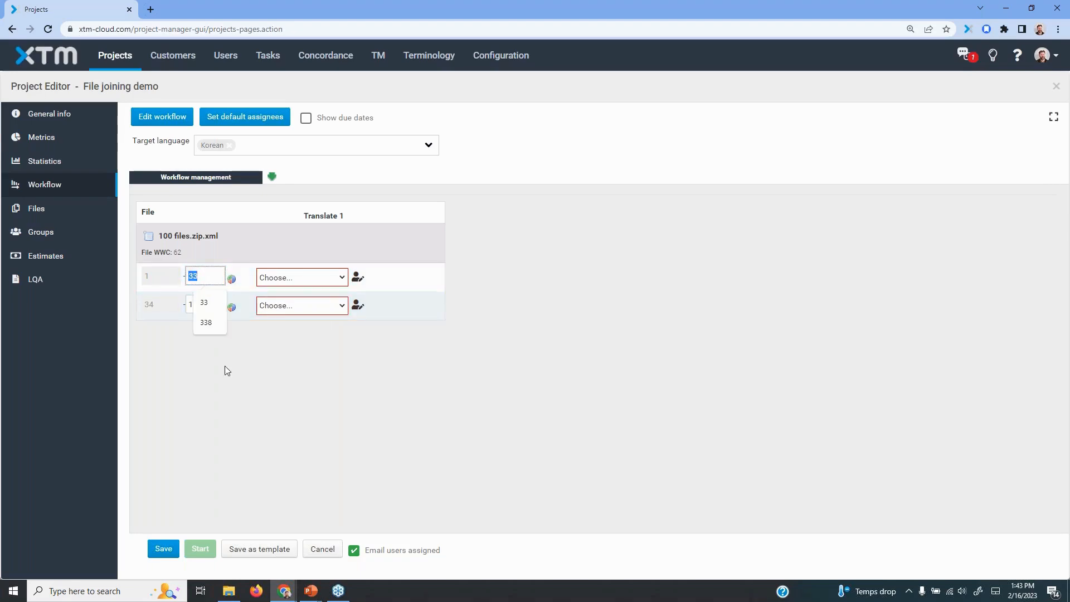
left_click(584, 323)
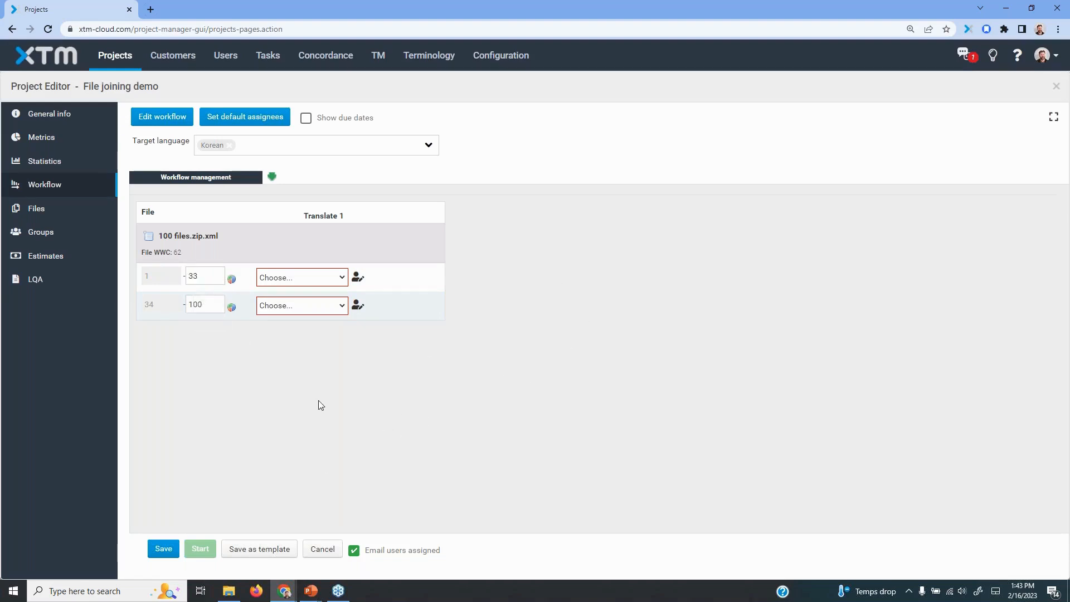
double_click(198, 305)
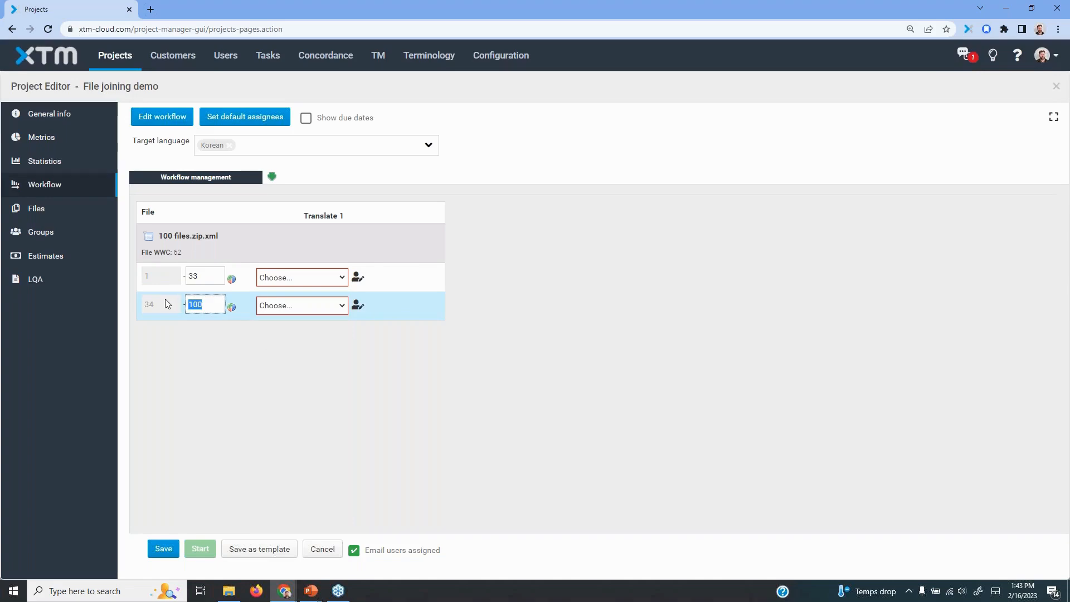
type("66")
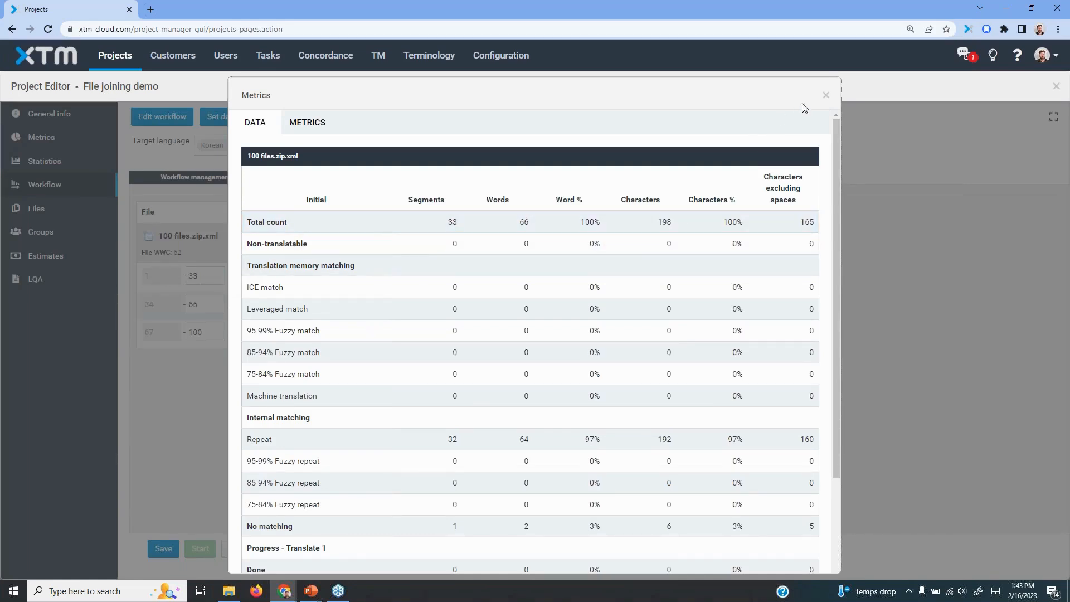
left_click(825, 95)
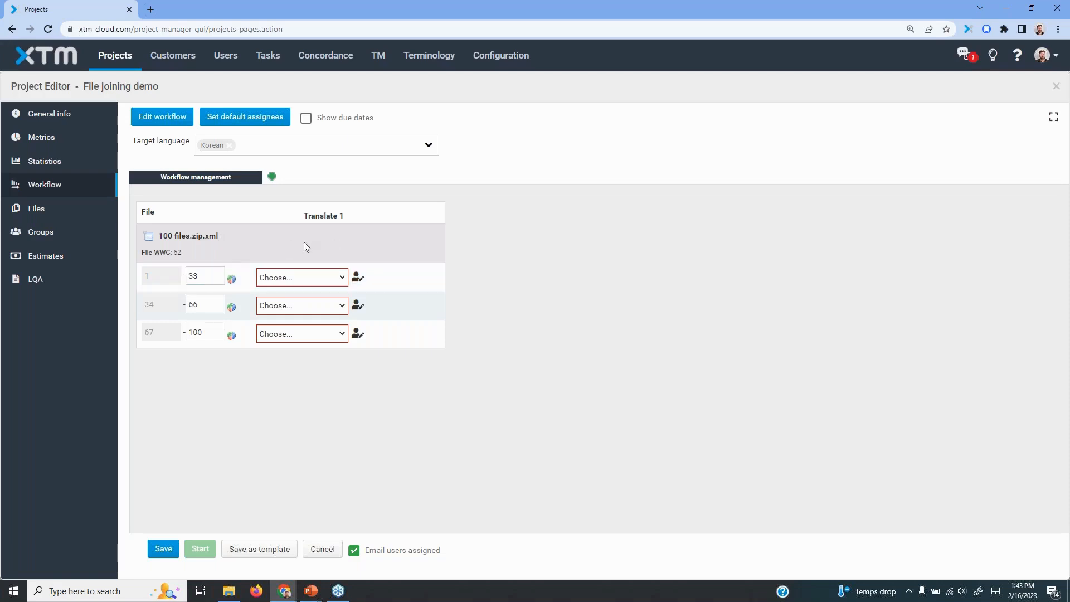
Set the first segment range's end back to 100, and view the project metrics while discarding the unsaved workflow changes
double_click(193, 276)
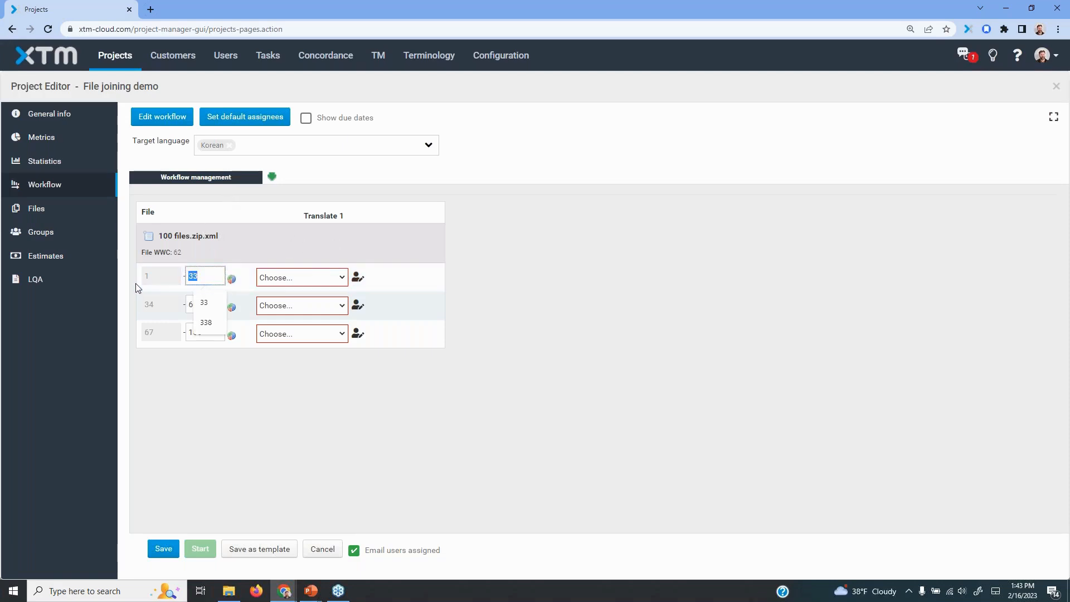
type("100")
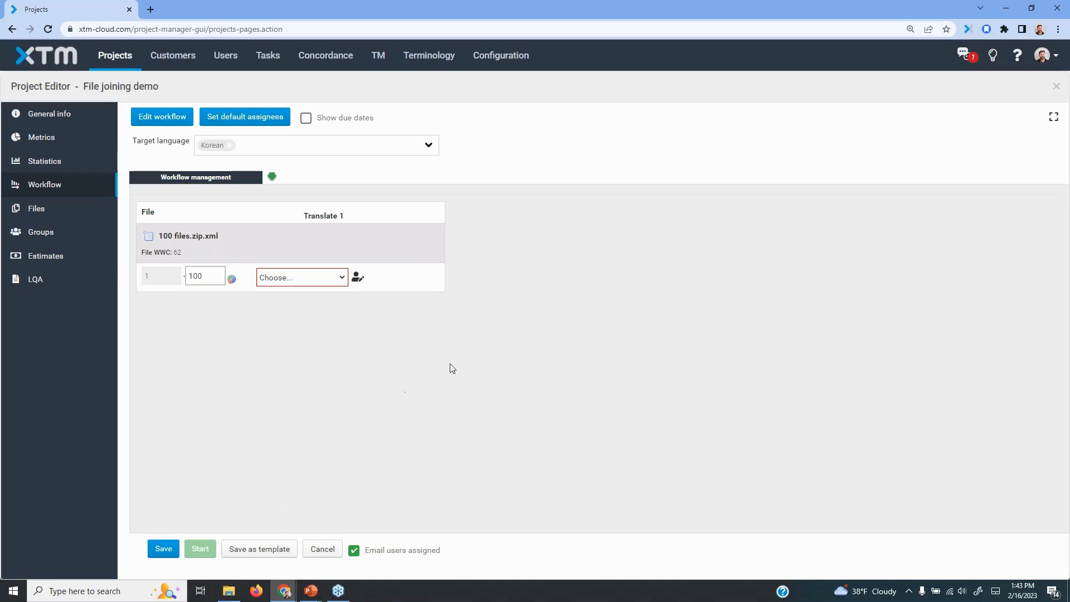
left_click(702, 344)
left_click(52, 139)
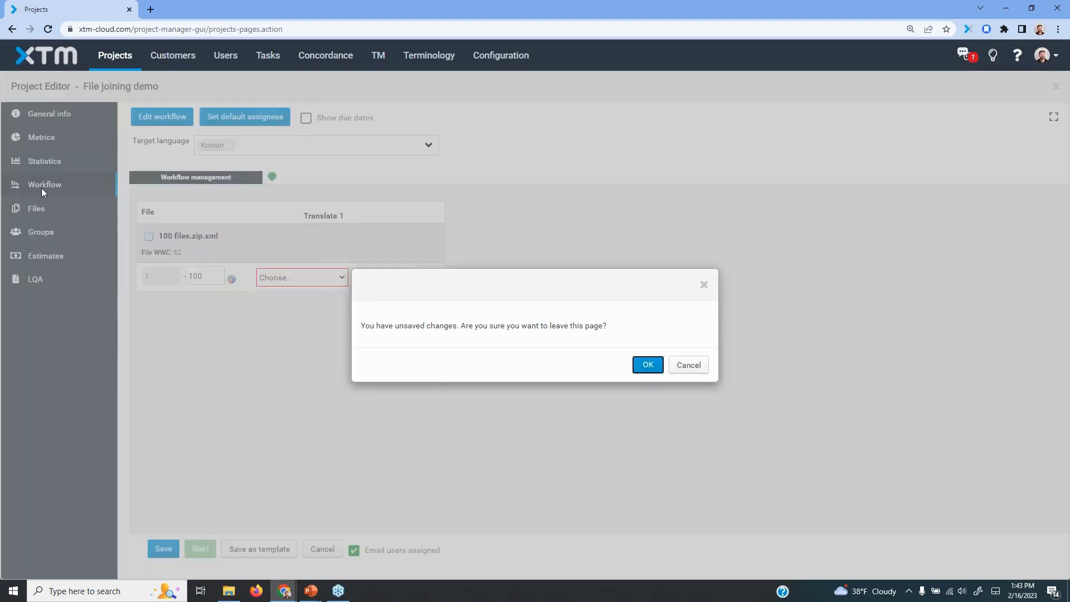
left_click(647, 367)
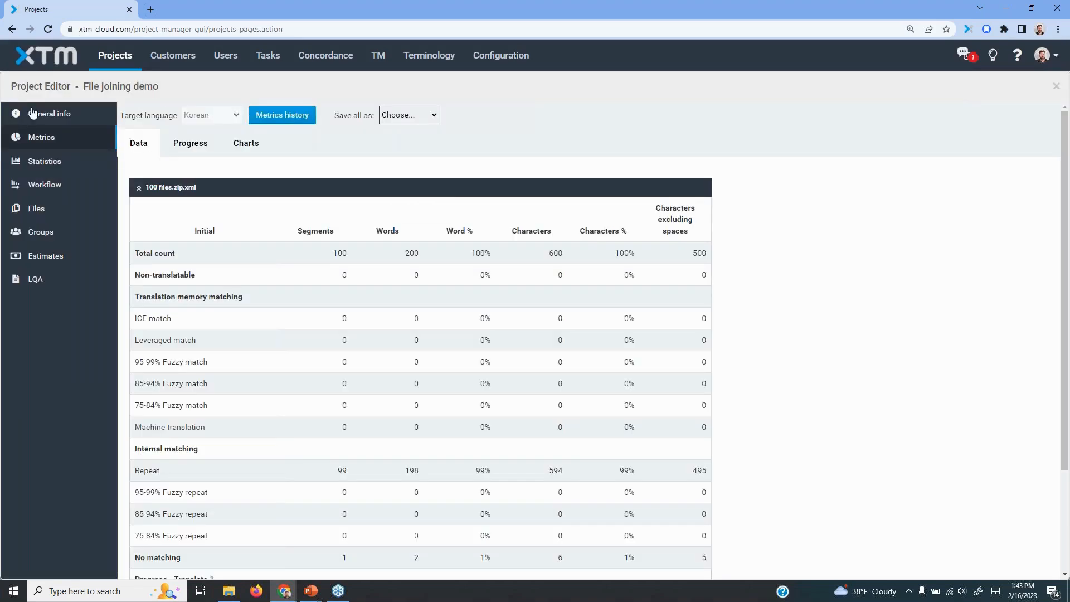
Assign the joined file's Translate 1 step for segments 1–100 to the administrator user, save, and start the workflow
left_click(43, 185)
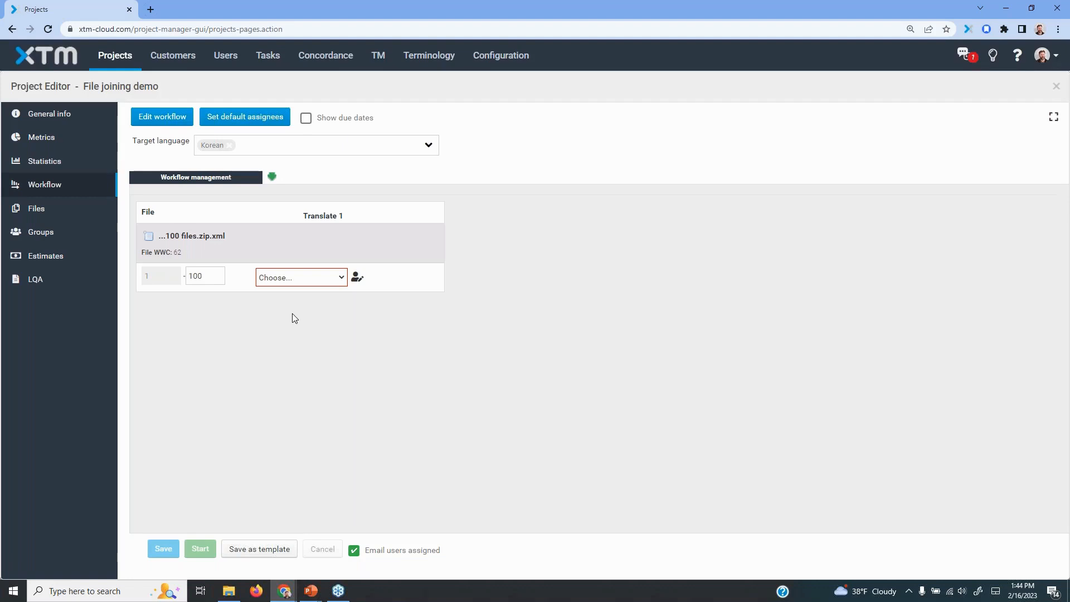
left_click(337, 279)
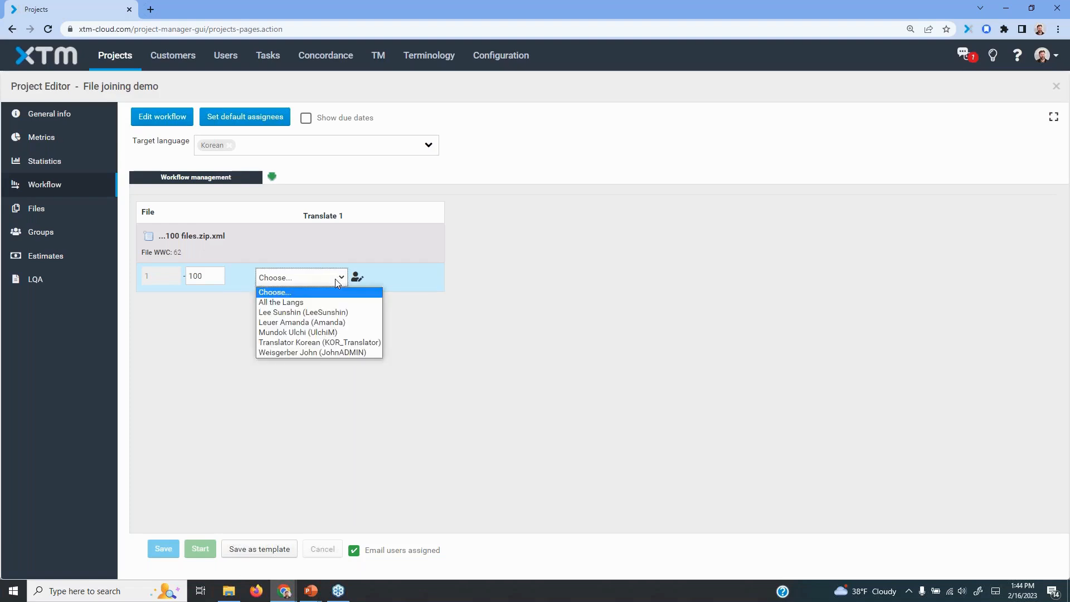
left_click(314, 352)
left_click(164, 549)
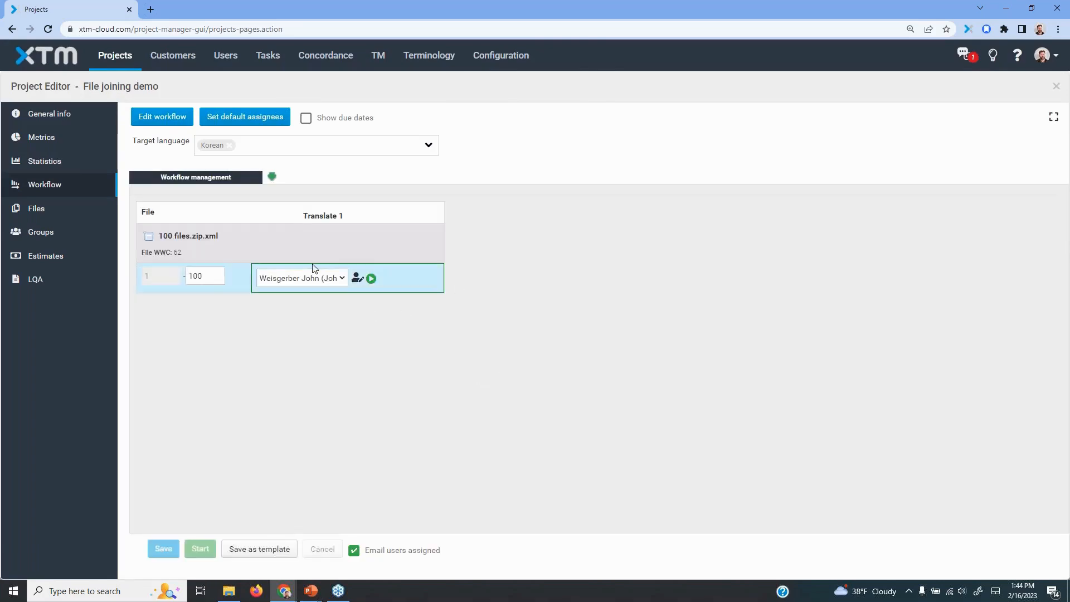
Open the active 100 files.zip.xml translation task in XTM Workbench and disable visual mode
left_click(274, 63)
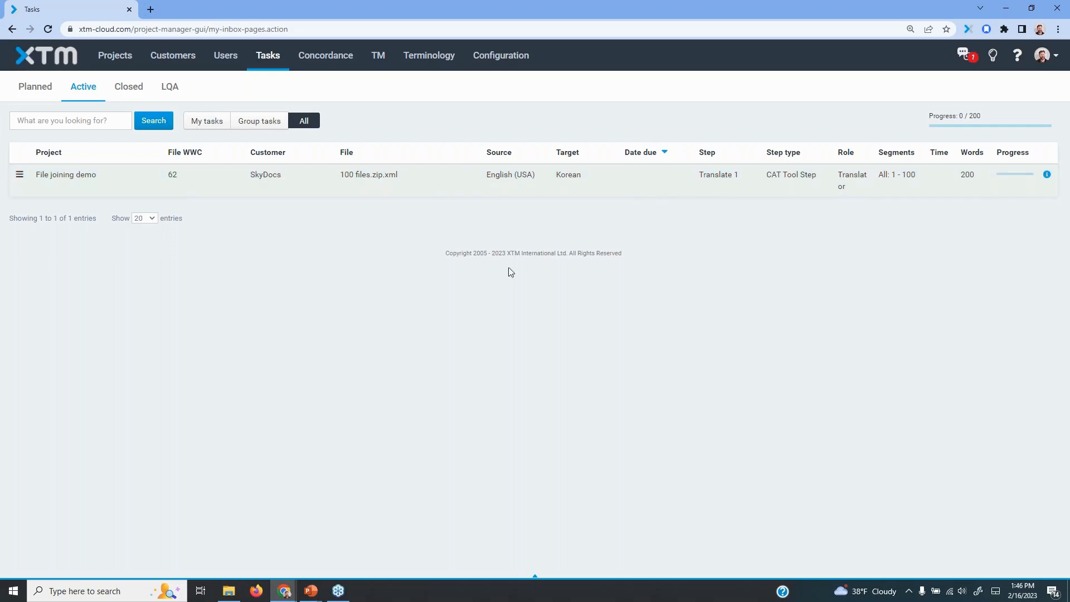
left_click(363, 177)
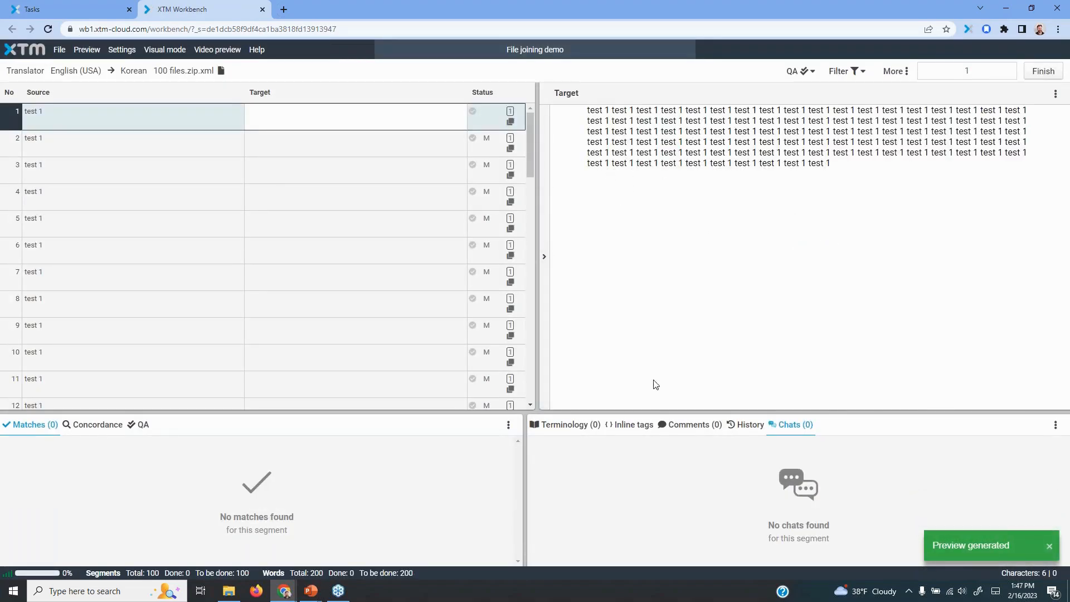
left_click(165, 50)
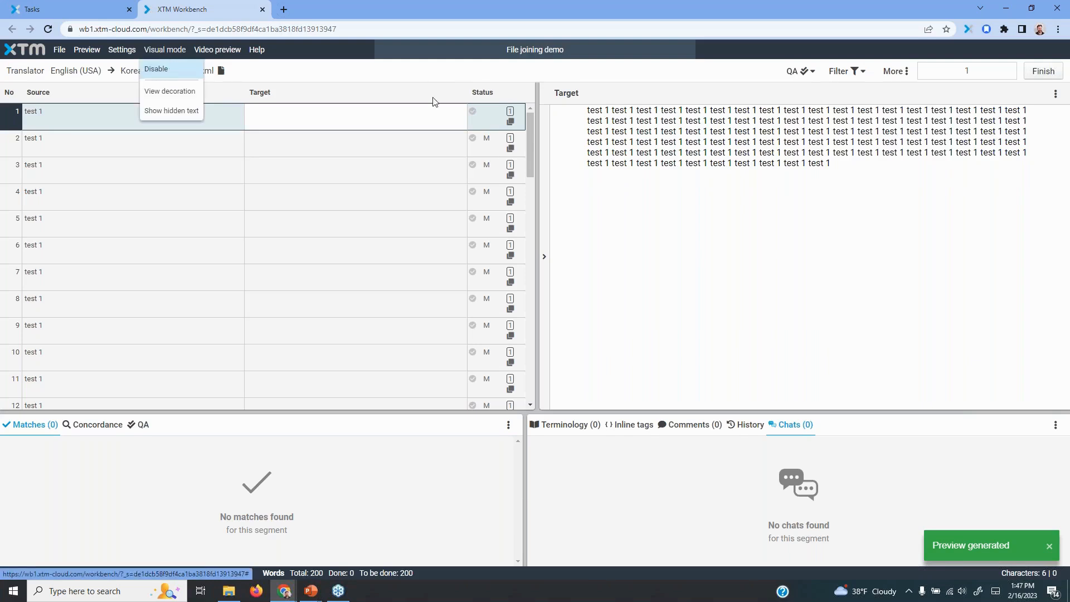
left_click(156, 70)
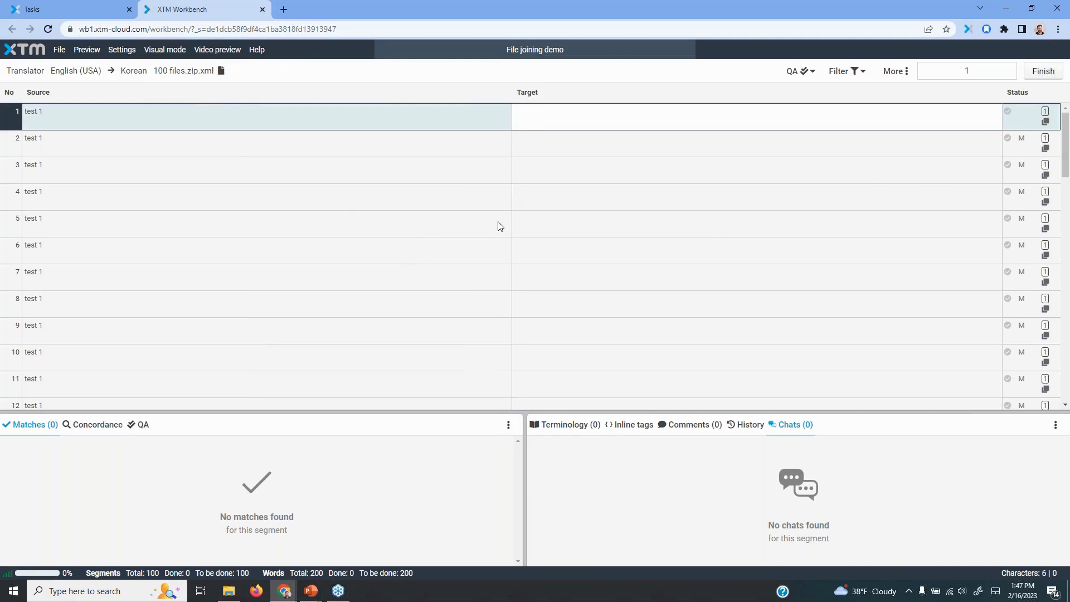
mouse_move(1067, 160)
left_mouse_down()
mouse_move(1068, 385)
mouse_move(1066, 147)
left_mouse_up()
left_click(862, 73)
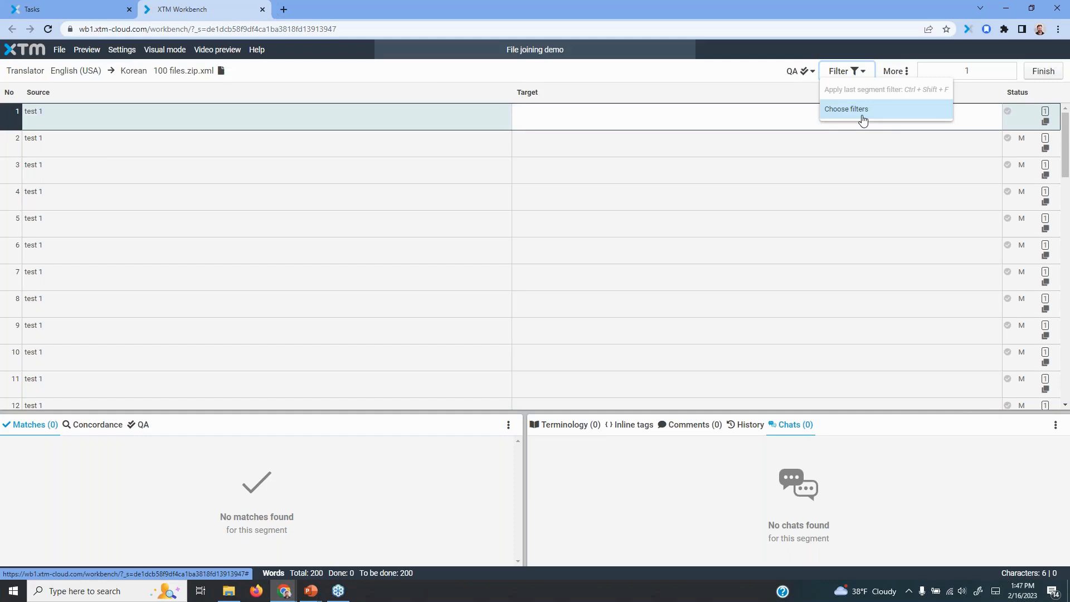
left_click(446, 73)
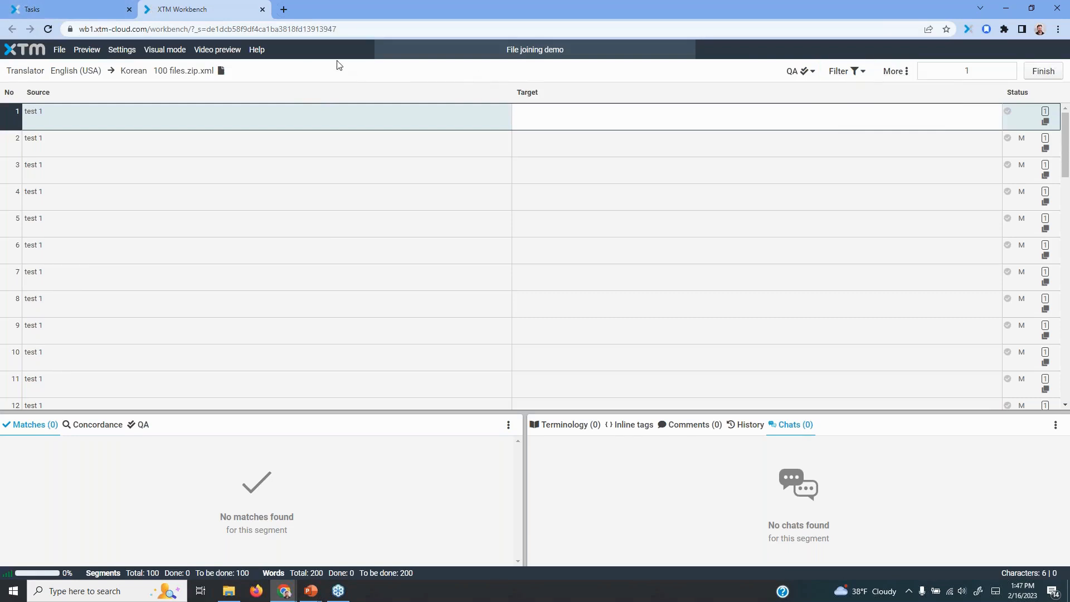
Examine the Find and replace options, enable including segments from all files, and close the dialog without searching
left_click(60, 51)
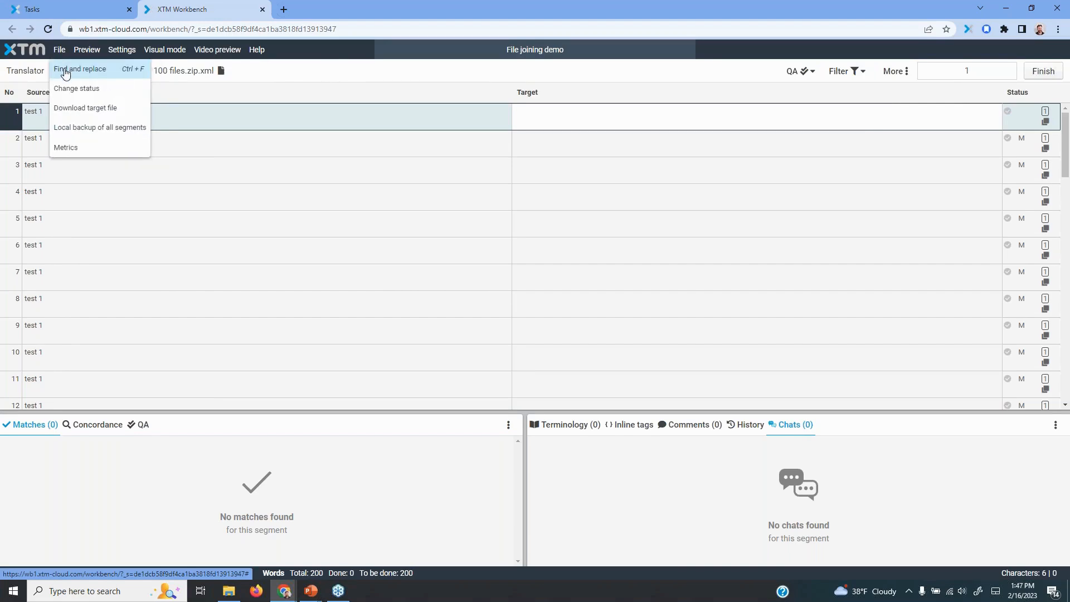
left_click(65, 72)
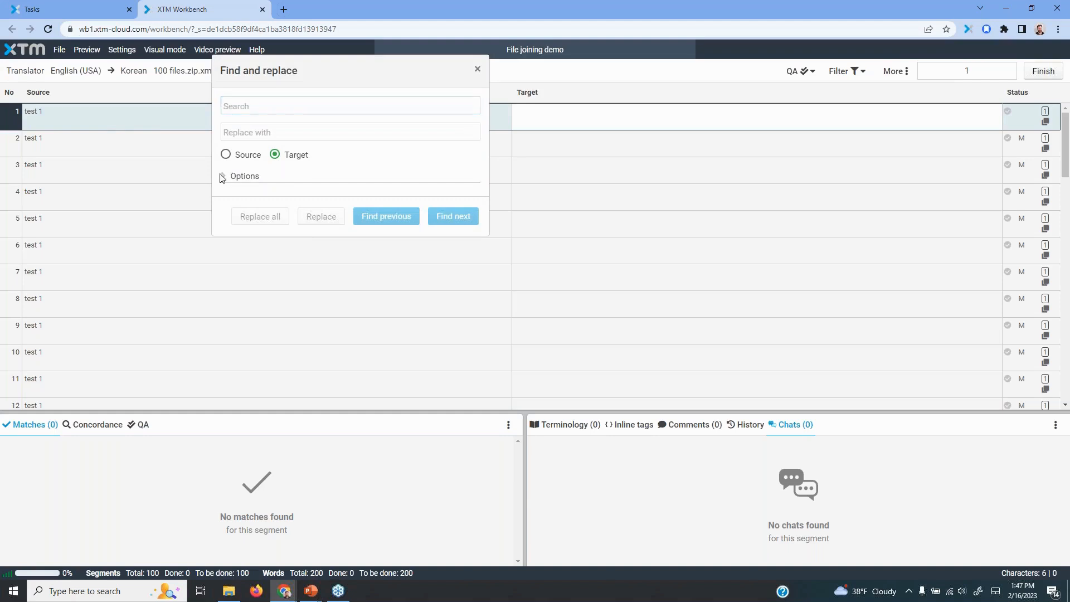
left_click(229, 176)
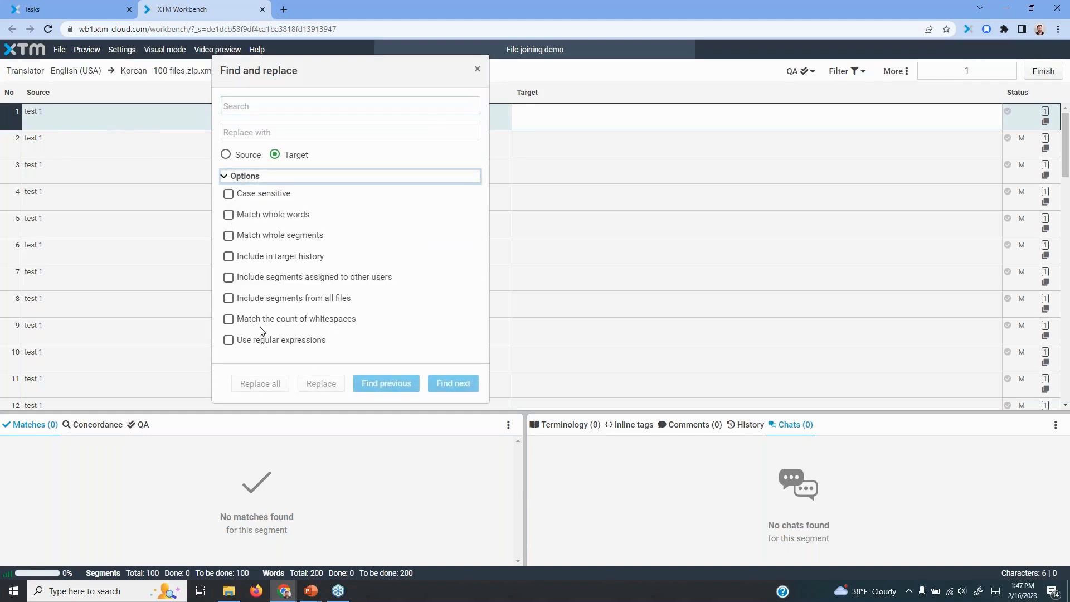
left_click(229, 299)
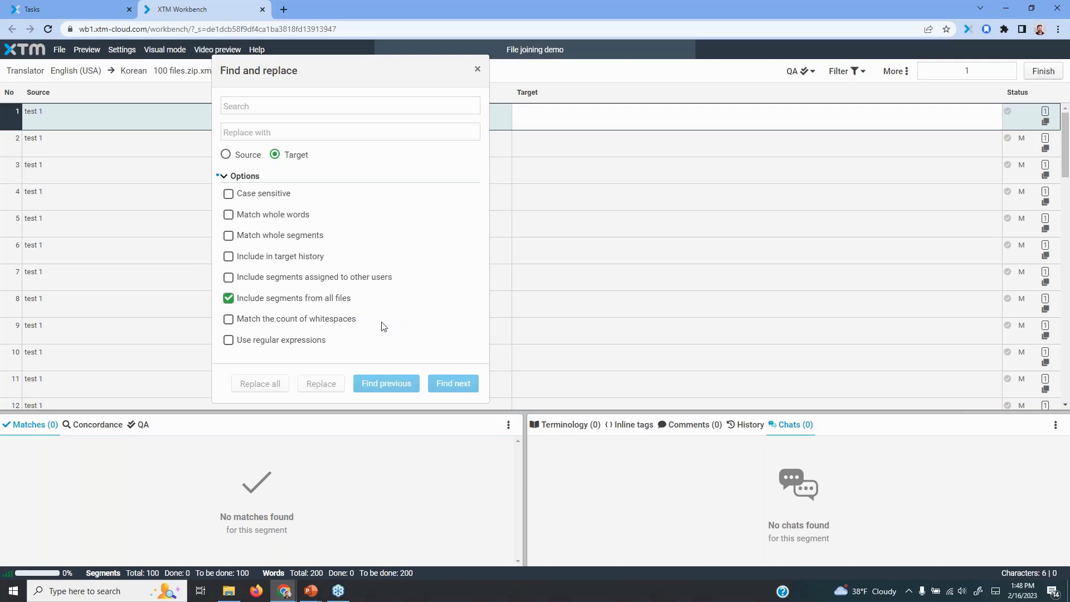
left_click(478, 69)
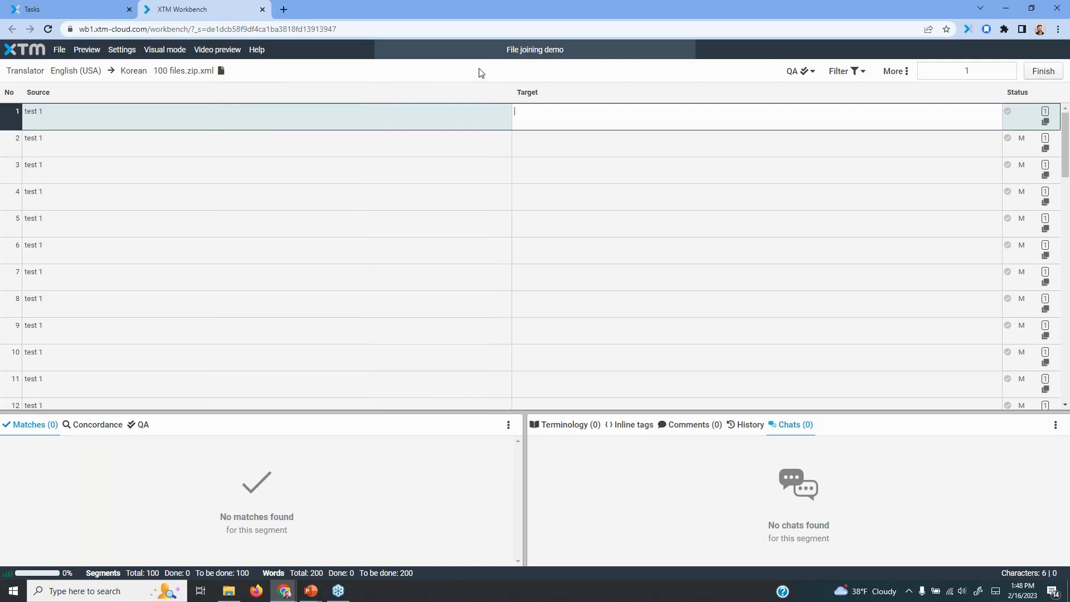
View the available segment filter categories without applying any, and close the Workbench
left_click(858, 72)
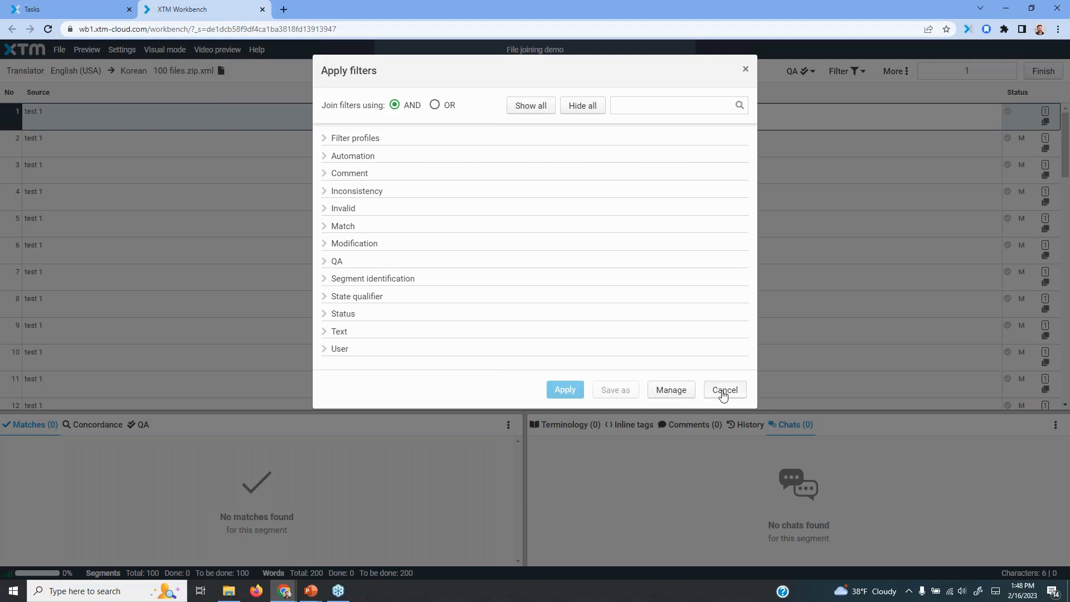
left_click(723, 393)
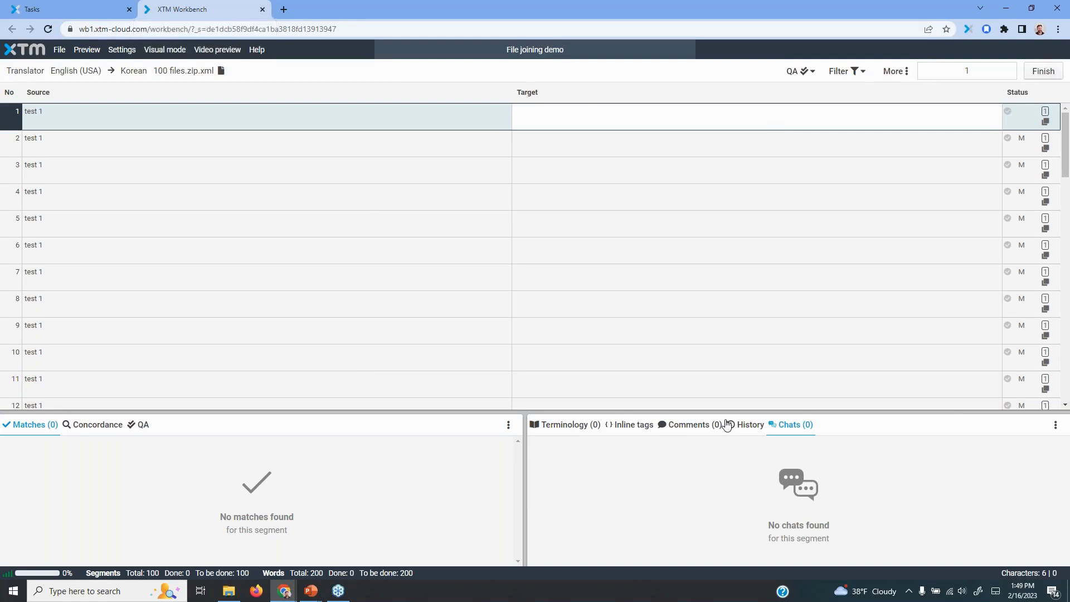
left_click(263, 9)
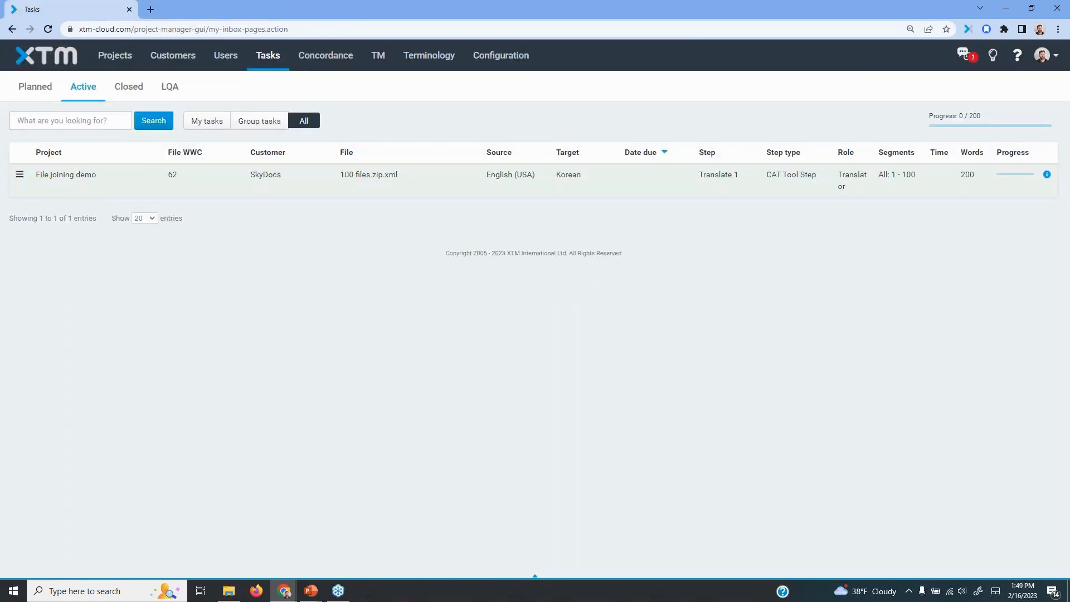
Open the File joining demo project and review its general info settings
left_click(115, 55)
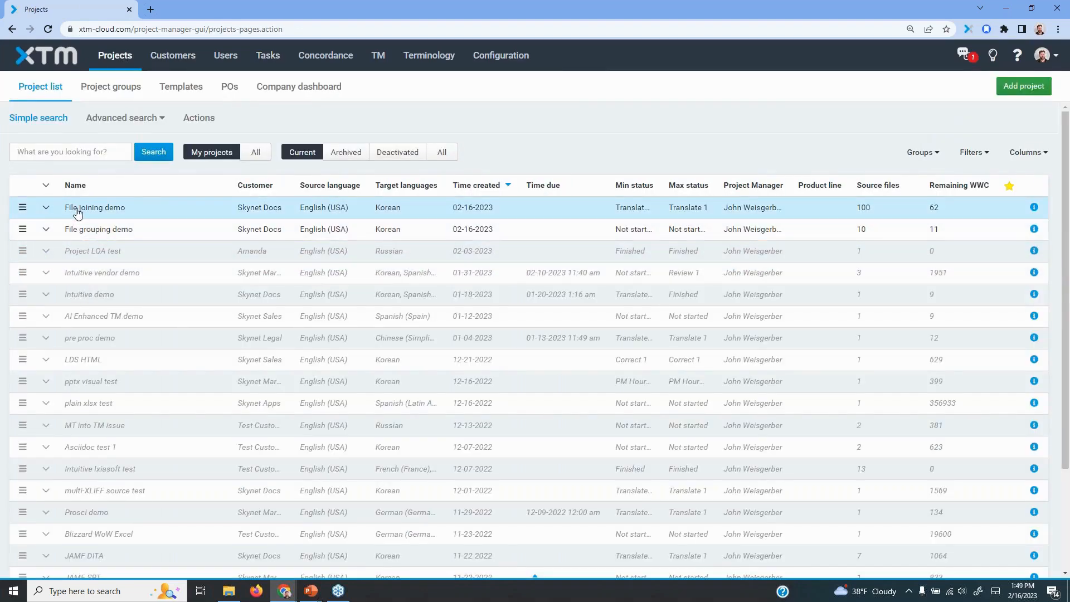
left_click(77, 214)
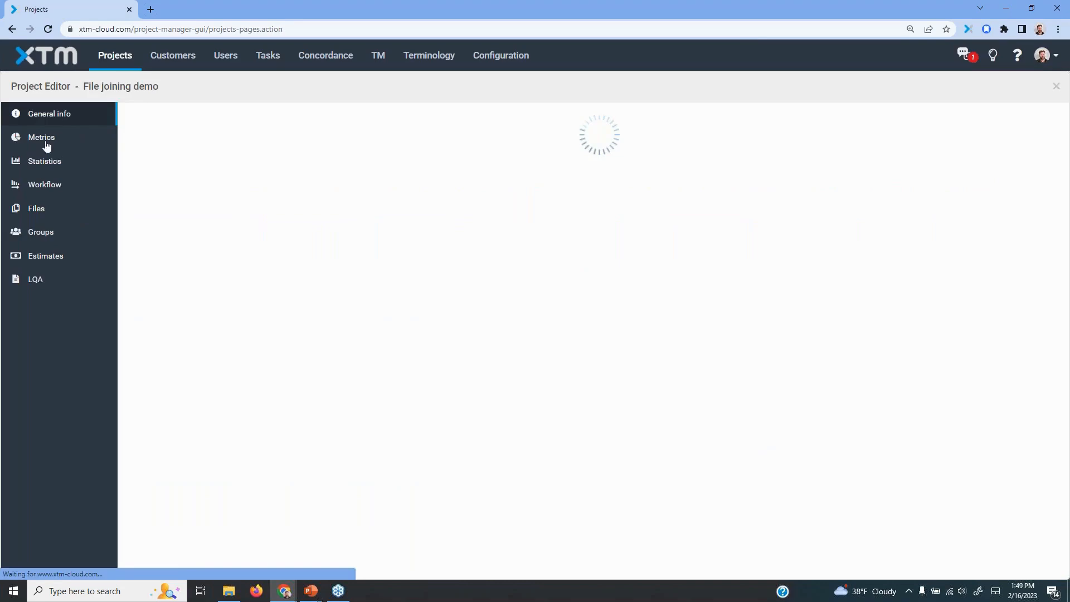
scroll(194, 336, "down", 15)
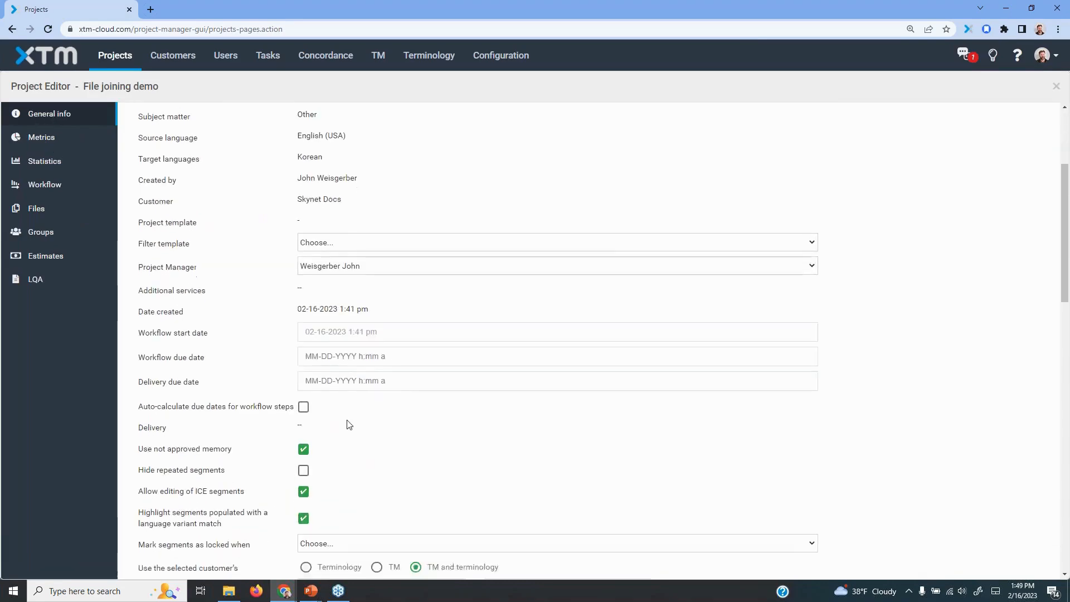
scroll(616, 351, "down", 1)
scroll(526, 333, "up", 2)
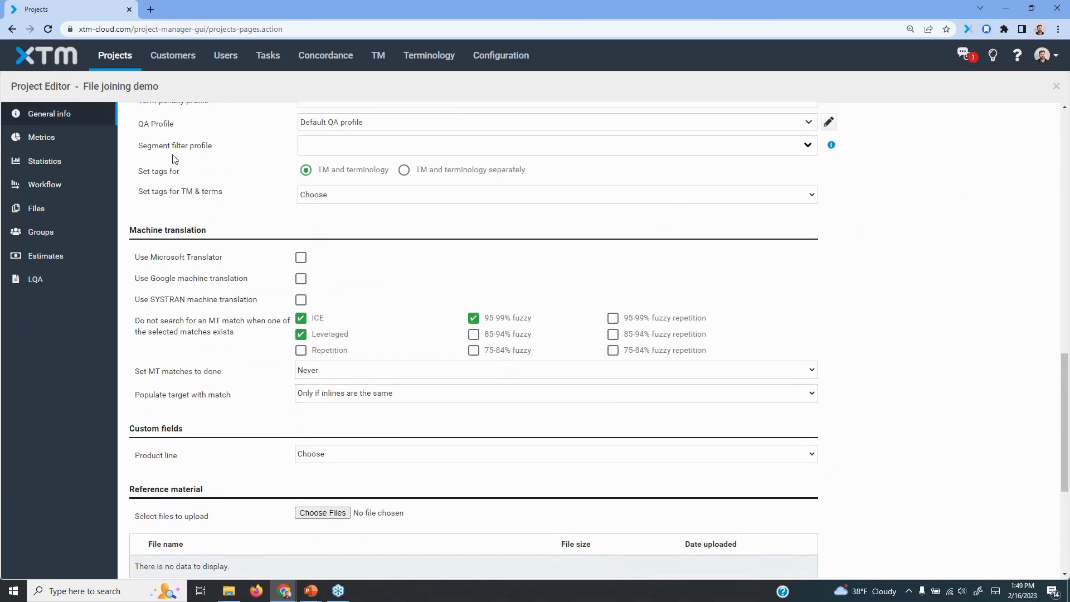
Reopen the active 100 files.zip.xml translation task and translate the first segment as "Hello!", completing that segment
left_click(265, 57)
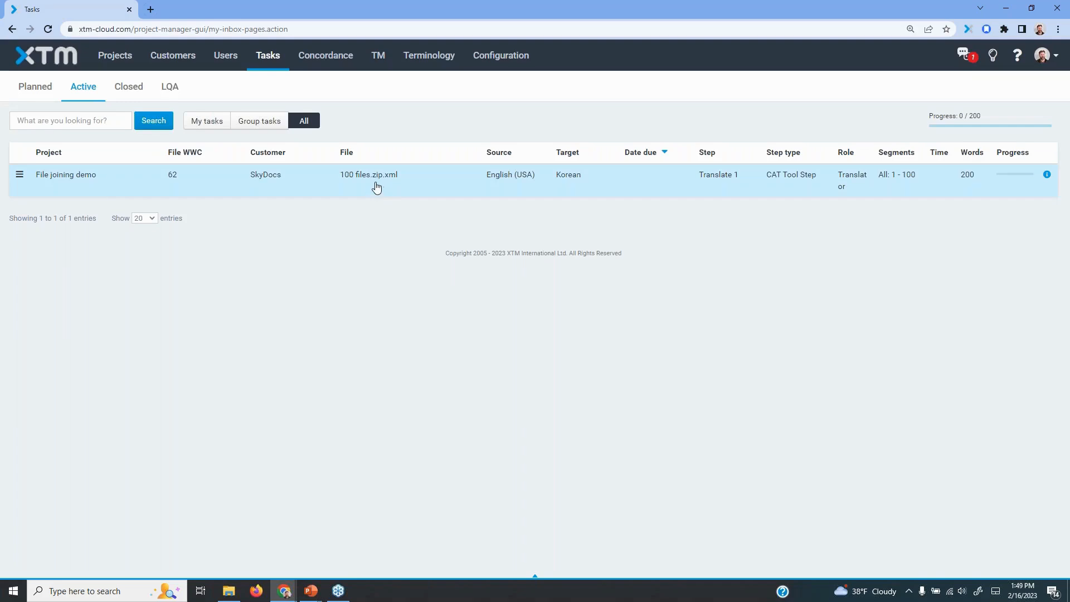
left_click(361, 176)
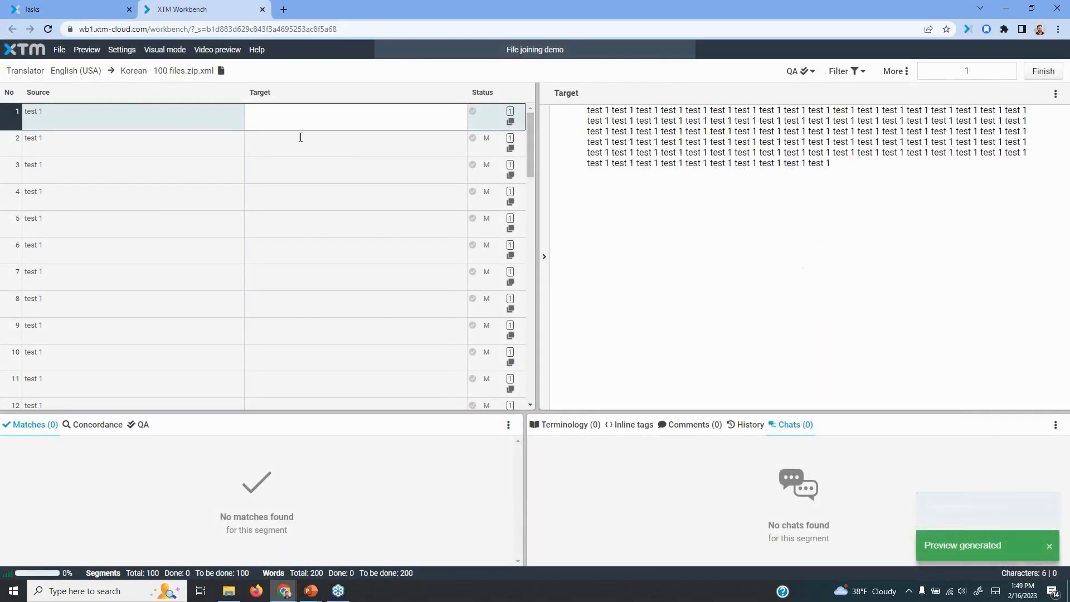
left_click(316, 114)
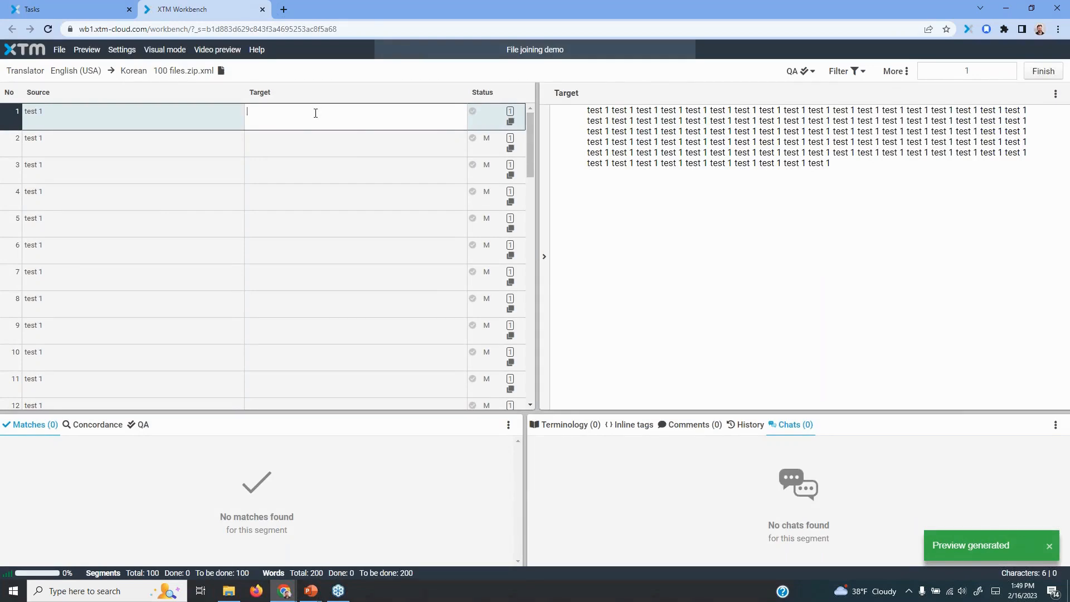
type("Hello!")
key("ctrl+Return")
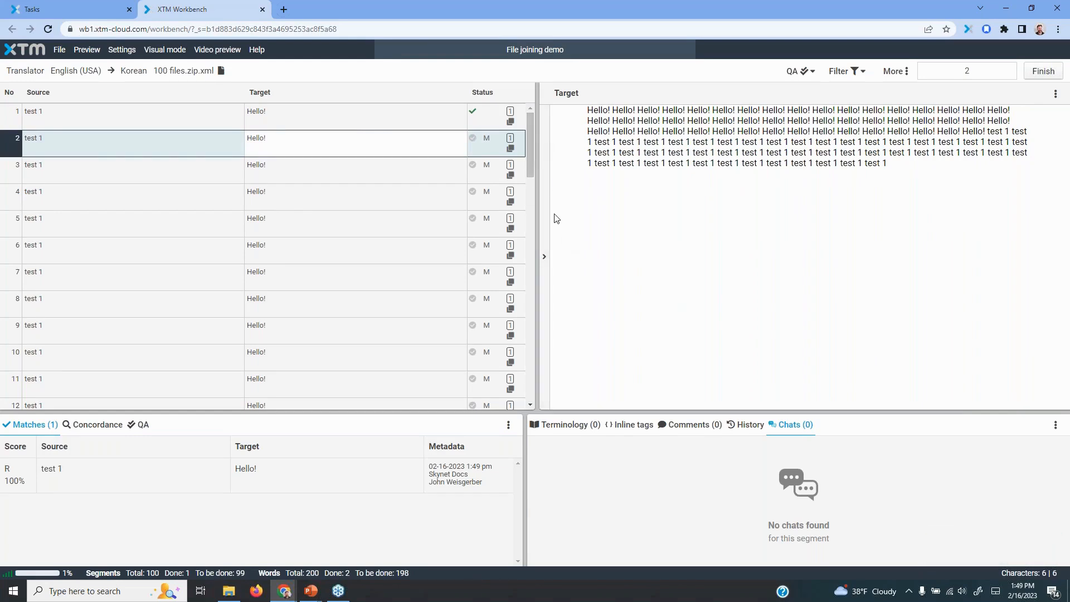
Check the target text of the repeated segments throughout the joined file, up to segment 100
left_click_drag(530, 161, 532, 393)
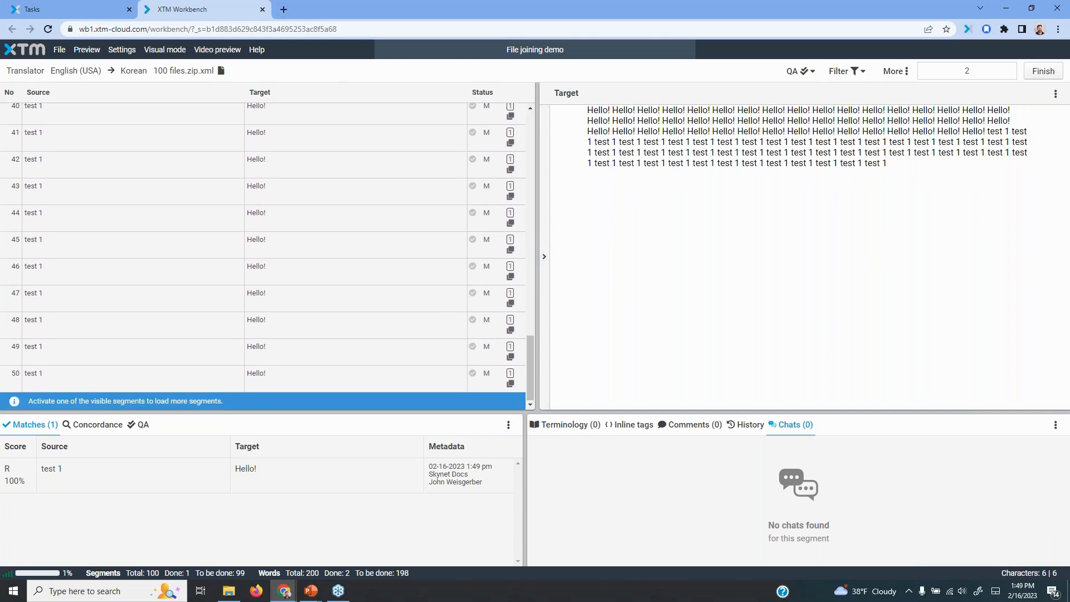
left_click(365, 380)
scroll(401, 301, "down", 5)
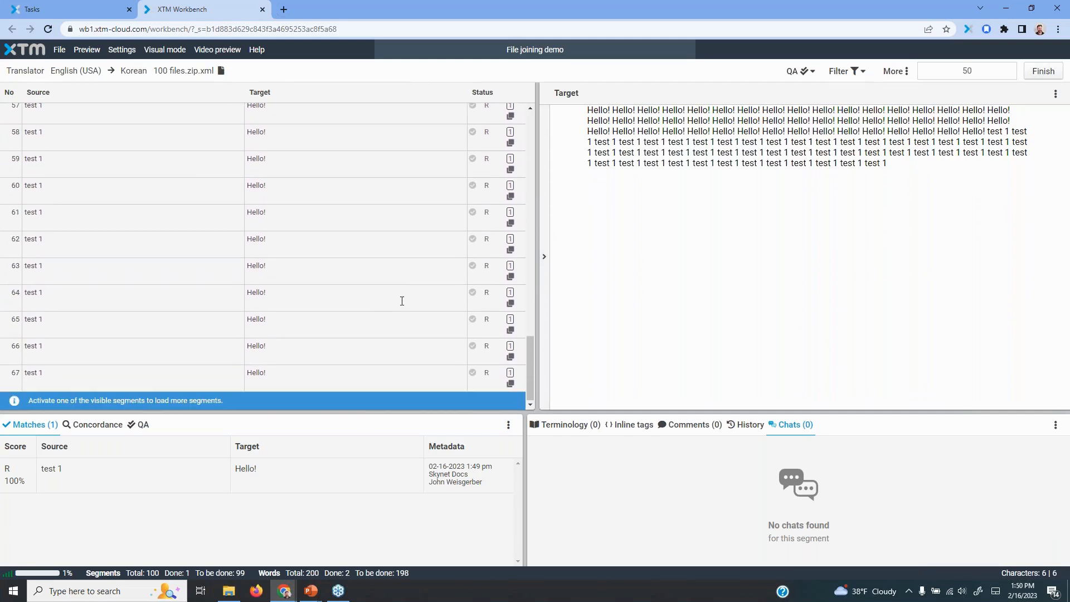
left_click(371, 374)
scroll(379, 334, "down", 5)
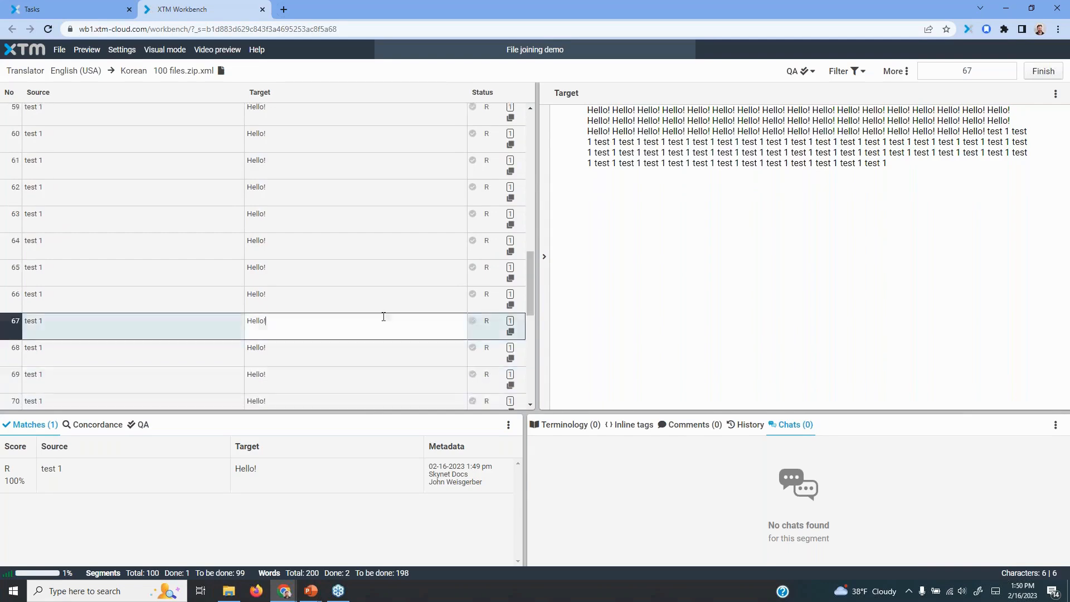
left_click(345, 369)
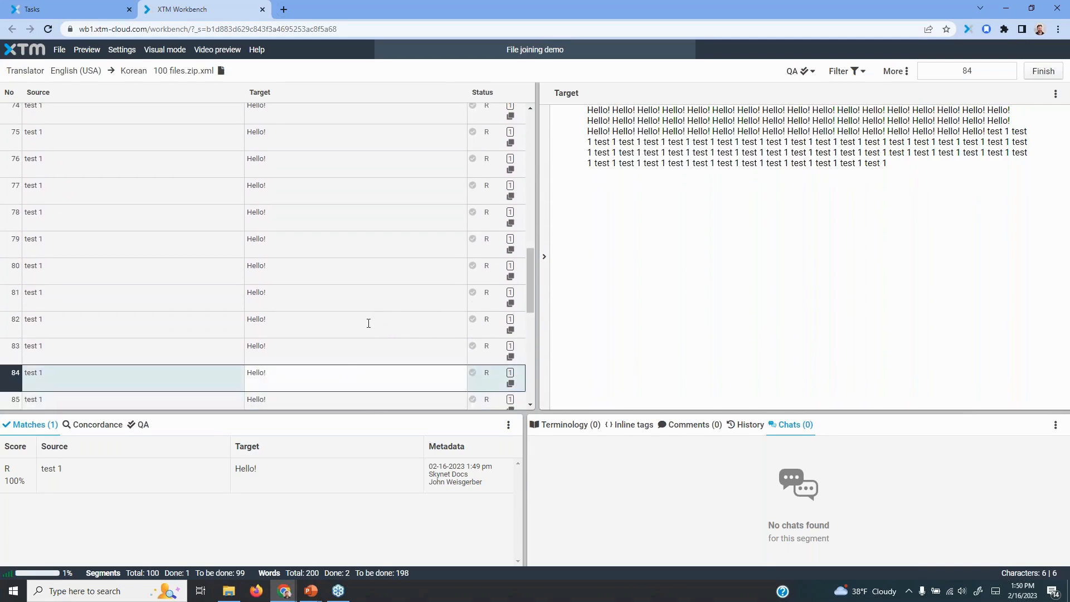
scroll(368, 325, "down", 4)
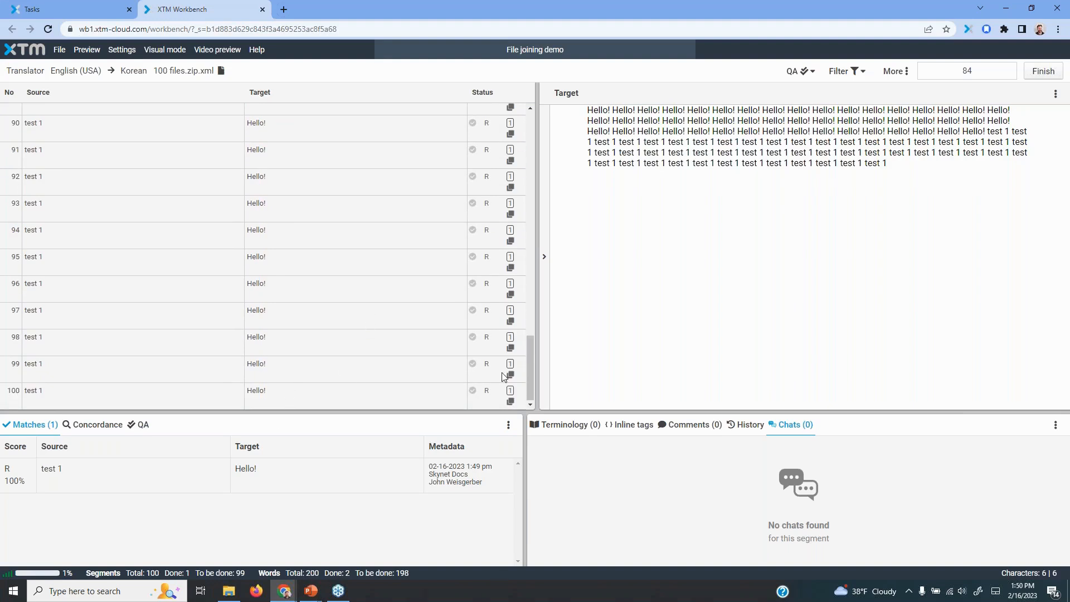
left_click_drag(528, 380, 537, 121)
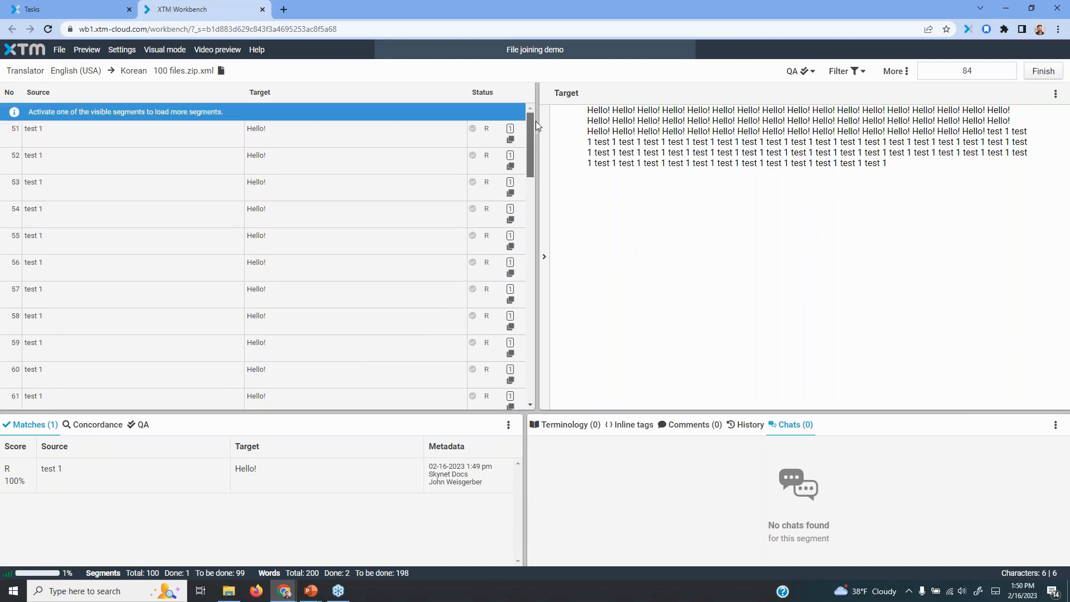
Change the XTM status of all assigned segments in the file from Incomplete to Completed
left_click(60, 50)
left_click(75, 89)
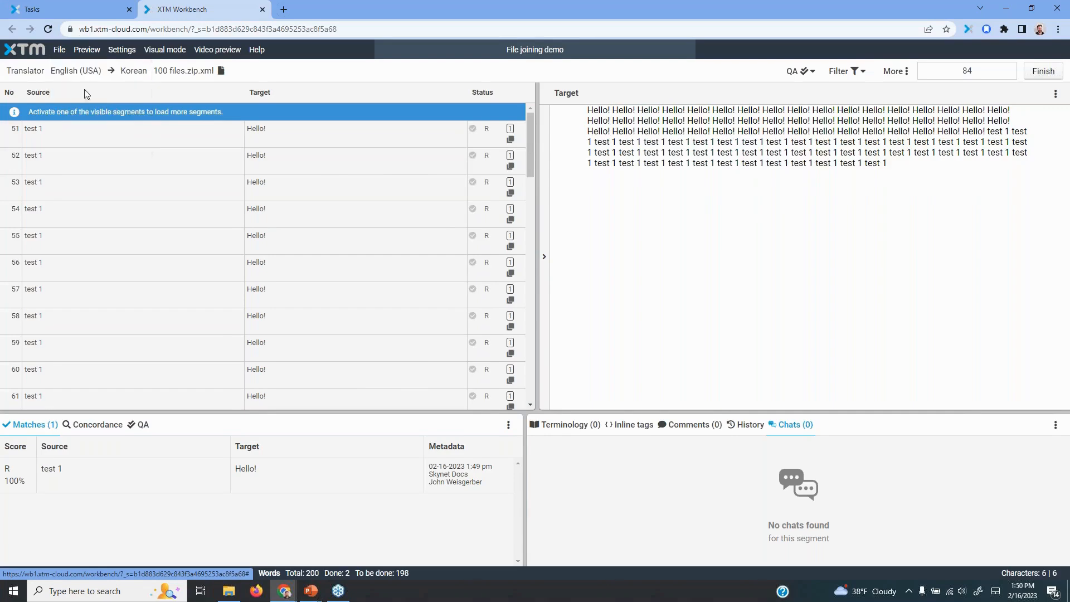
left_click(475, 128)
left_click(537, 142)
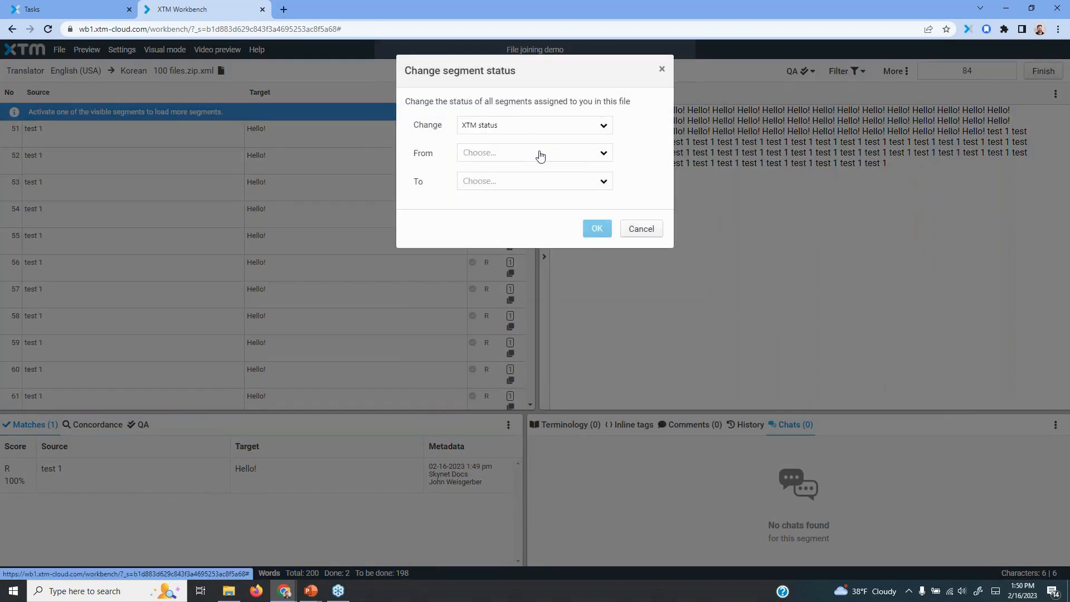
left_click(537, 154)
left_click(542, 172)
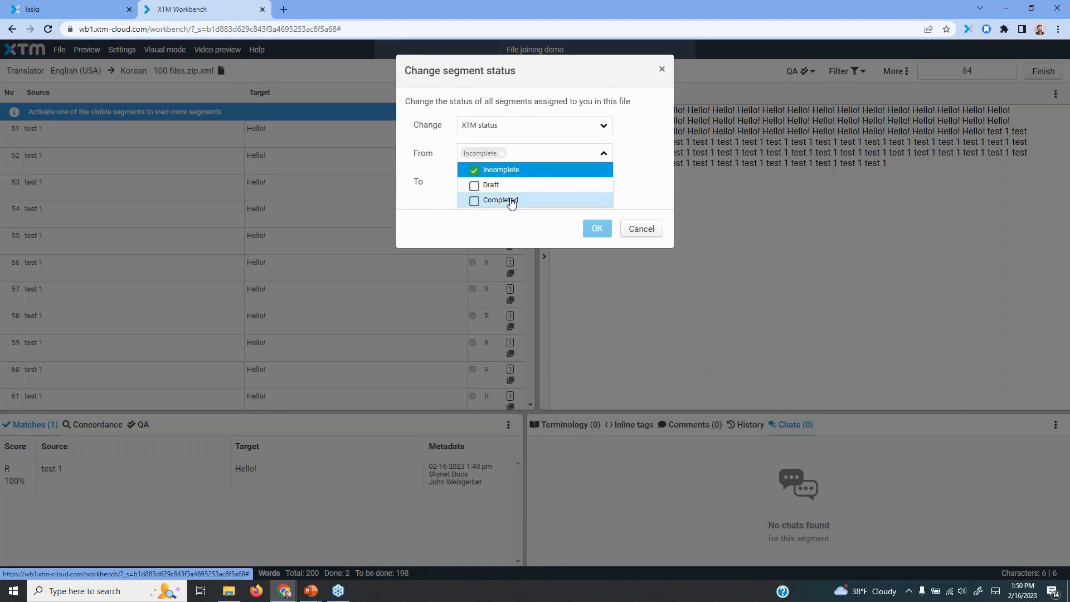
left_click(645, 183)
left_click(569, 184)
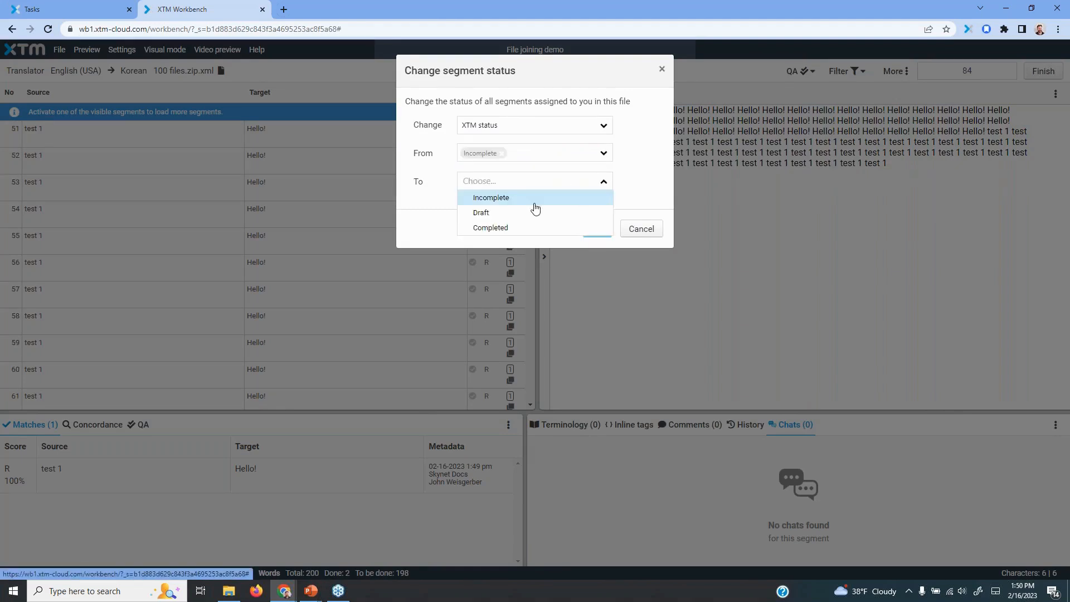
left_click(490, 229)
left_click(597, 228)
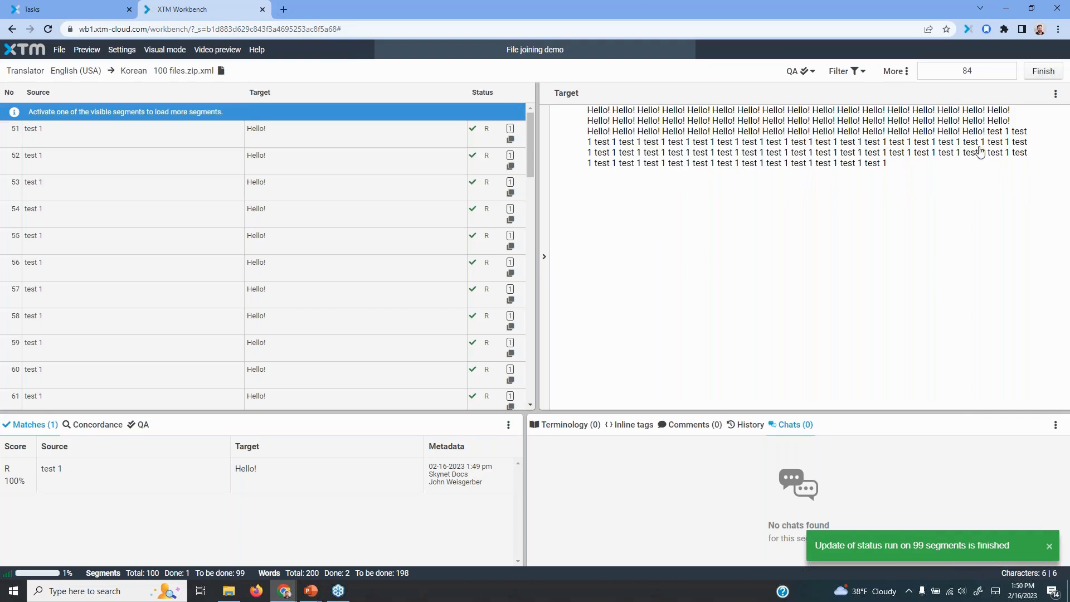
Finish the translation task, confirm, and close the Workbench
left_click(1043, 72)
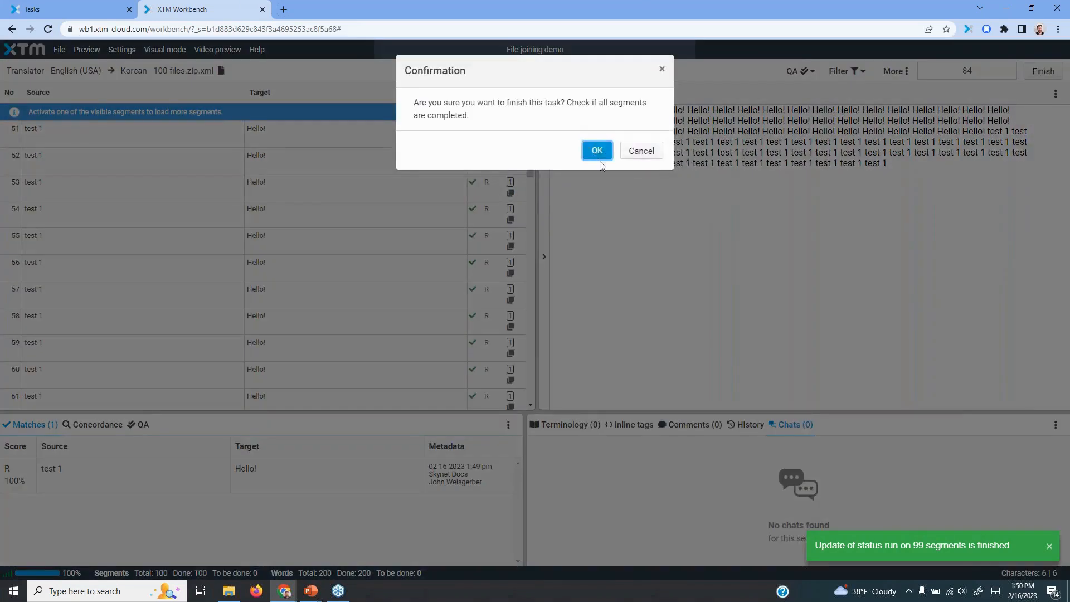
left_click(600, 156)
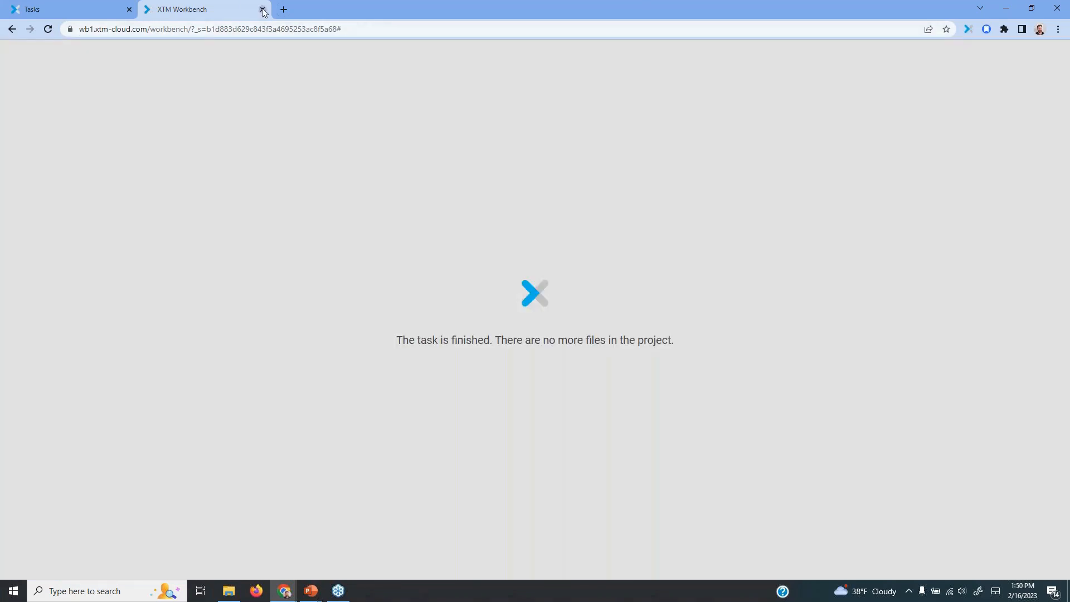
left_click(262, 9)
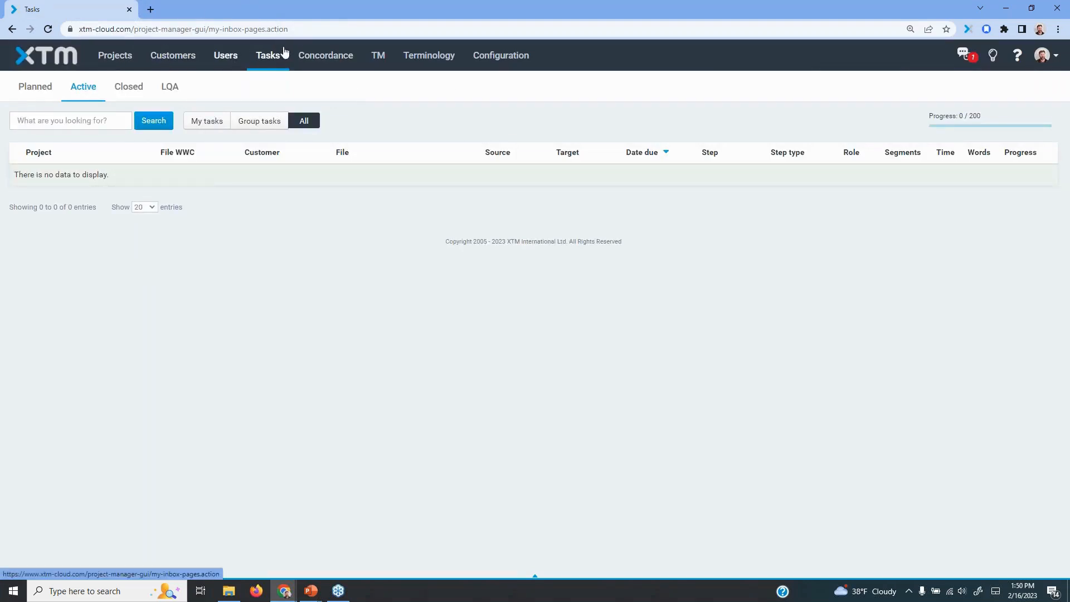
Download the generated Korean target of 100 files.zip.xml from the File joining demo project's files
left_click(115, 56)
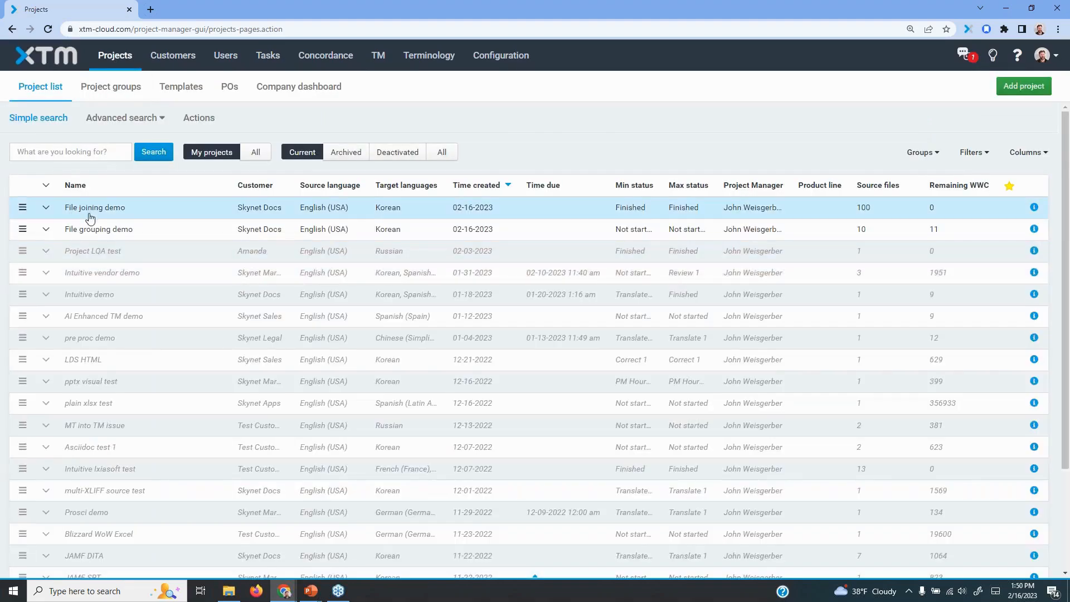
left_click(466, 208)
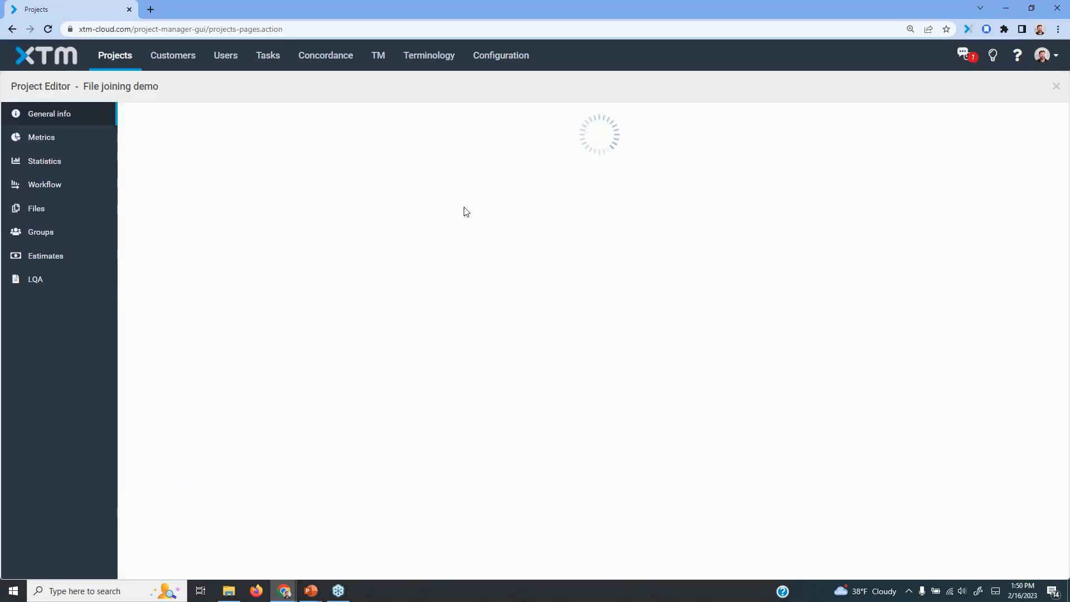
left_click(37, 210)
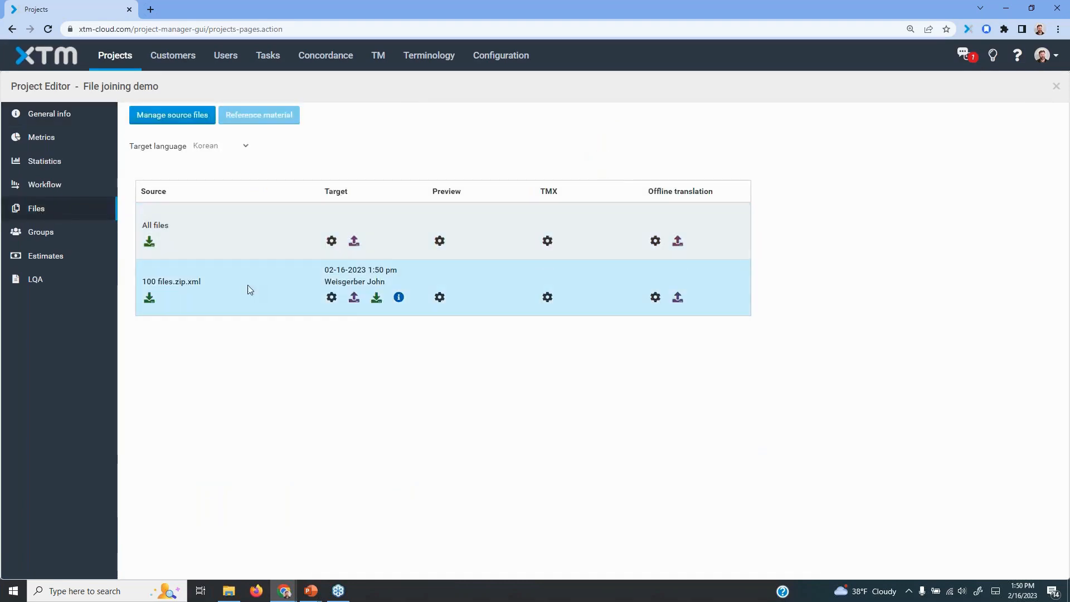
left_click(377, 301)
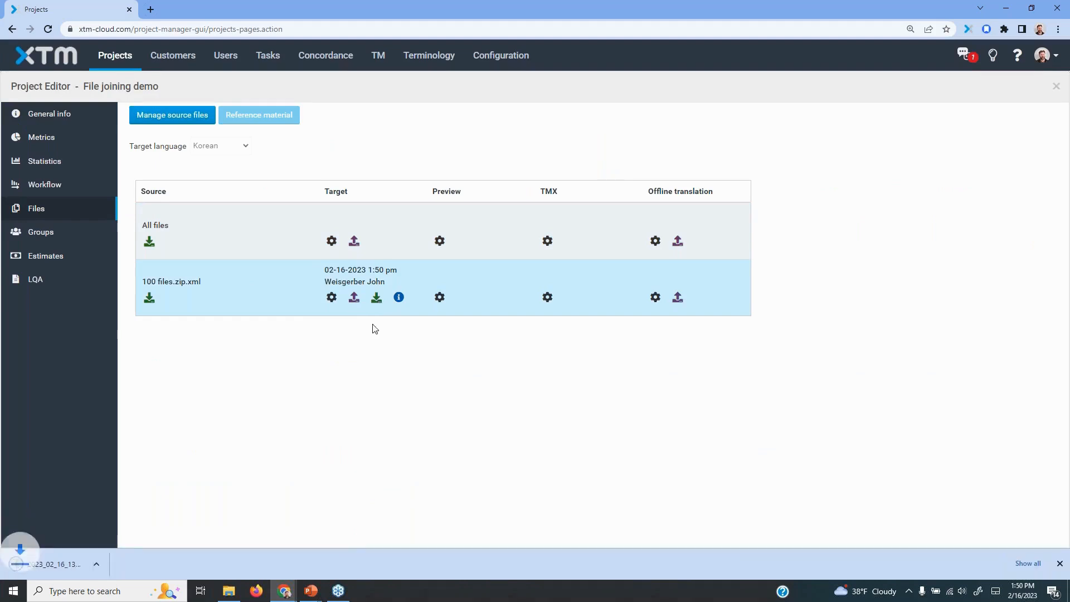
Open the downloaded target archive and look through the simple XML files in its 100 plikow folder
left_click(40, 564)
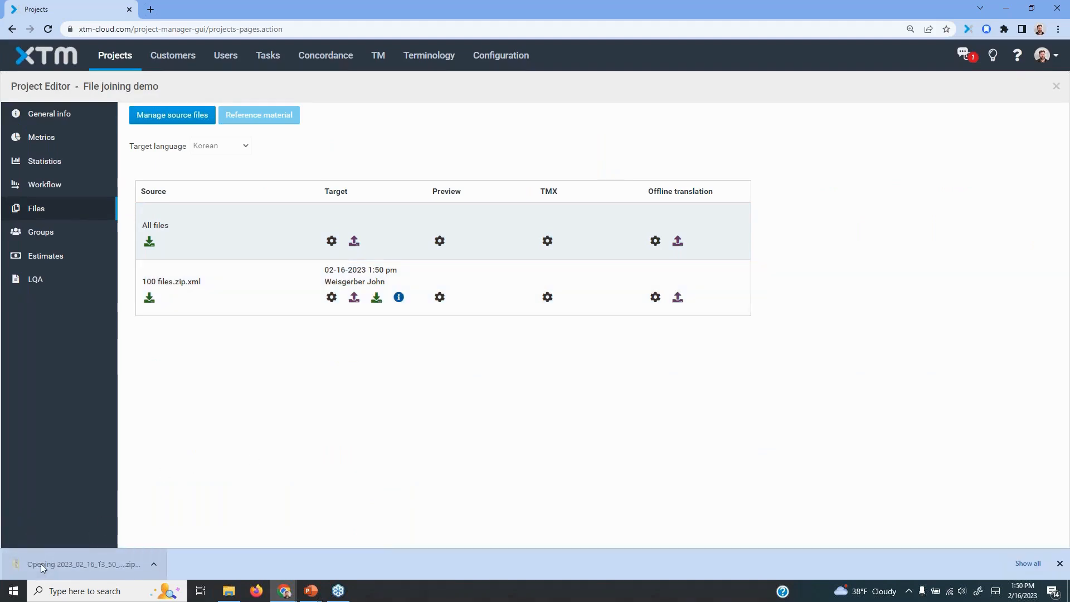
double_click(431, 233)
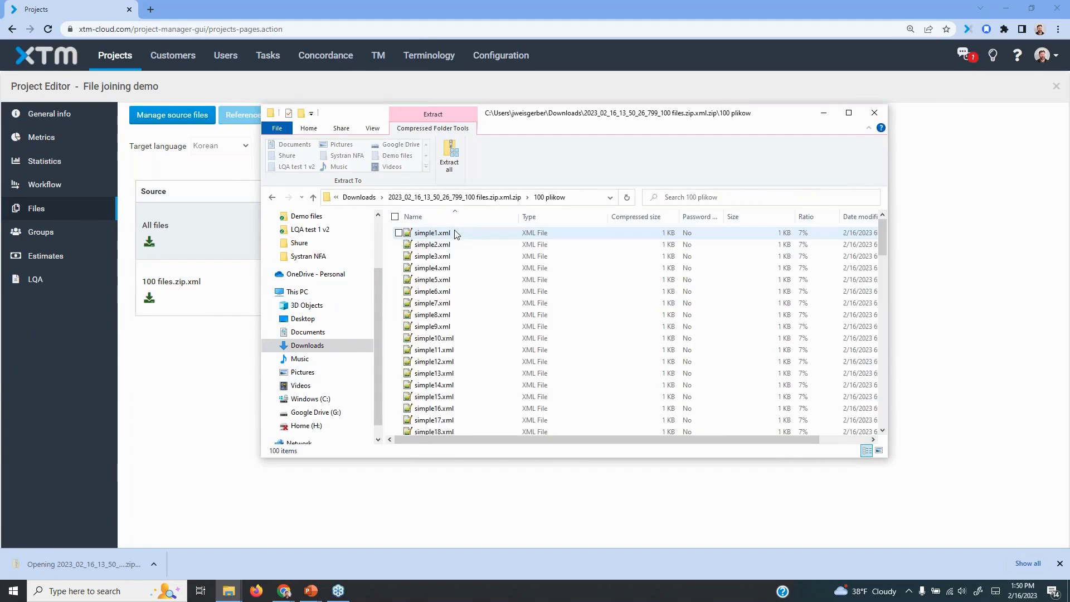
scroll(475, 277, "down", 3)
scroll(424, 329, "down", 12)
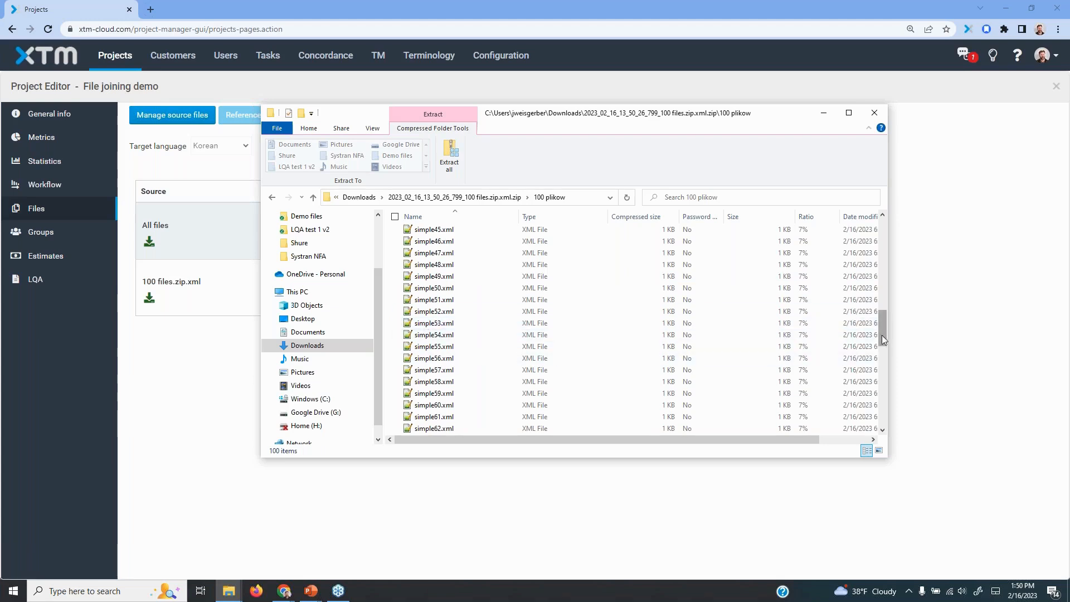
left_click_drag(882, 334, 887, 234)
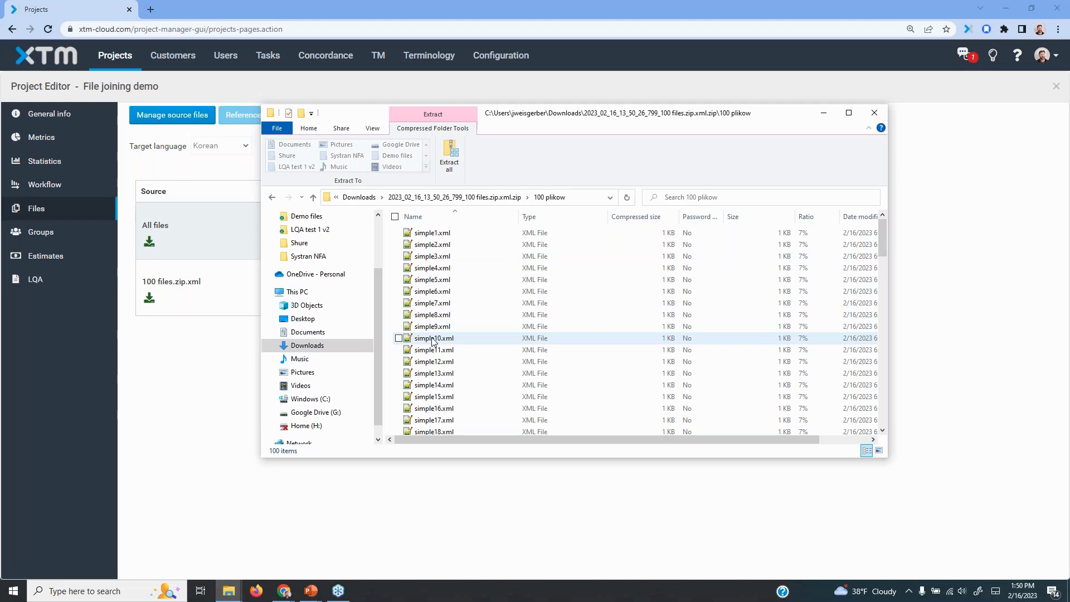
Inspect the text inside simple10.xml, then close the file, the archive folder and the File joining demo project
double_click(432, 339)
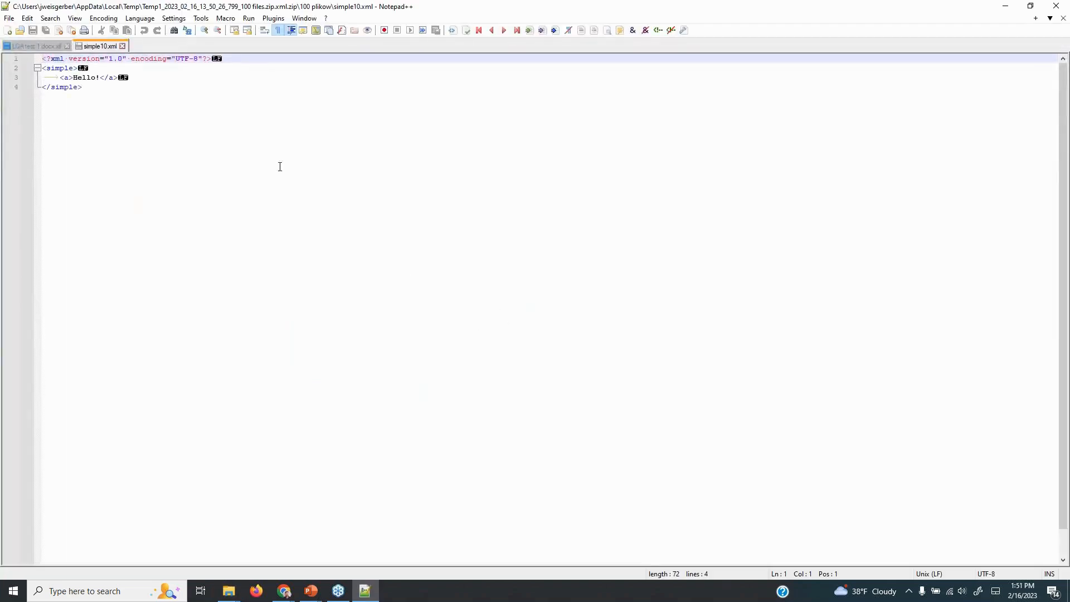
left_click_drag(76, 75, 98, 77)
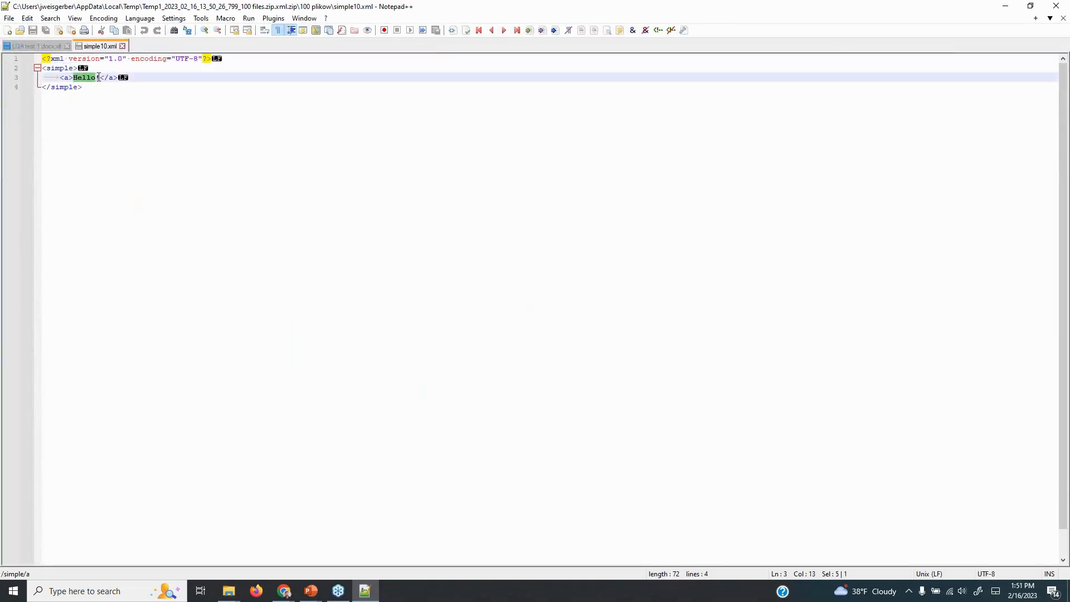
left_click(1057, 6)
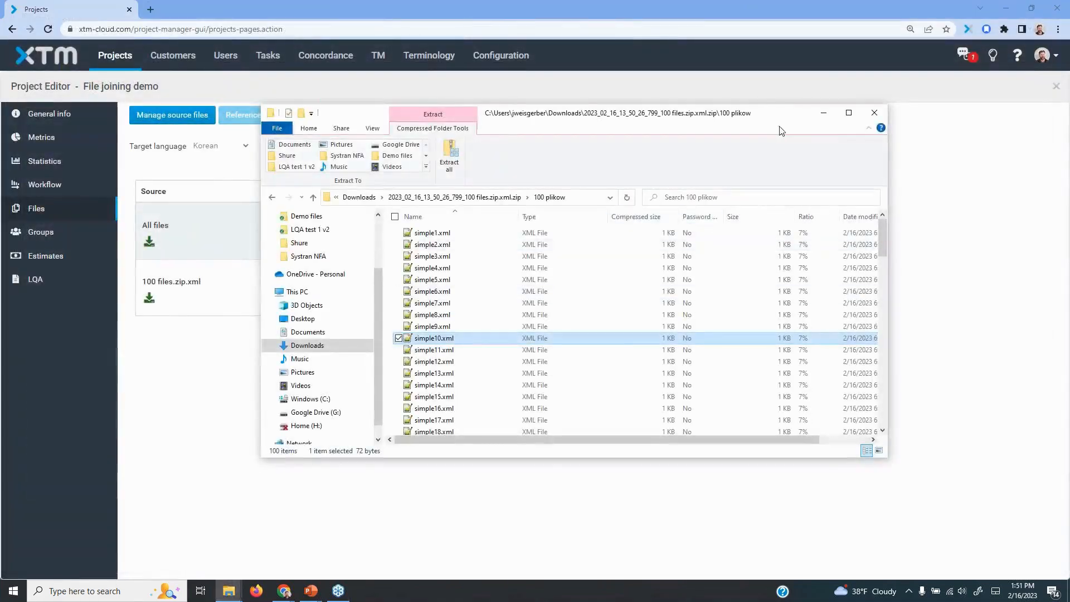
left_click(873, 113)
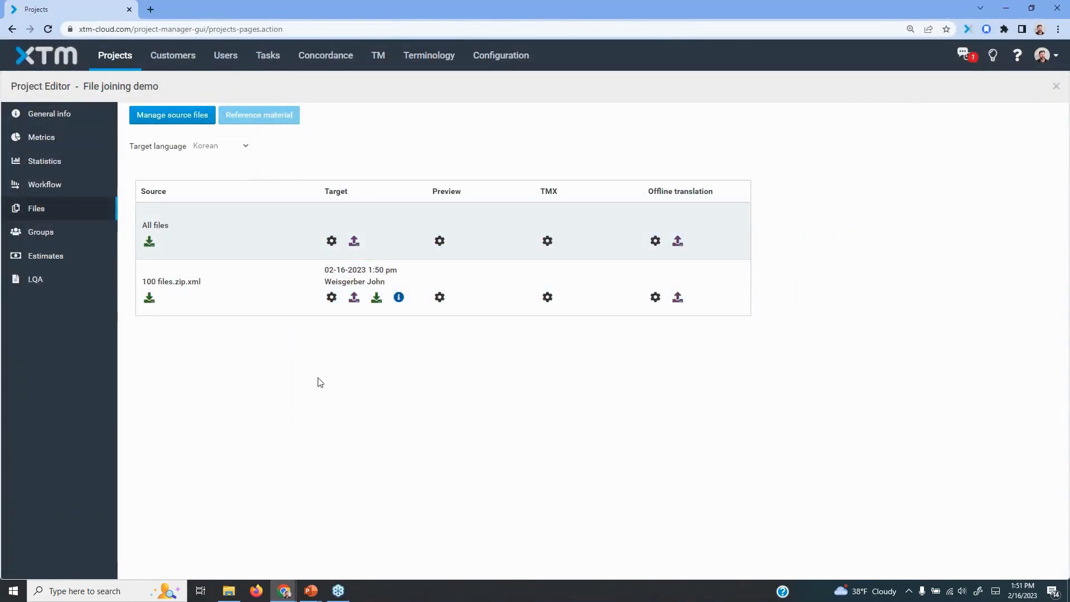
left_click(1057, 87)
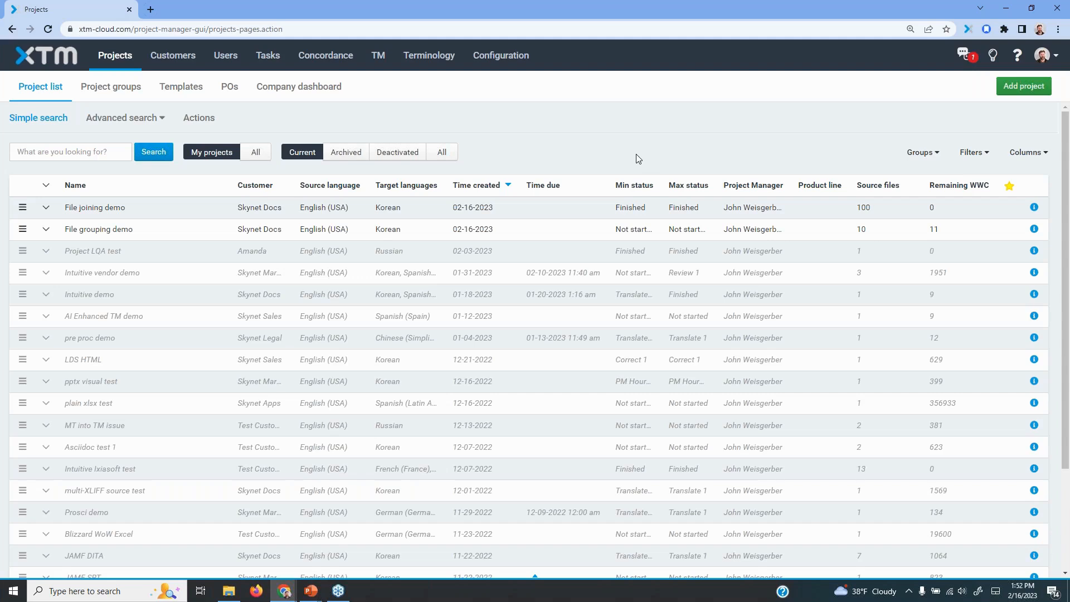
View the Korean workflow of the File joining demo project for the joined file, then close the project
left_click(114, 212)
left_click(53, 188)
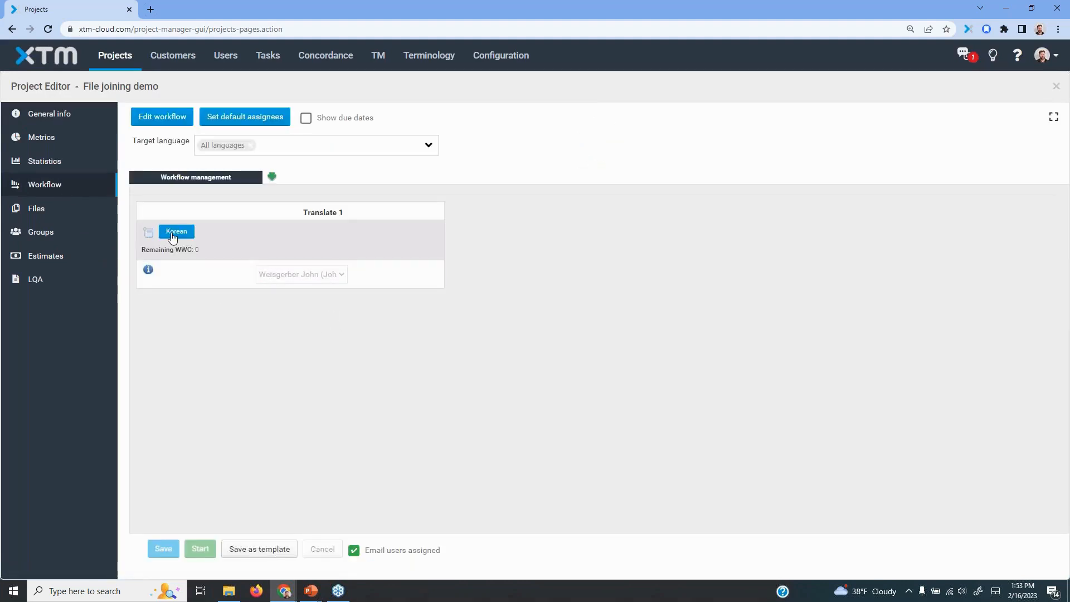
left_click(171, 234)
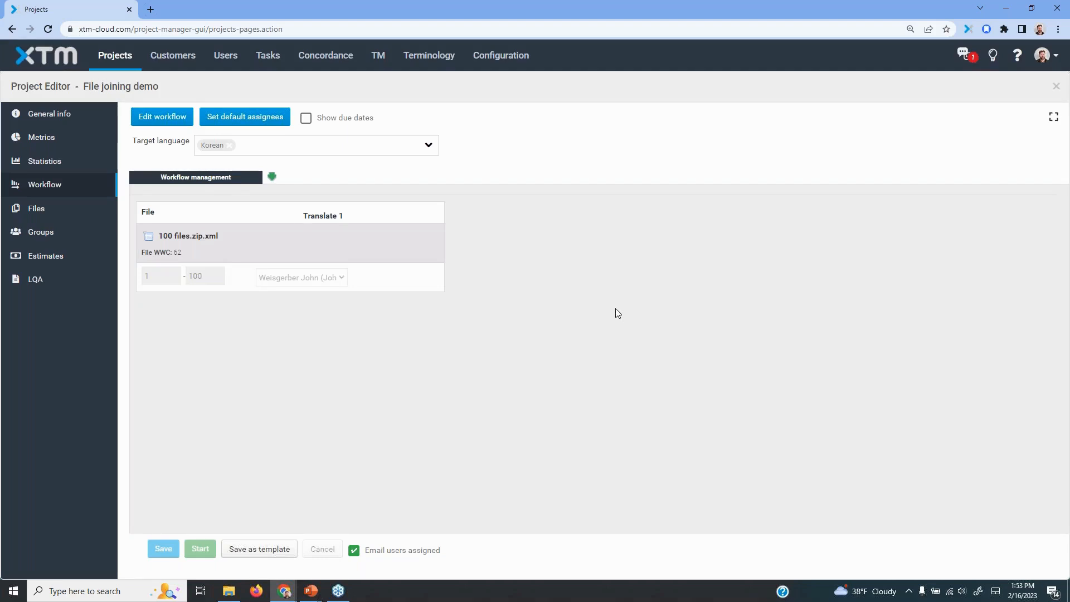
left_click(1056, 87)
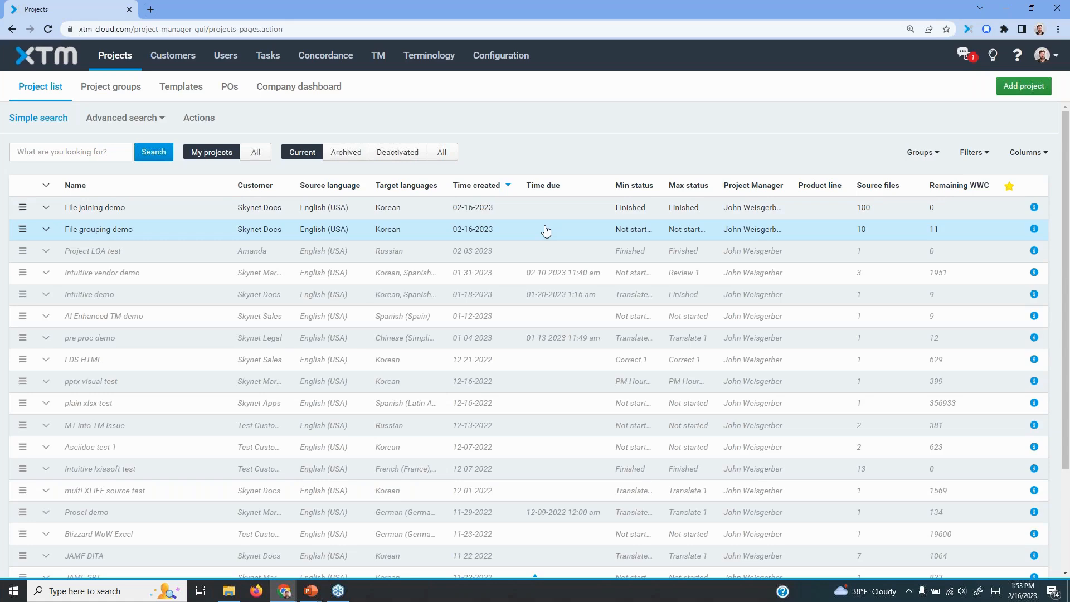
Open the File grouping demo project's workflow and view the assignments of its Korean file groups, then return to all languages
left_click(111, 237)
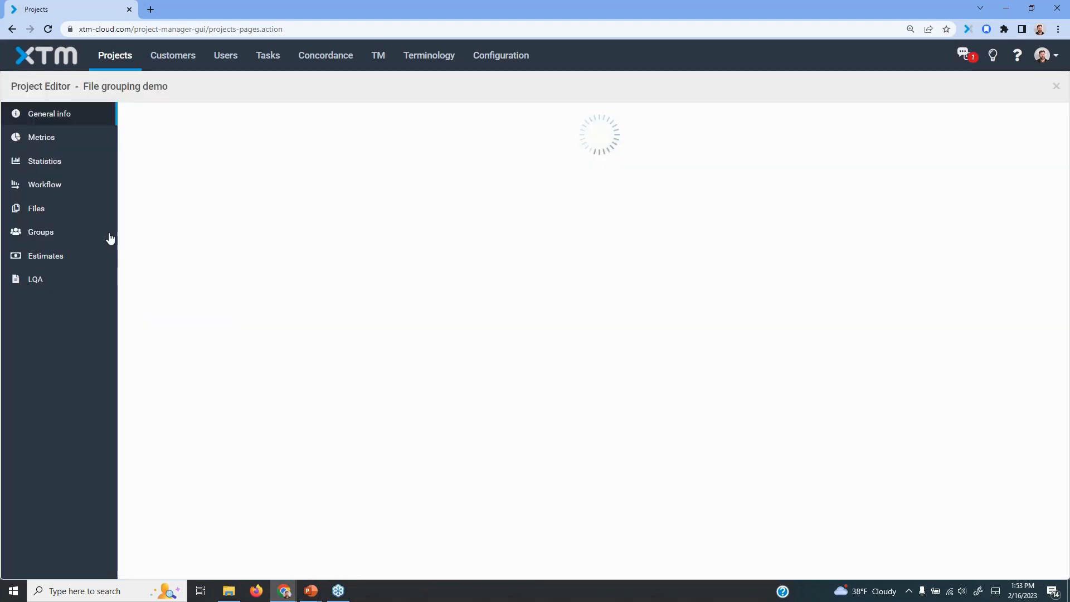
left_click(55, 187)
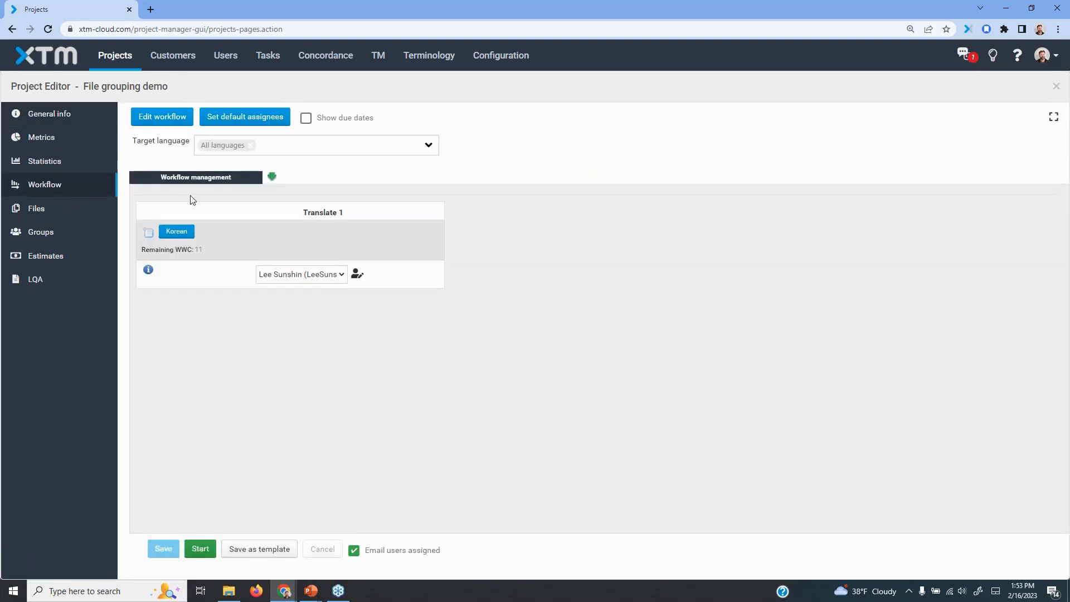
left_click(170, 235)
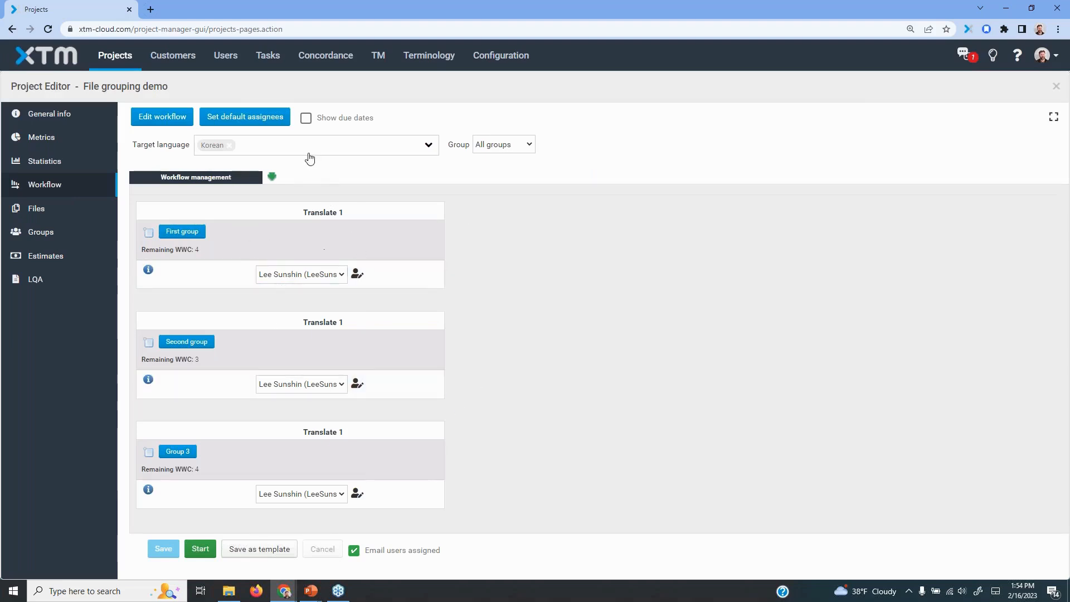
left_click(228, 147)
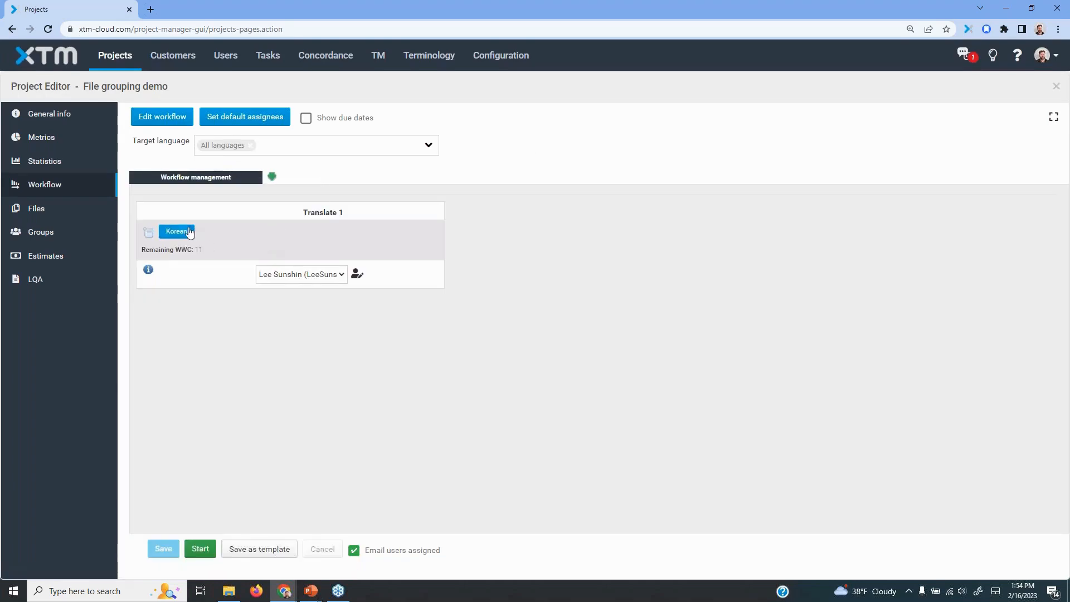
Assign the Korean Translate 1 step to the administrator user and save the workflow
left_click(337, 276)
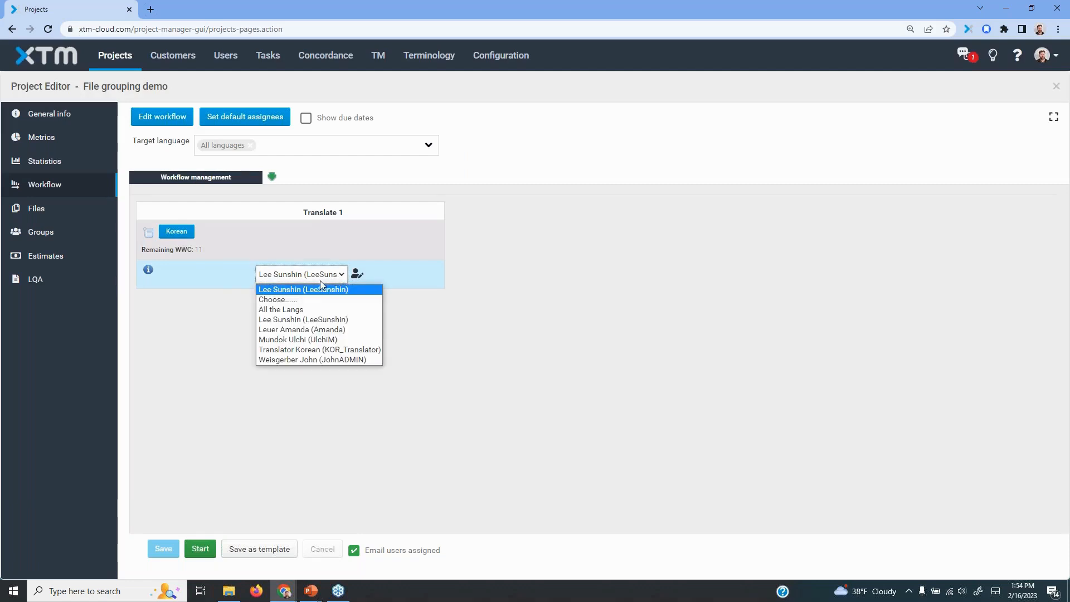
left_click(299, 360)
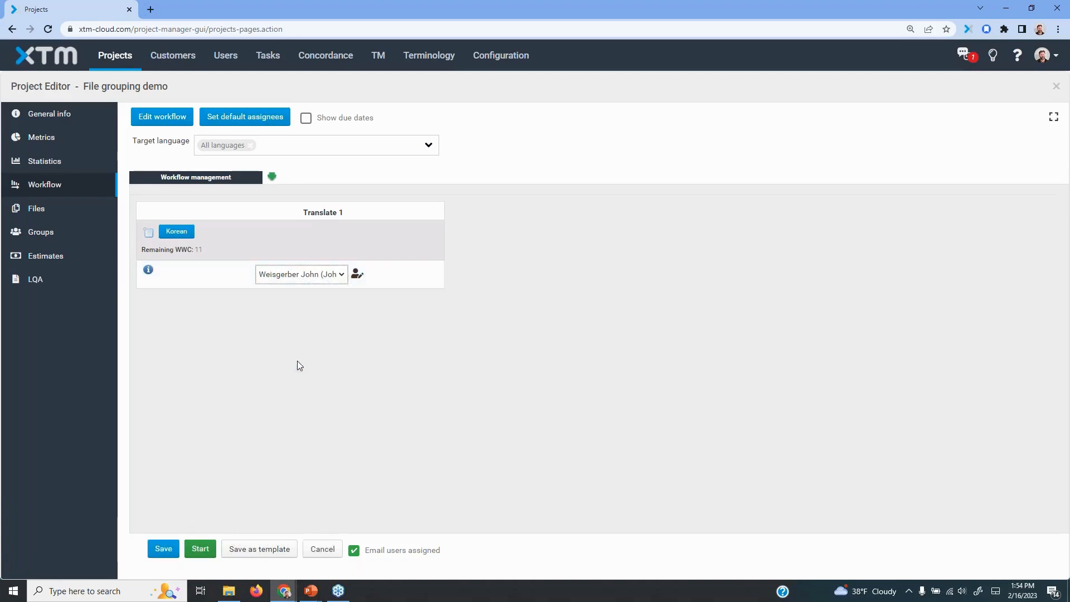
left_click(163, 549)
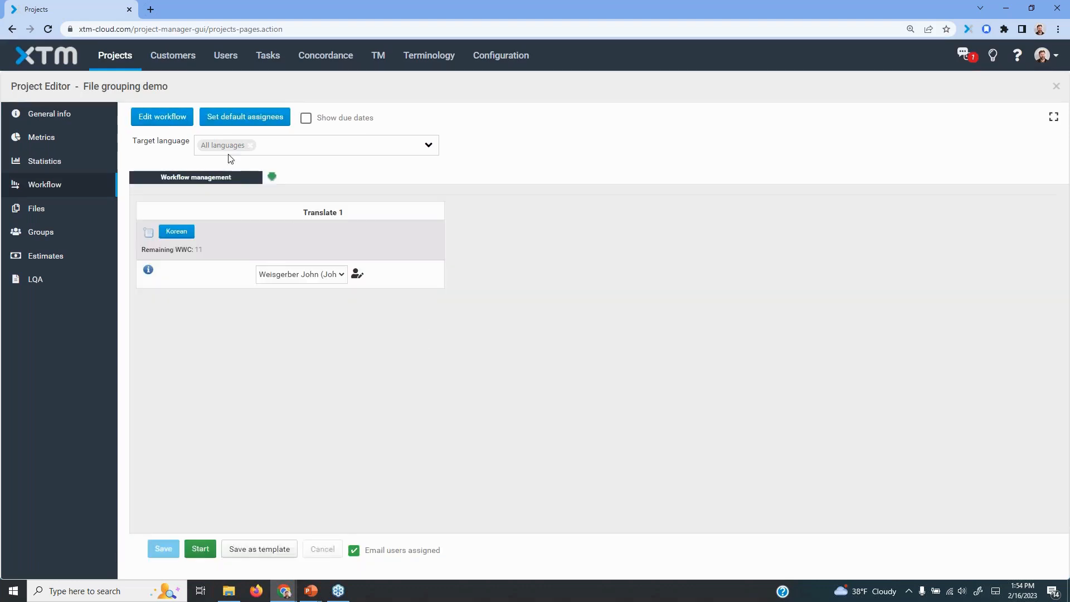
Add a correct step after translate in the workflow, with Approve TM enabled for correct instead of translate, and update it
left_click(165, 117)
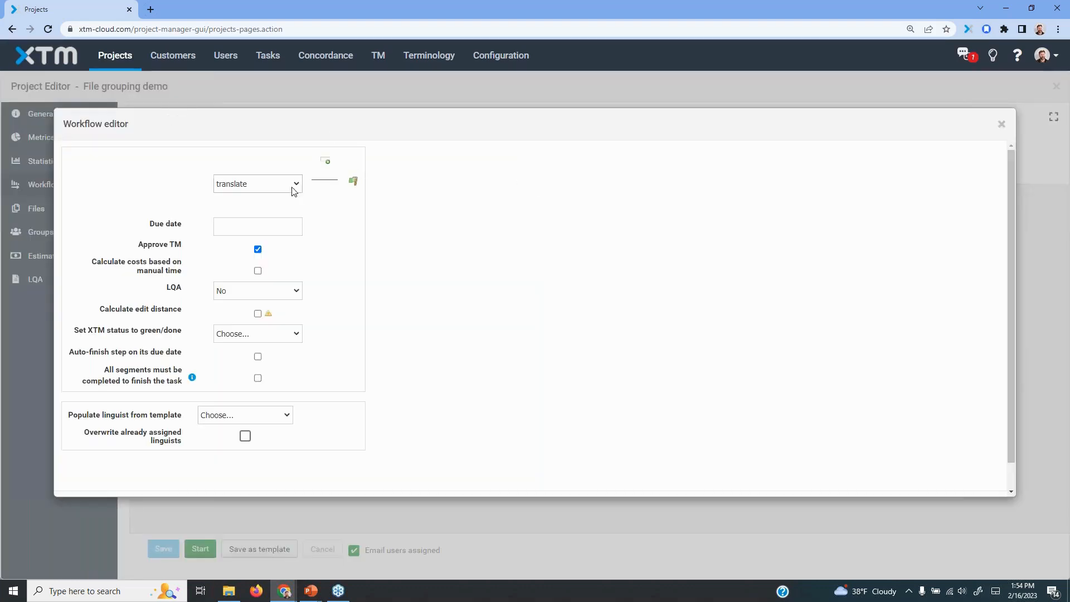
left_click(327, 162)
left_click(422, 184)
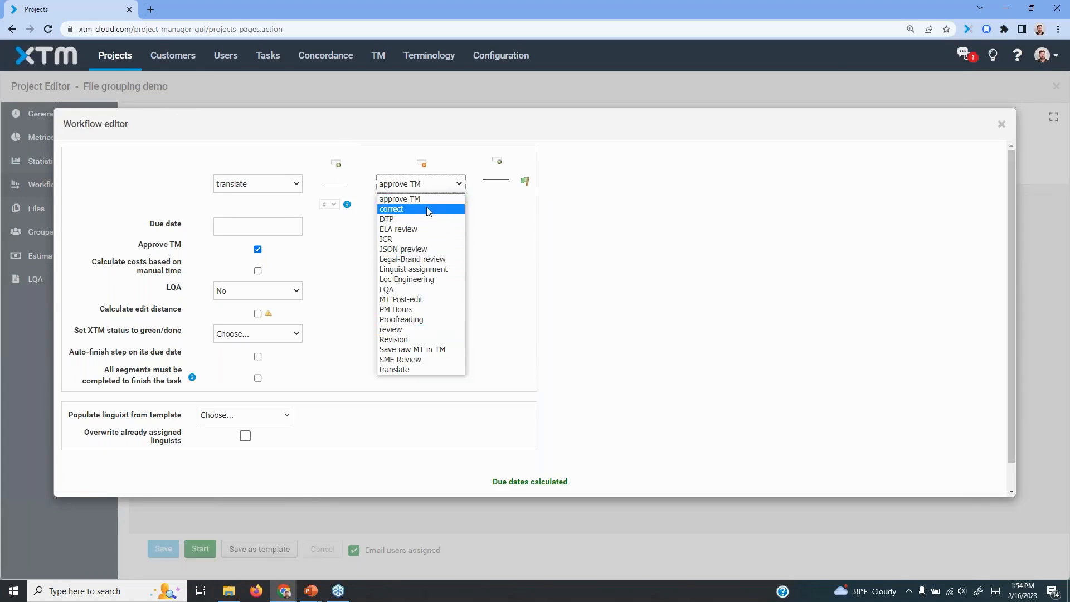
left_click(428, 210)
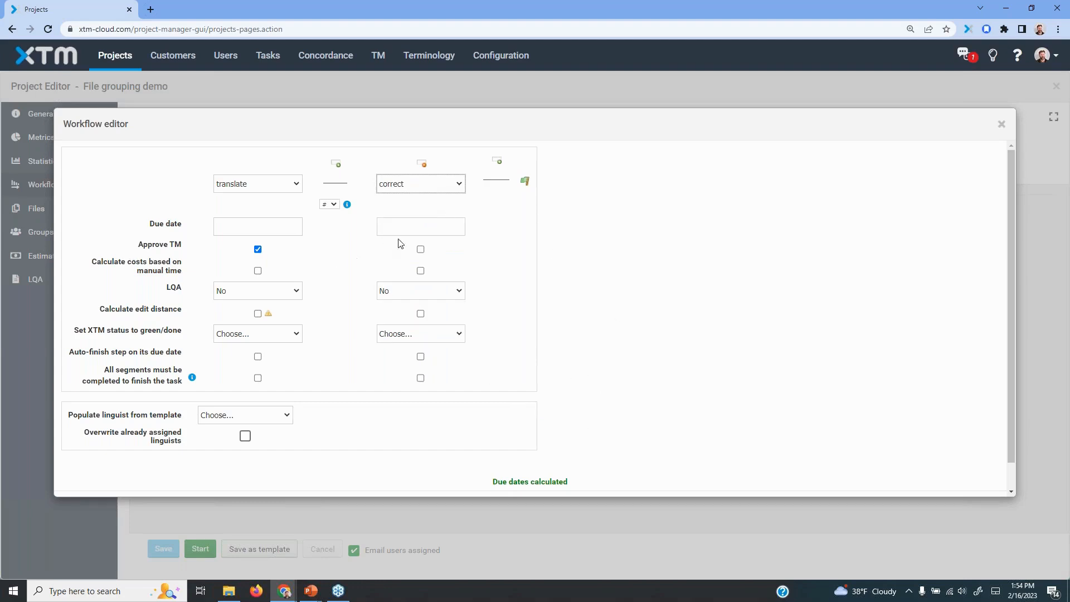
left_click(421, 250)
left_click(258, 249)
scroll(576, 308, "down", 1)
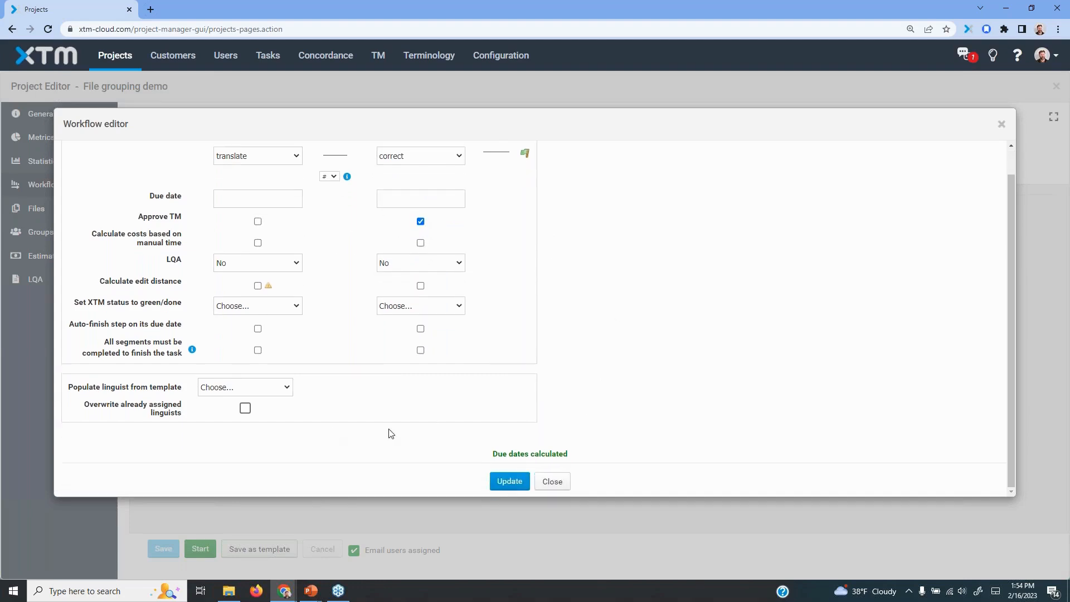
left_click(510, 481)
left_click(517, 428)
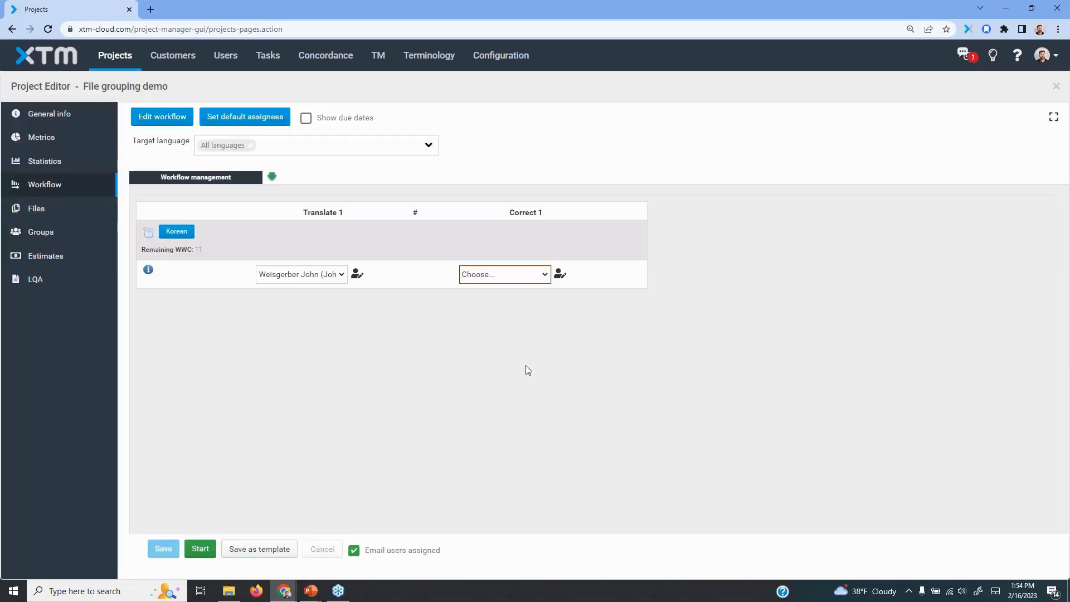
Assign the Korean Correct 1 step to the administrator user, save, and start the File grouping demo workflow
left_click(547, 279)
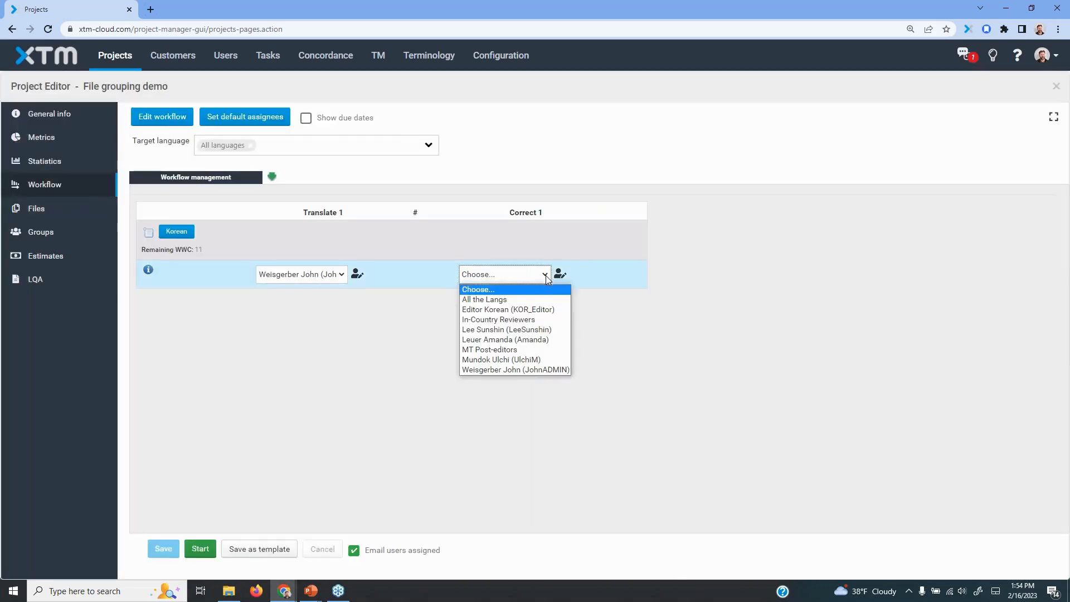
left_click(510, 369)
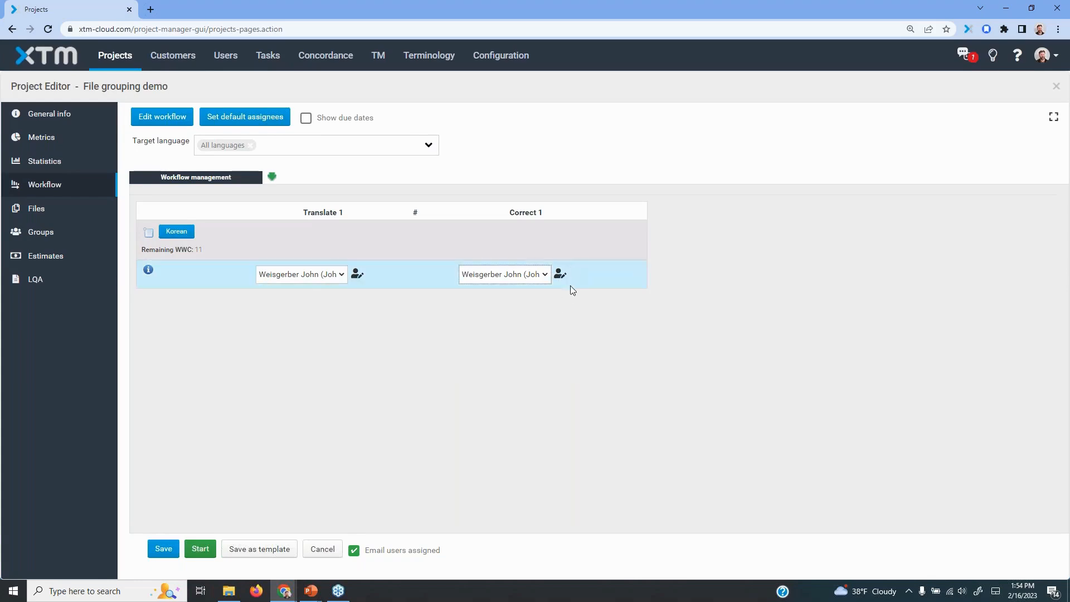
left_click(163, 550)
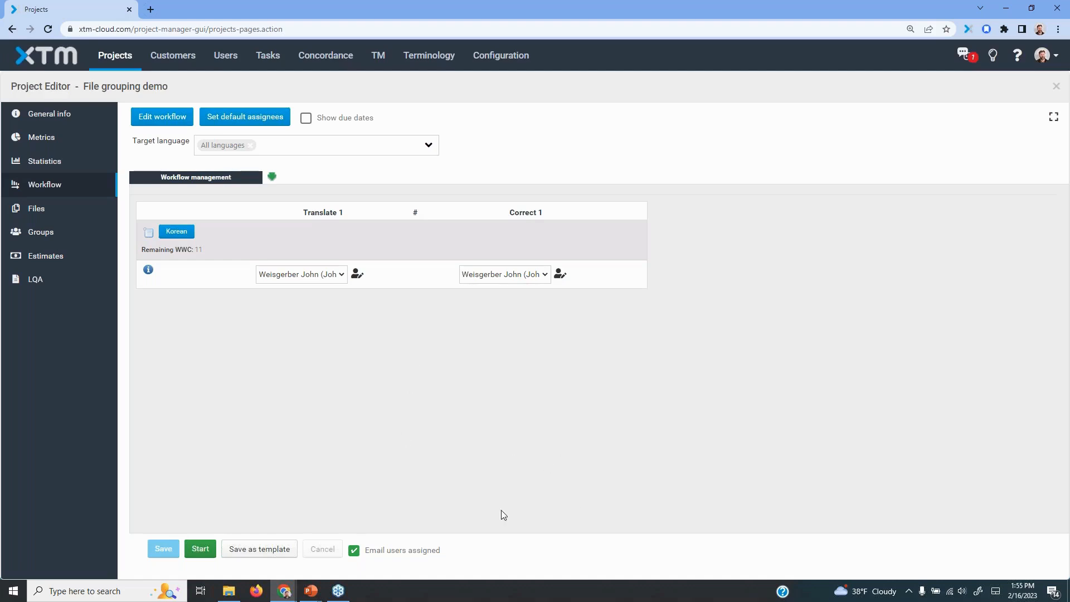
left_click(207, 550)
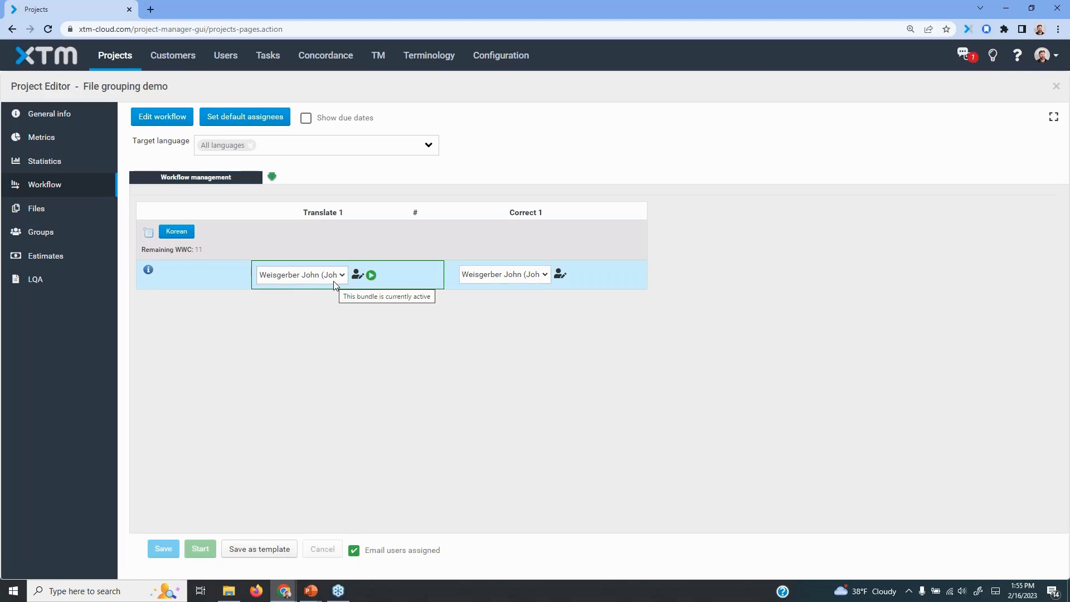
Check the active task list for the File grouping demo files, then return to the project list
left_click(267, 55)
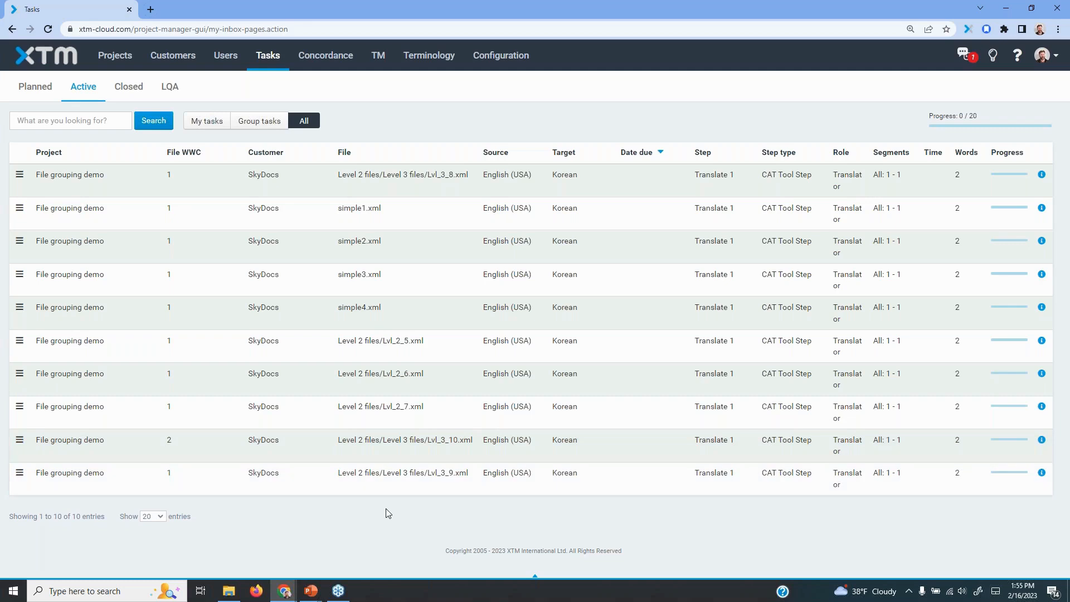
left_click_drag(46, 519, 68, 519)
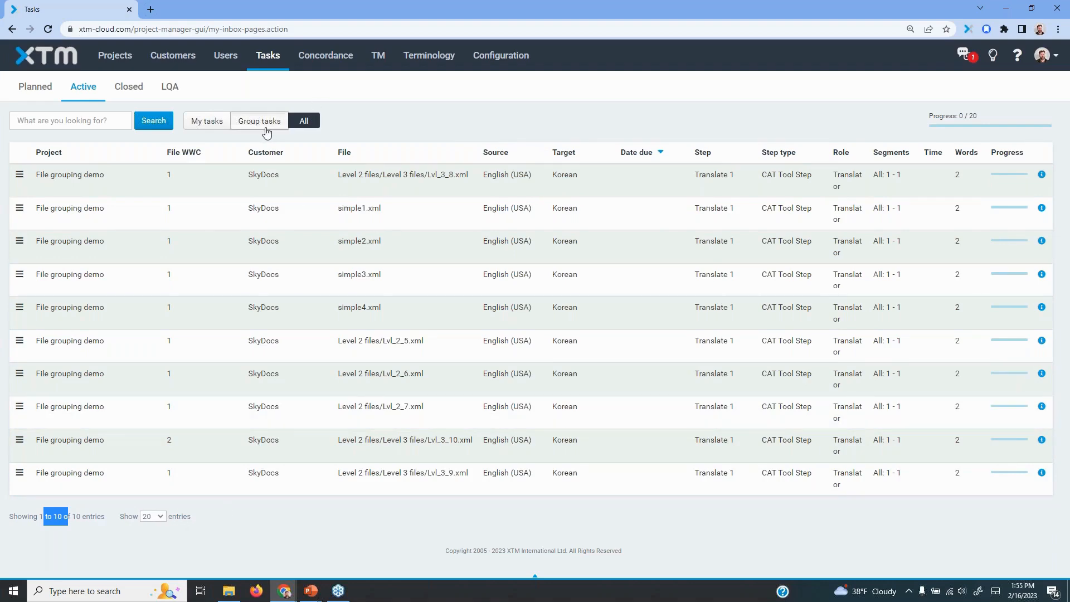
left_click(115, 58)
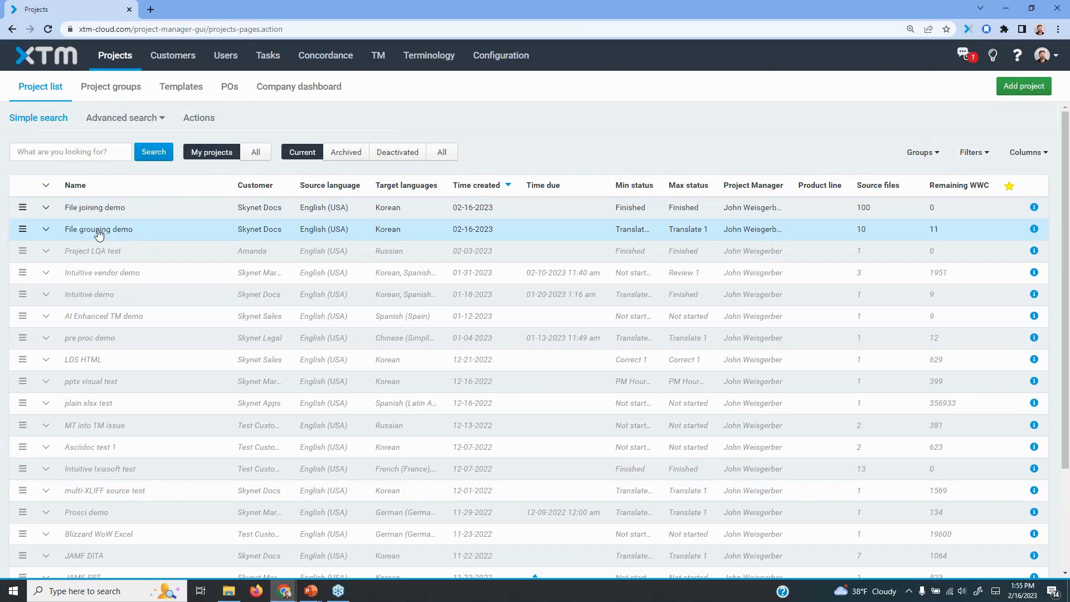
Change the separator between the translate and correct steps of the File grouping demo workflow to a comma, then update and confirm
left_click(99, 235)
left_click(35, 186)
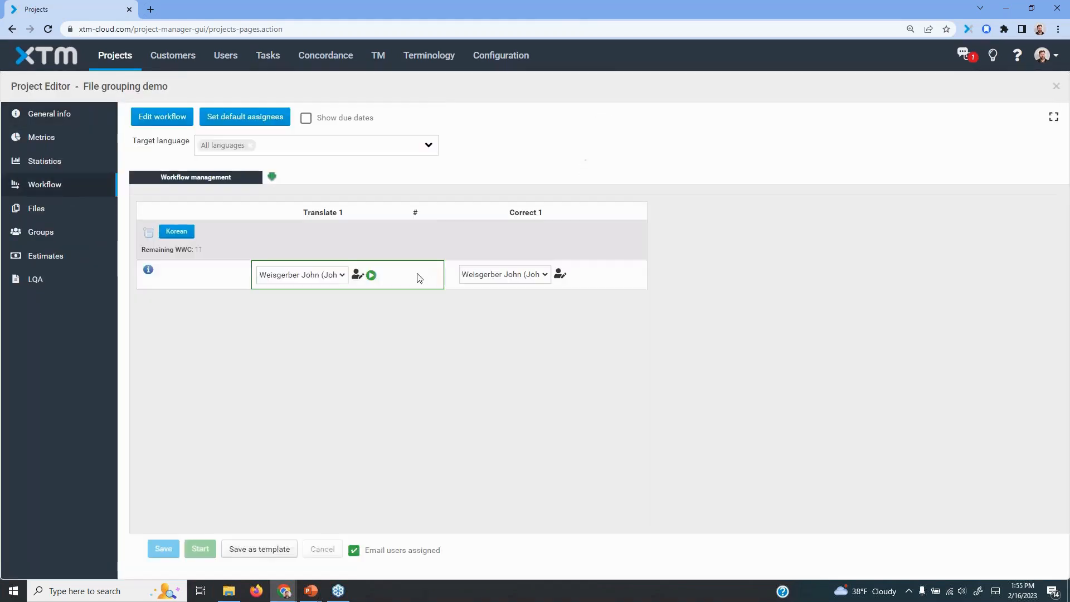
left_click(167, 117)
left_click(329, 204)
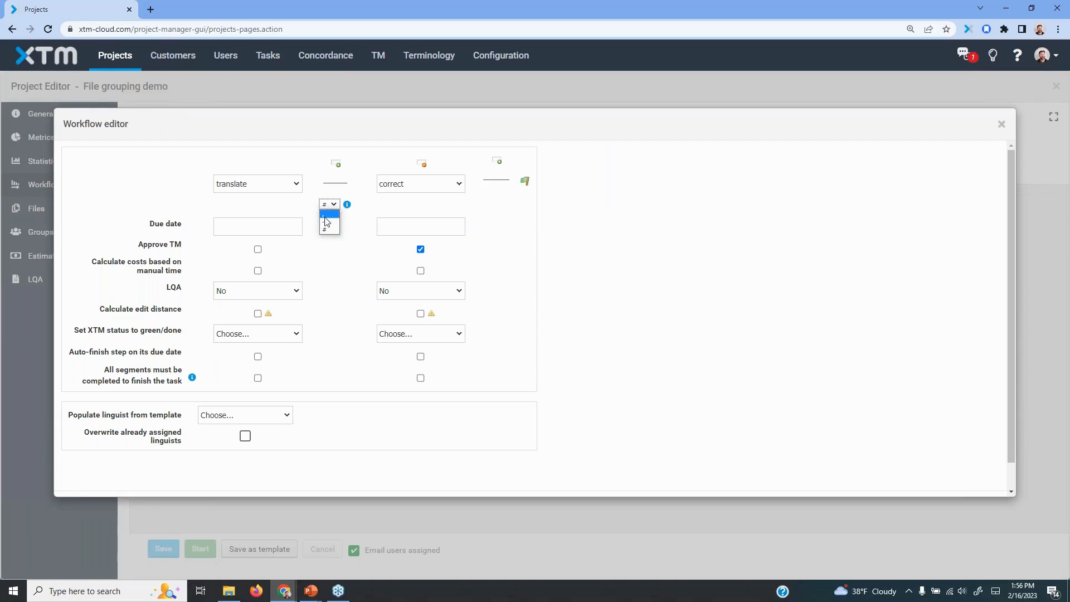
left_click(326, 217)
scroll(808, 358, "down", 1)
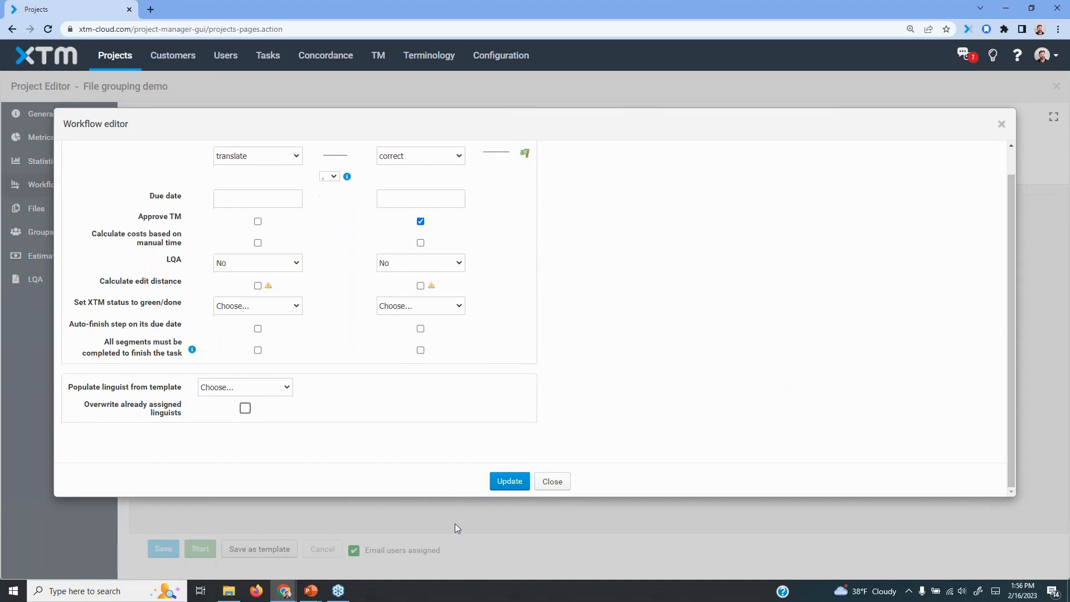
left_click(510, 483)
left_click(523, 424)
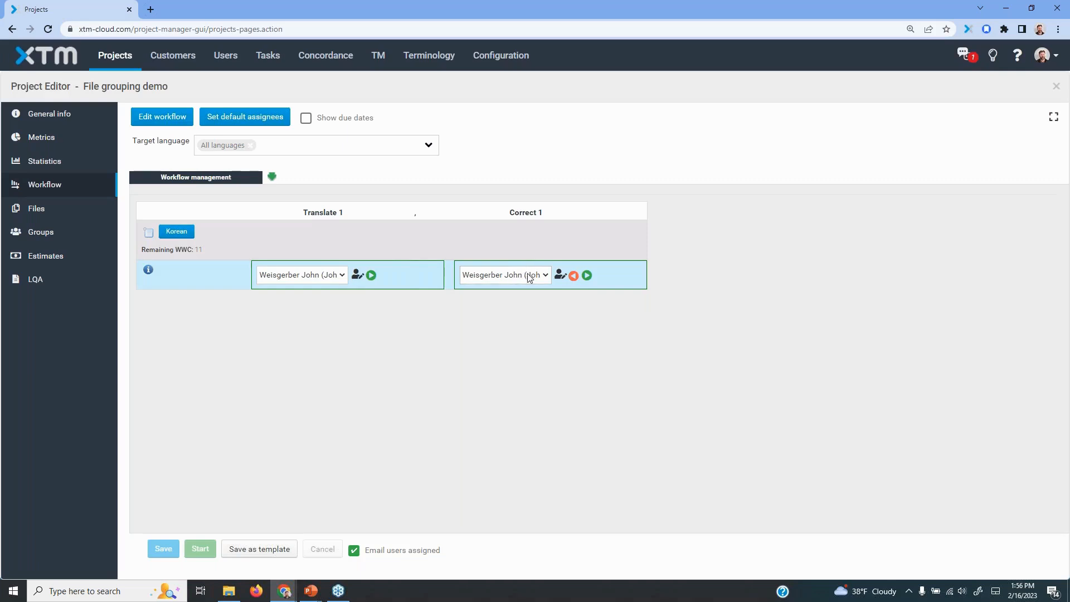
Review the active task list for the File grouping demo files' Translate 1 and Correct 1 tasks
left_click(277, 56)
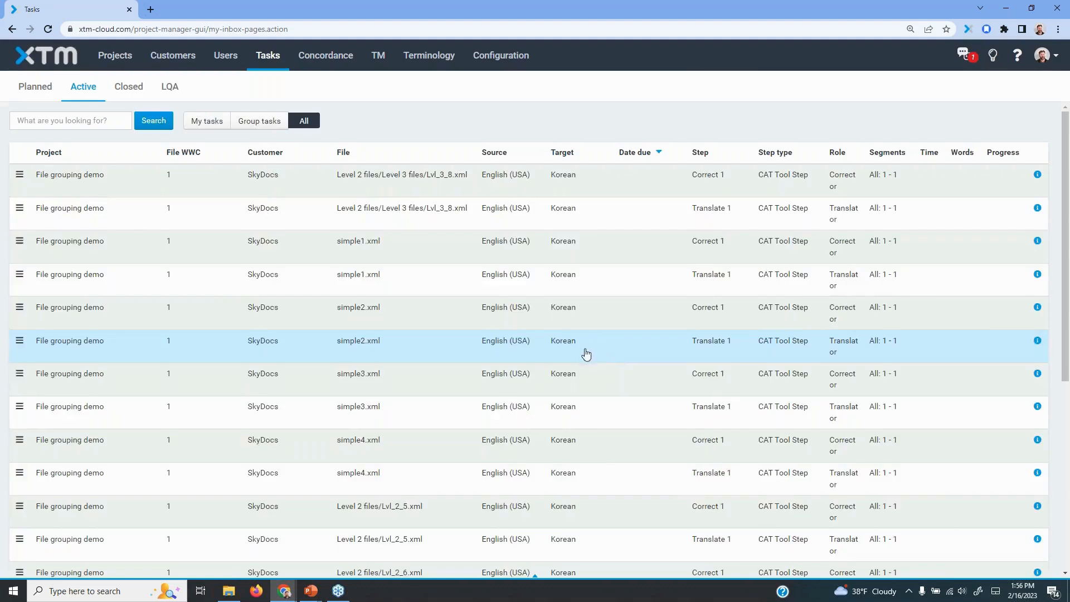
scroll(621, 406, "down", 4)
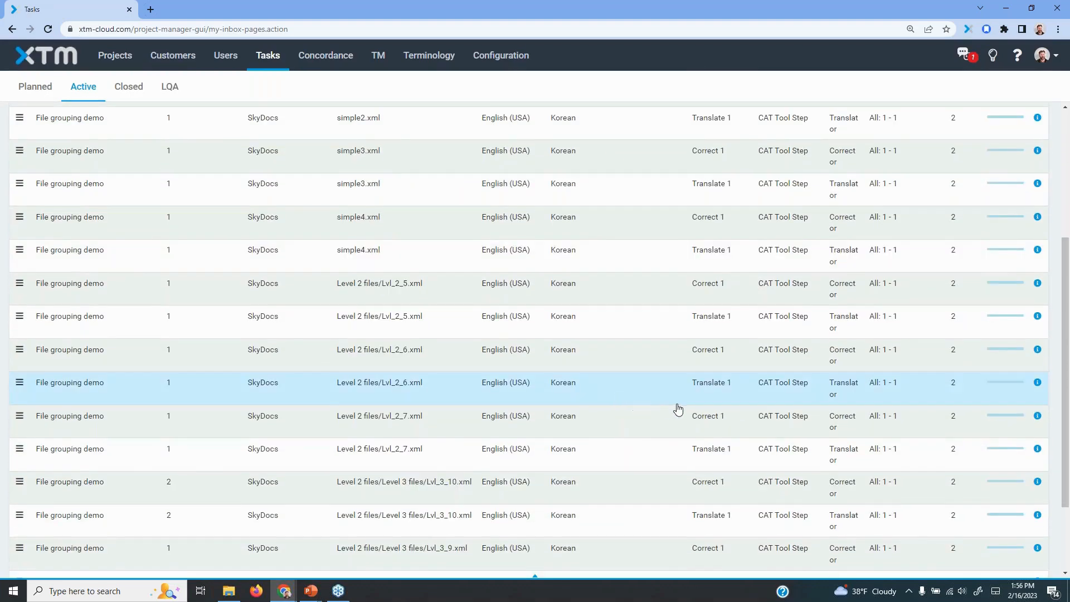
scroll(679, 410, "up", 4)
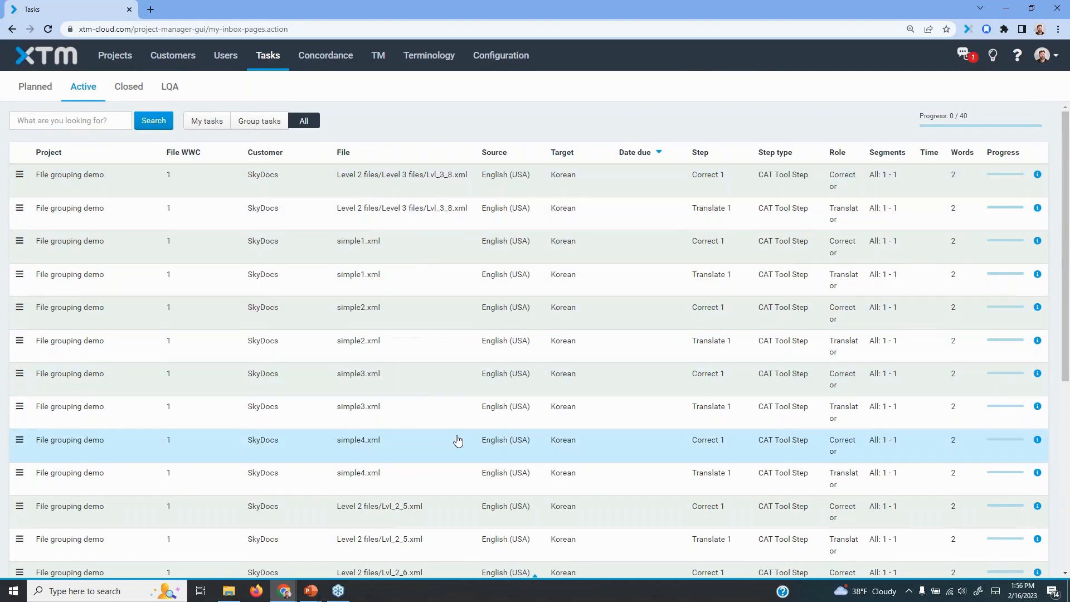
scroll(477, 442, "down", 15)
scroll(625, 451, "up", 15)
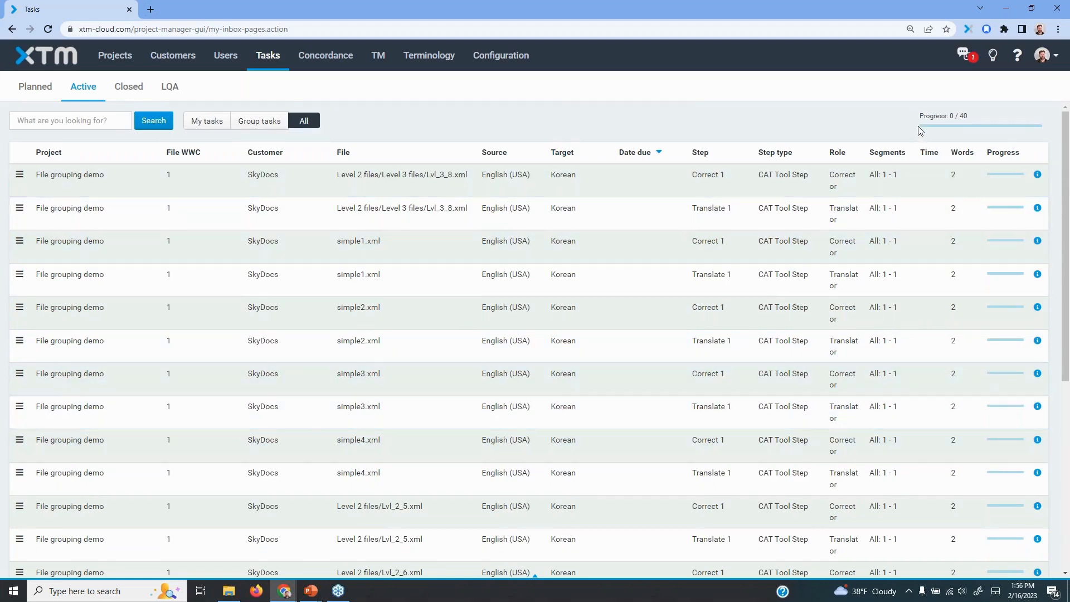
scroll(787, 303, "down", 1)
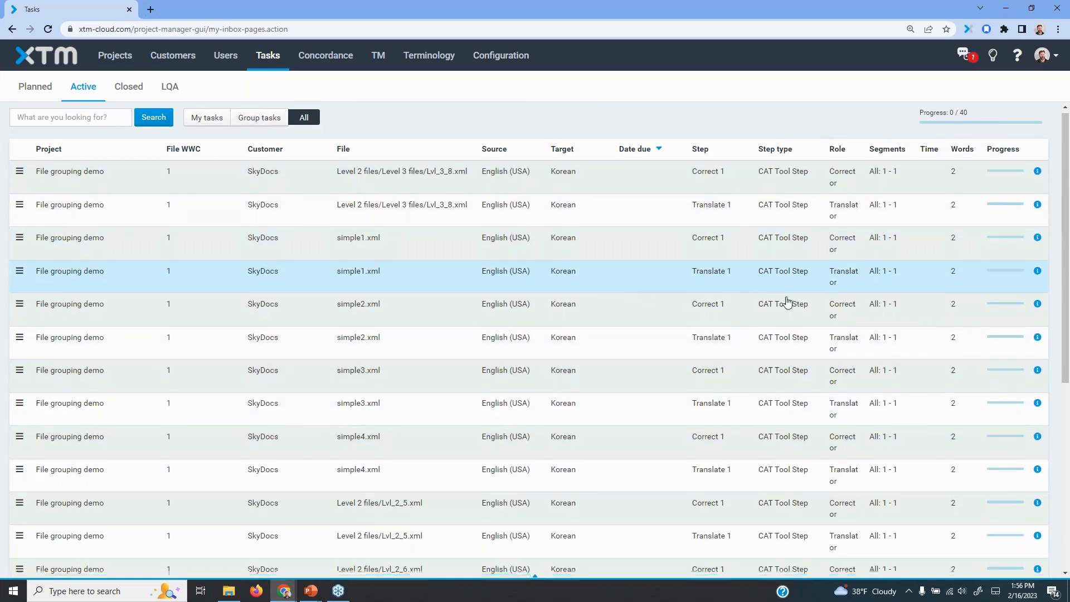
scroll(788, 303, "down", 5)
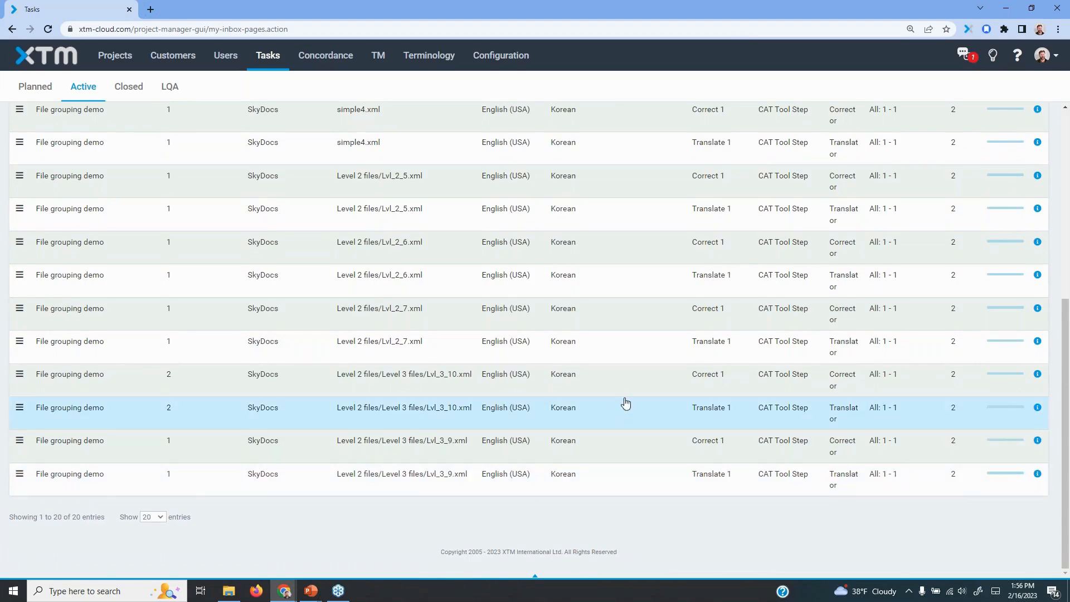
scroll(626, 402, "up", 6)
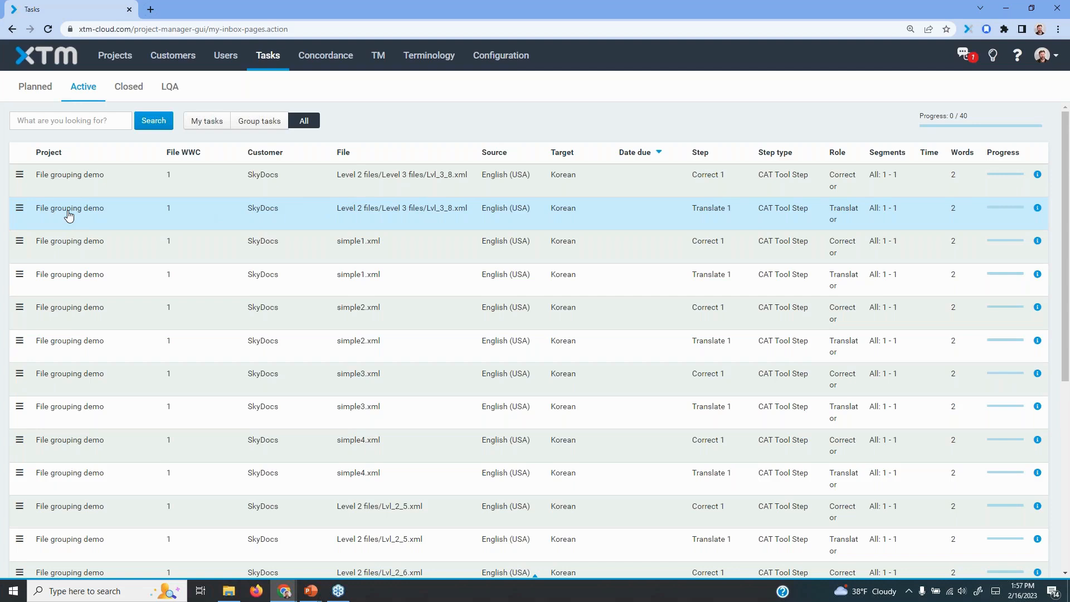
Open the Translate 1 task of Lvl_3_8.xml in the Workbench and disable visual mode
double_click(264, 211)
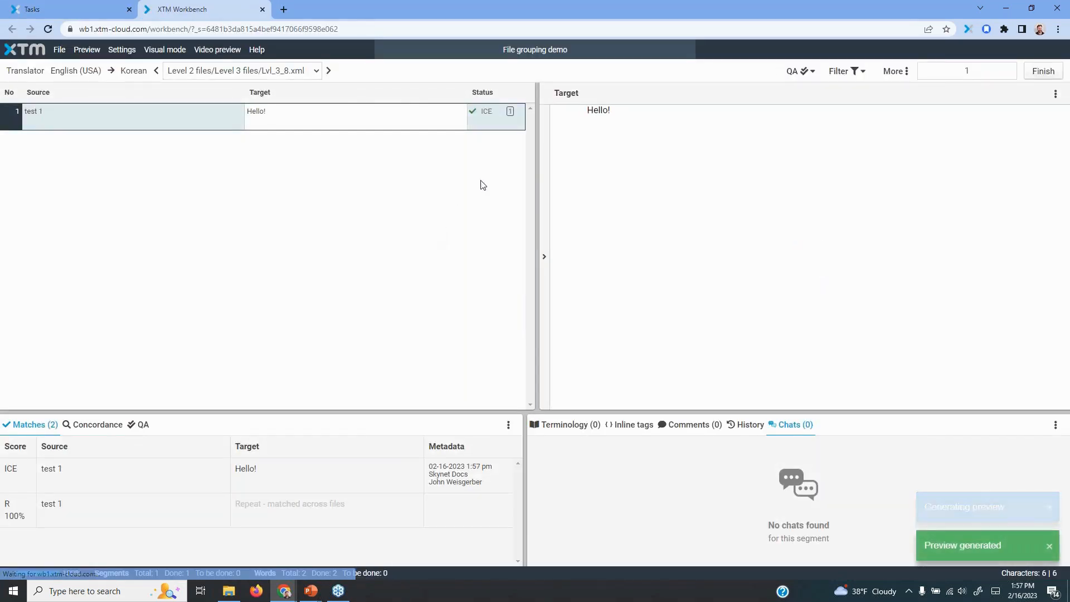
left_click(176, 54)
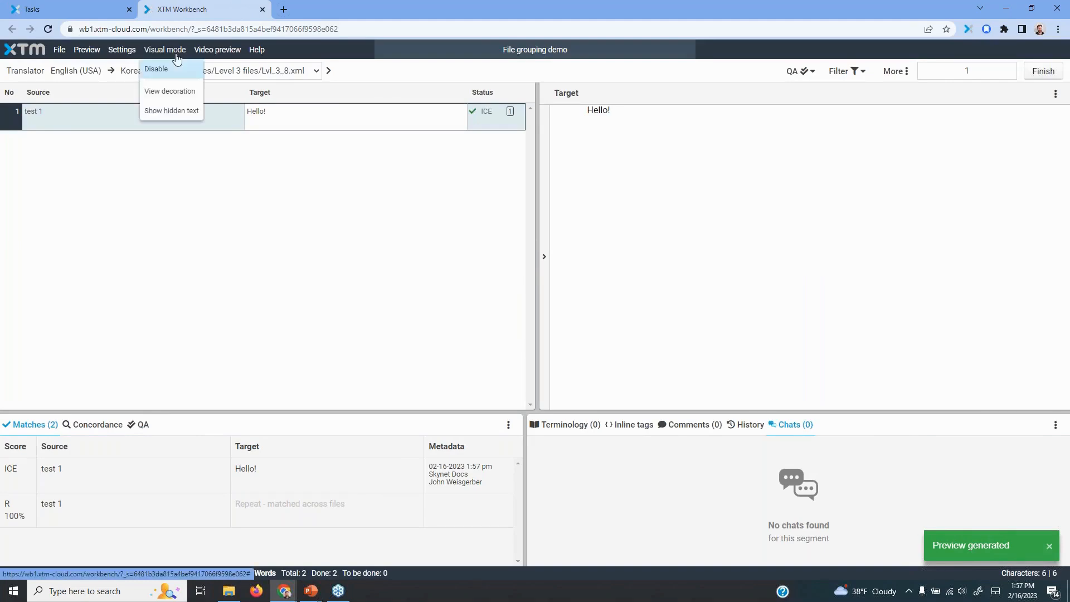
left_click(178, 69)
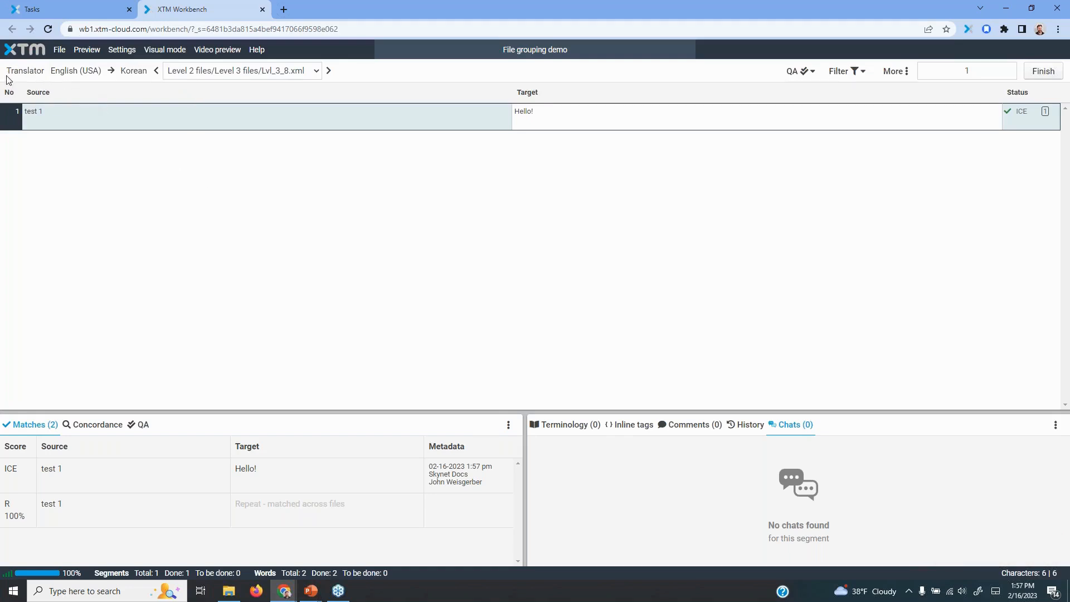
Check the role and grouped file list, then finish the translate task for Lvl_3_8.xml and confirm
left_click_drag(17, 67, 46, 70)
left_click(301, 72)
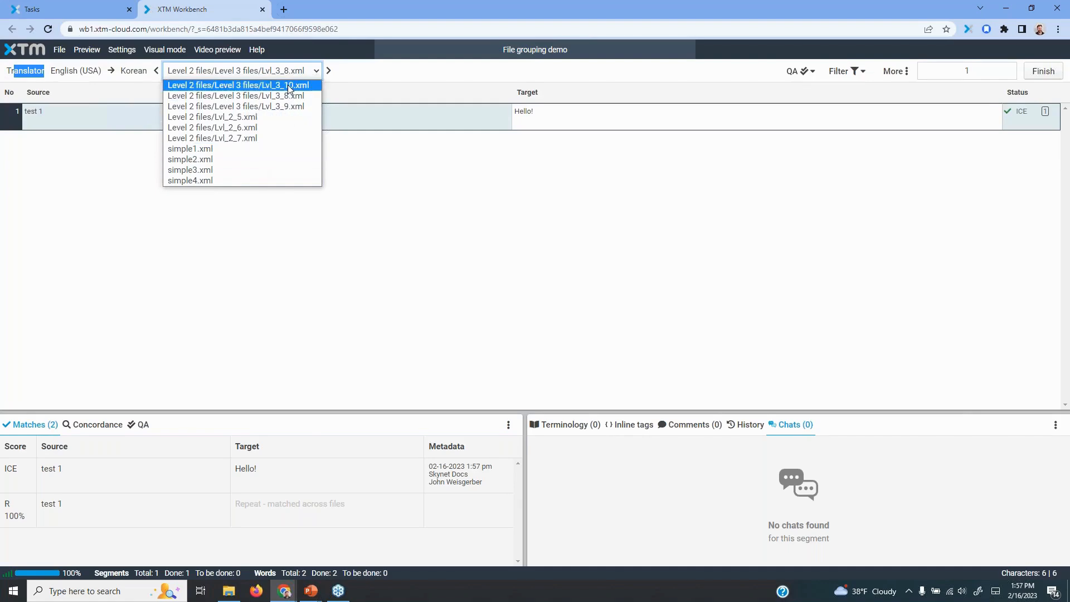
left_click(595, 154)
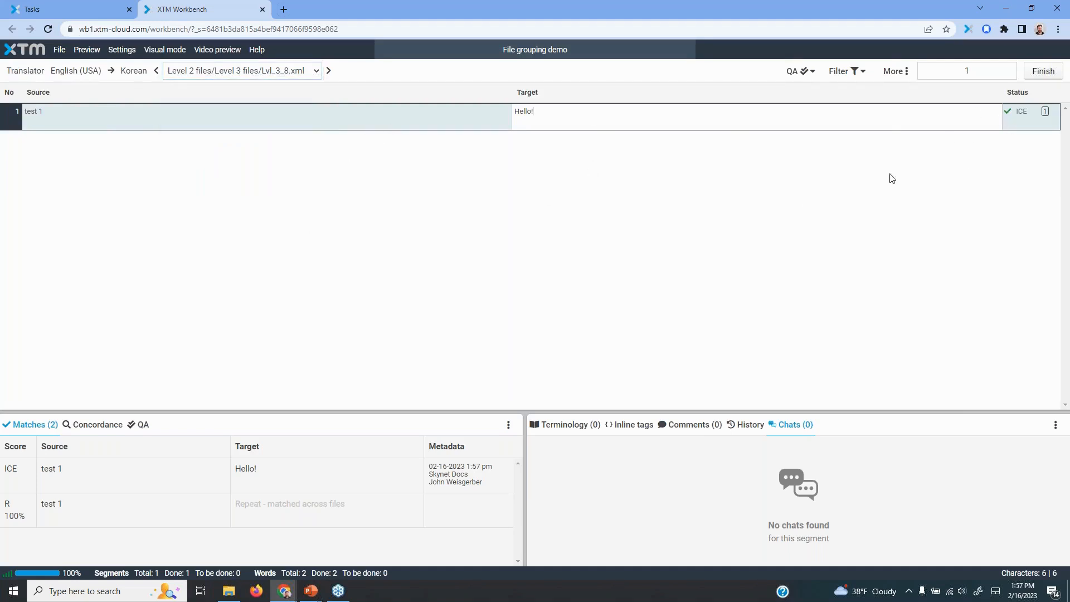
left_click(1044, 71)
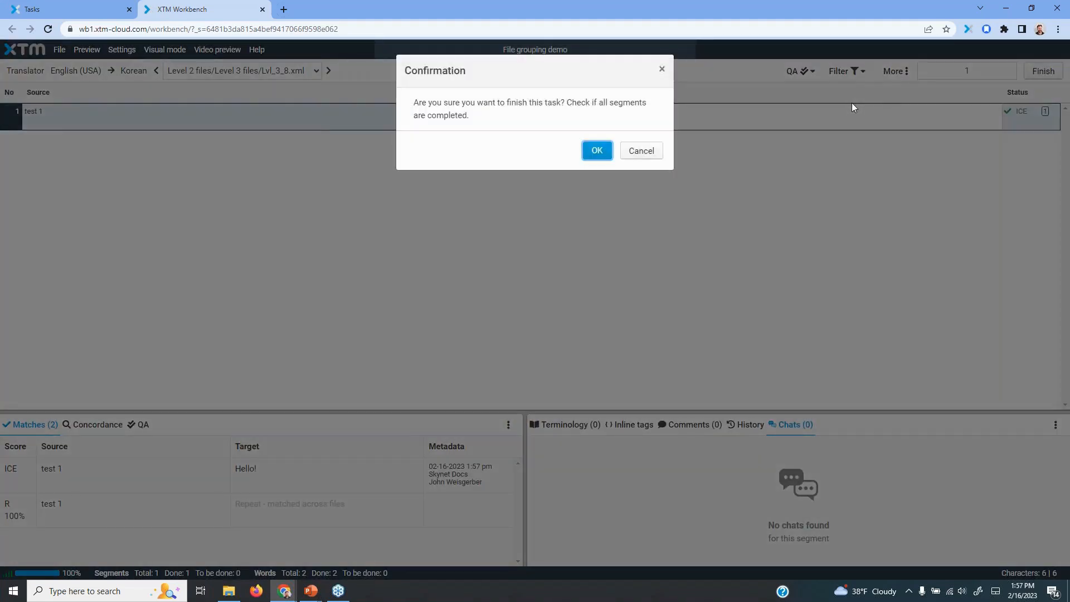
left_click(597, 151)
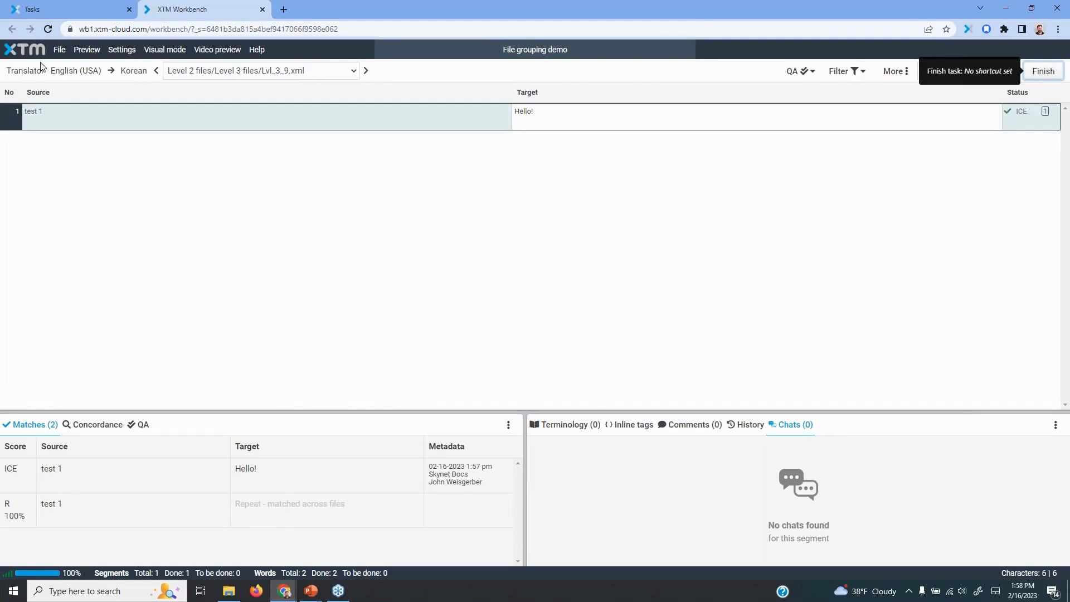
Switch to simple2.xml from the grouped file list and finish its translate task, confirming the completion
left_click_drag(10, 70, 37, 69)
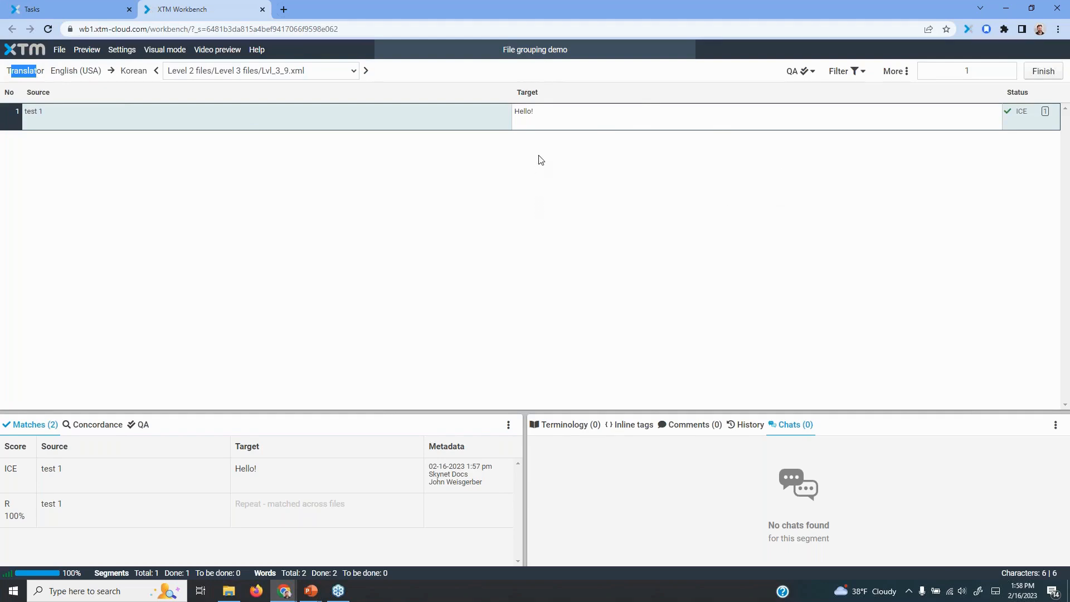
left_click(352, 71)
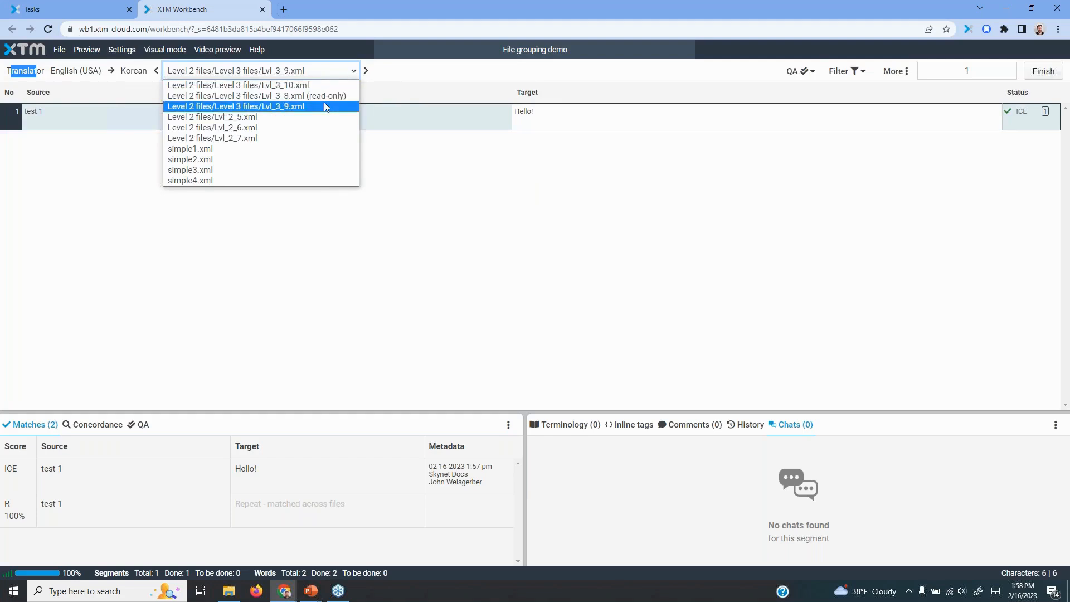
left_click(431, 79)
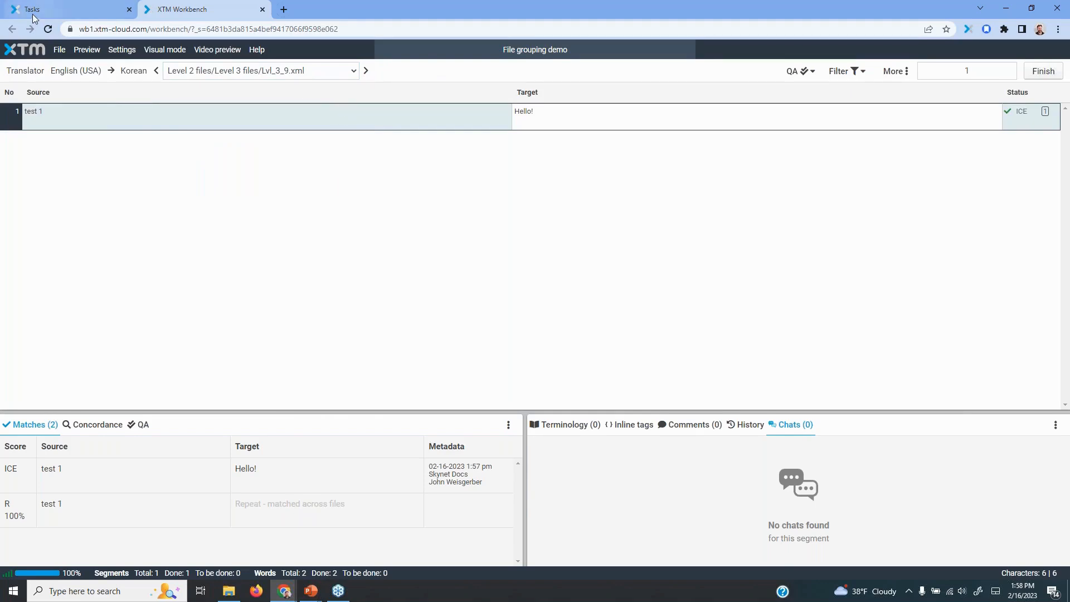
mouse_move(38, 19)
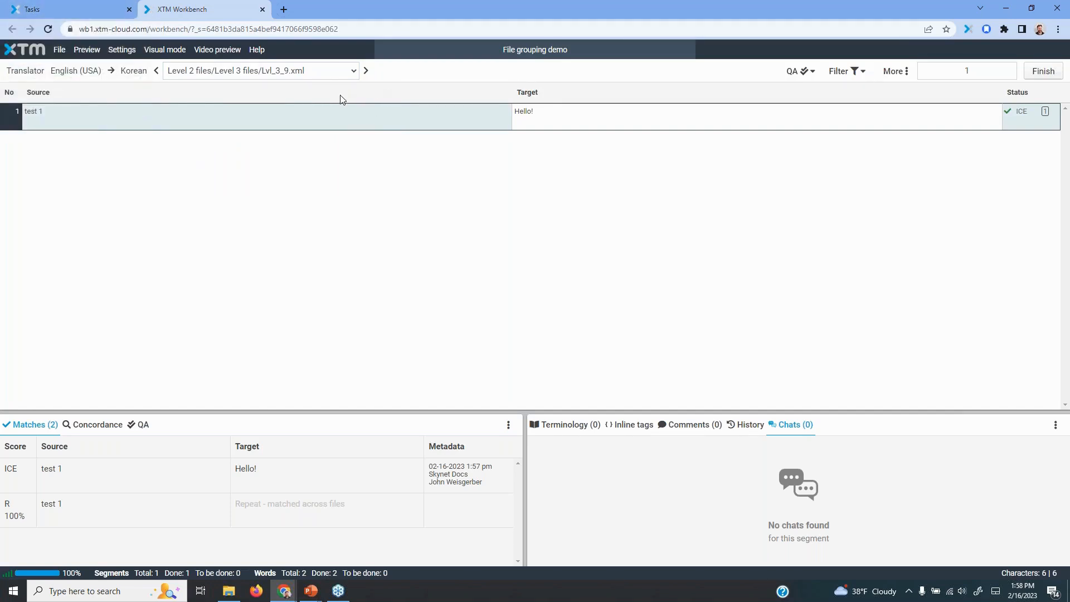
left_click(353, 71)
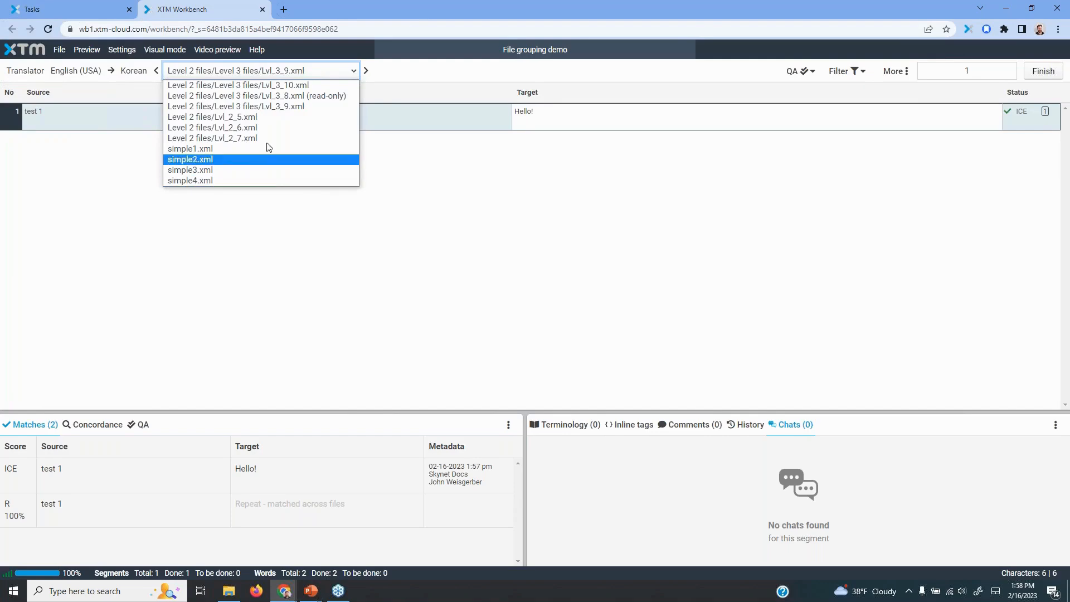
left_click(208, 160)
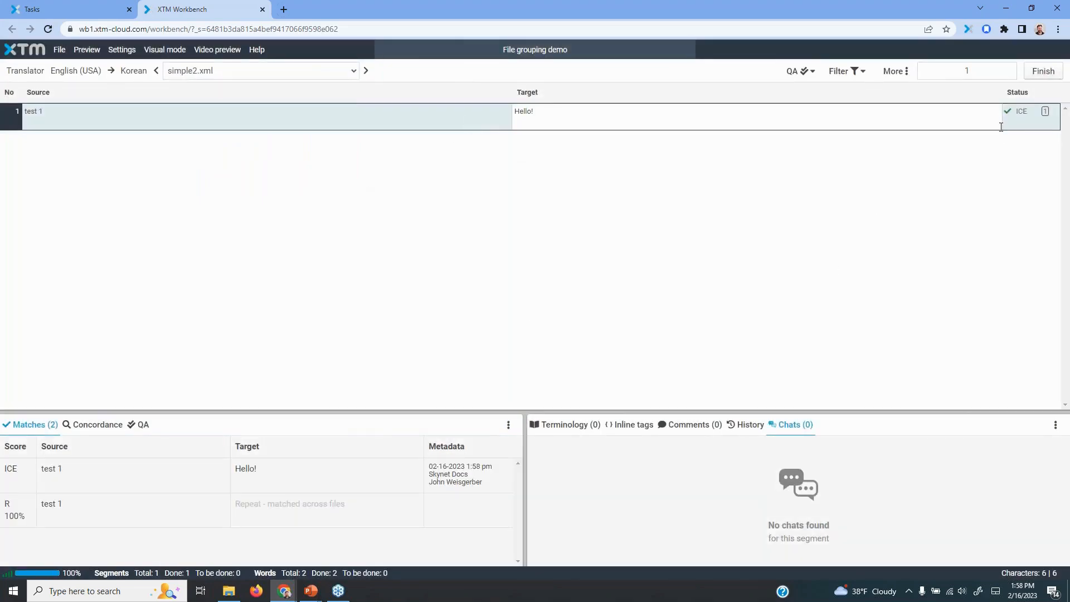
left_click(1044, 71)
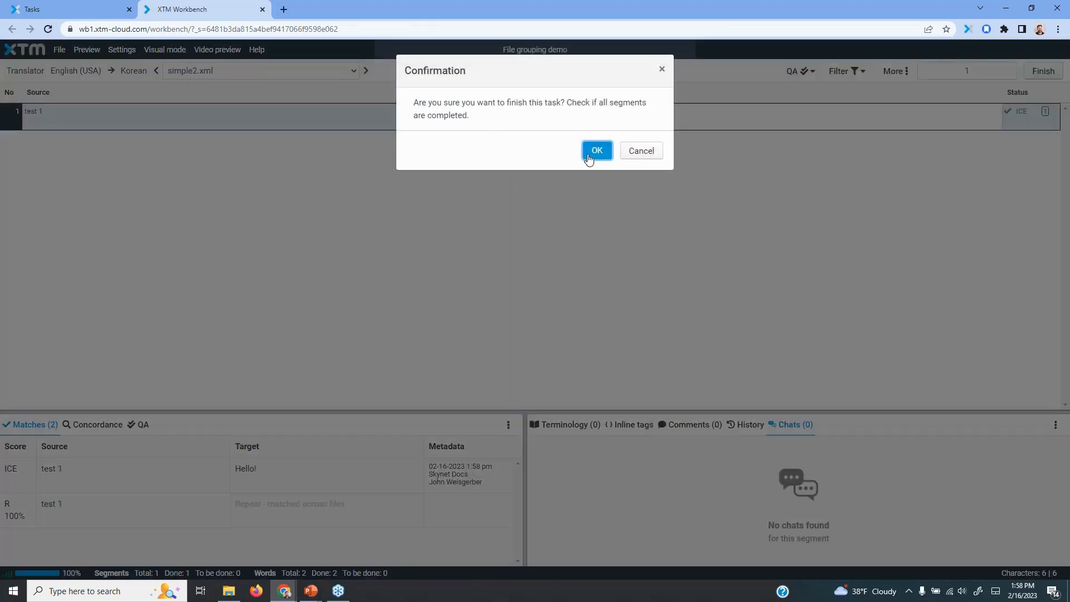
left_click(593, 151)
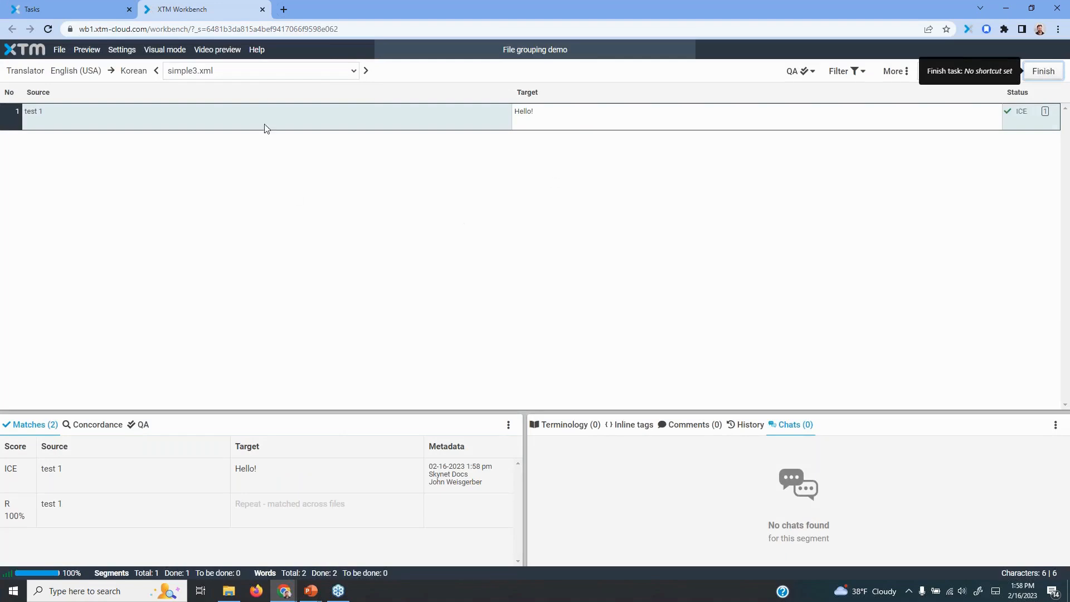
Check the grouped file list, close the Workbench, and review the progress of the remaining active tasks
left_click(256, 71)
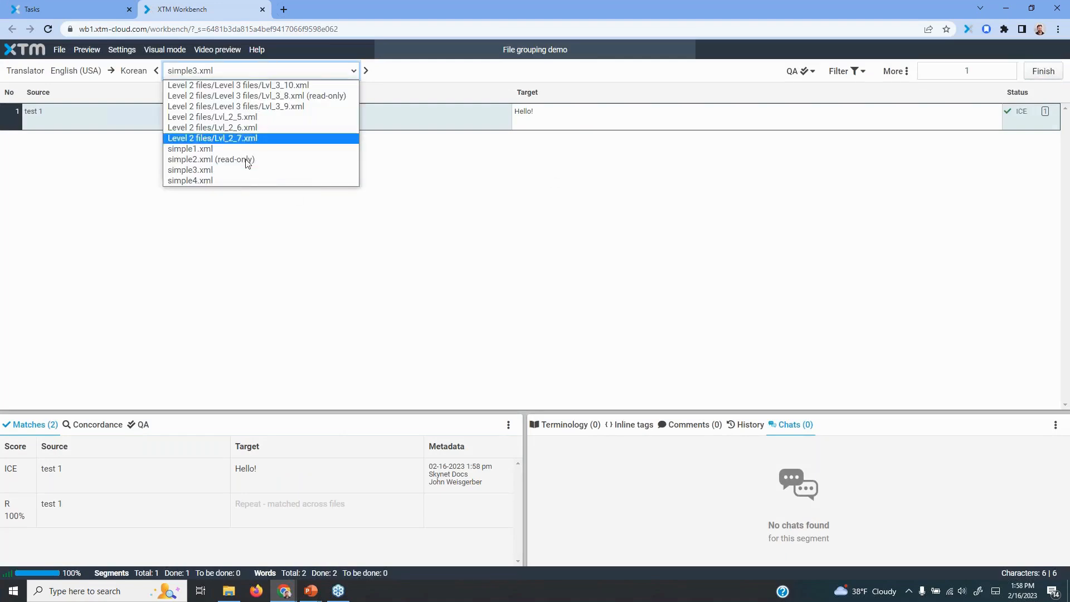
left_click(263, 10)
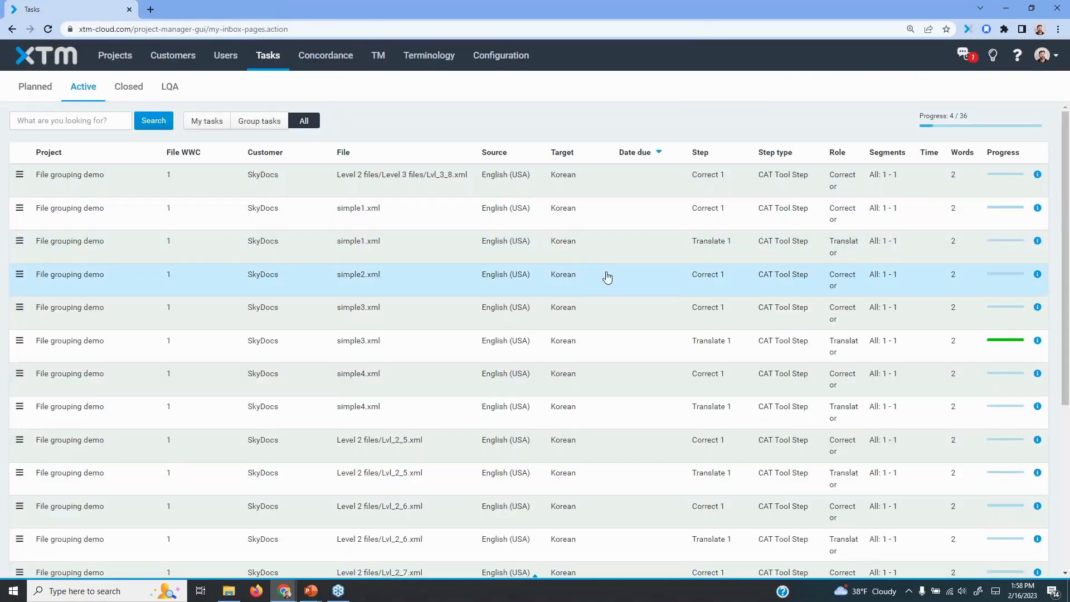
scroll(996, 363, "down", 3)
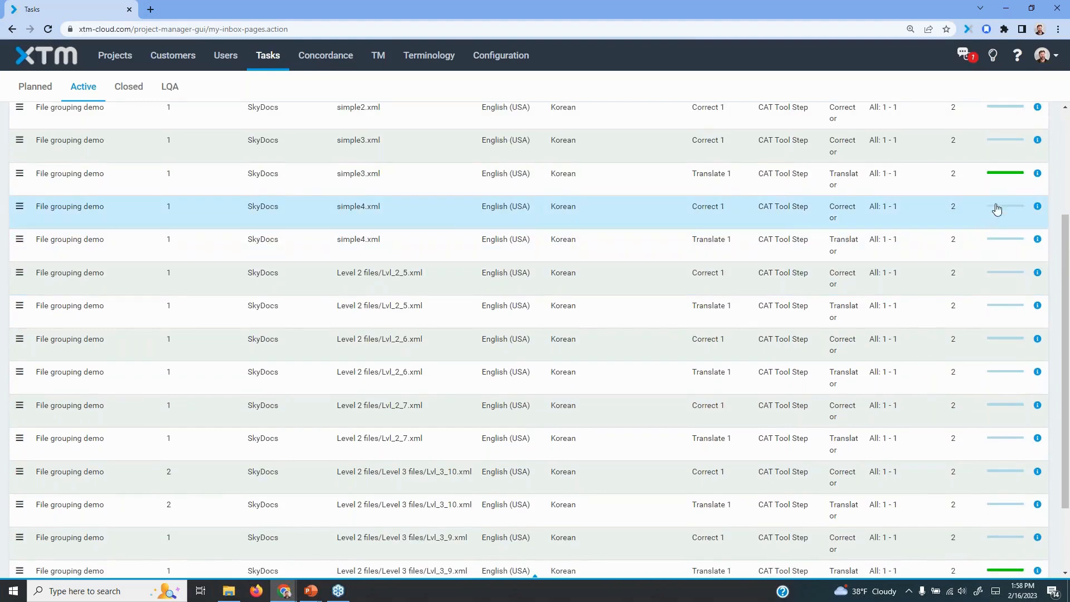
scroll(881, 179, "up", 3)
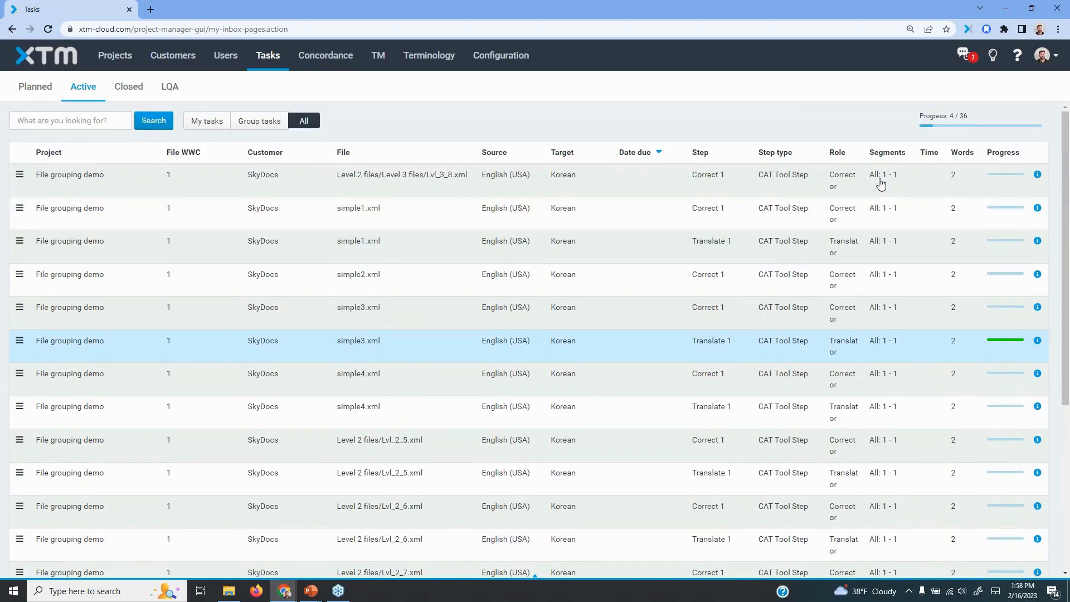
scroll(905, 353, "down", 5)
scroll(824, 351, "up", 5)
mouse_move(1017, 346)
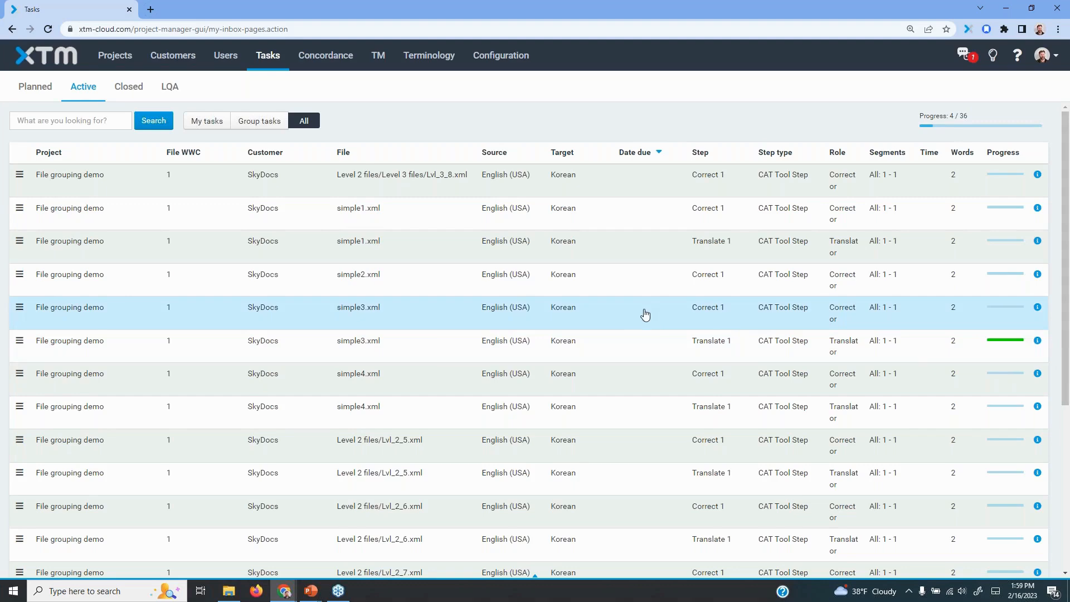
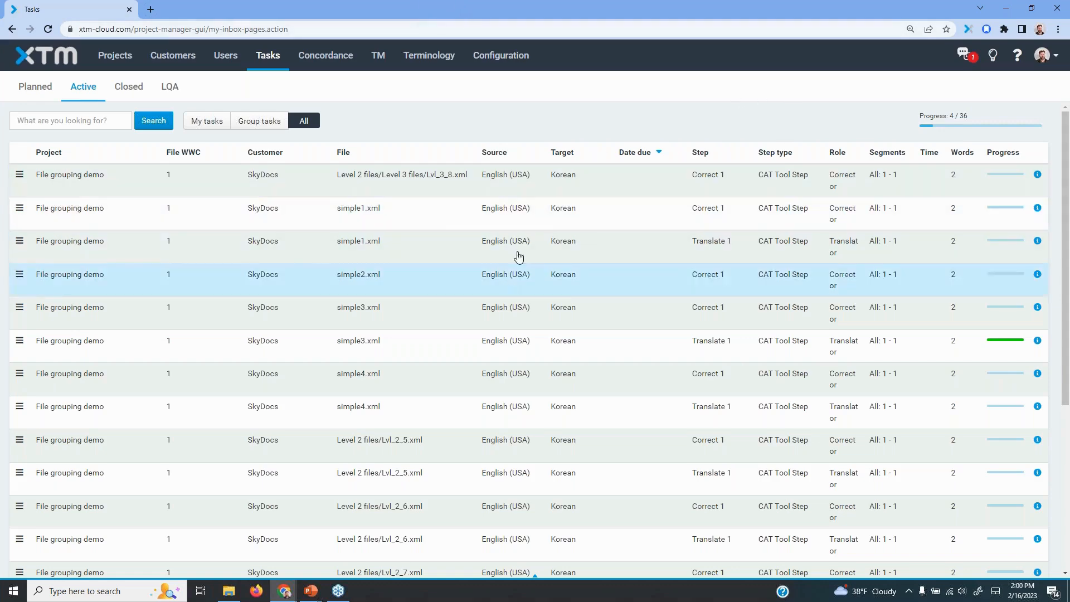
Review the active tasks, then finish all my tasks in this project & step from simple1.xml's Translate 1 task and confirm
scroll(667, 379, "down", 10)
scroll(669, 385, "up", 10)
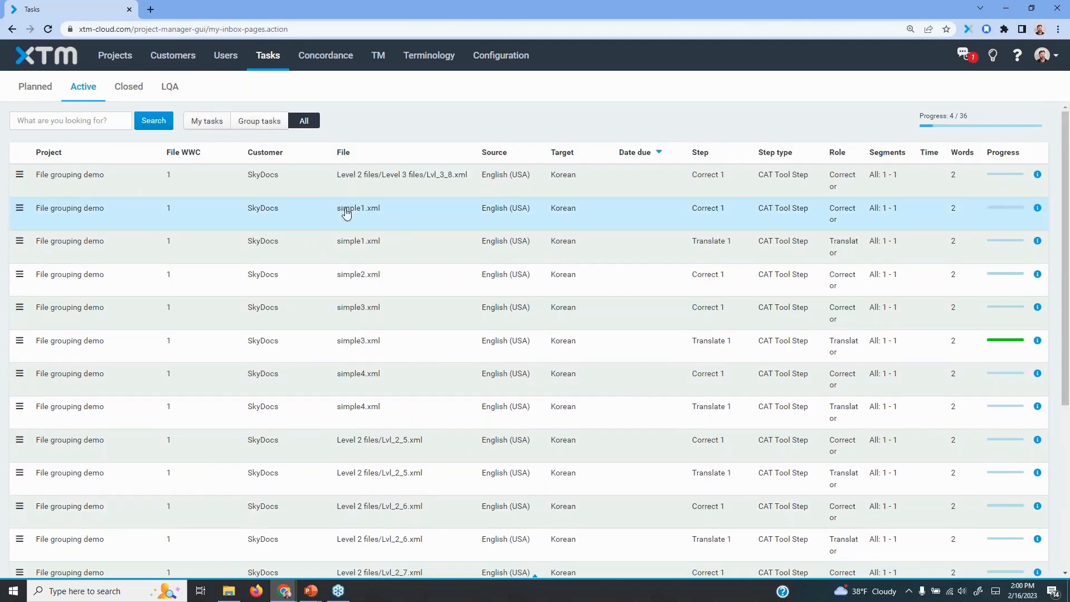
scroll(331, 373, "down", 10)
scroll(645, 232, "up", 10)
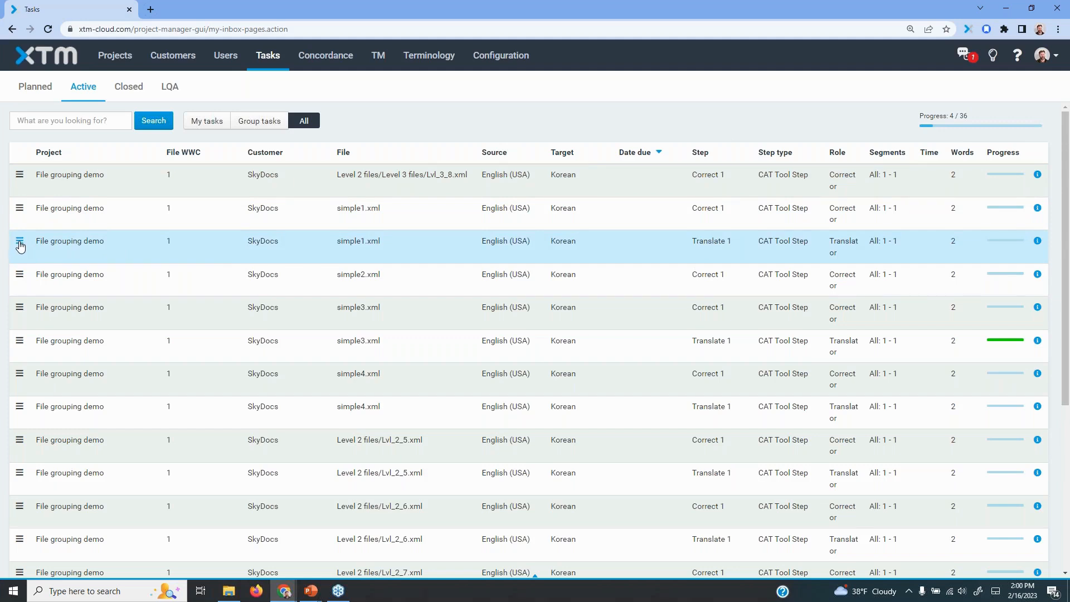
left_click(19, 243)
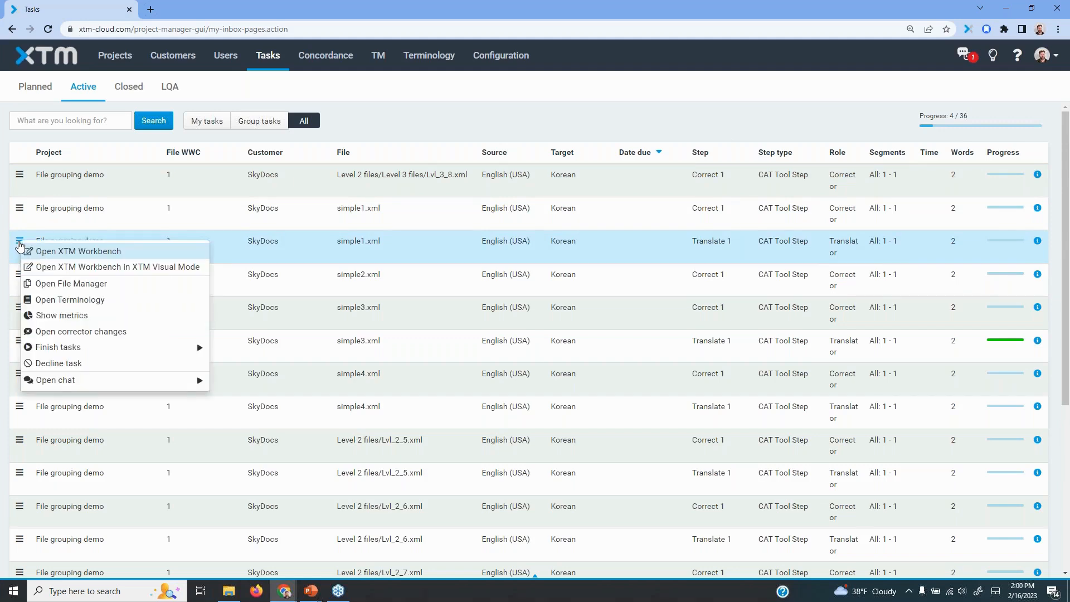
mouse_move(61, 349)
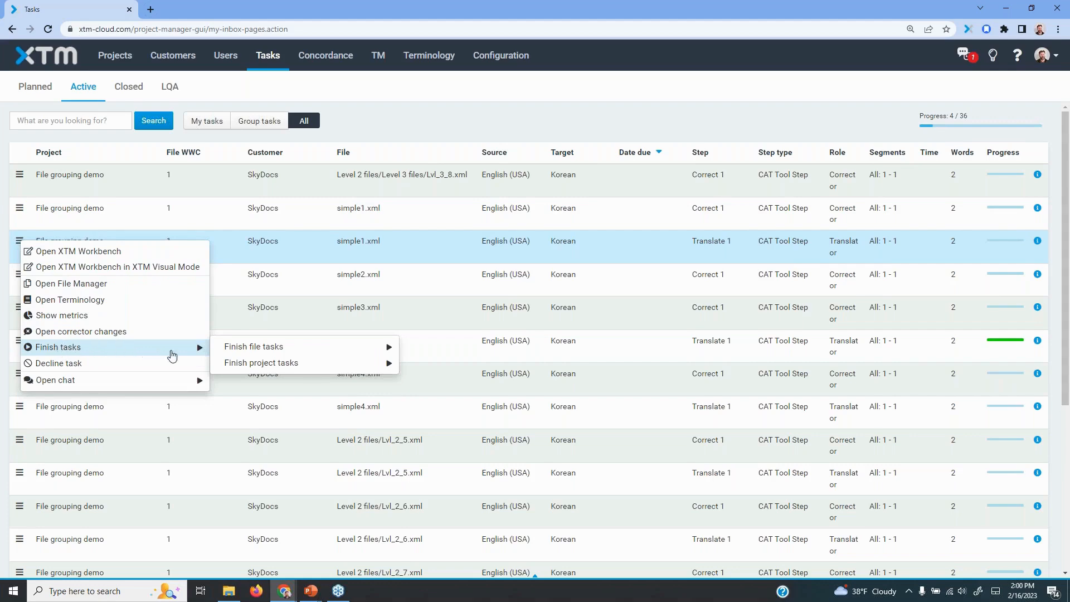
mouse_move(229, 355)
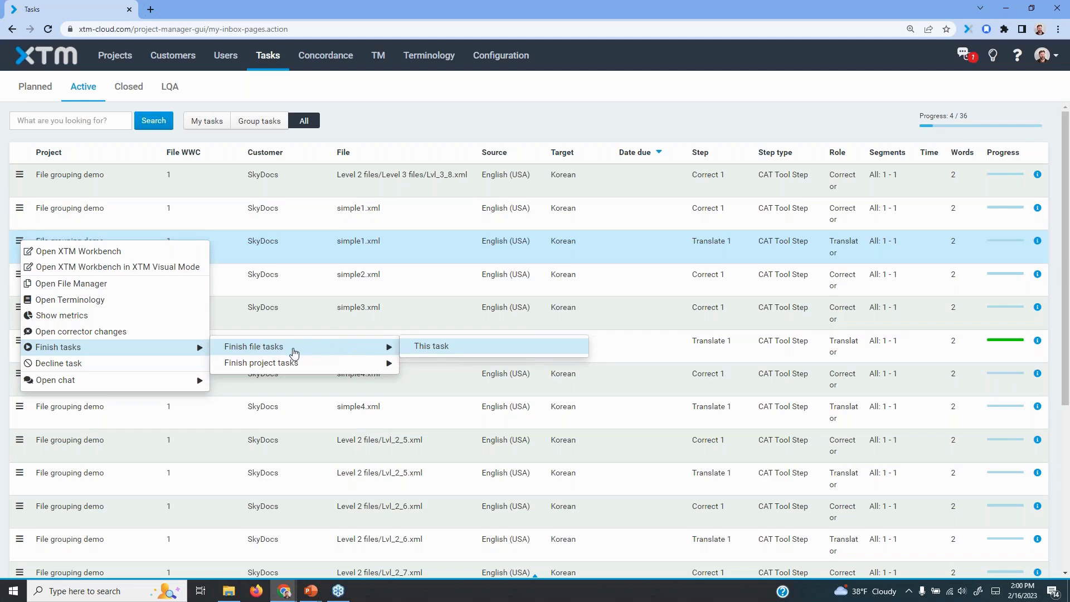
mouse_move(292, 364)
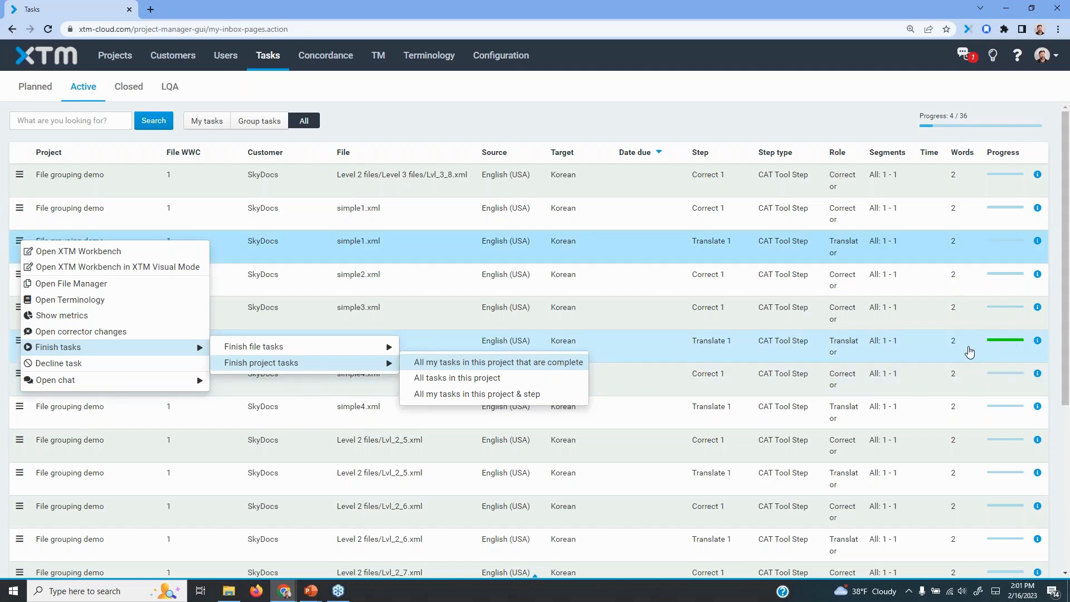
mouse_move(1011, 346)
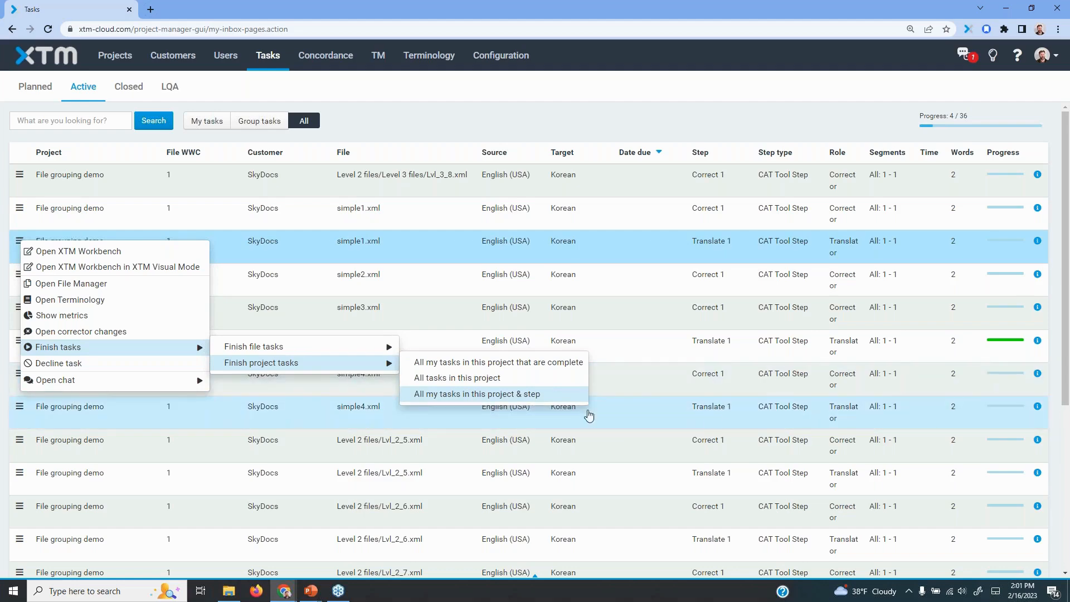
left_click(454, 395)
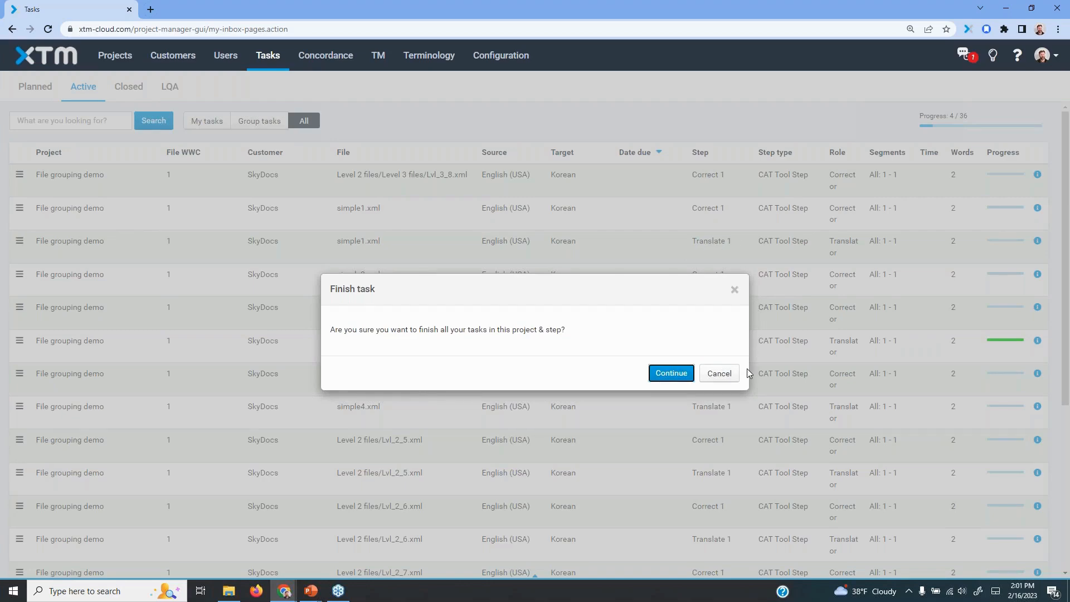
left_click(674, 374)
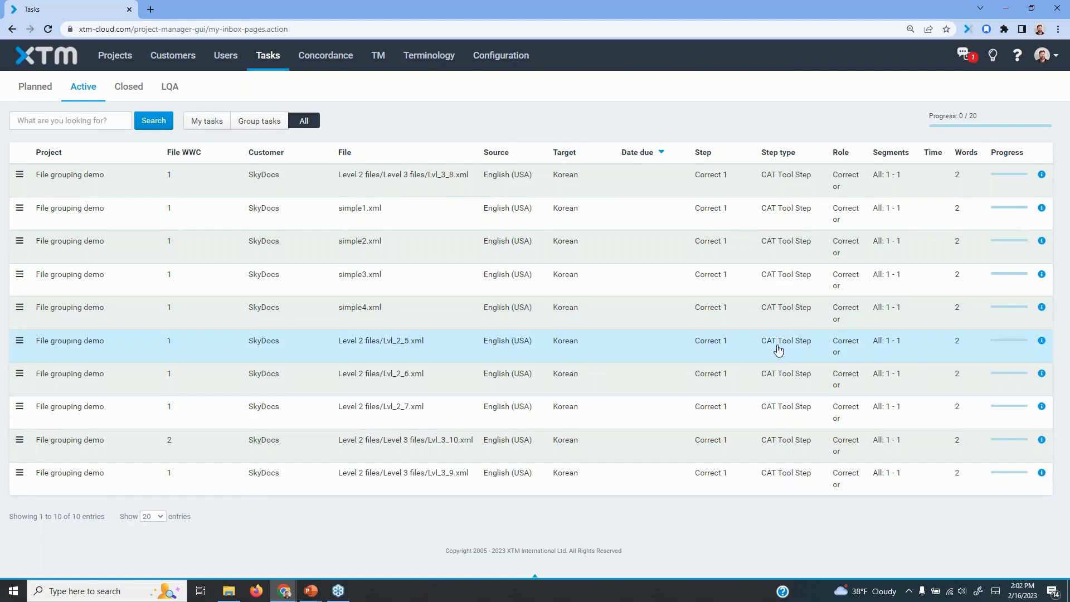
Finish all tasks in the File grouping demo project from the Correct 1 task of simple2.xml and confirm
left_click(20, 241)
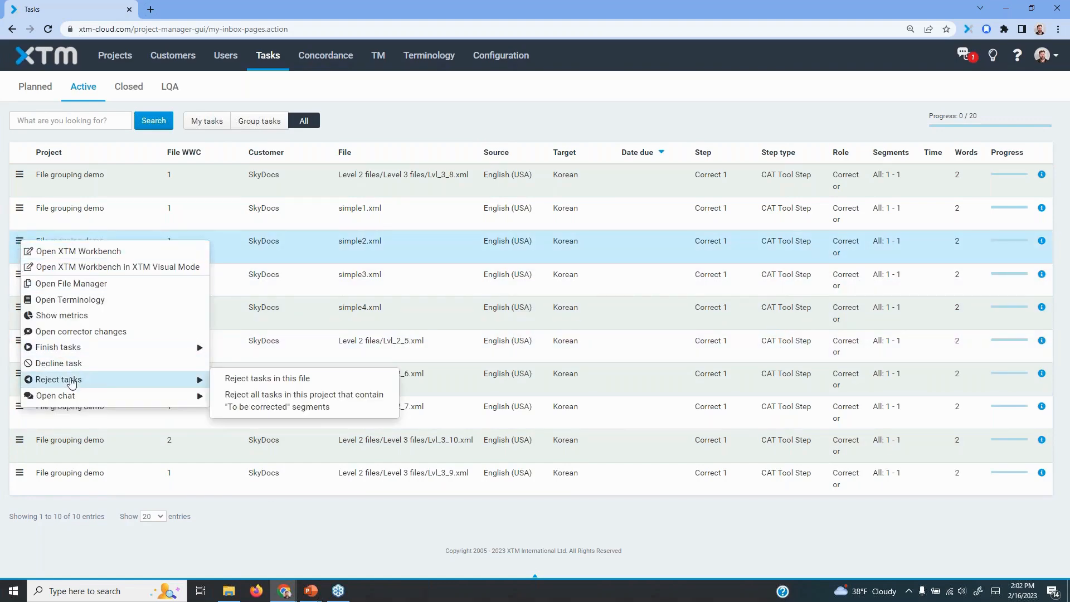
mouse_move(90, 348)
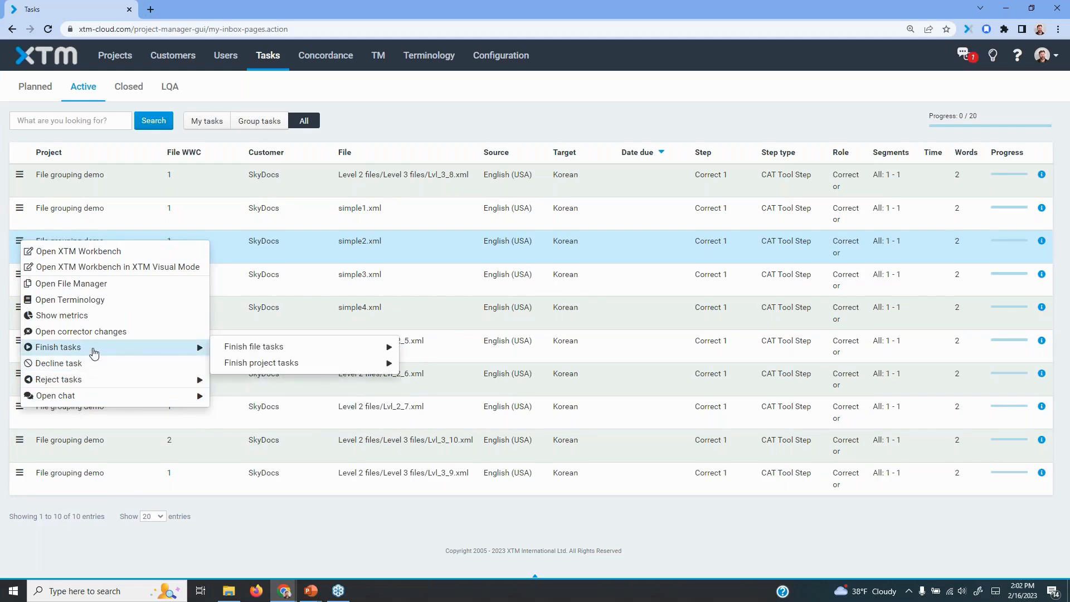
mouse_move(252, 363)
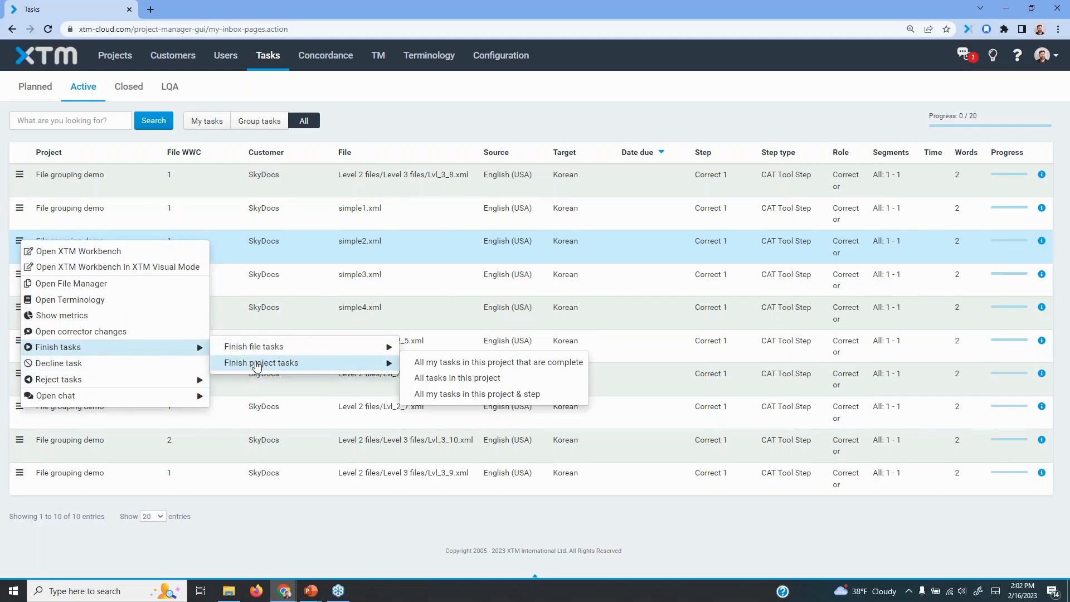
left_click(422, 379)
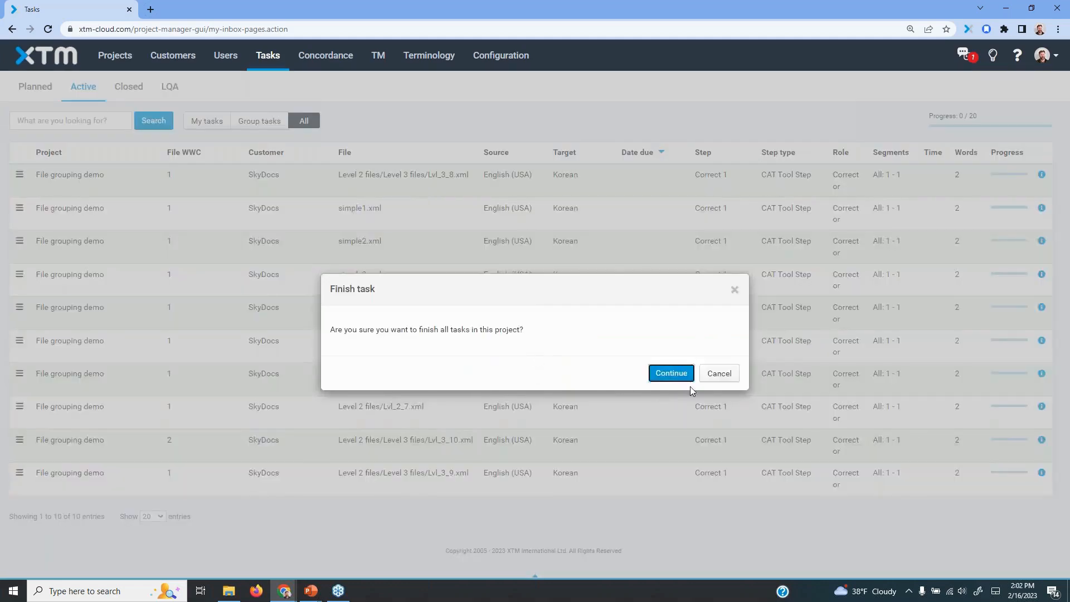
left_click(671, 372)
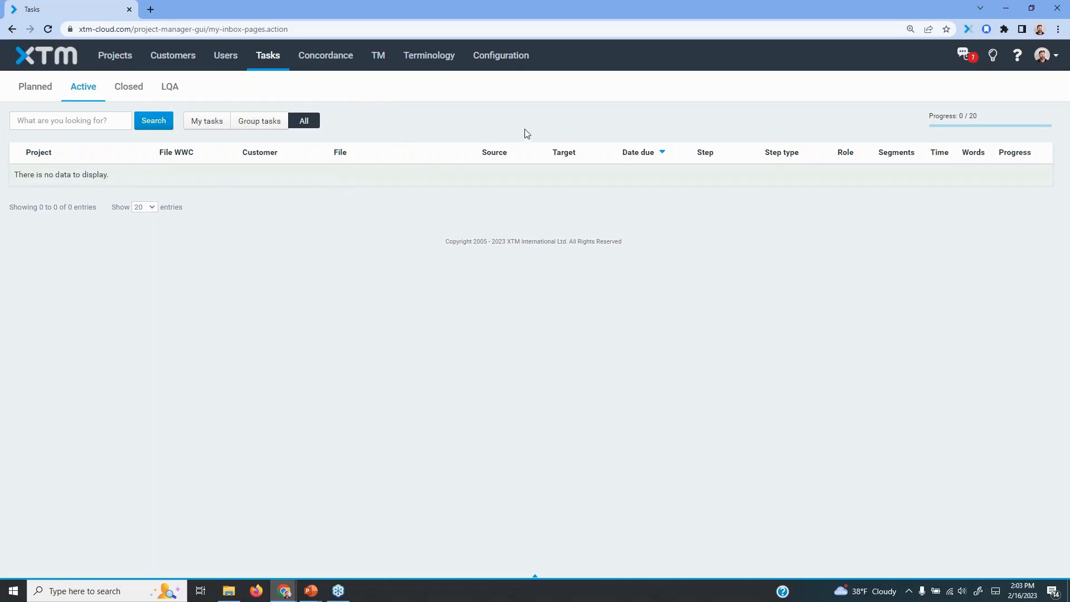
Check the status of the demo projects in the project list, then switch to the PowerPoint slide show
left_click(132, 62)
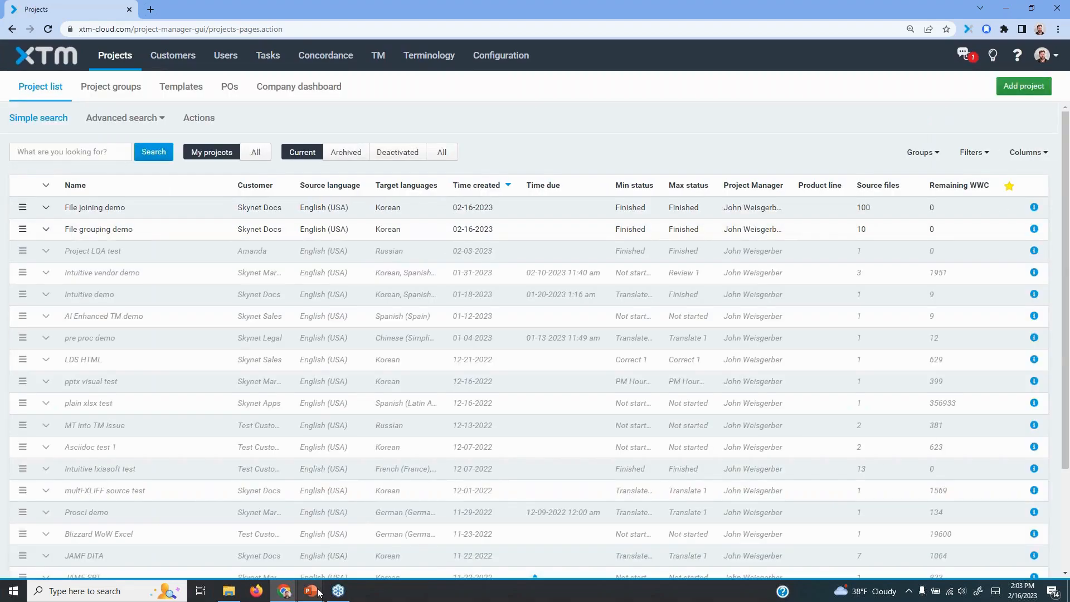
mouse_move(319, 592)
left_click(370, 536)
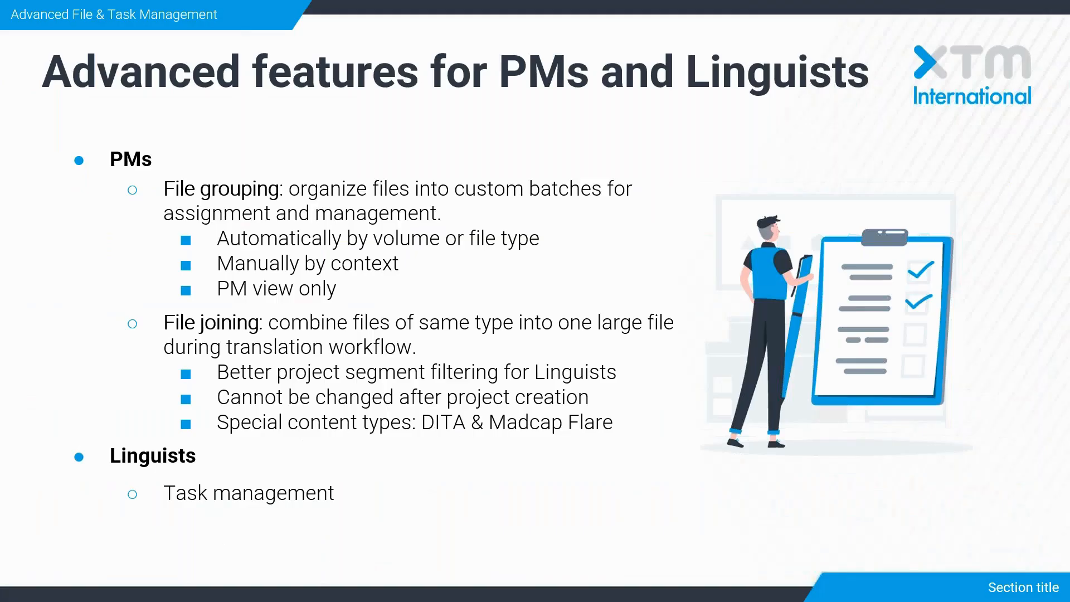